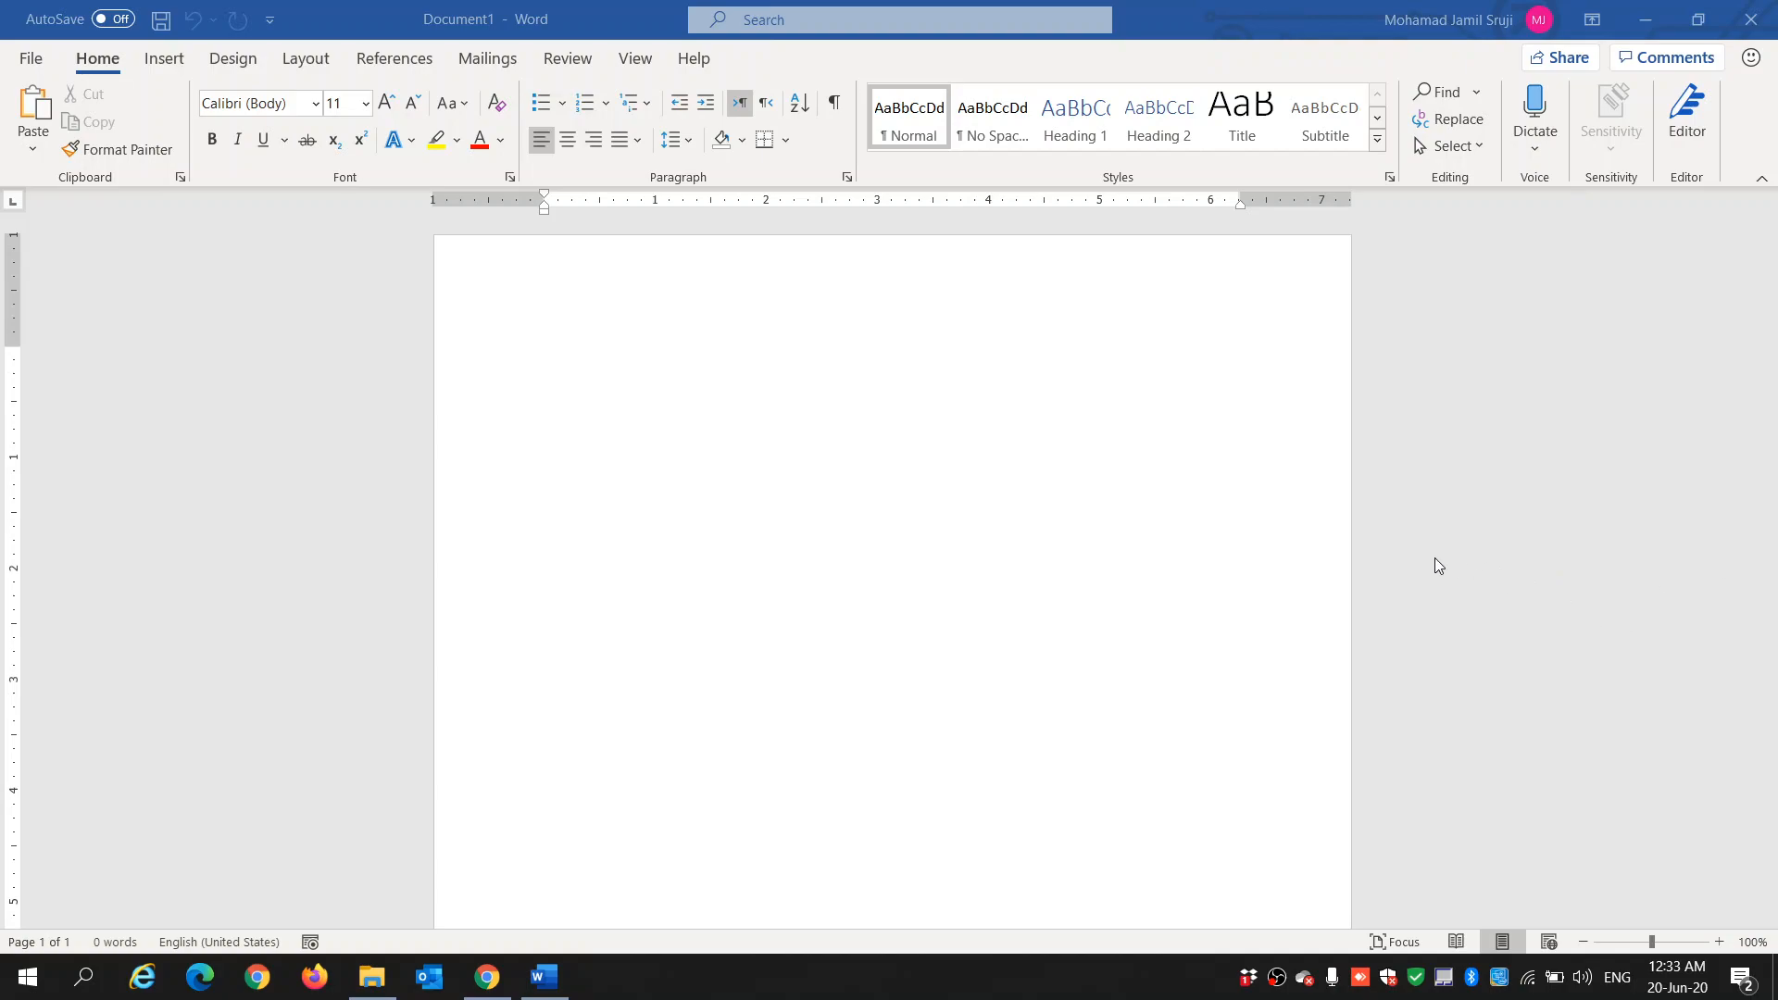
# - Write the line "Welcome to Microsoft word , My name is" followed by the author's first name in the blank document
pyautogui.click(810, 369)
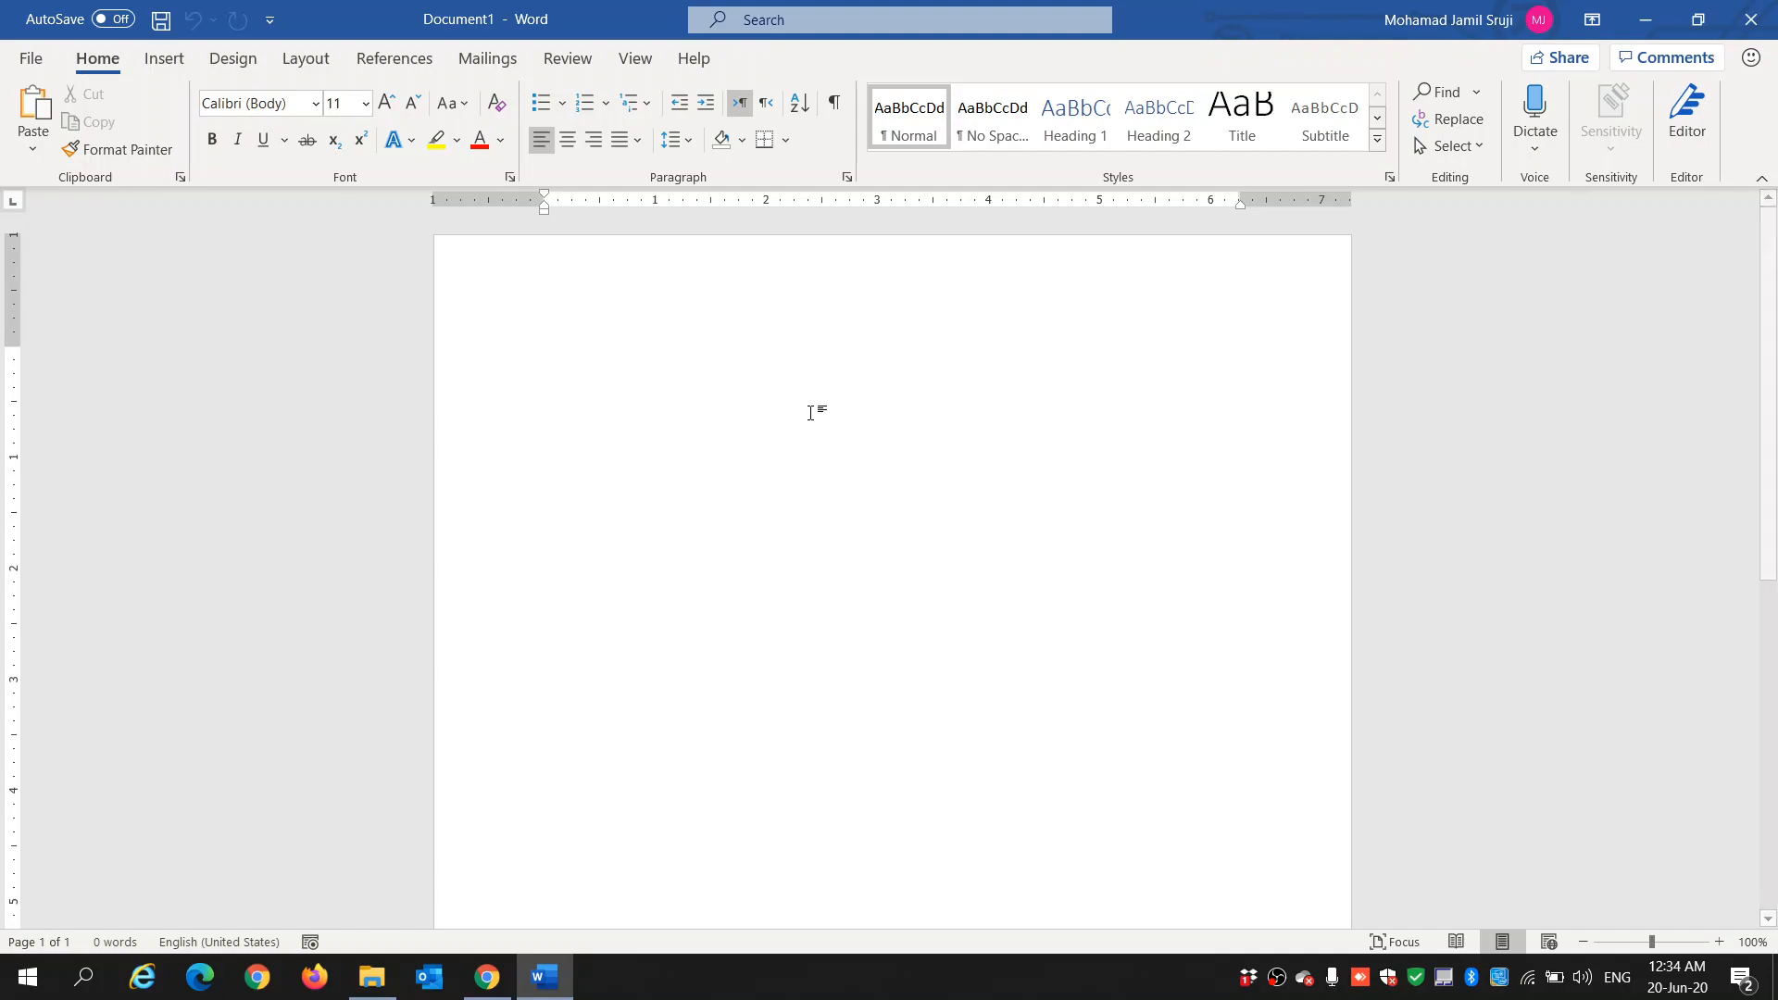
pyautogui.write('welo')
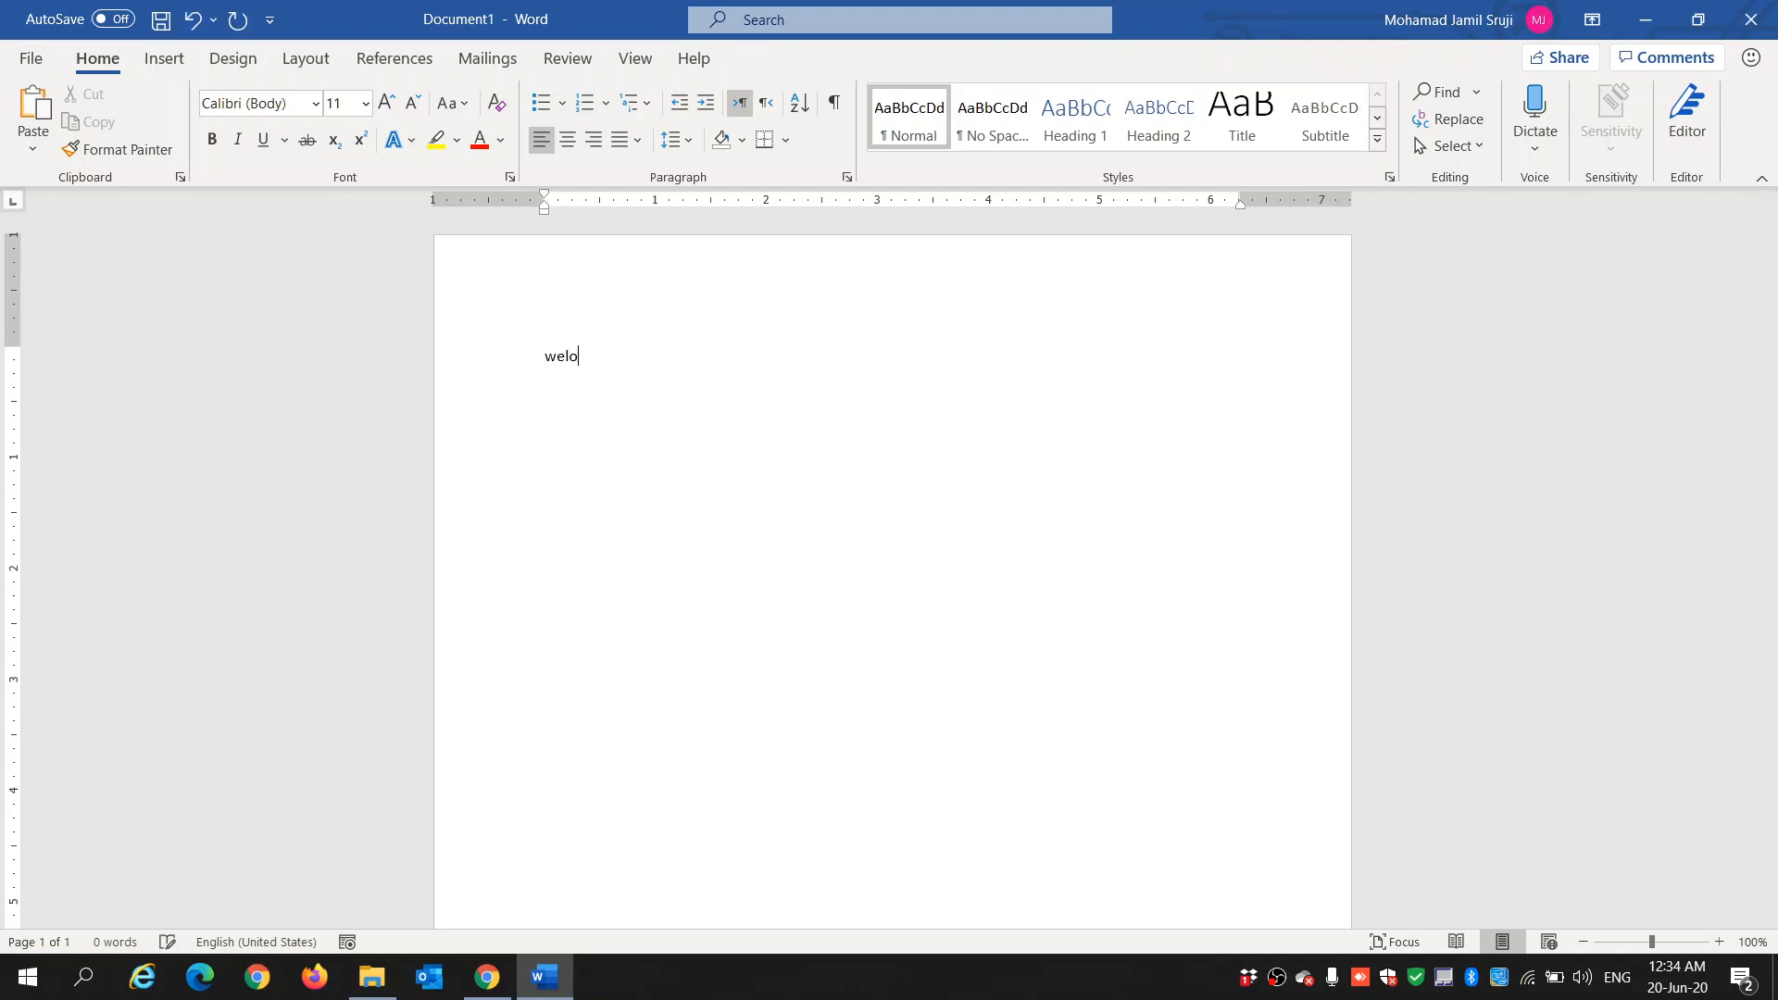
pyautogui.press('BackSpace')
pyautogui.write('l')
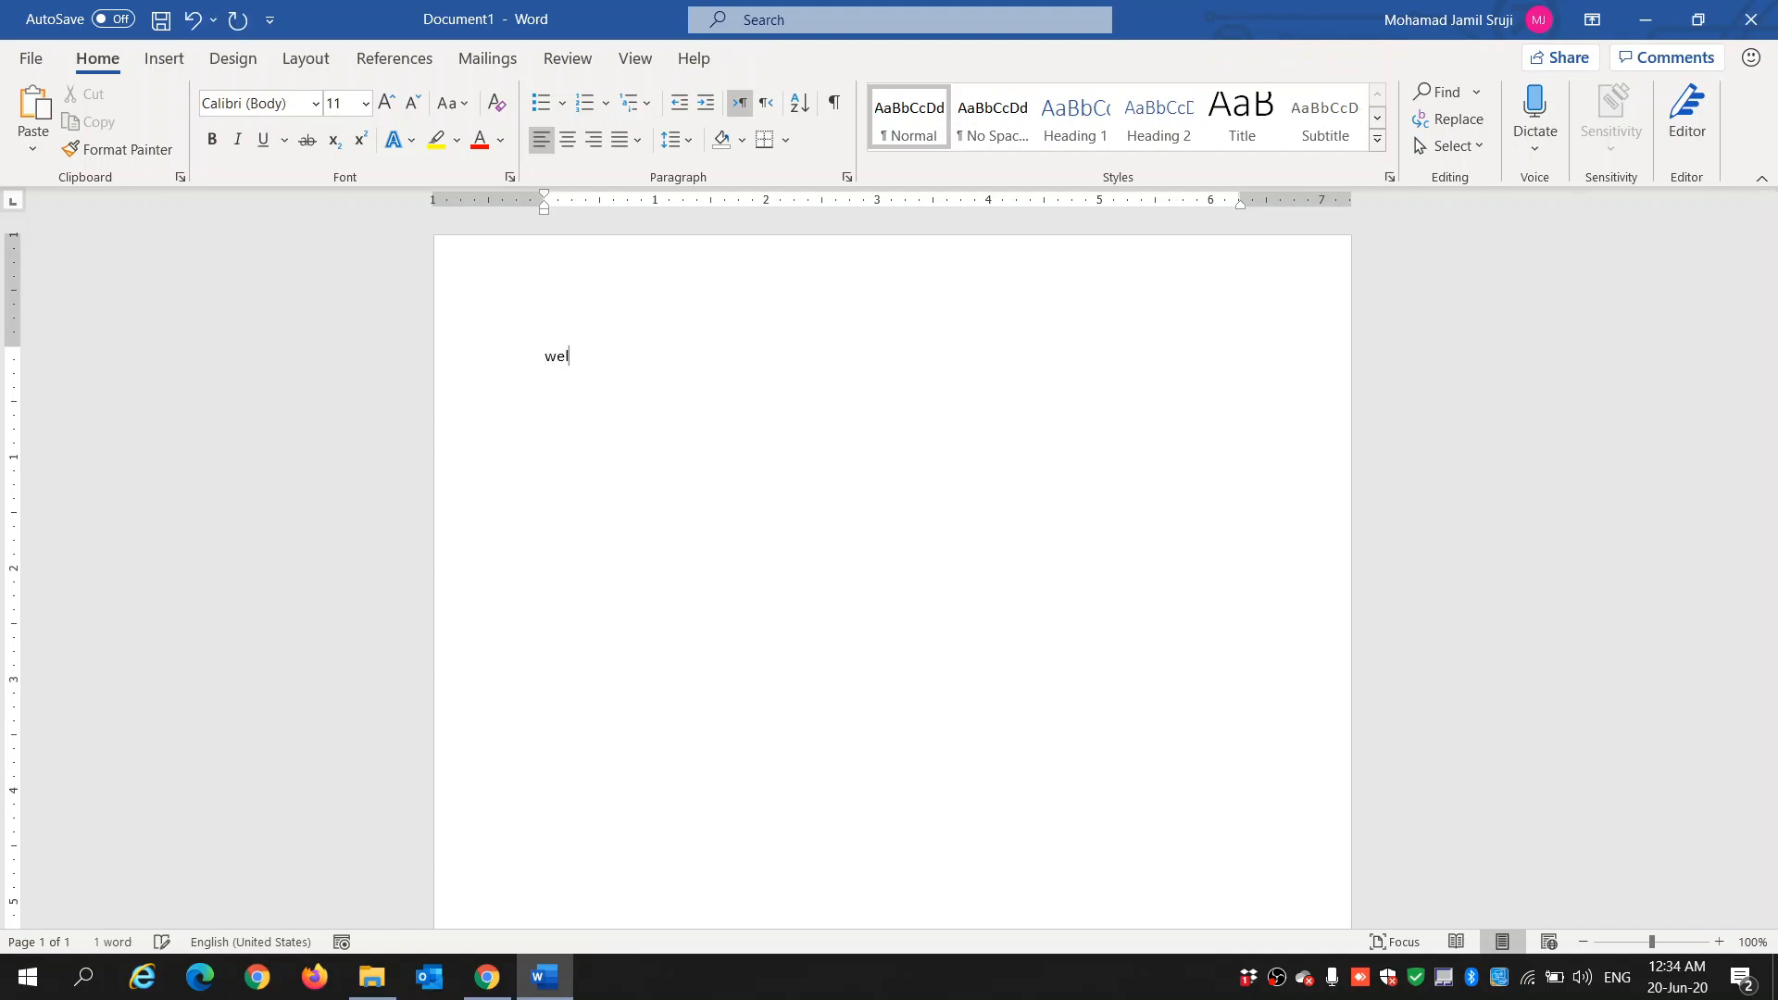
pyautogui.hotkey('alt', 'o')
pyautogui.press('Escape')
pyautogui.write('c')
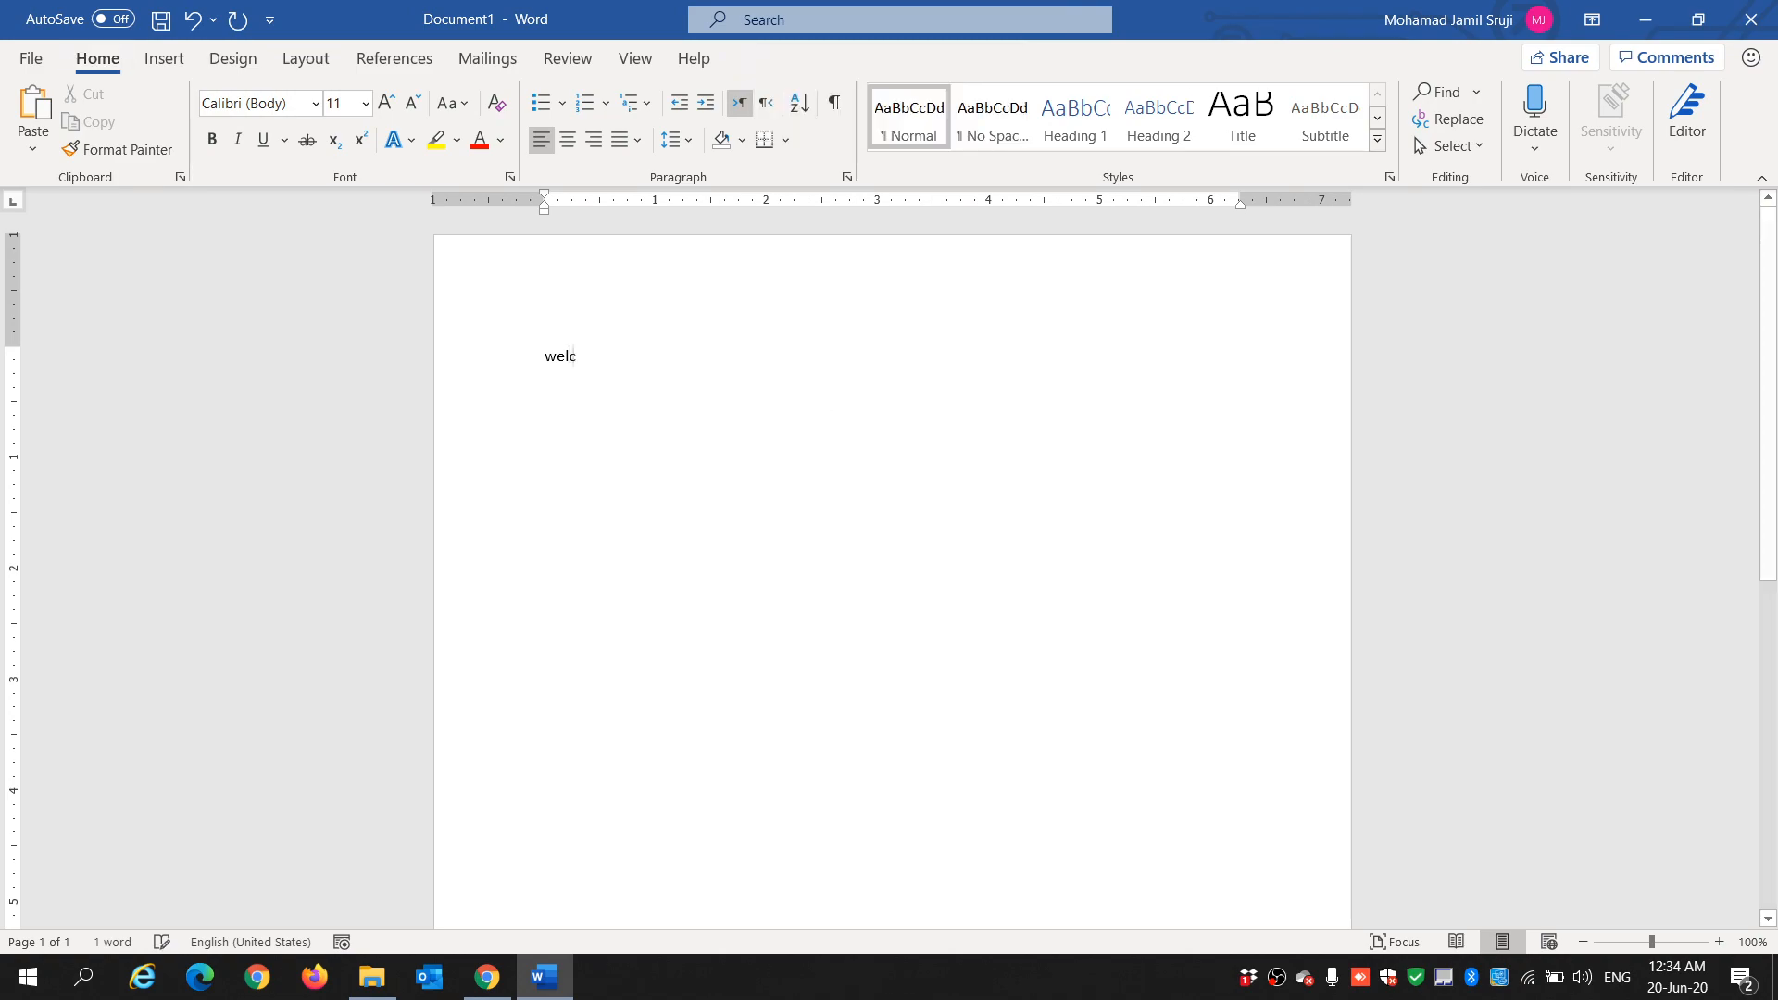
pyautogui.write('ome to M')
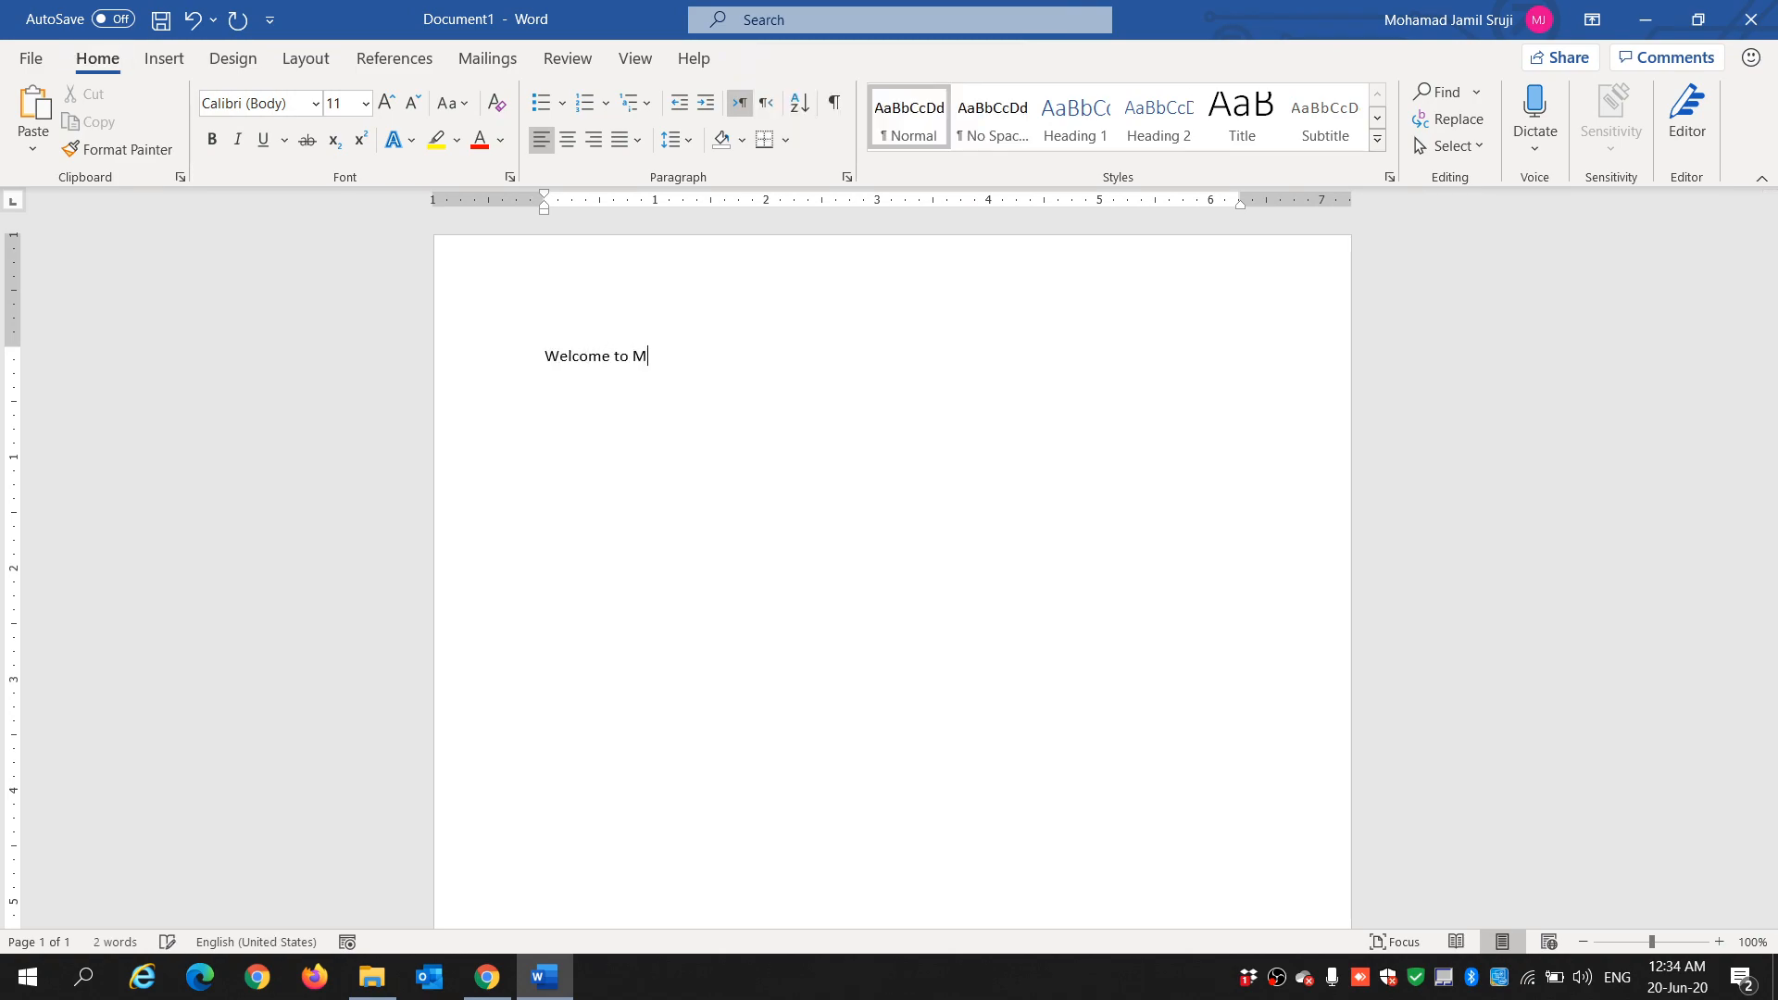
pyautogui.write('icrosoft word , My name is Mohamad')
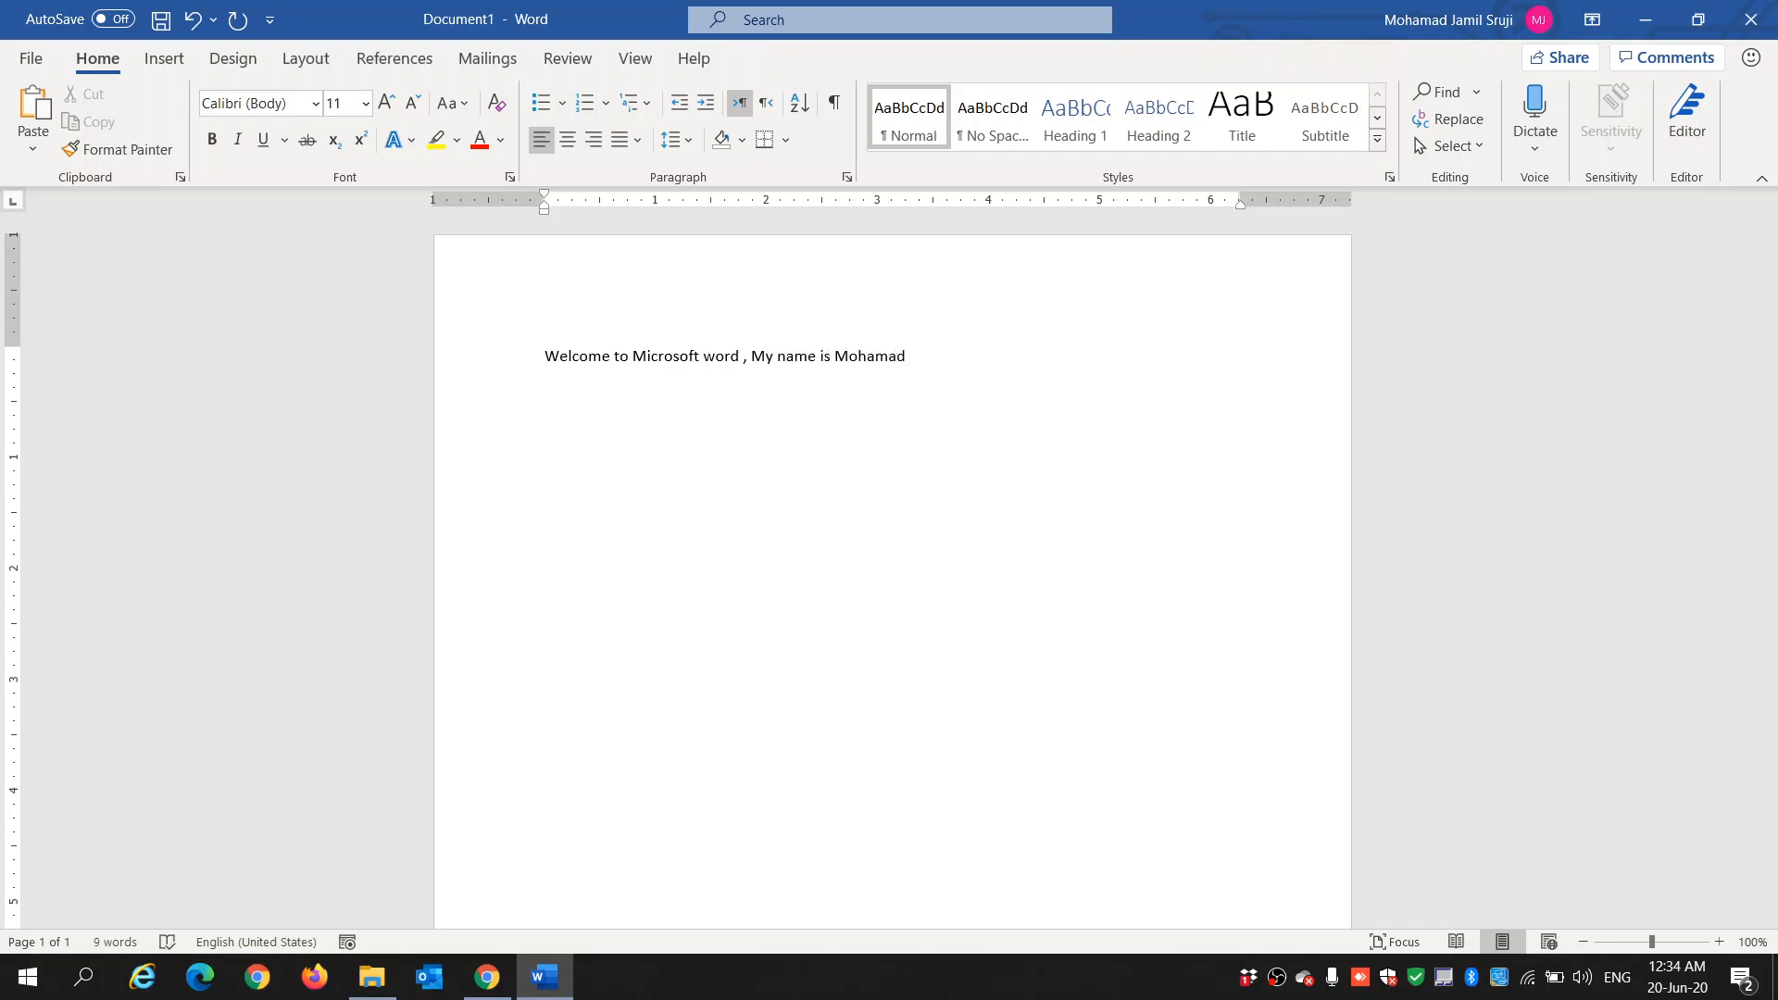
# - Try selecting the single word "word" and the phrase that follows the comma
pyautogui.doubleClick(745, 361)
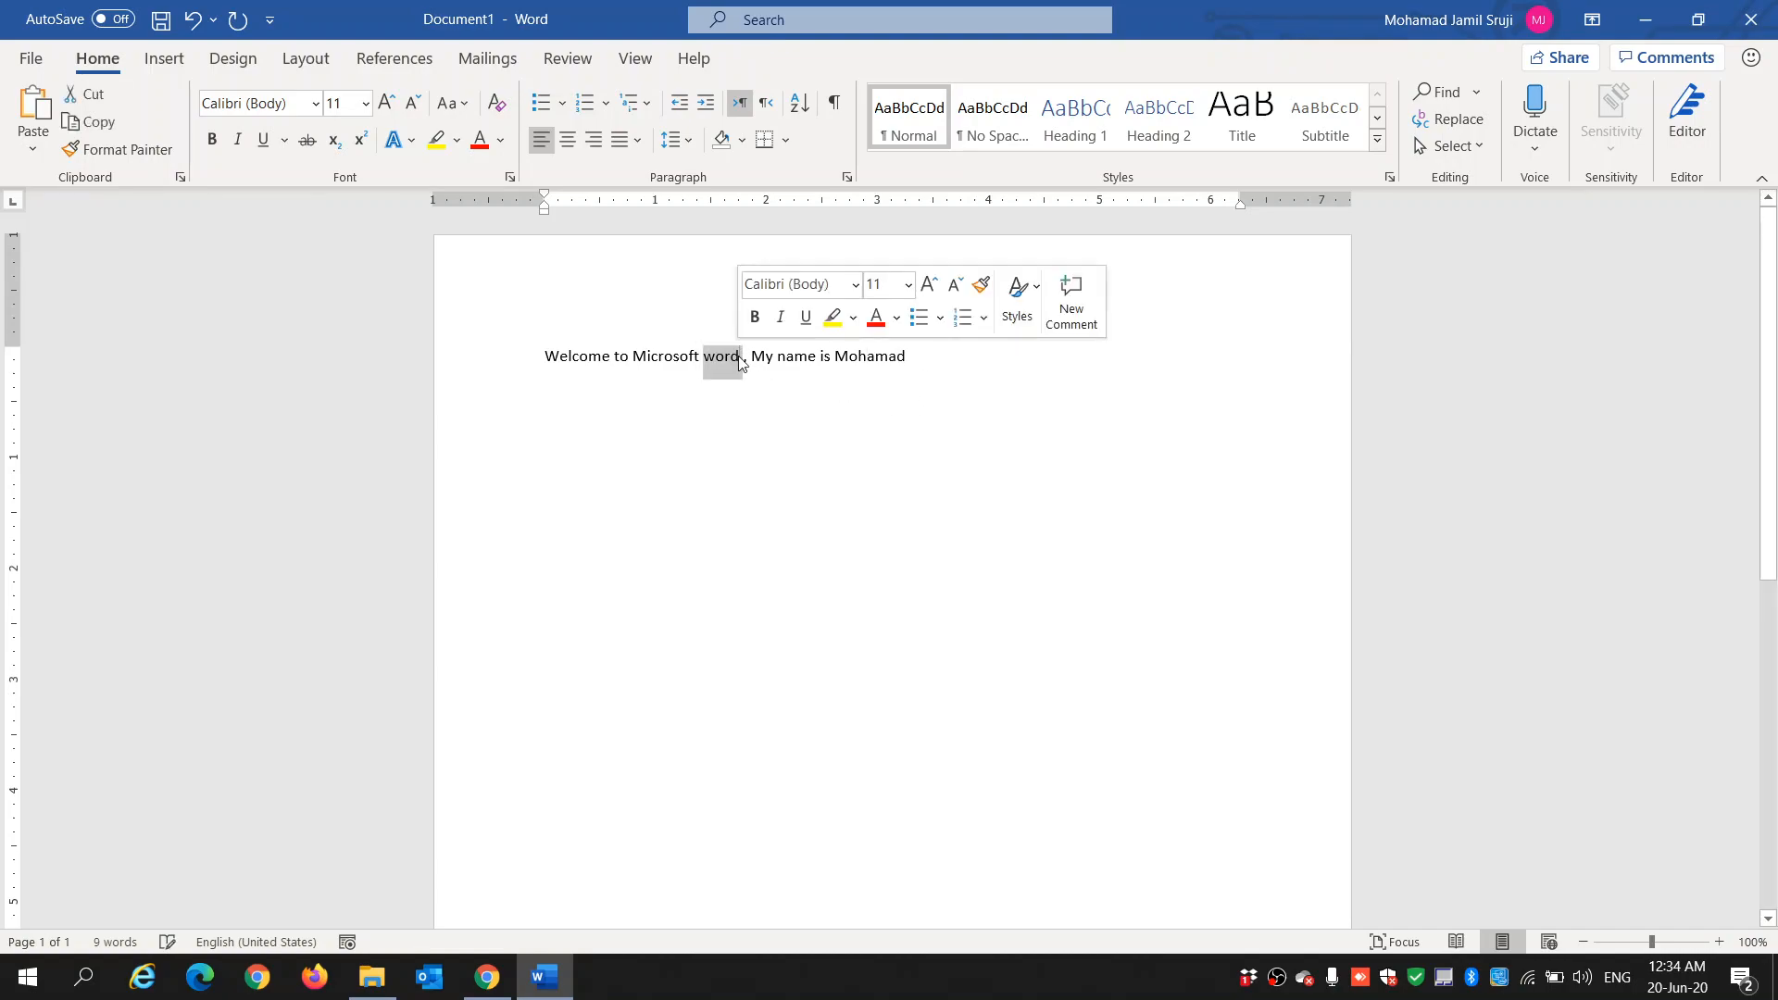
pyautogui.click(742, 417)
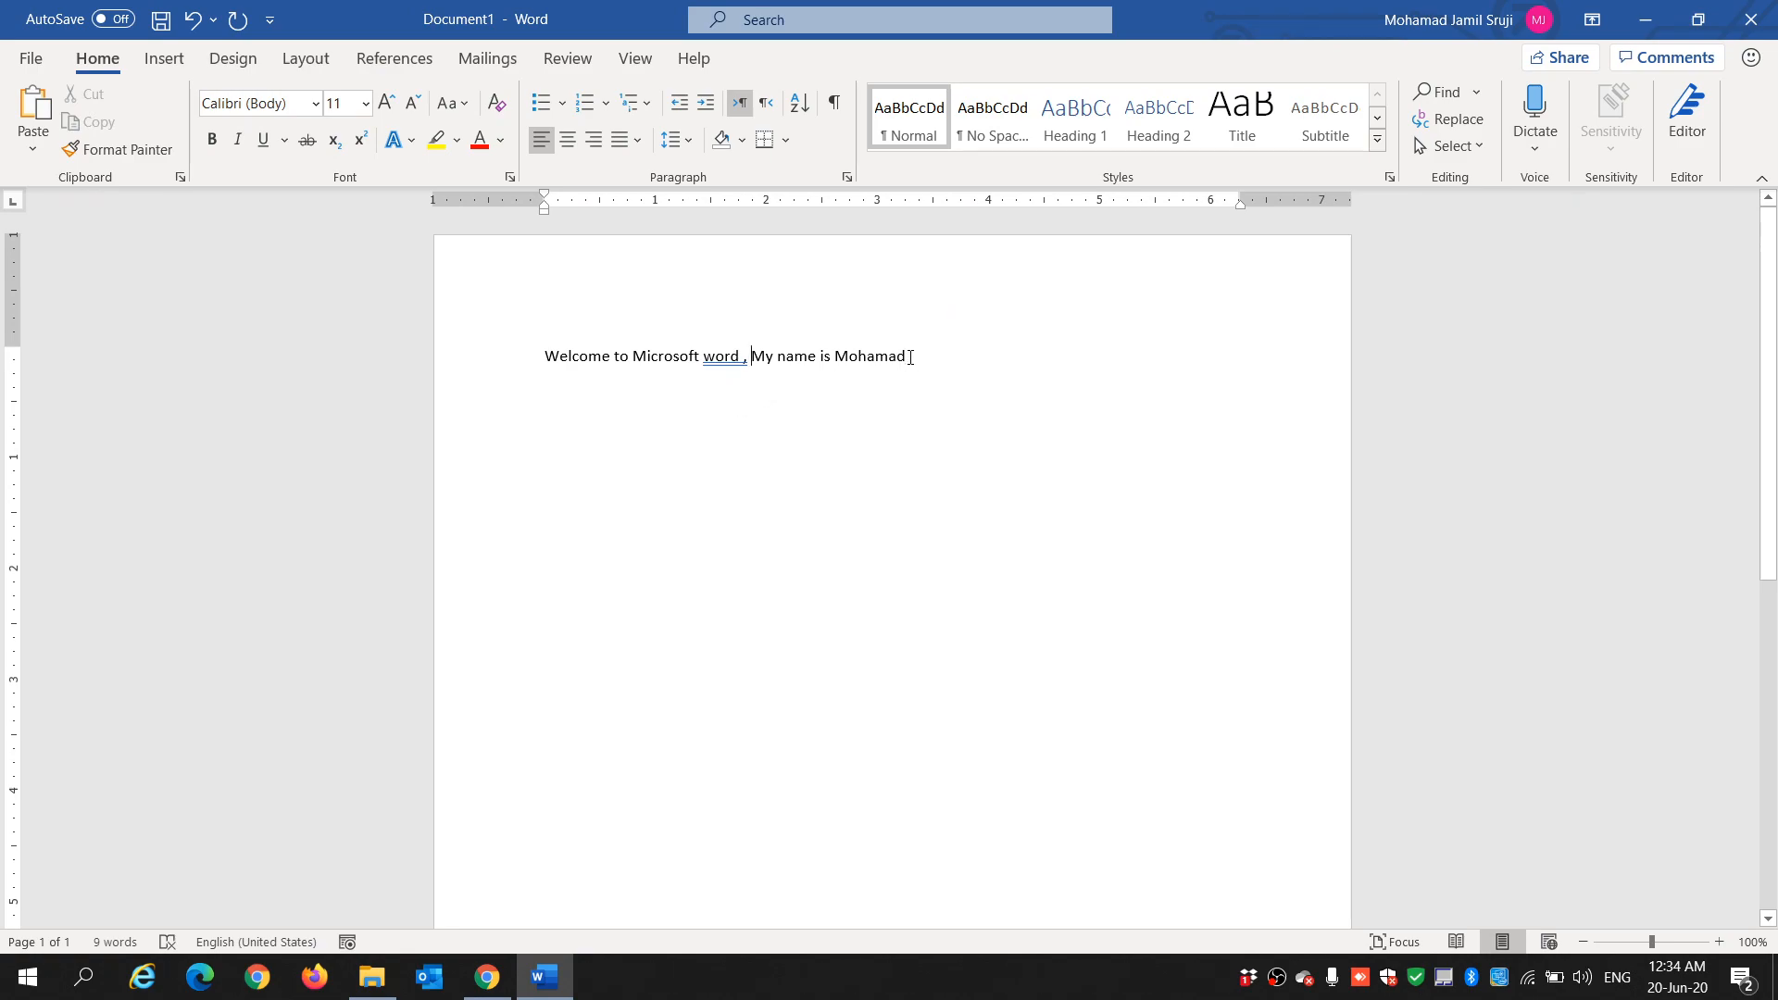
pyautogui.moveTo(910, 358); pyautogui.dragTo(757, 341)
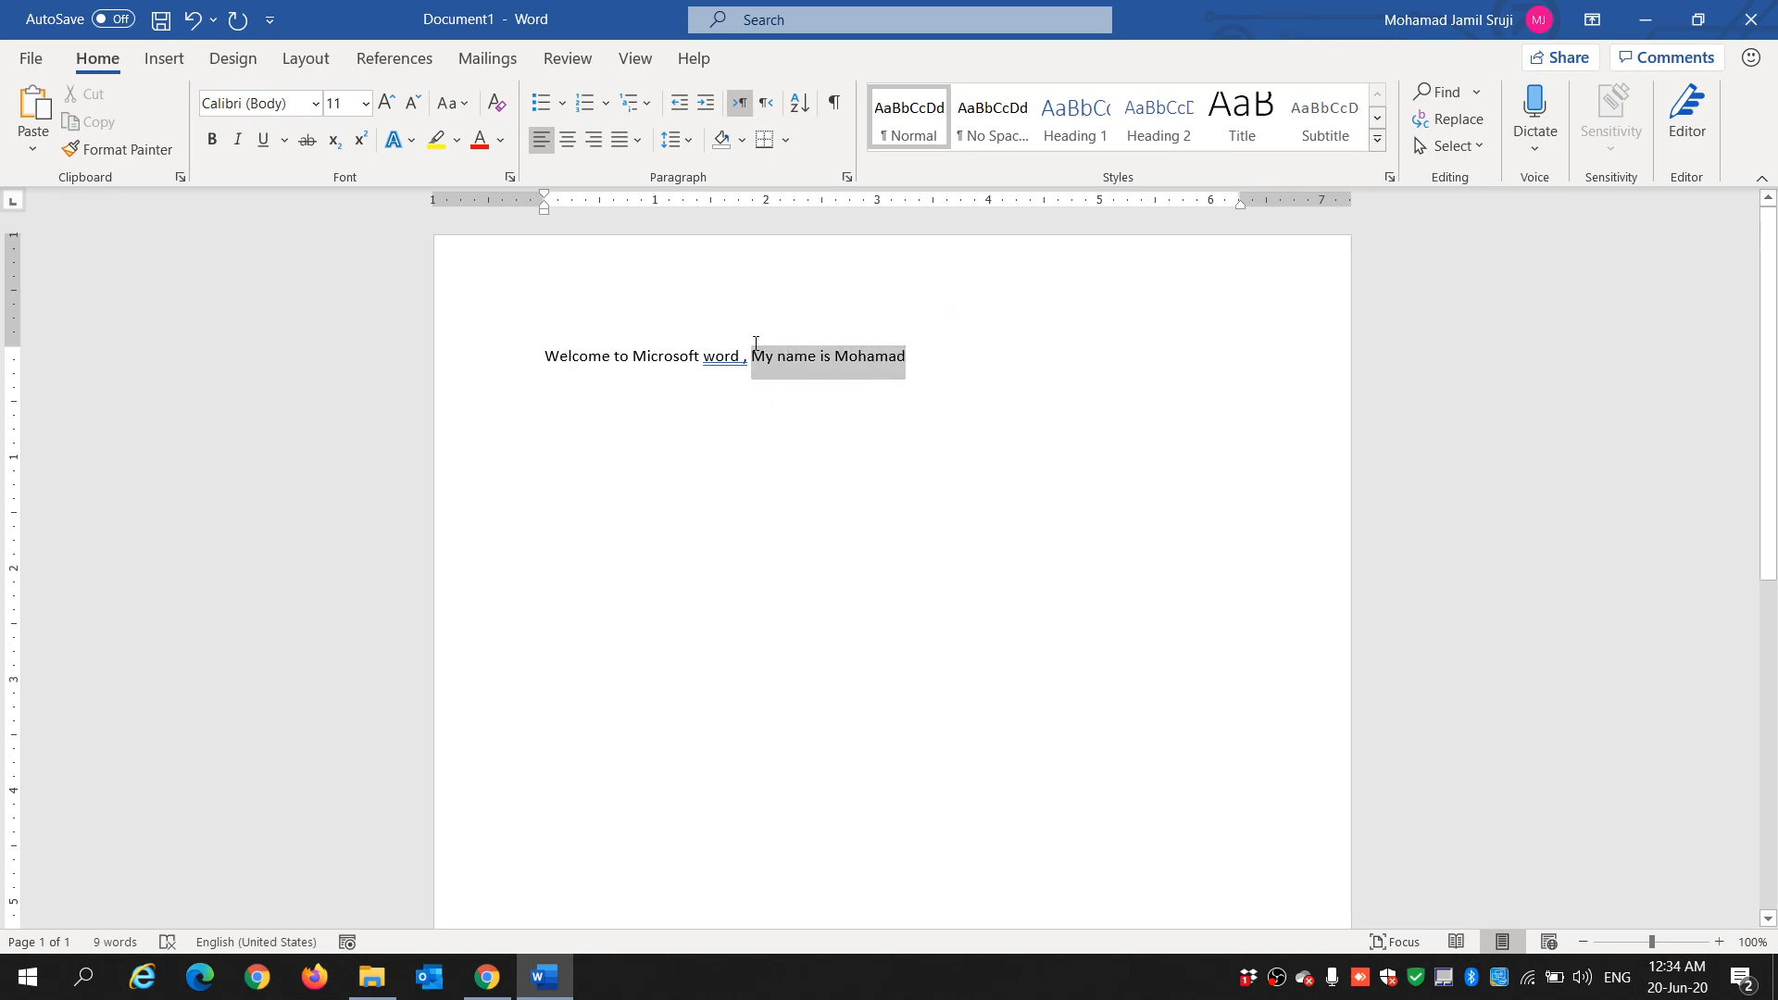
pyautogui.click(921, 375)
# - Format the whole sentence as bold, italic and underlined, and set its font size to 20
pyautogui.moveTo(911, 355); pyautogui.dragTo(574, 368)
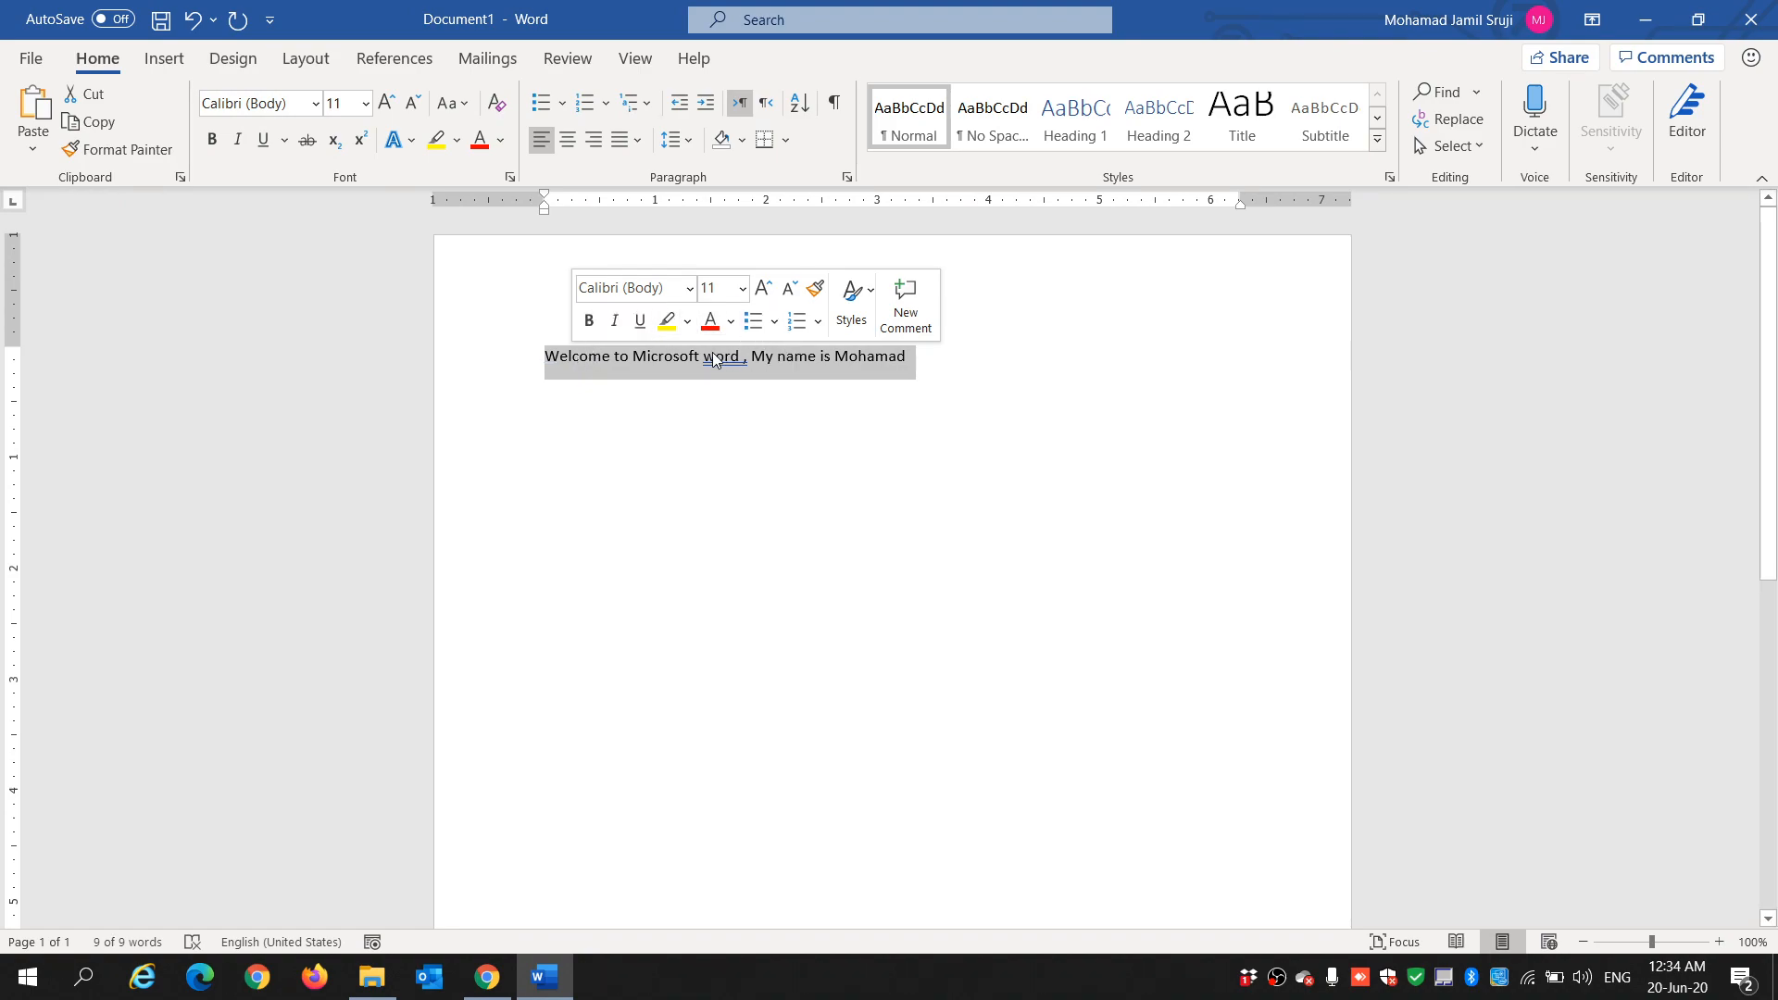
pyautogui.click(588, 321)
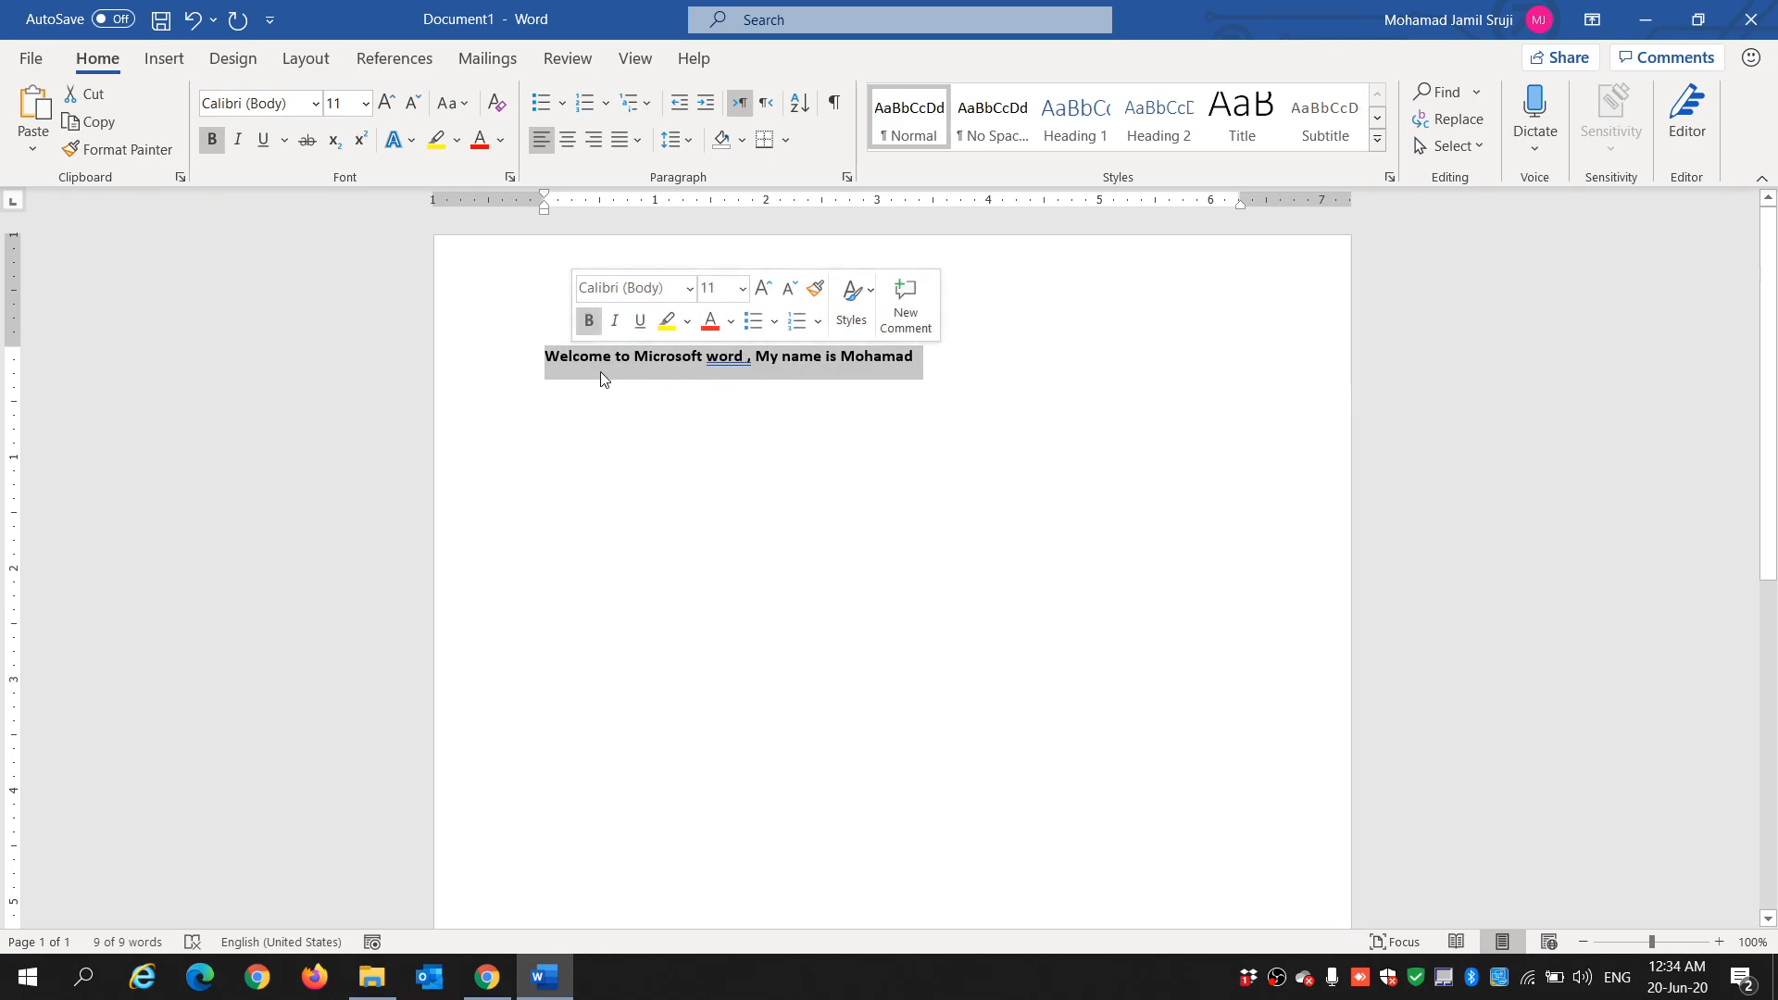
pyautogui.click(615, 320)
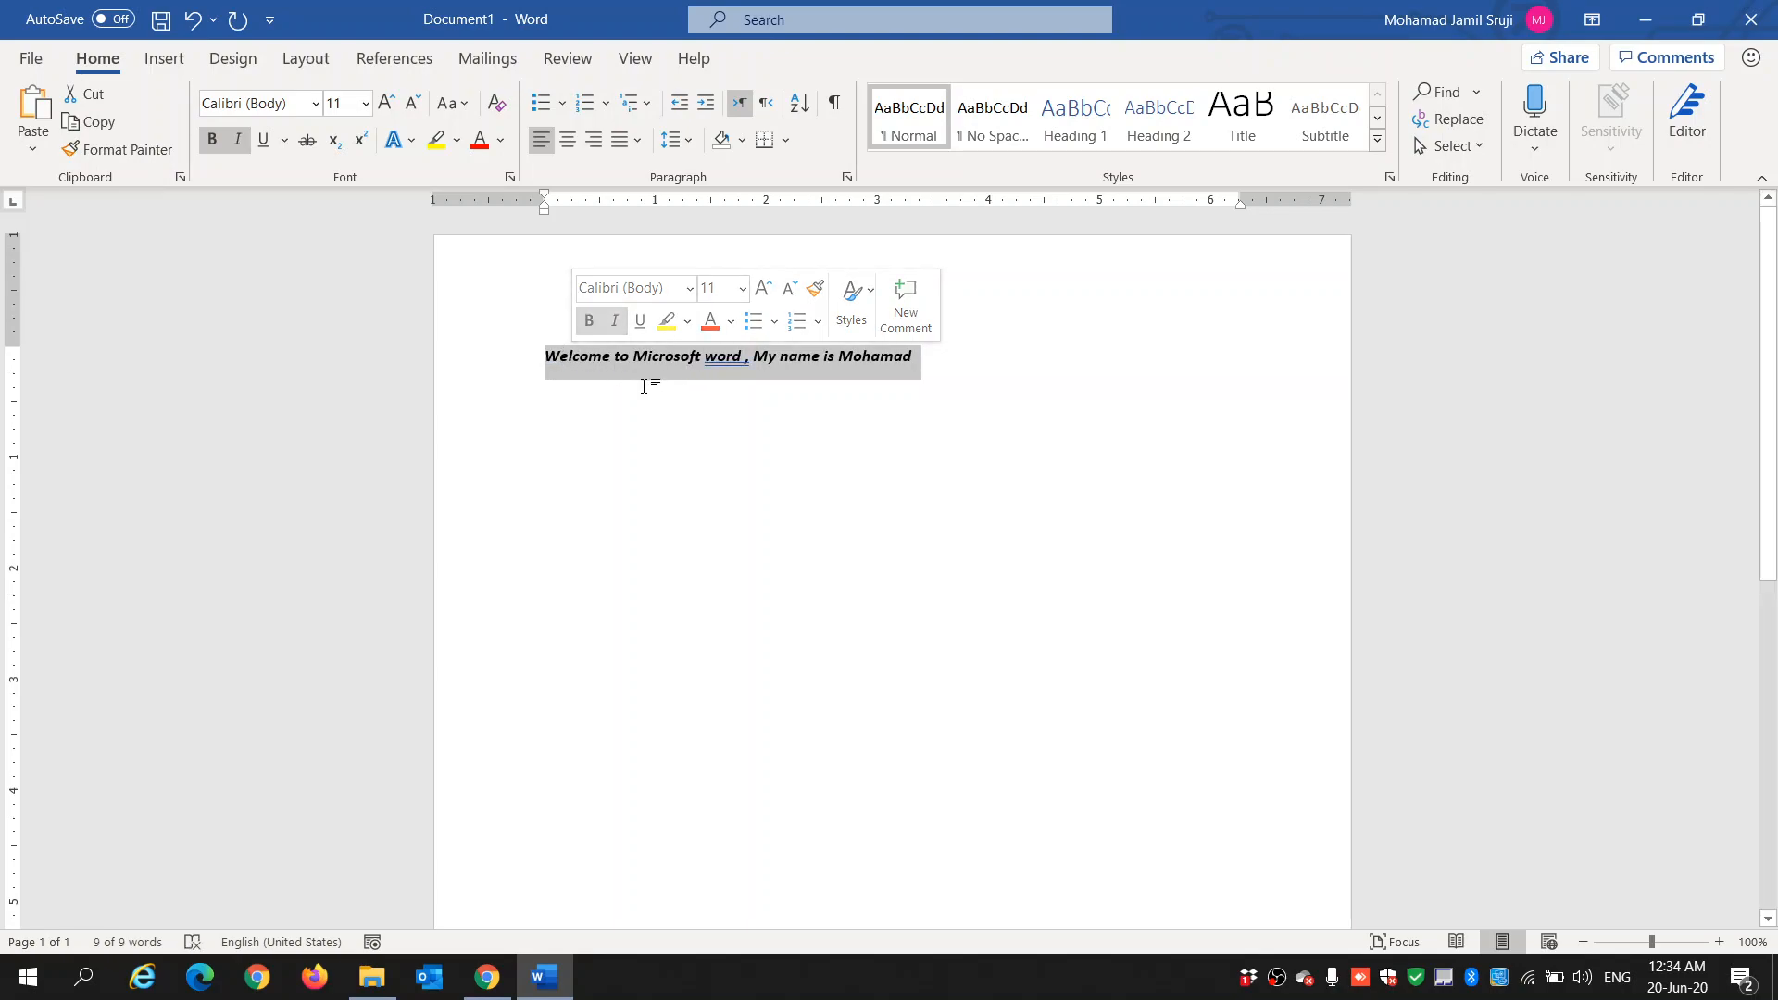
pyautogui.click(640, 322)
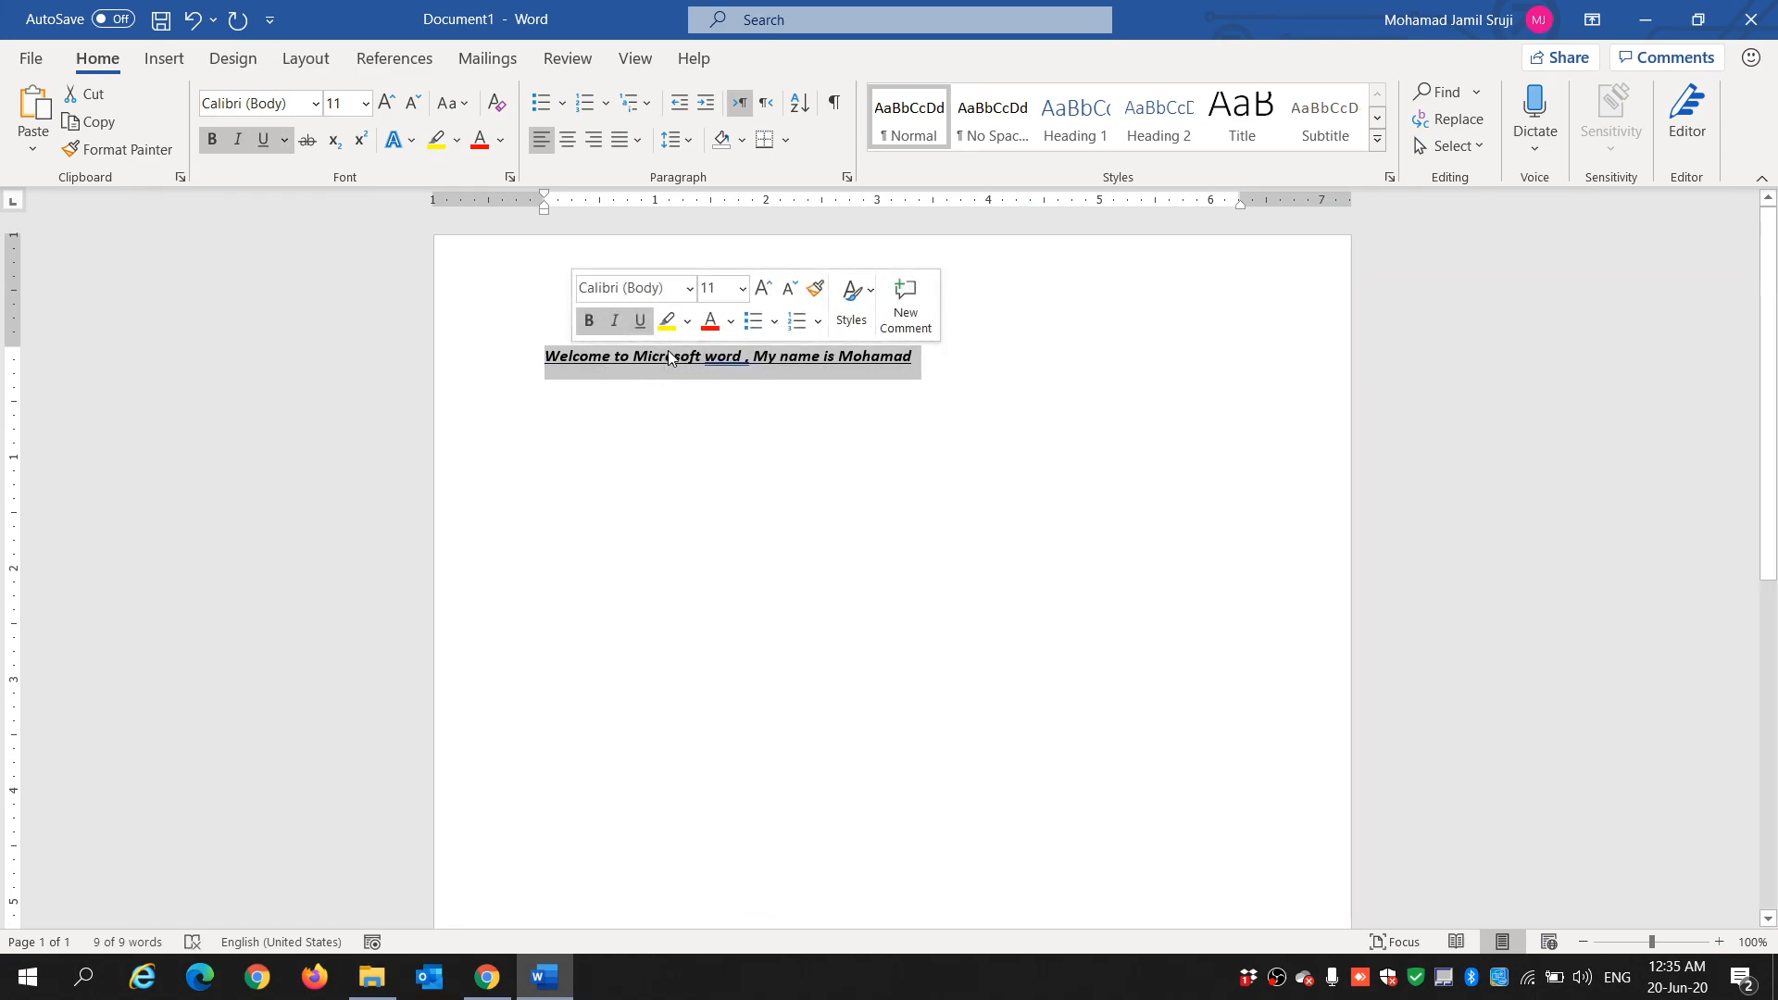
pyautogui.click(743, 289)
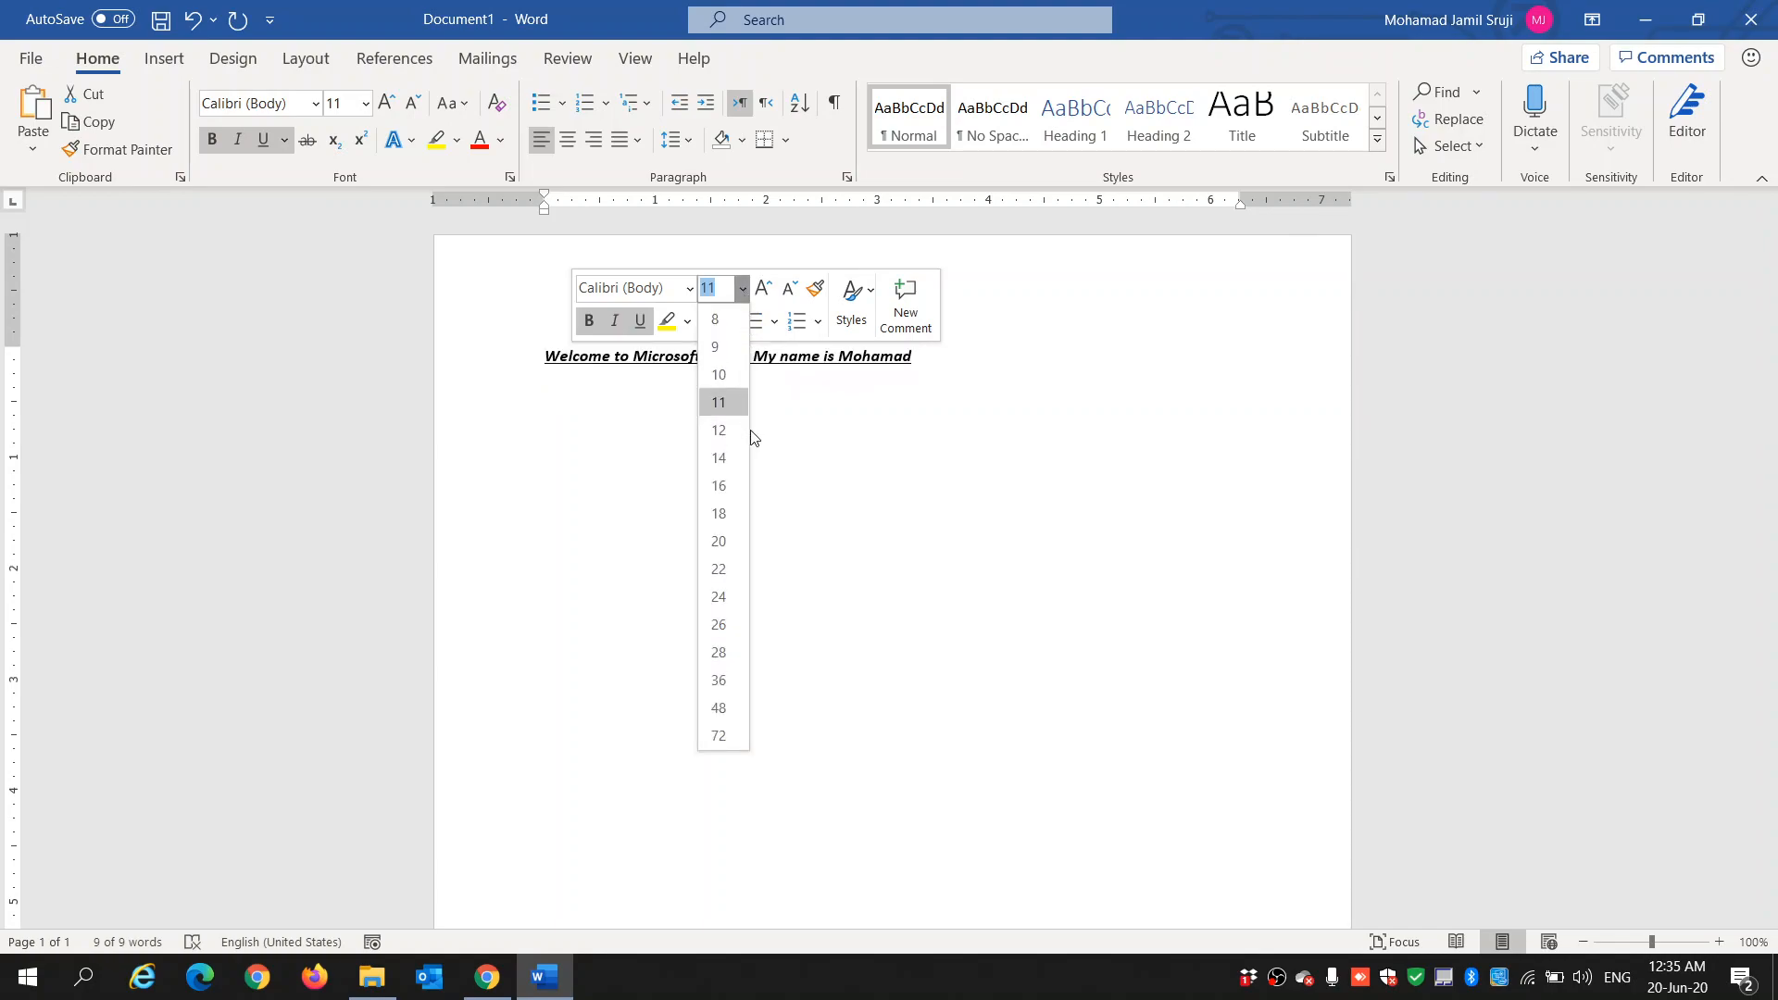
pyautogui.click(720, 542)
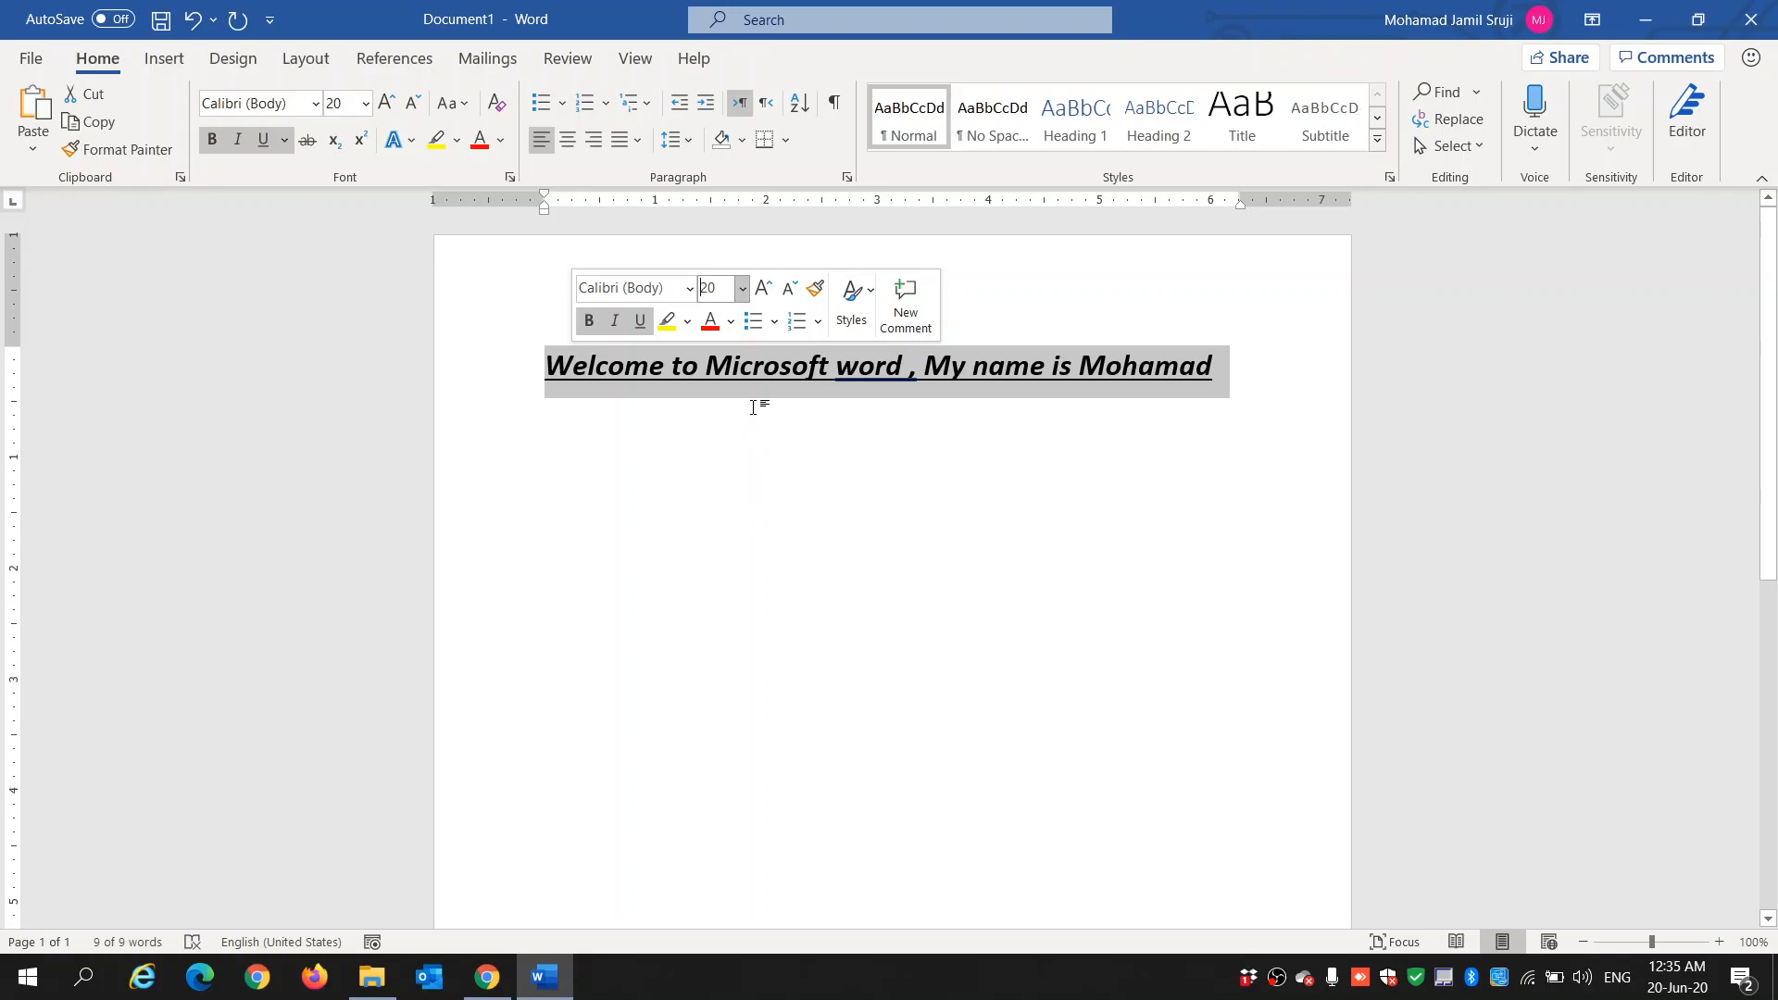
# - Colour the sentence's text dark orange and highlight it in light gray
pyautogui.click(732, 322)
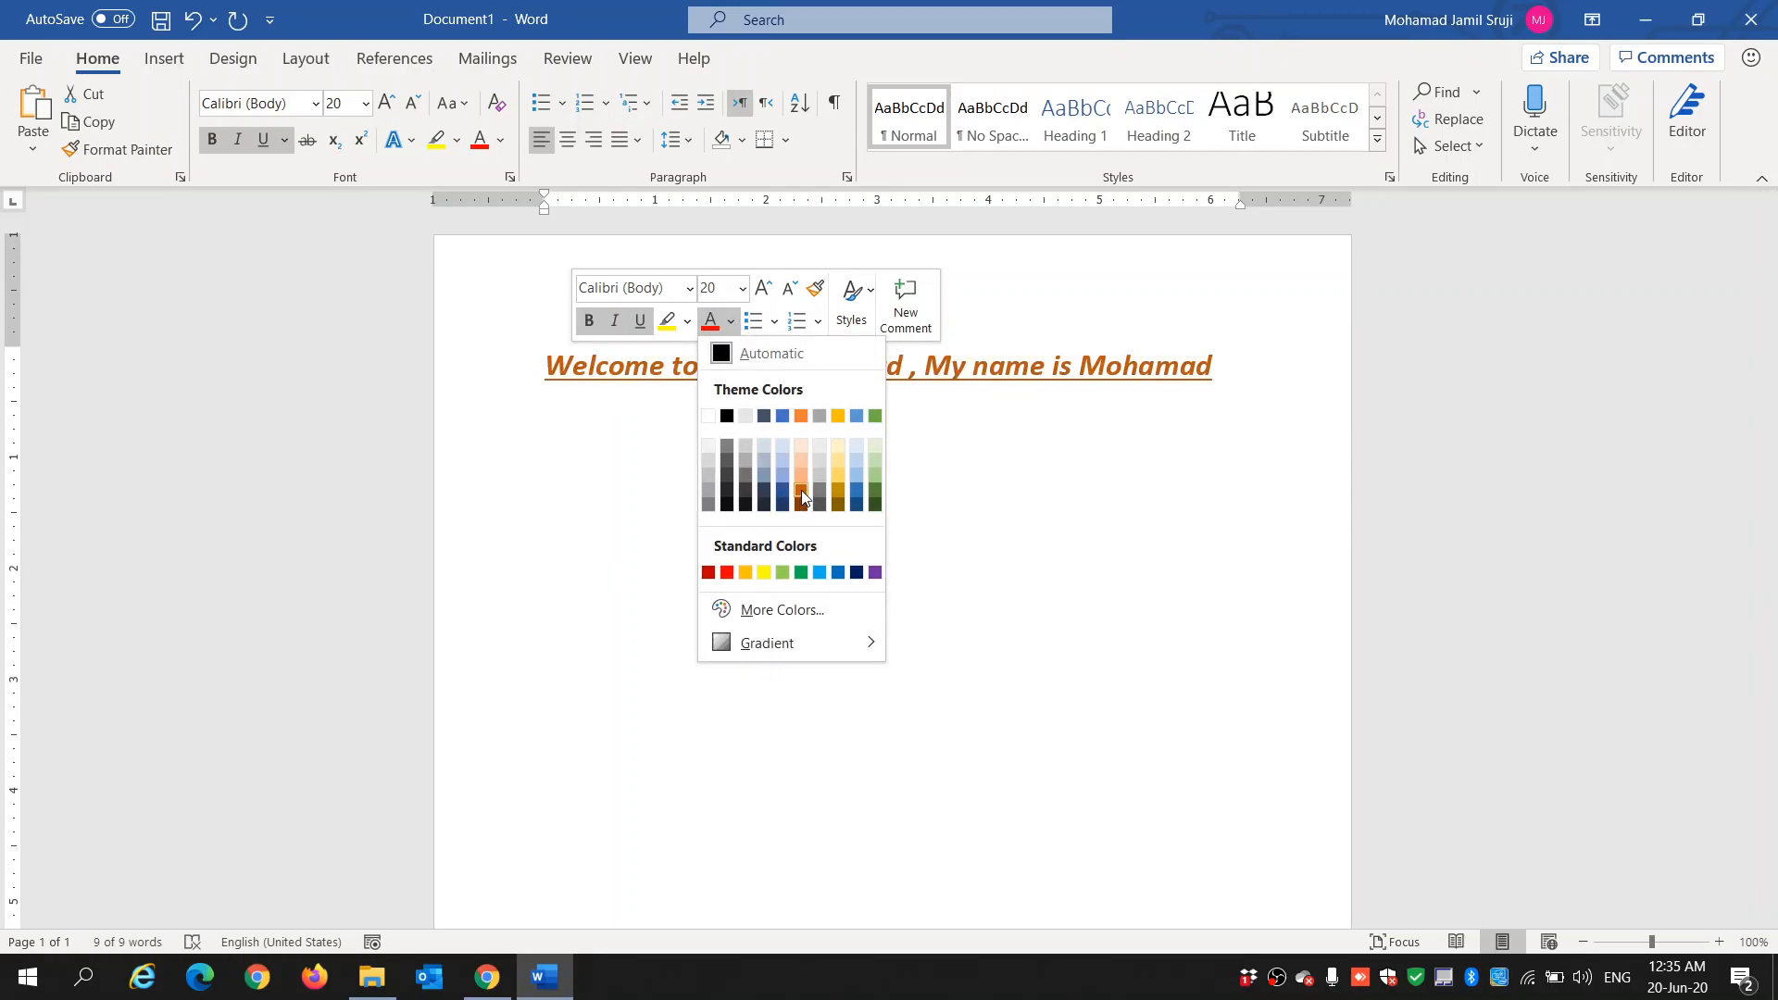
pyautogui.click(802, 498)
pyautogui.click(689, 322)
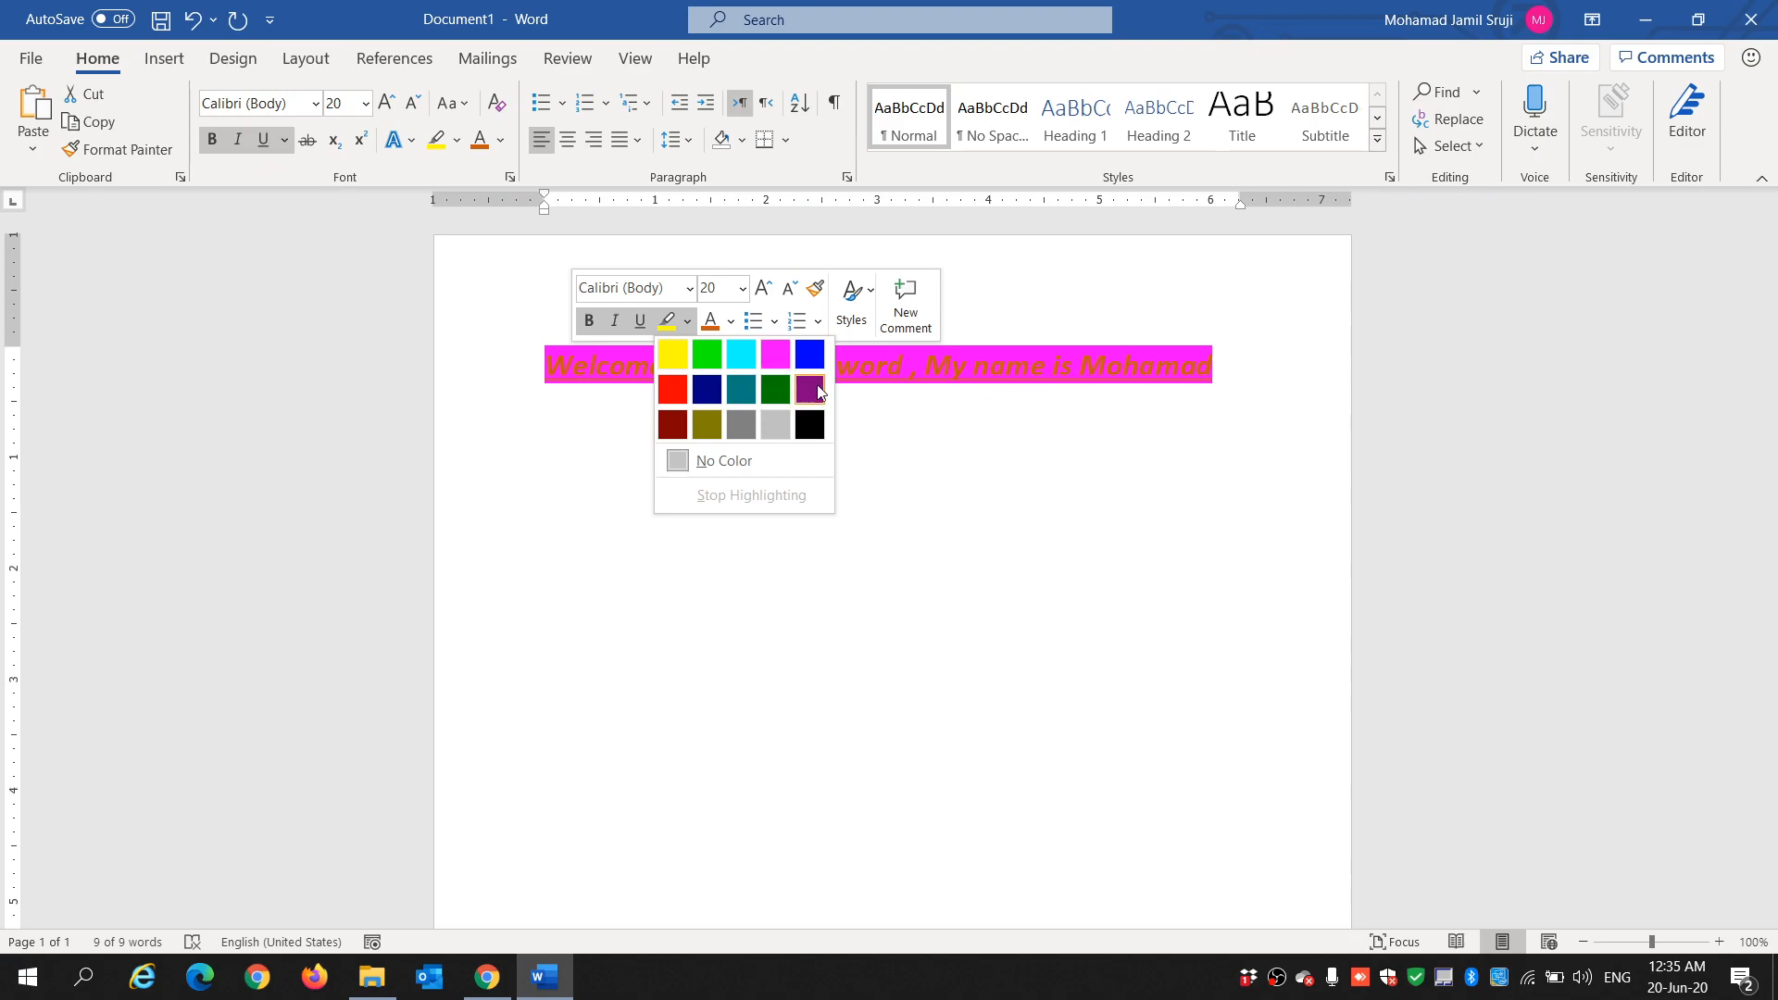
pyautogui.click(775, 425)
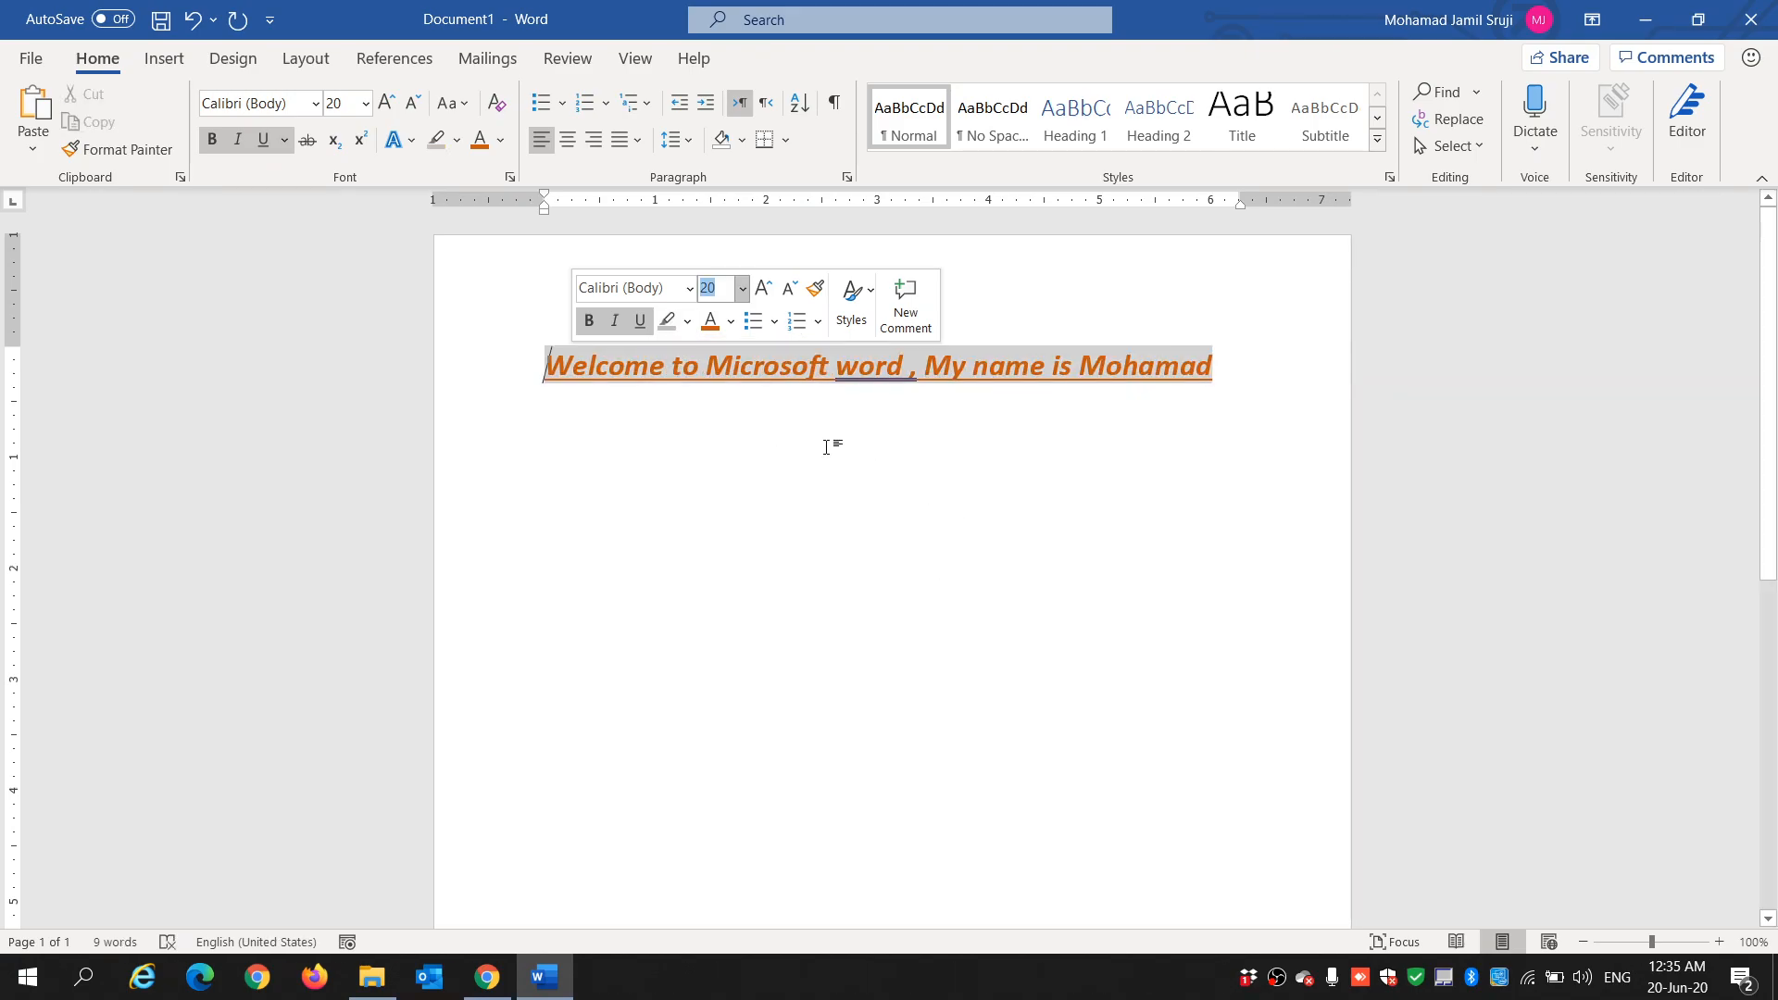
# - Try applying the Book Title style and the Abadi font to the sentence
pyautogui.click(868, 291)
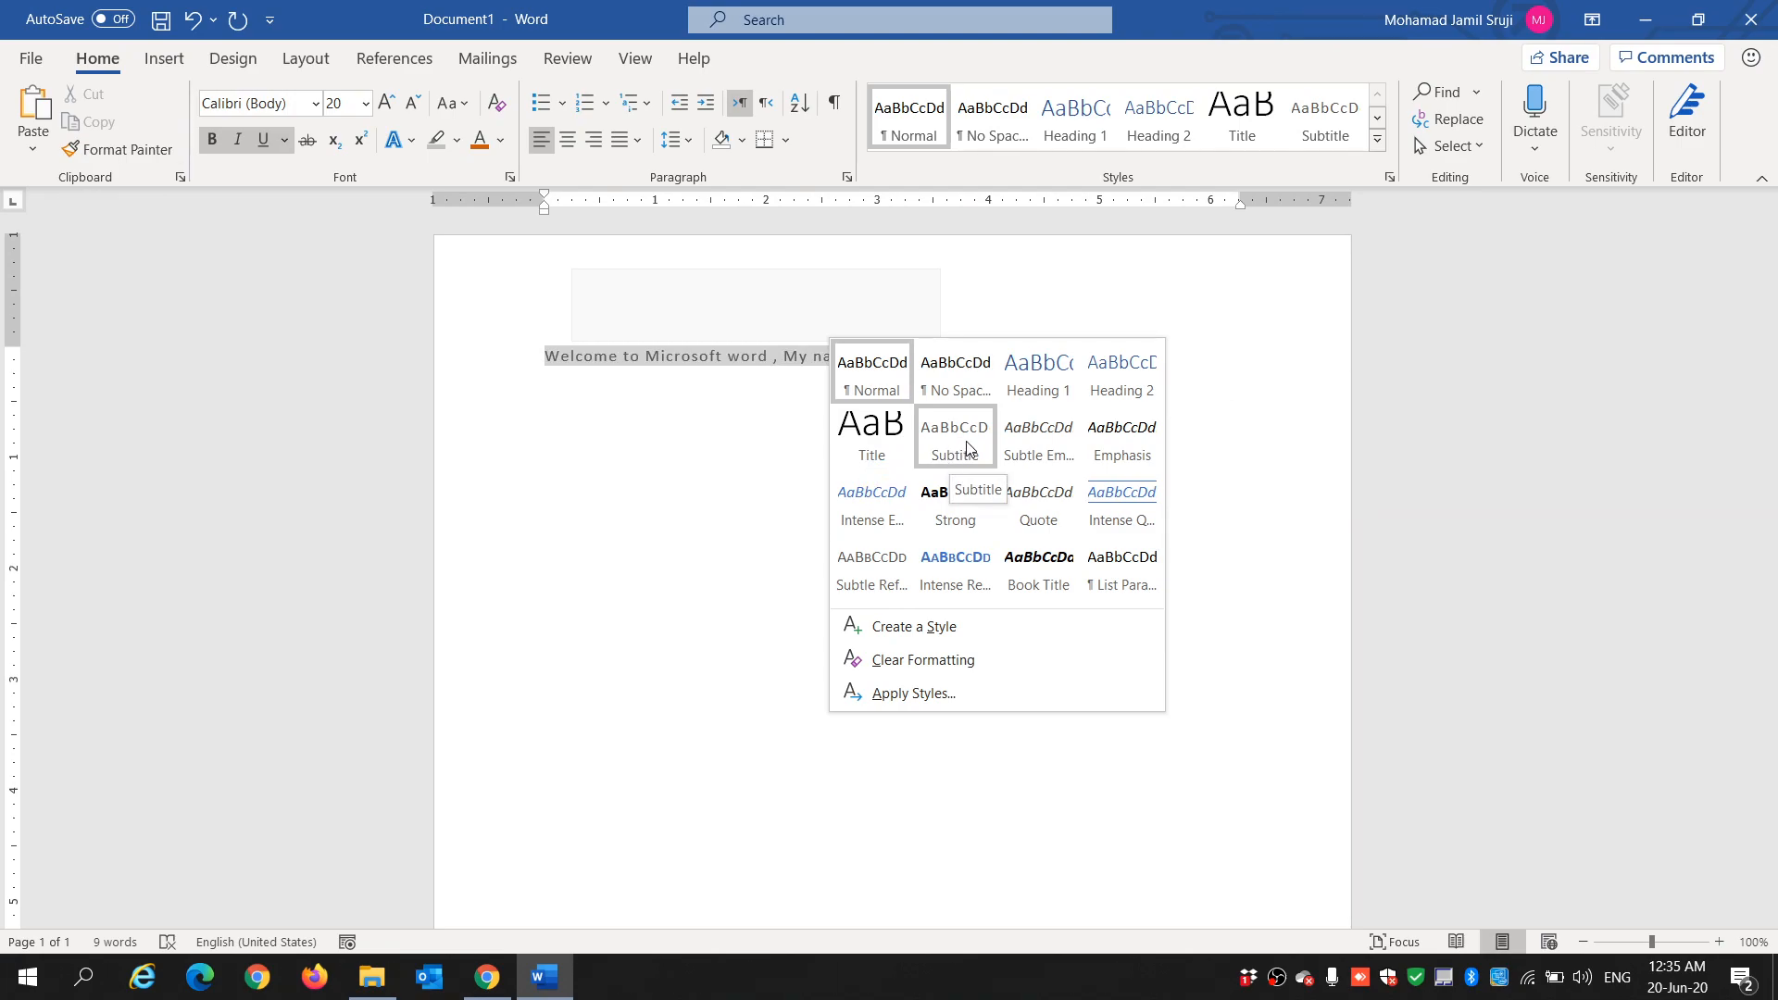
pyautogui.click(1033, 586)
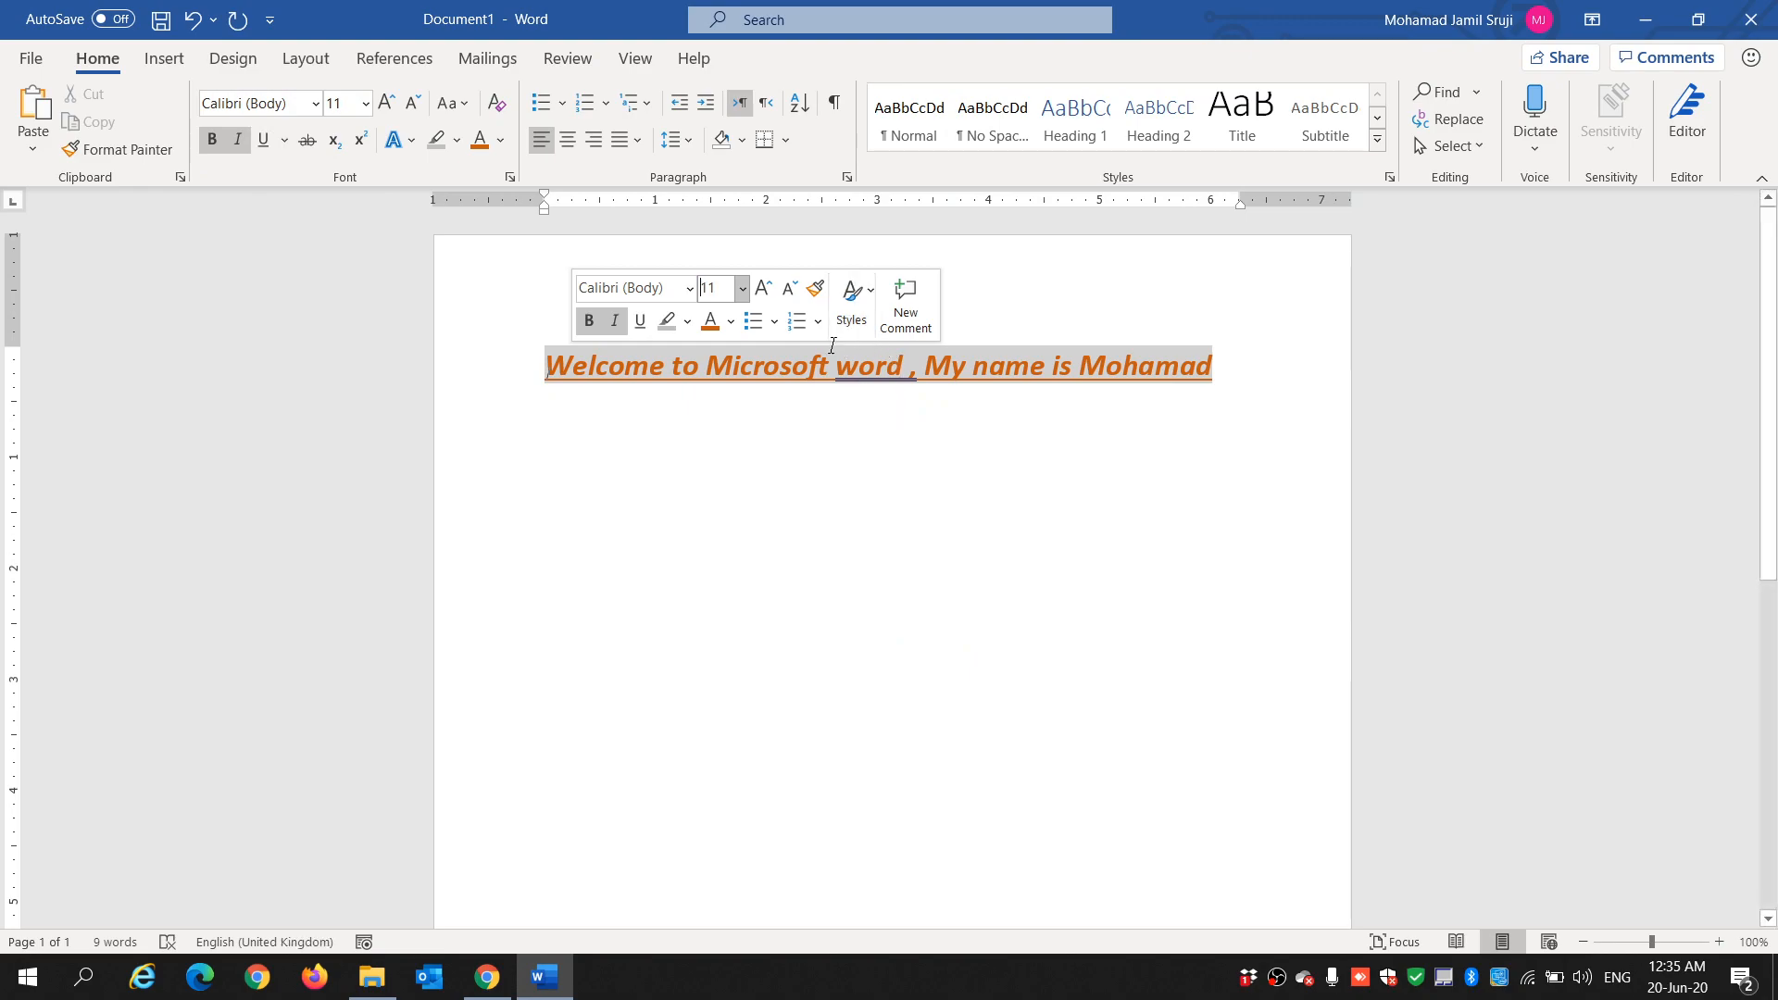
pyautogui.click(690, 293)
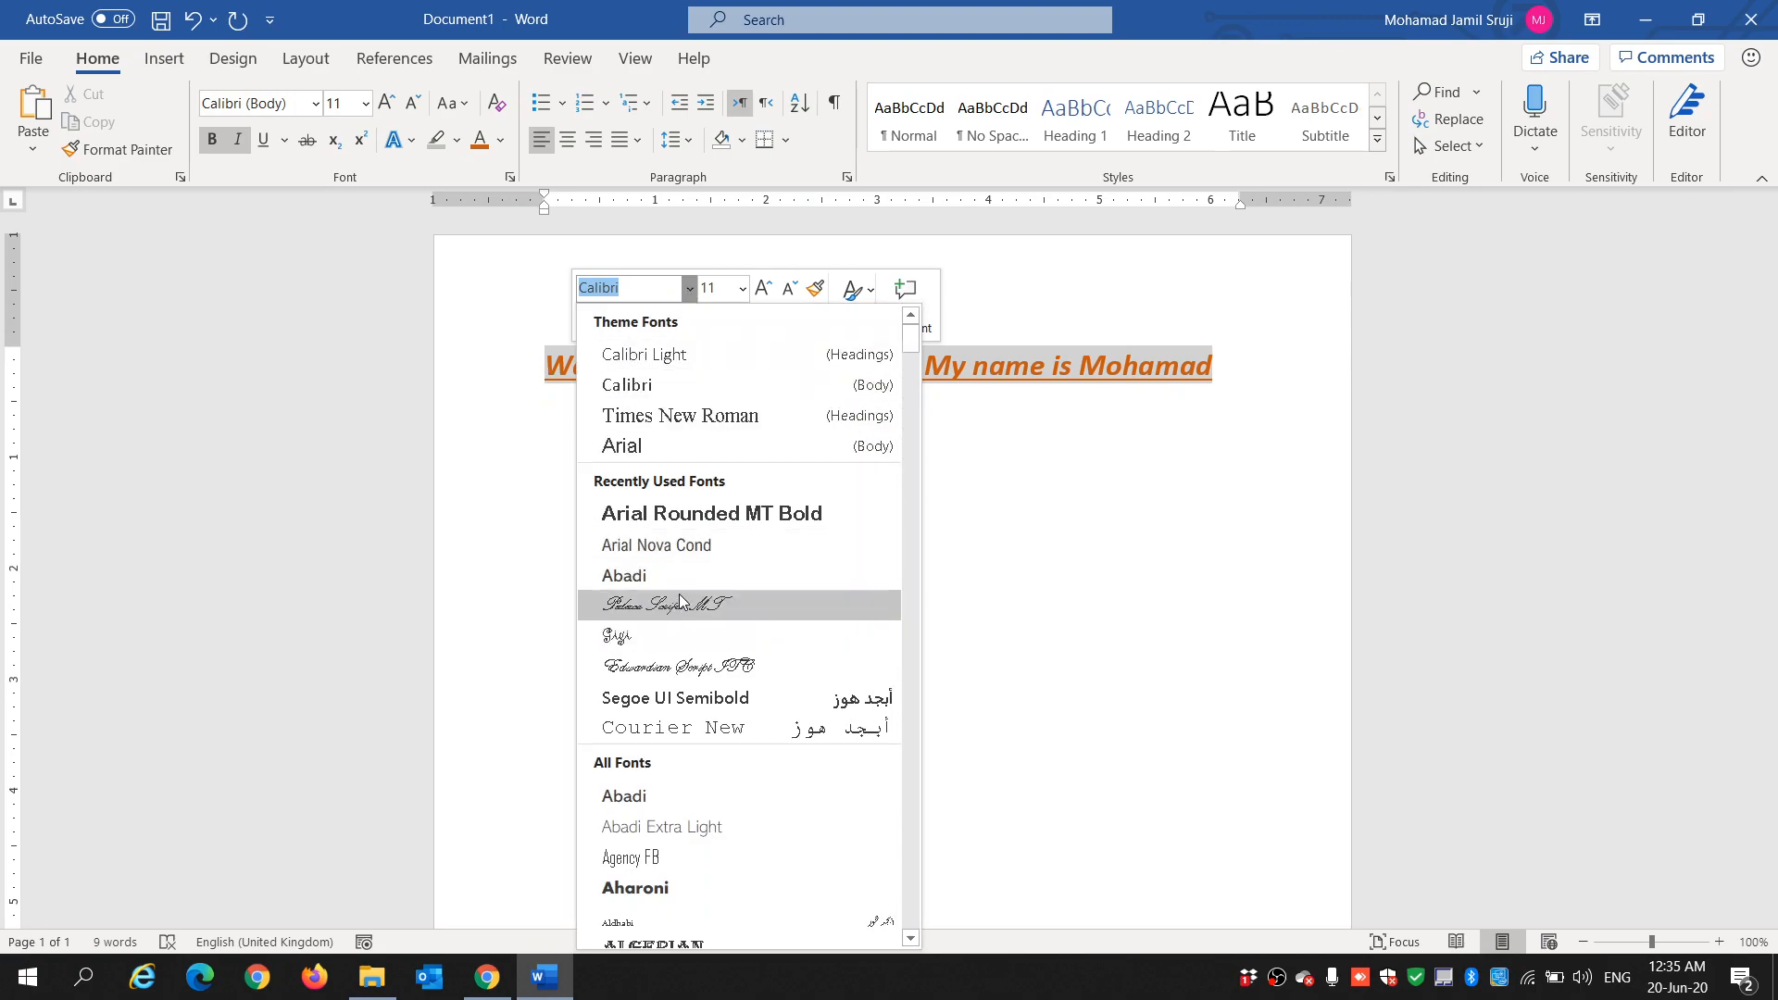
pyautogui.click(642, 577)
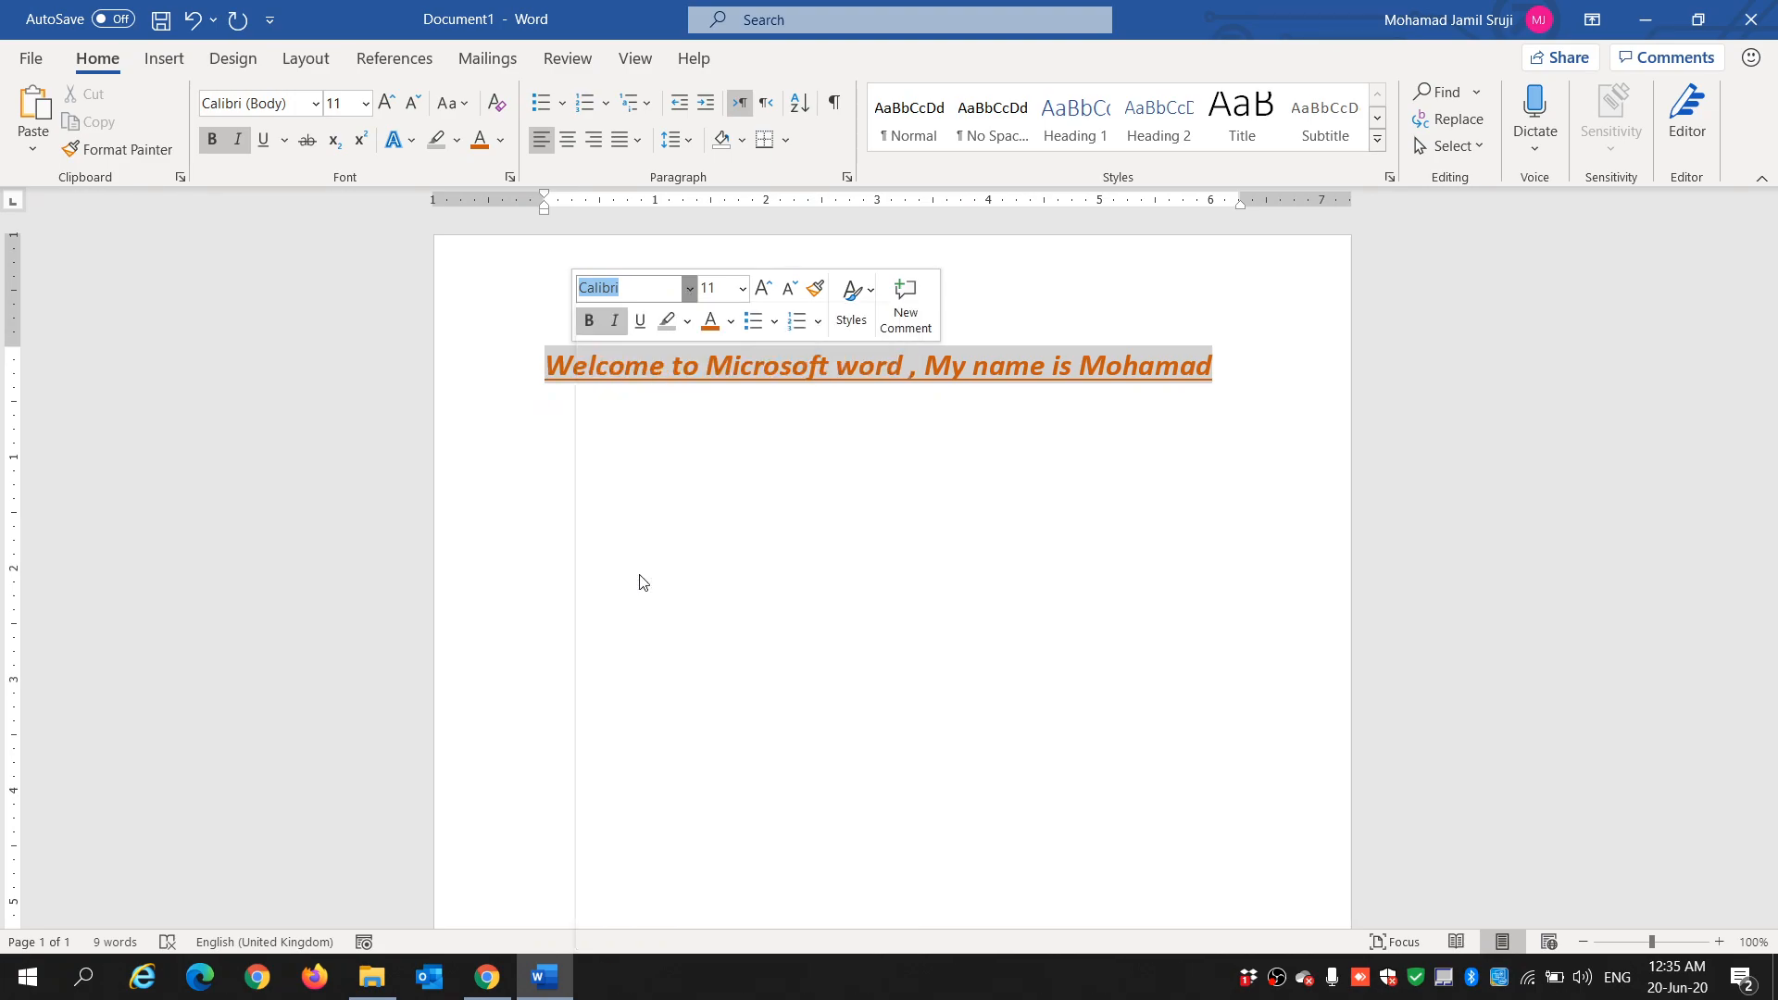
# - Try applying the Bahnschrift Light Condensed font to the sentence
pyautogui.click(690, 293)
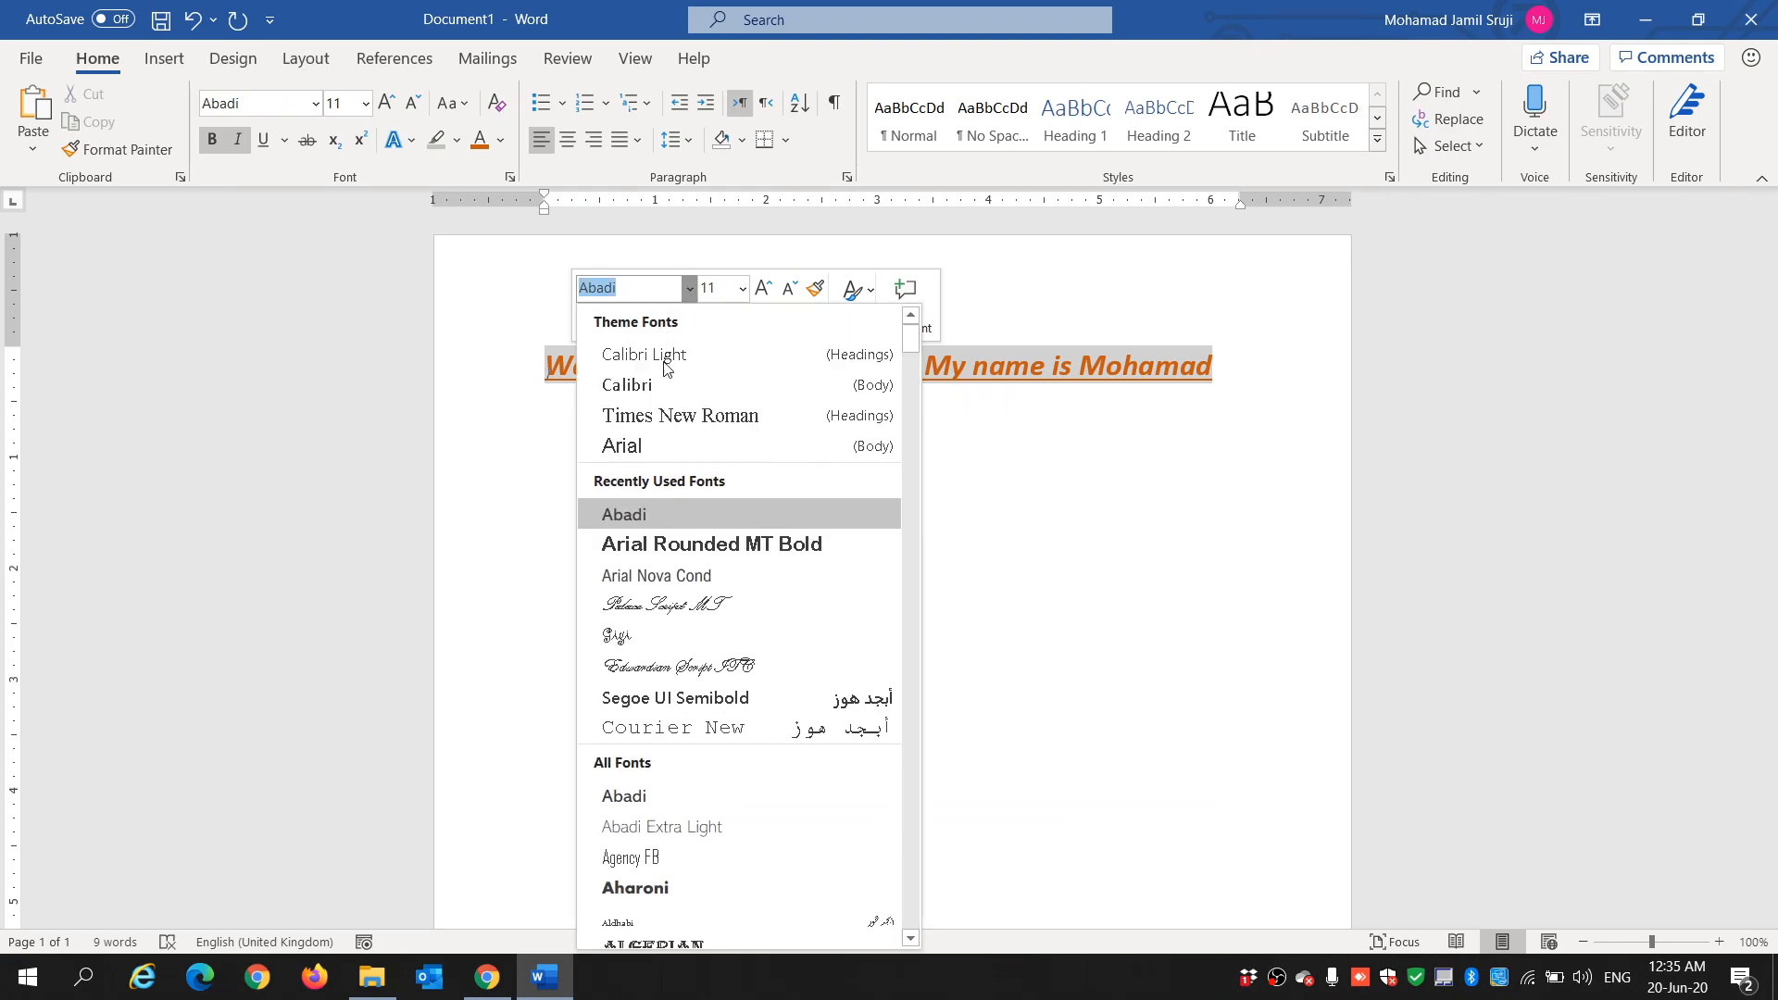
pyautogui.scroll(-4, 698, 644)
pyautogui.scroll(-3, 730, 673)
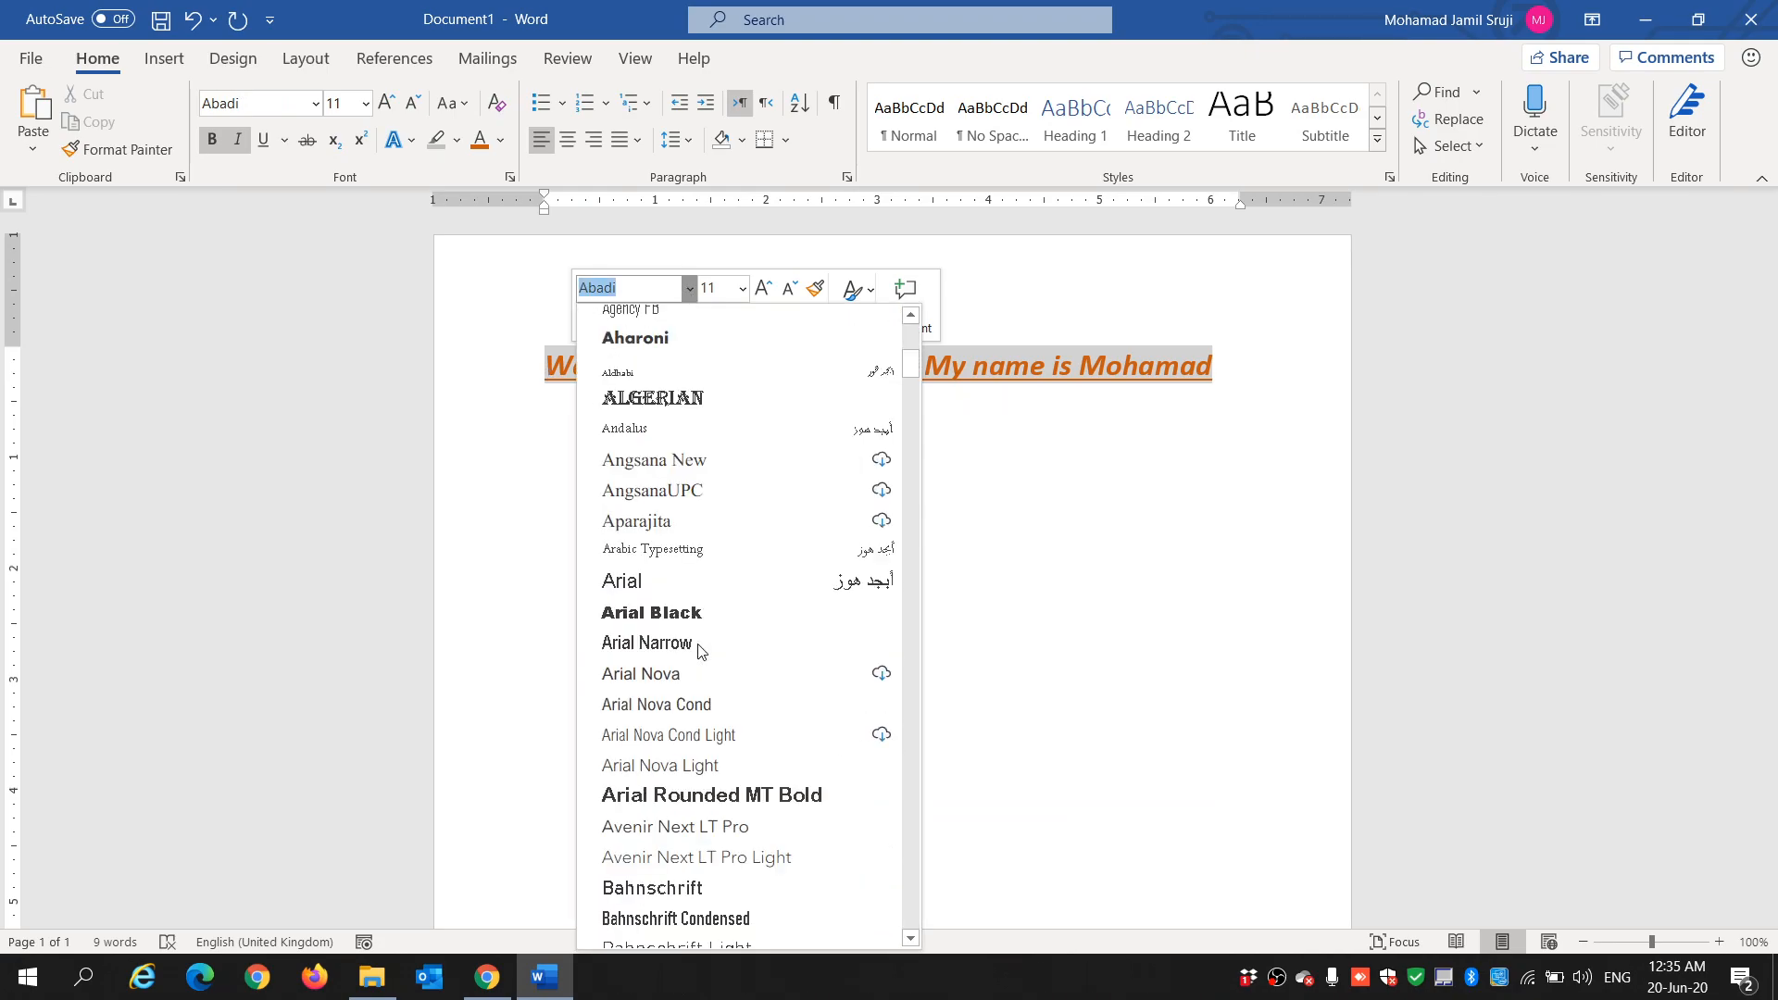
pyautogui.scroll(-5, 735, 769)
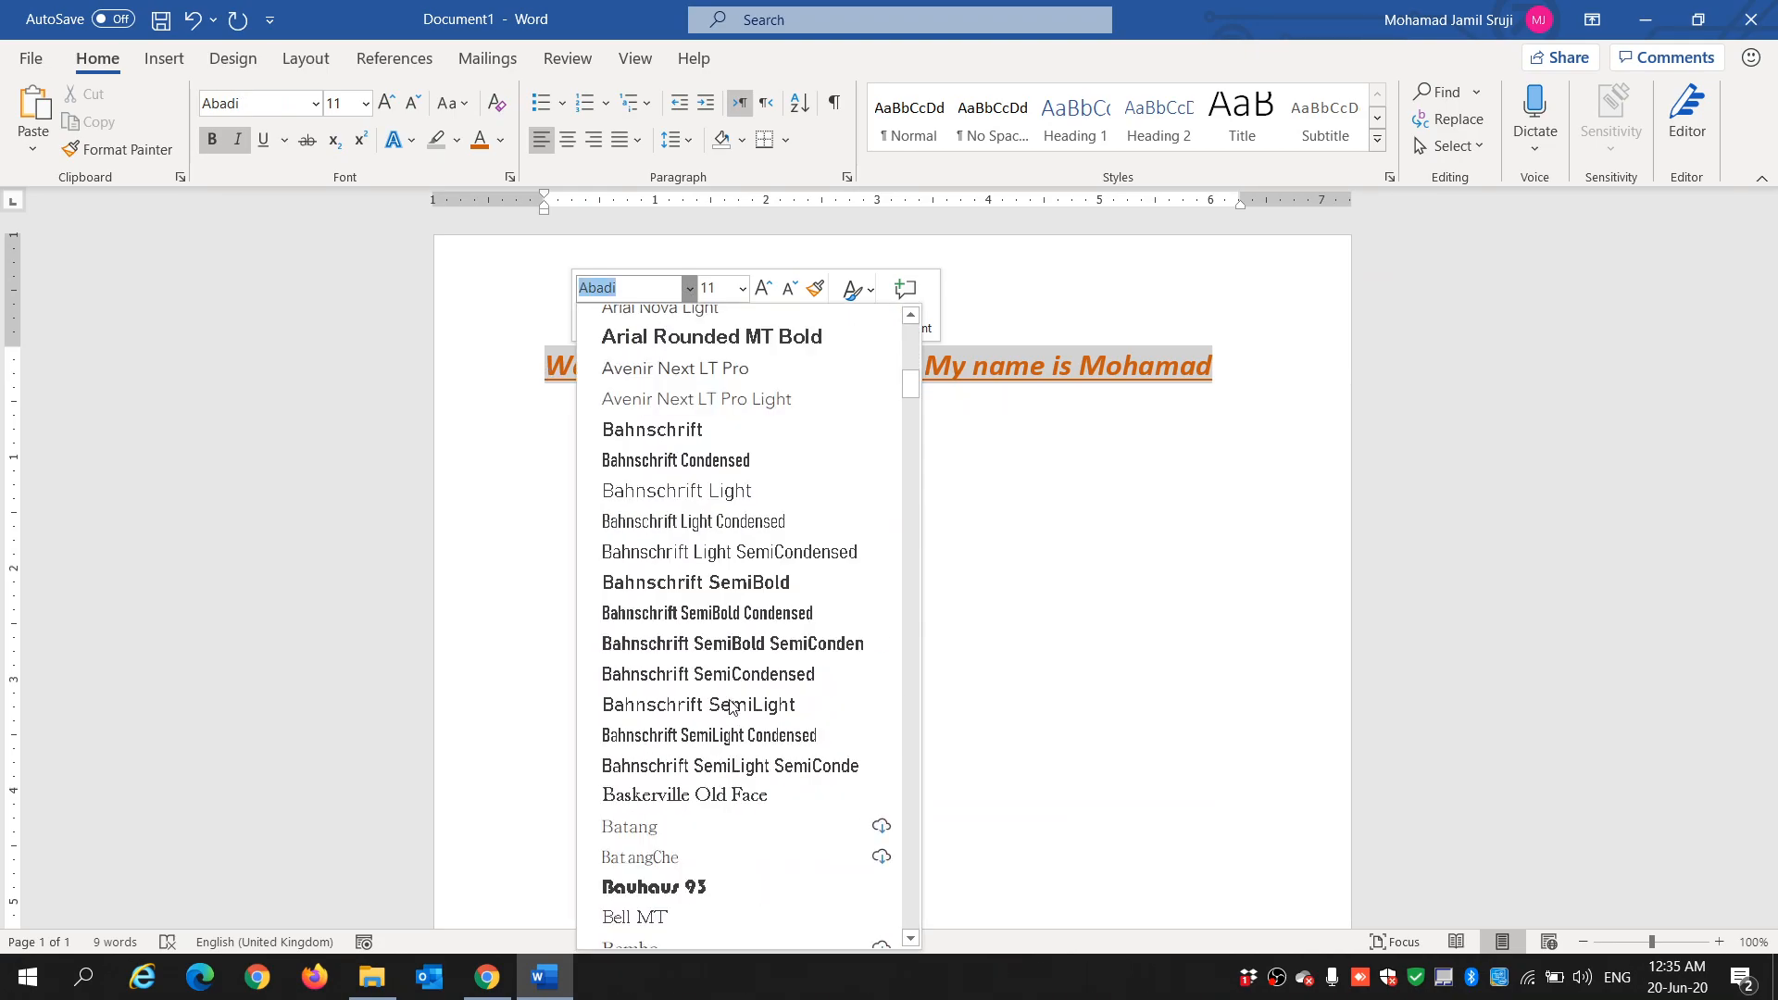
pyautogui.click(693, 526)
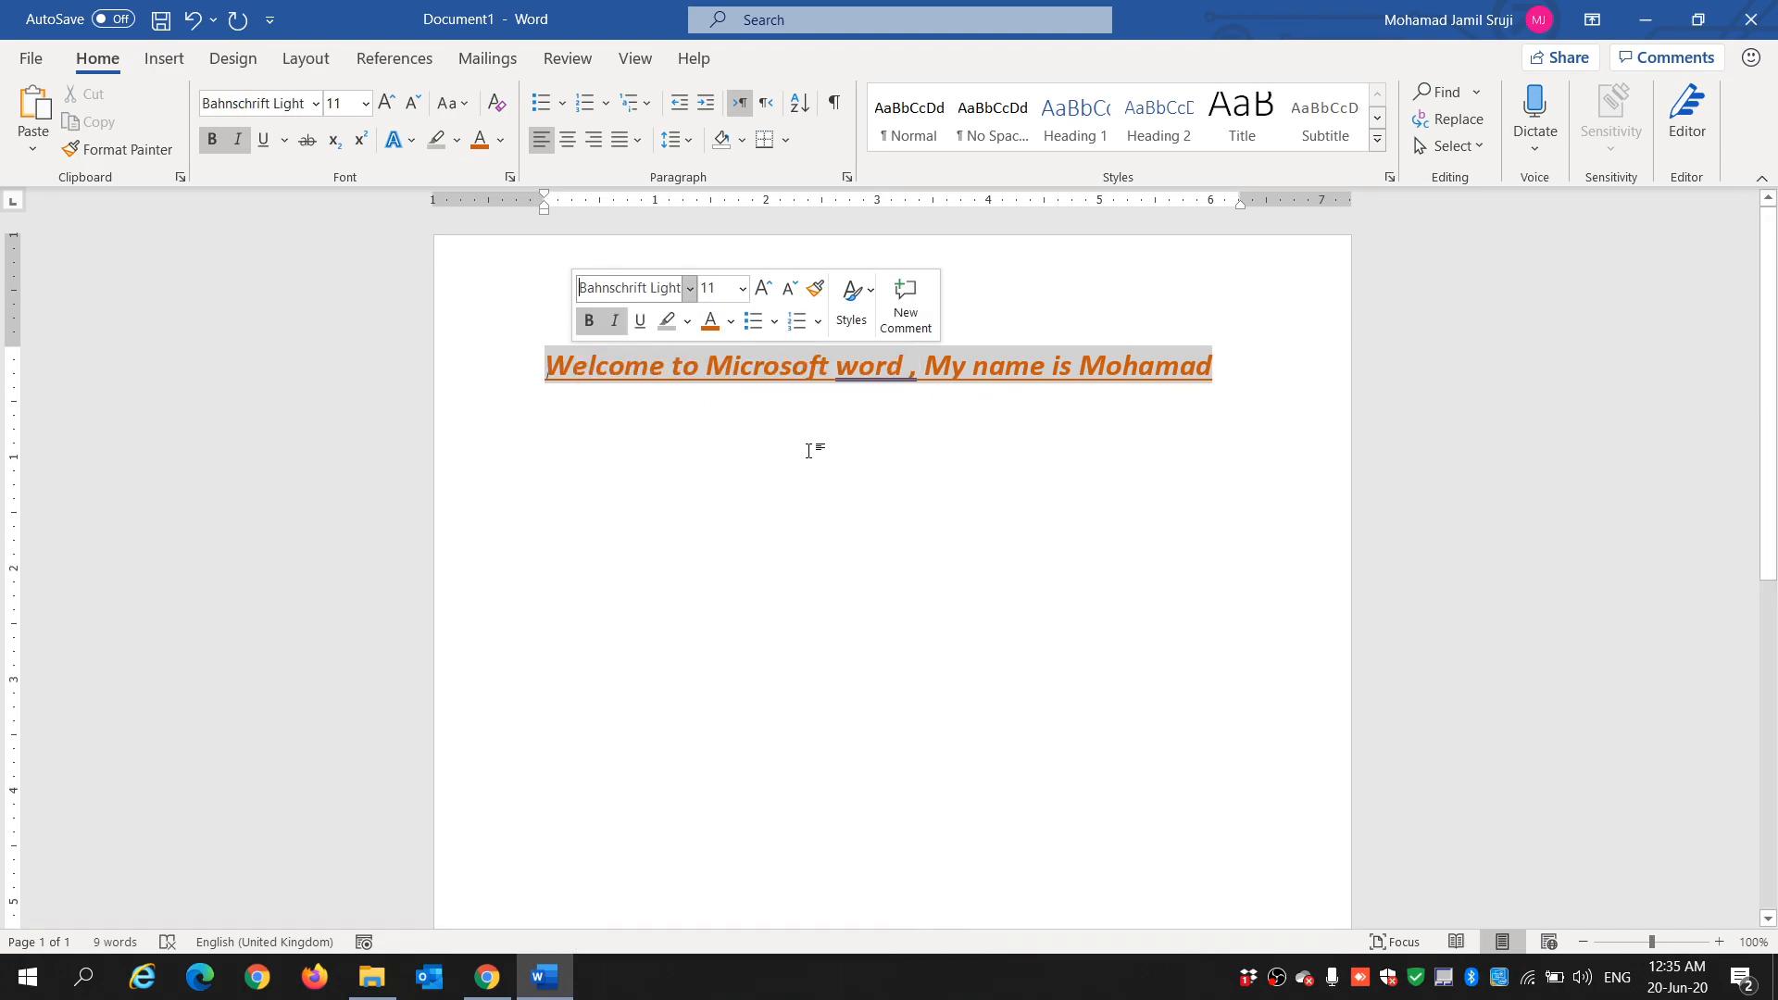
pyautogui.click(649, 361)
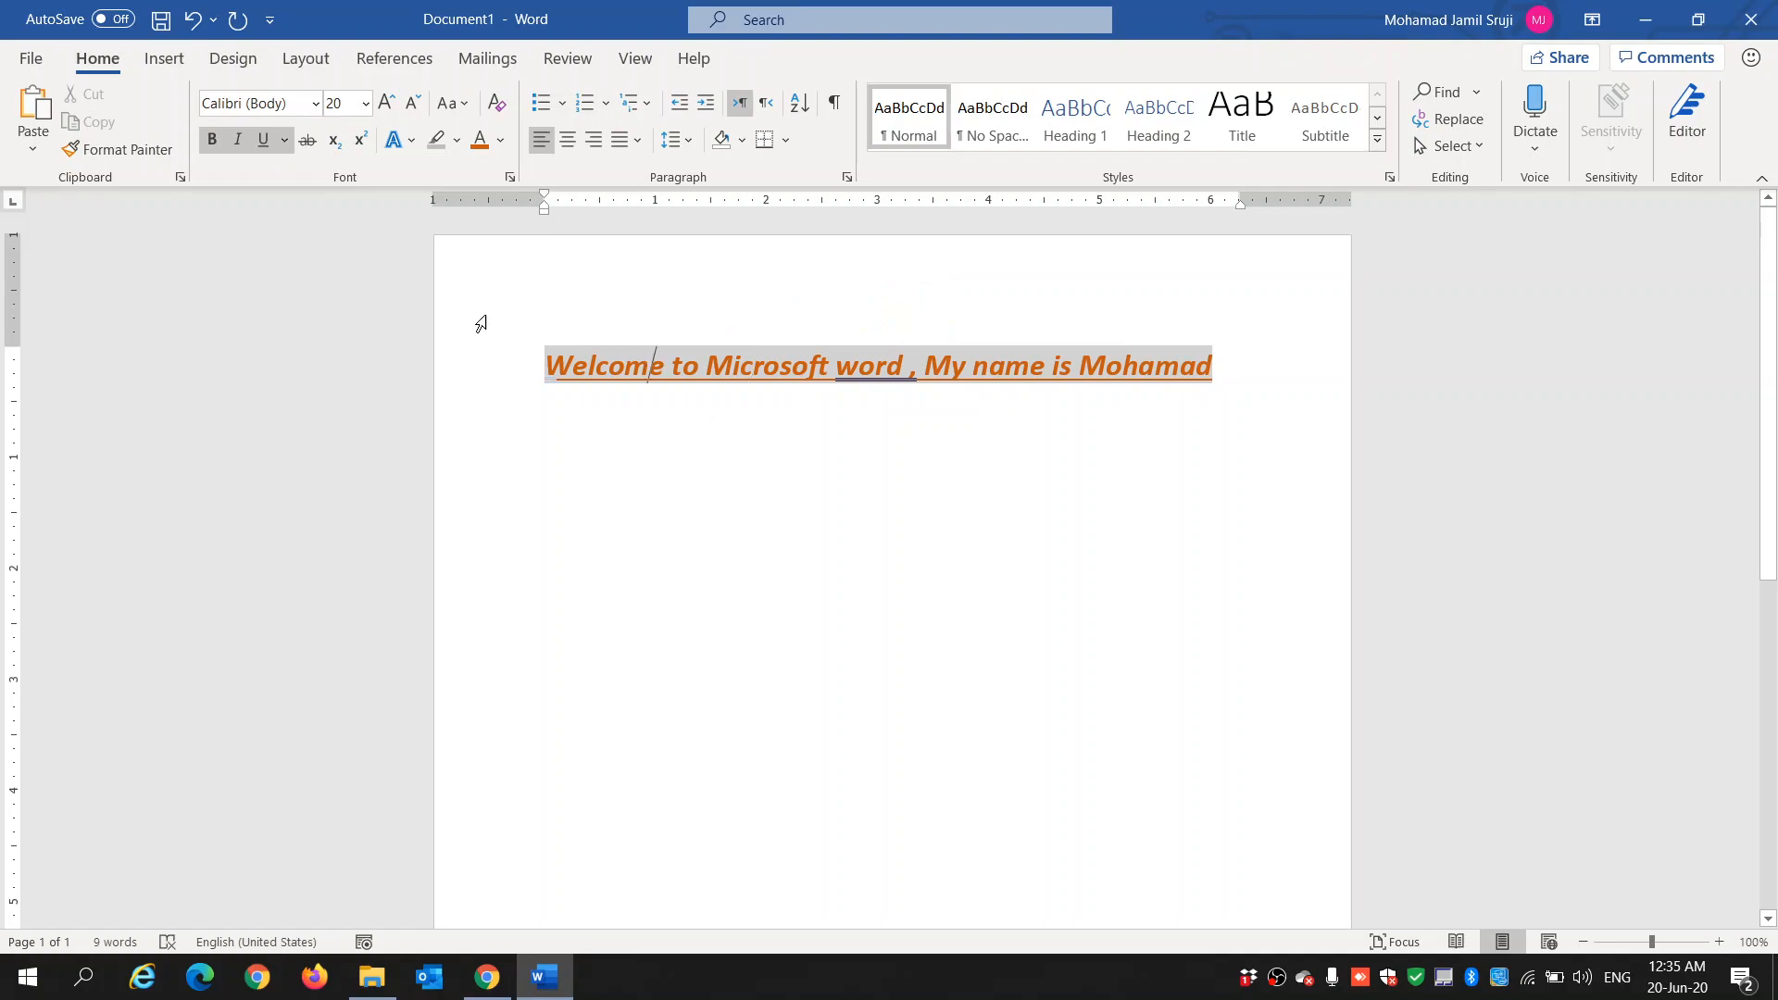
# - Accept the grammar suggestion "word," to remove the space before the comma in the sentence
pyautogui.moveTo(558, 398)
pyautogui.moveTo(1225, 362); pyautogui.dragTo(550, 362)
pyautogui.click(689, 546)
pyautogui.click(905, 366)
pyautogui.rightClick(871, 369)
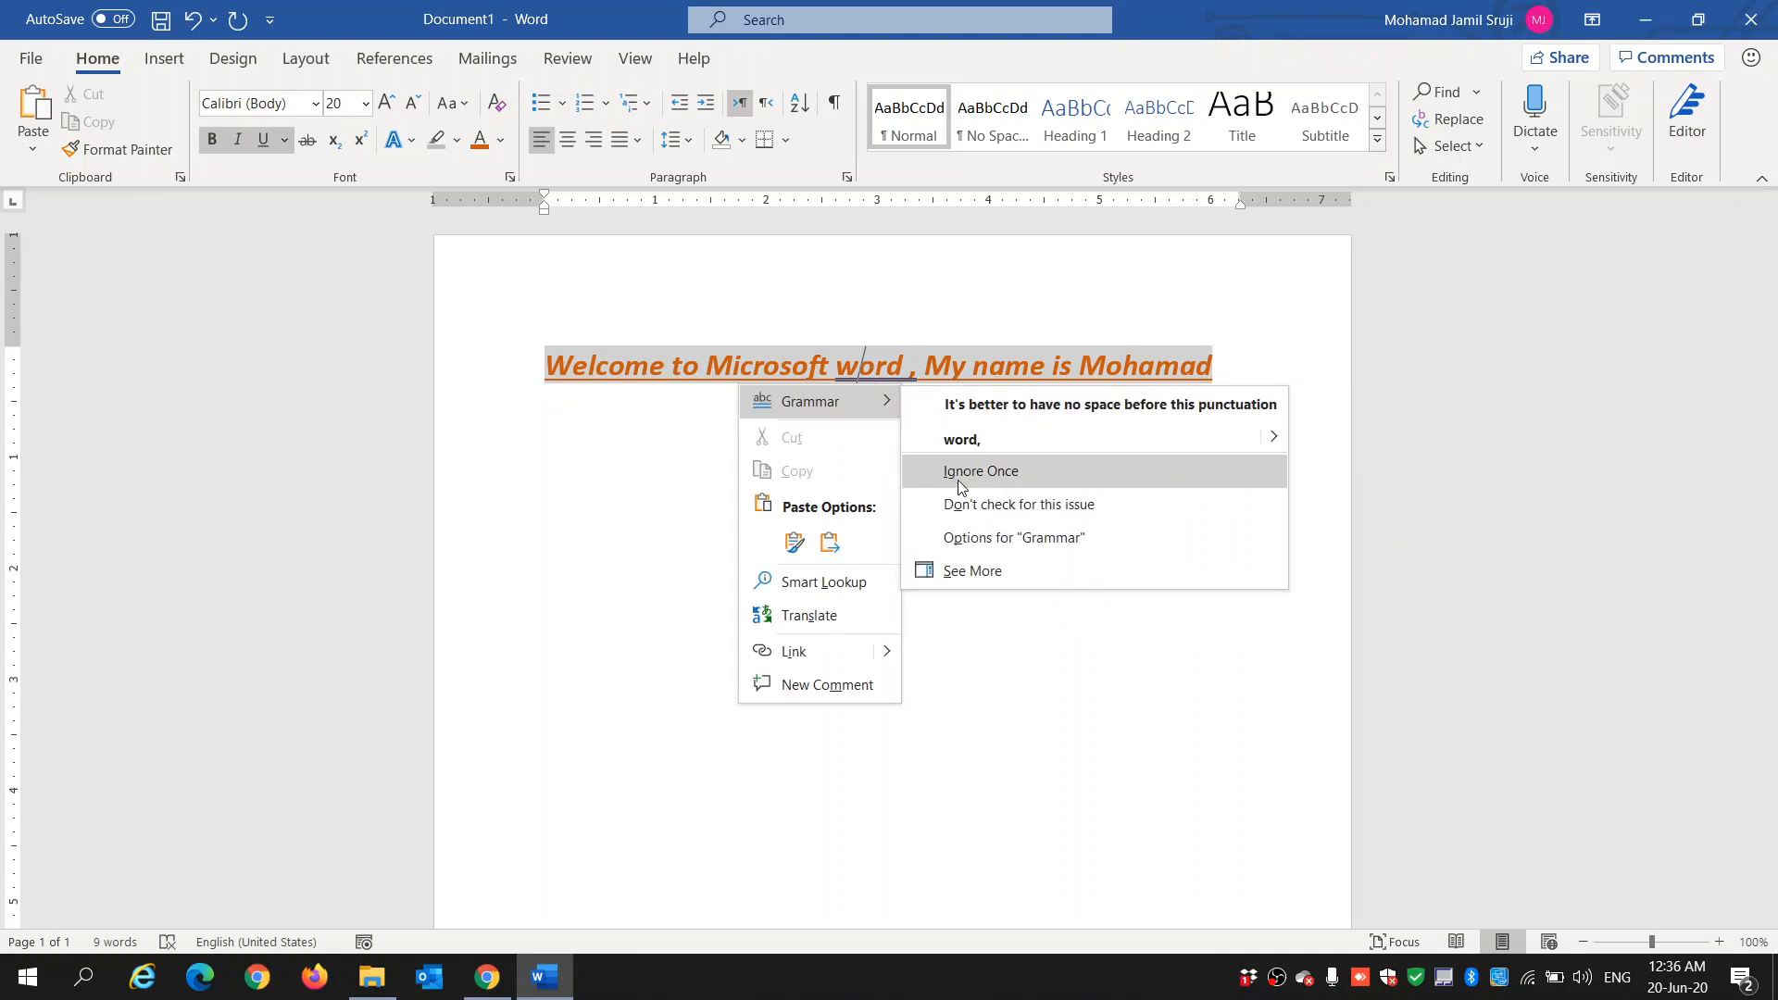
pyautogui.click(961, 441)
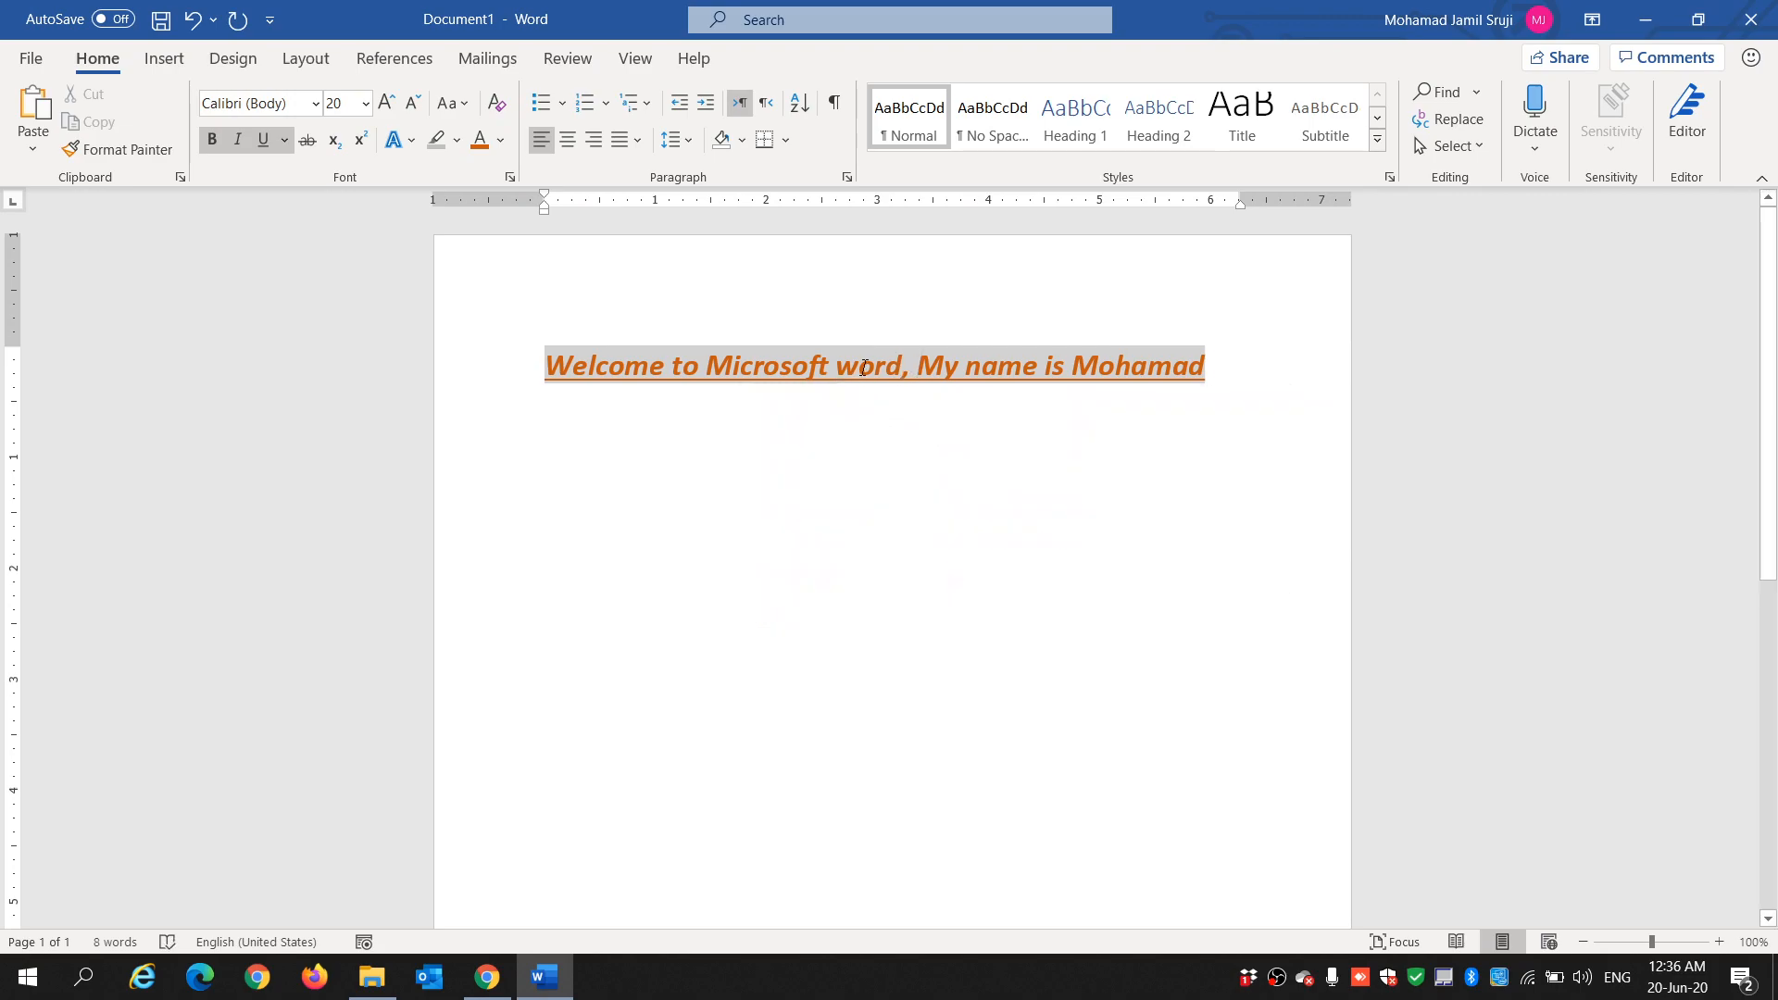
pyautogui.press('BackSpace')
# - Write "Homei" in the blank area below the sentence and correct it to "Home" with the spelling suggestion
pyautogui.doubleClick(949, 433)
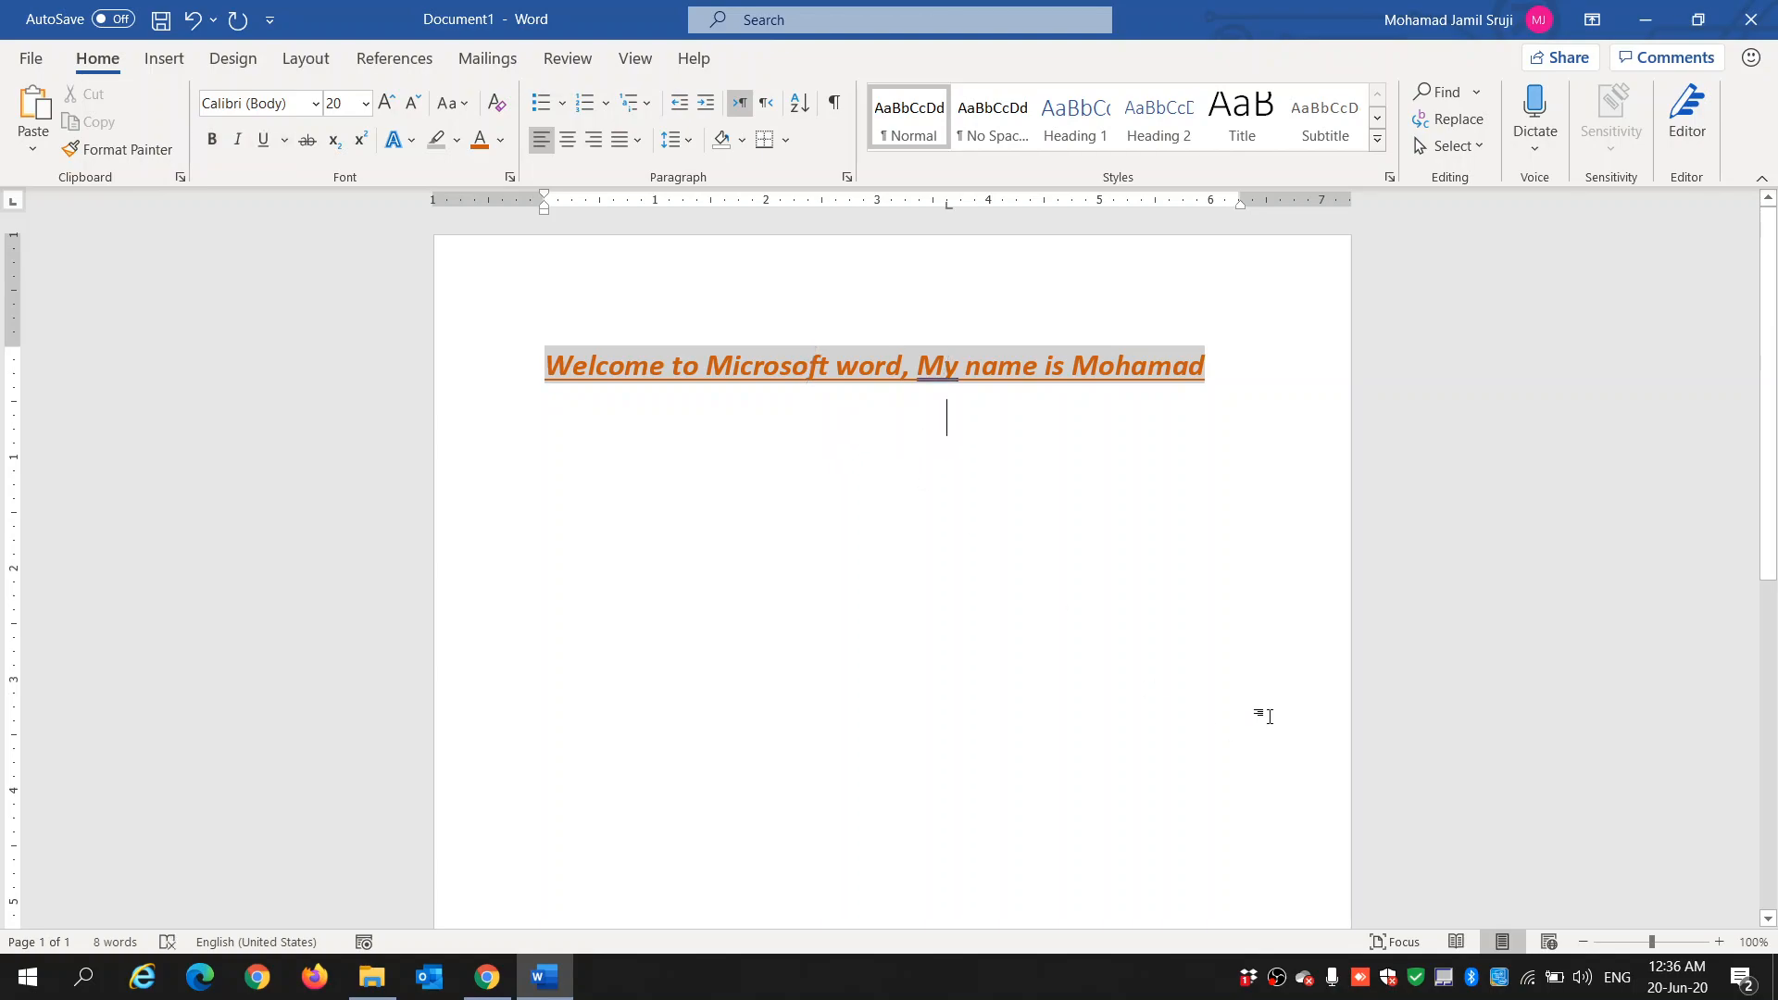
pyautogui.write('homee')
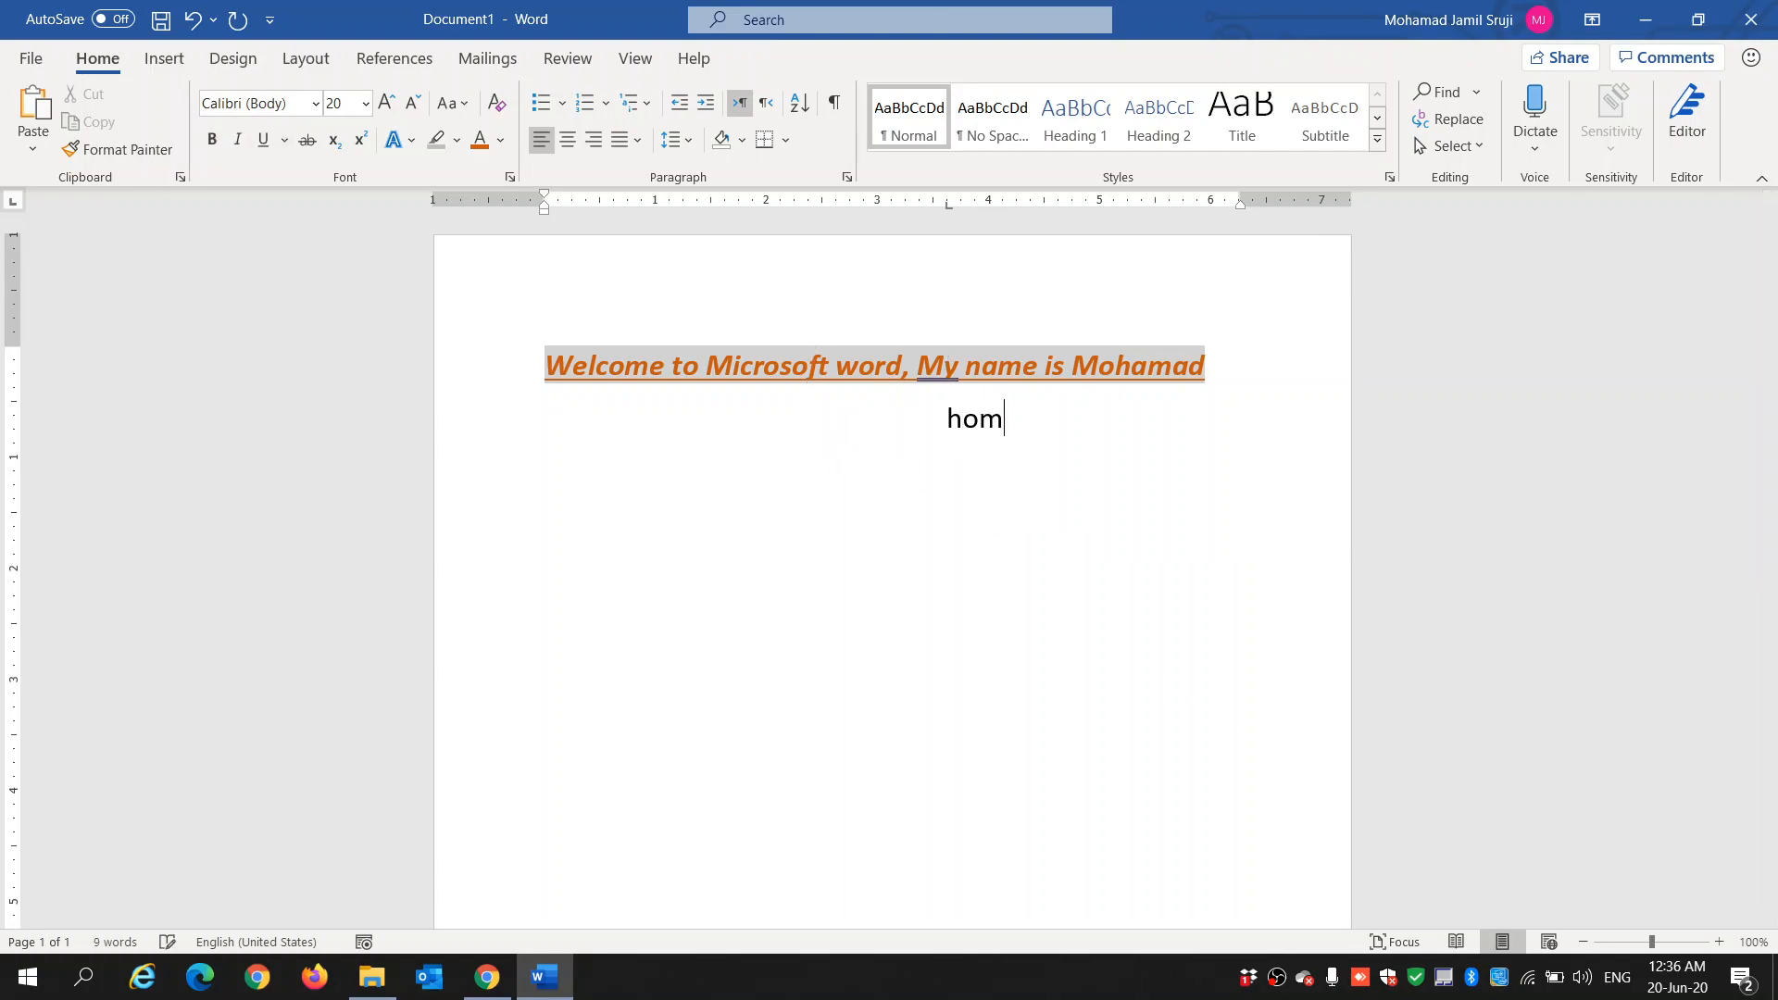
pyautogui.press('BackSpace')
pyautogui.press('BackSpace')
pyautogui.write('i')
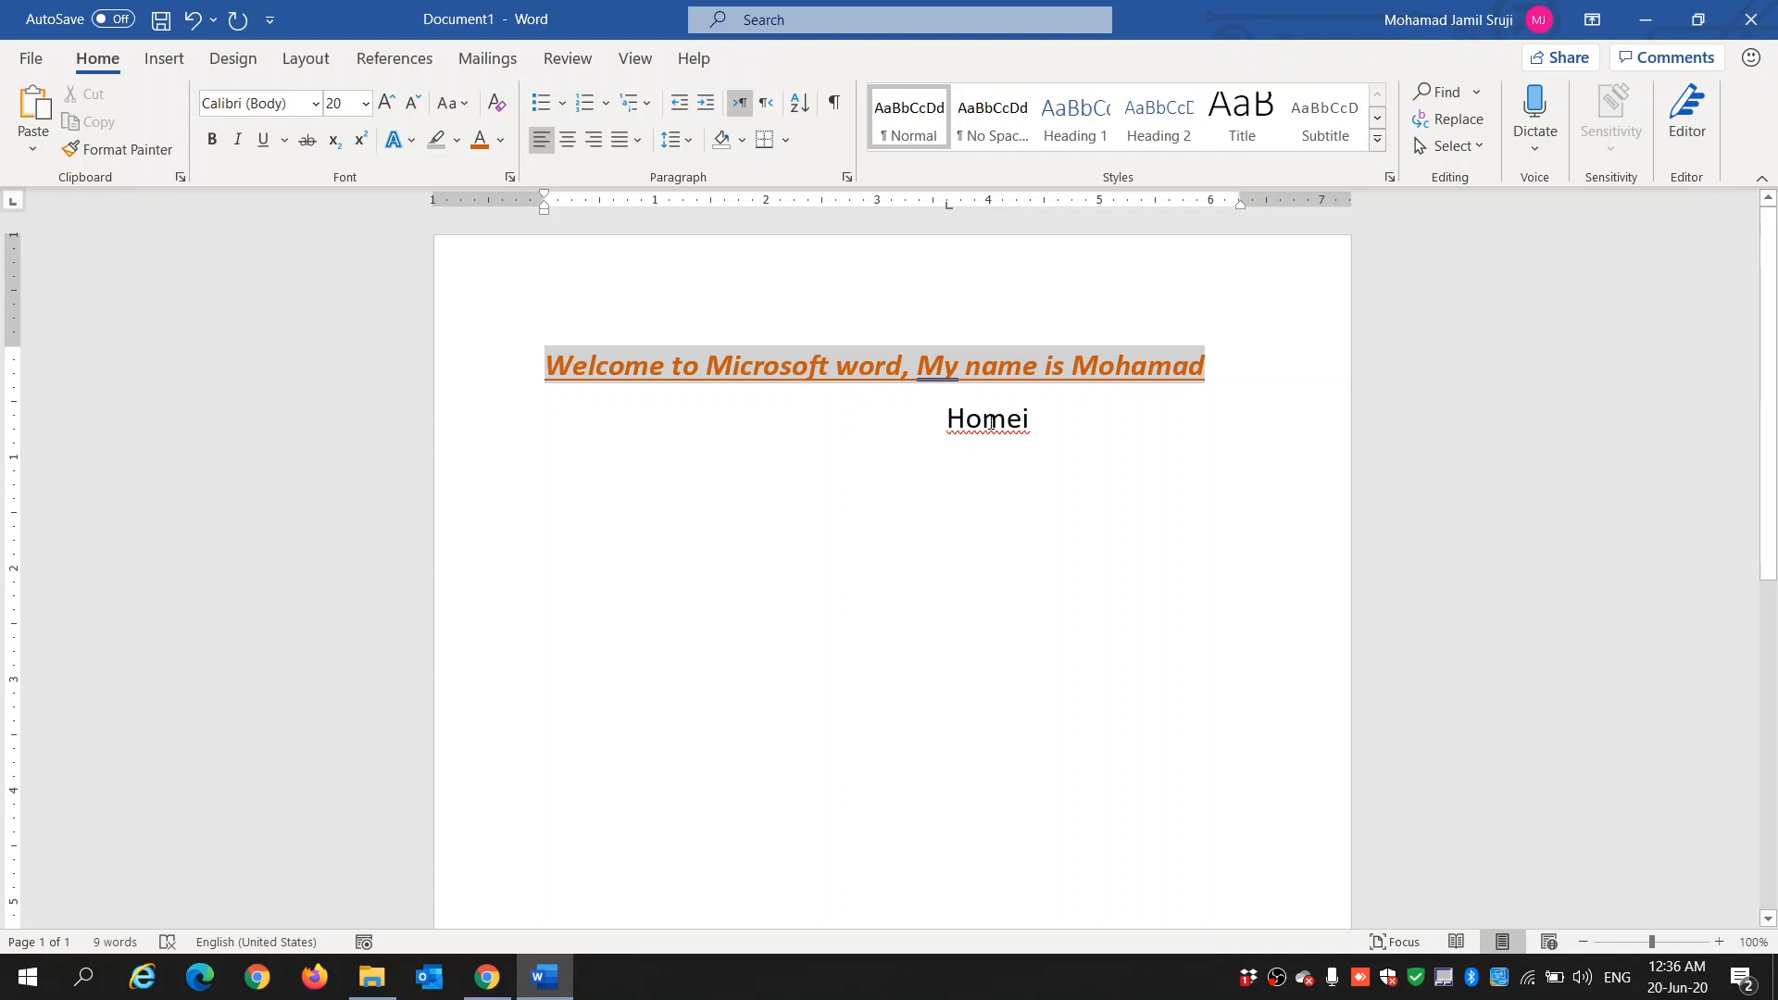
pyautogui.rightClick(990, 422)
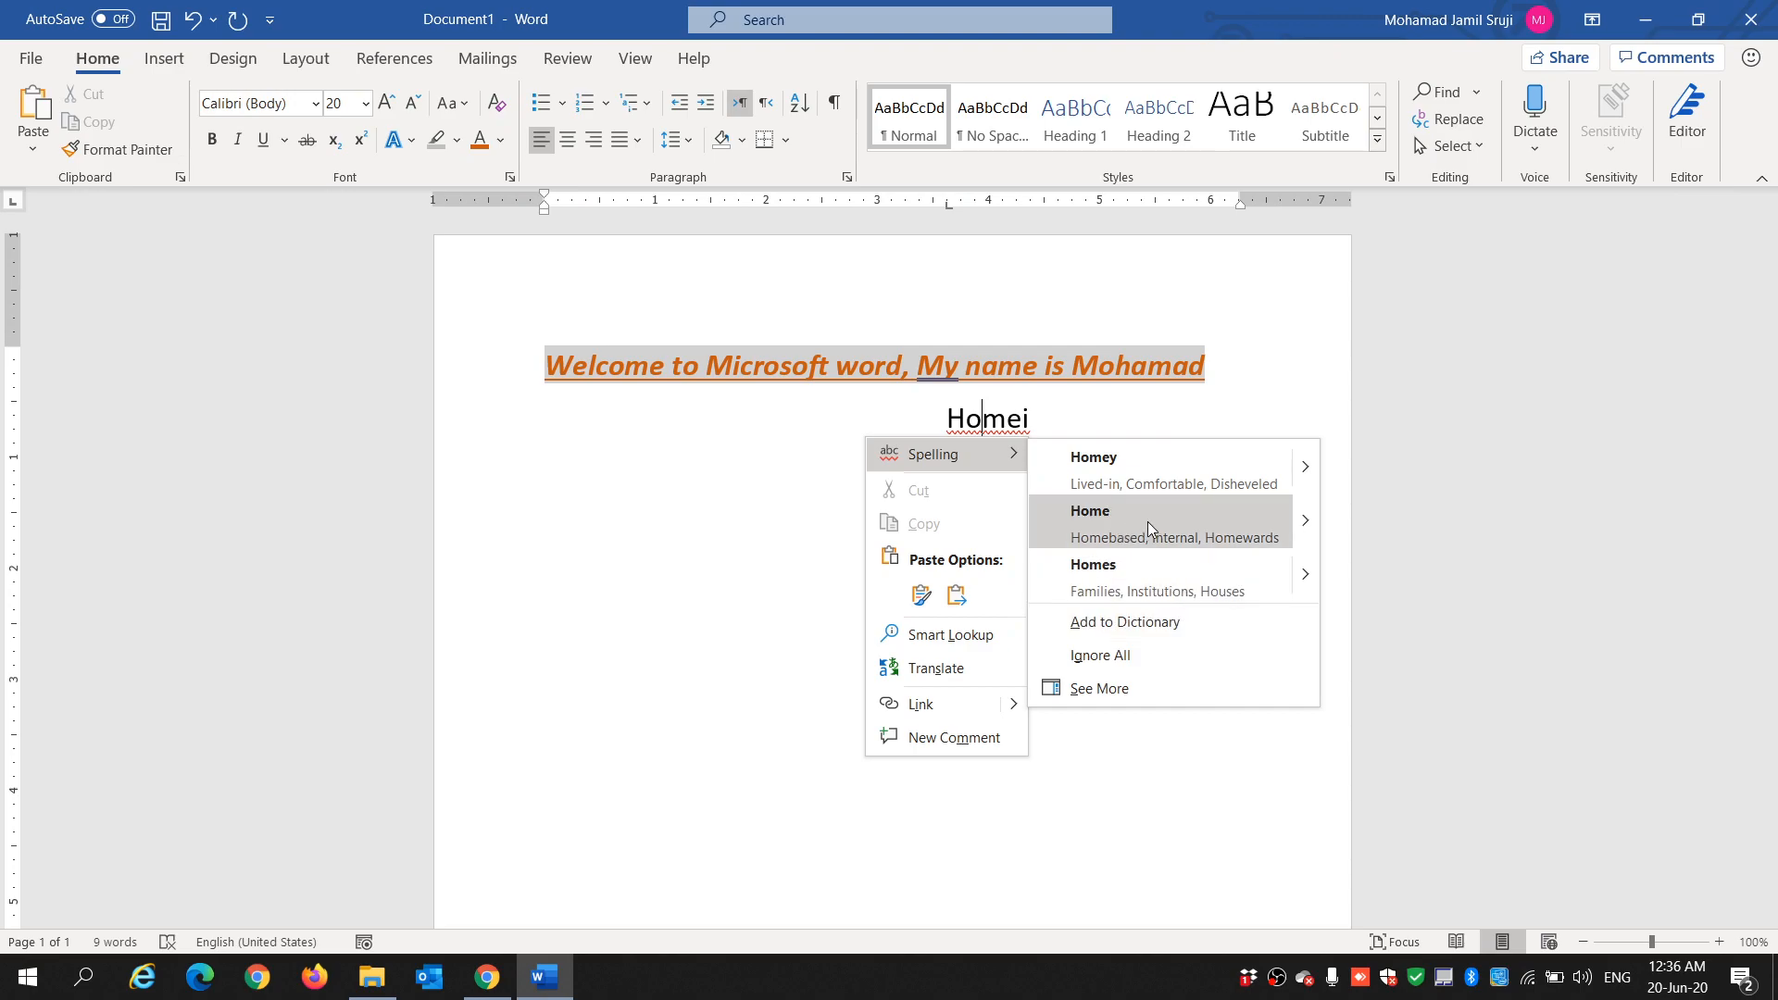
pyautogui.click(1121, 537)
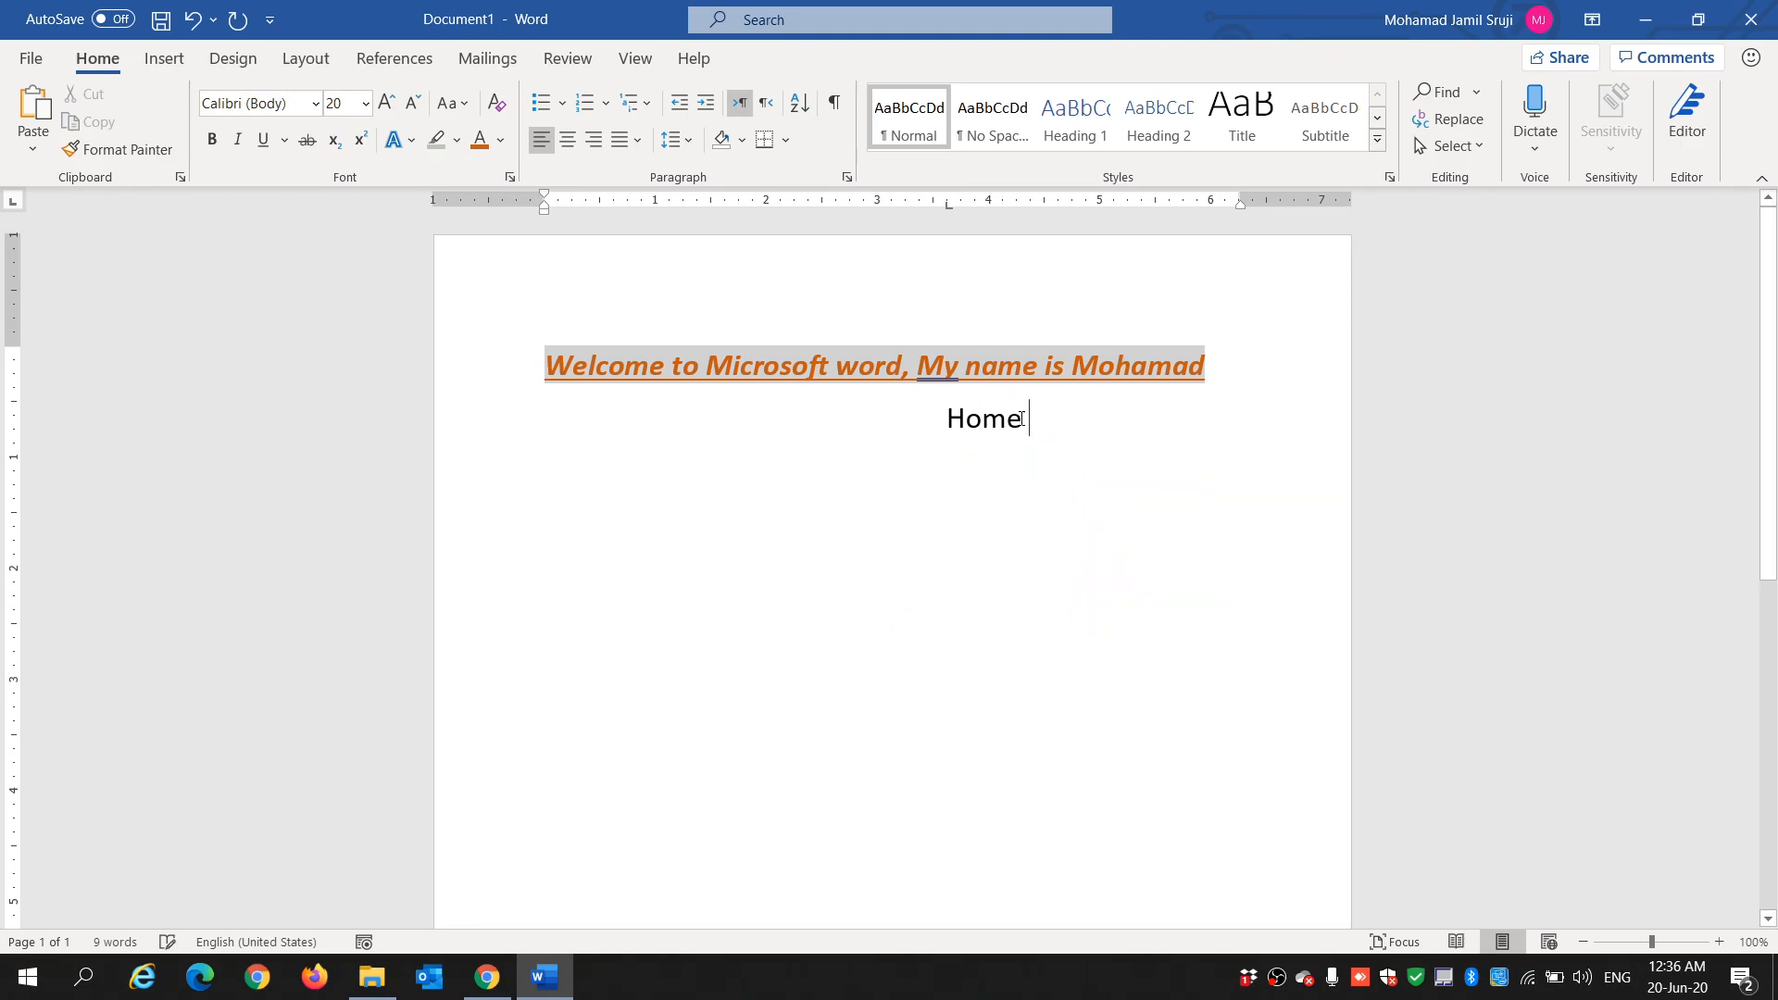
# - Centre the "Home" line below the sentence
pyautogui.tripleClick(960, 424)
pyautogui.click(950, 412)
pyautogui.click(950, 413)
pyautogui.moveTo(1024, 422); pyautogui.dragTo(946, 423)
pyautogui.click(947, 423)
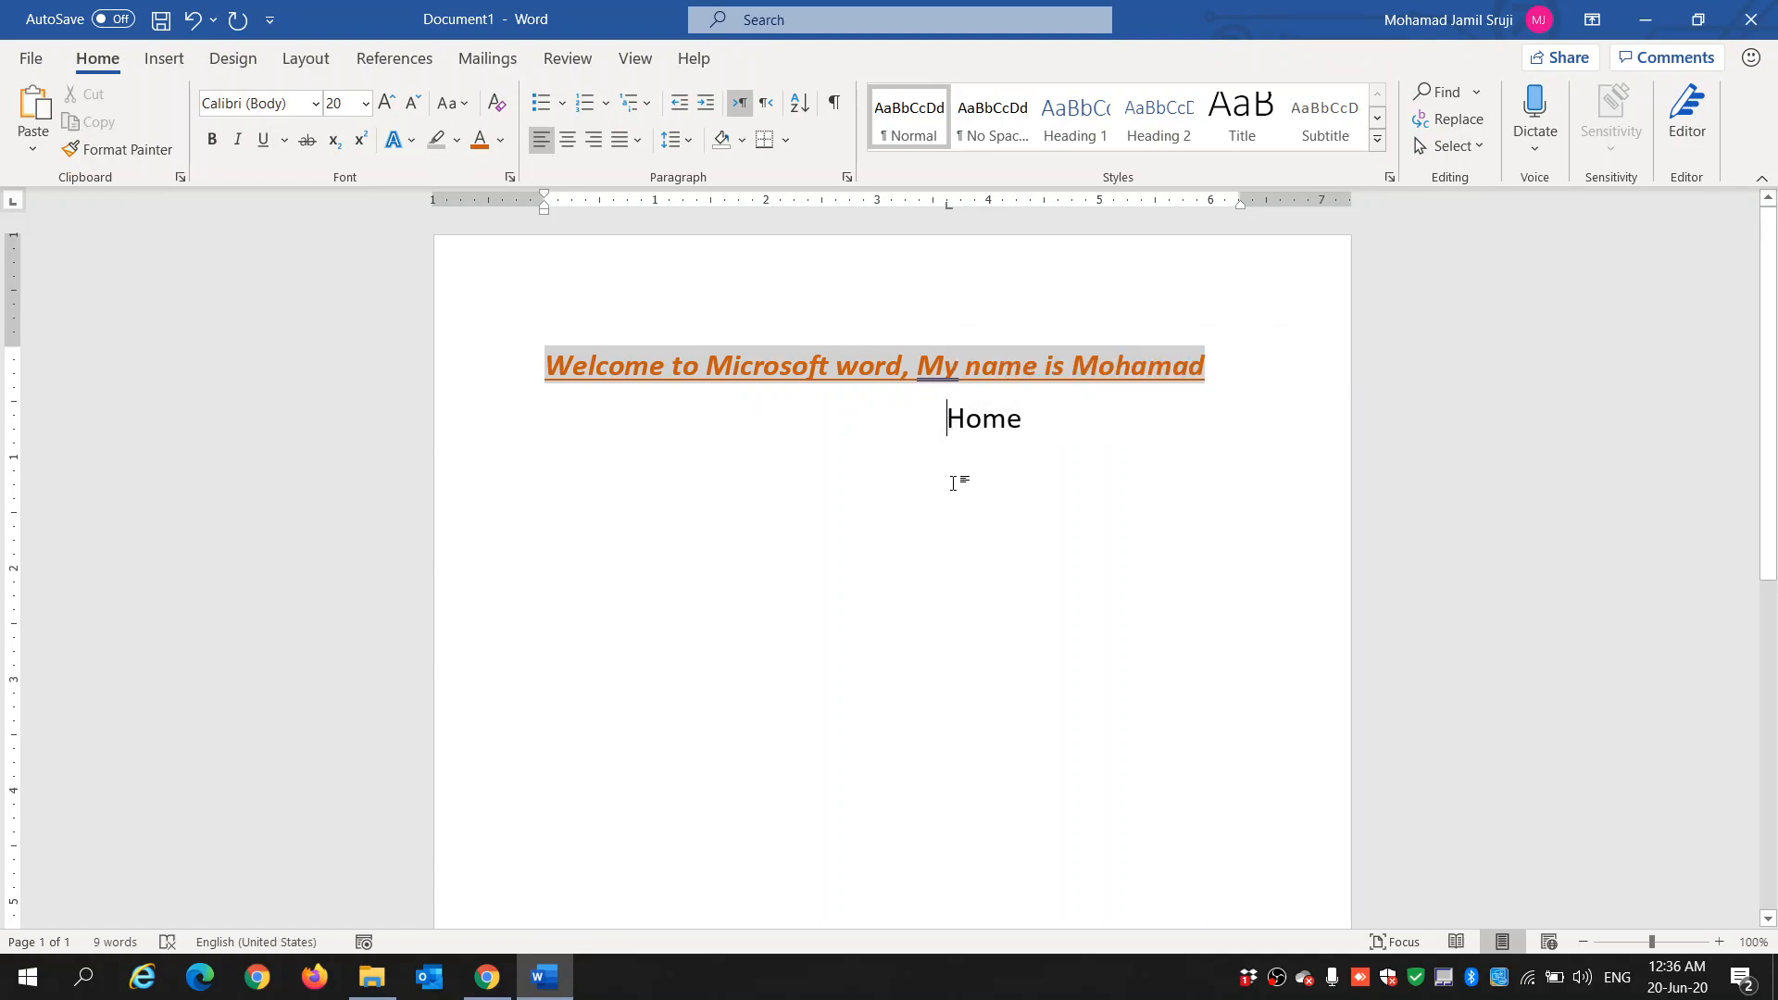
pyautogui.click(565, 140)
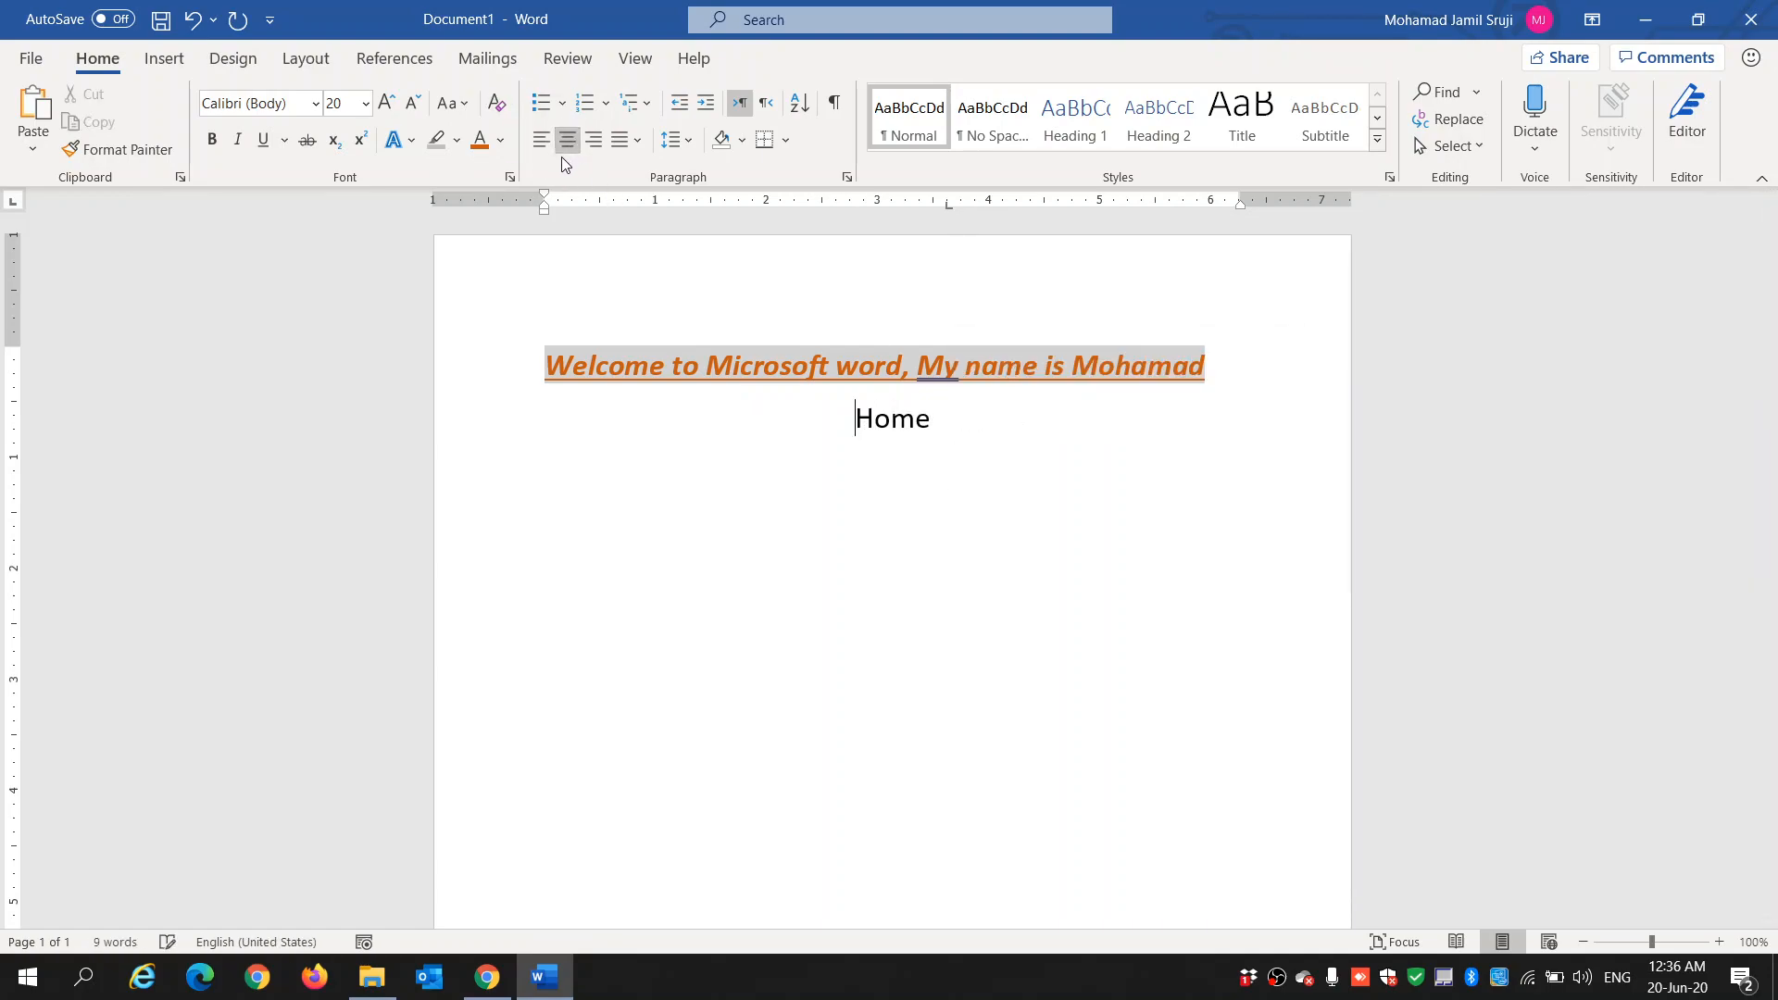
# - Try left and right alignment on the "Home" line, finishing with it centred again
pyautogui.click(539, 145)
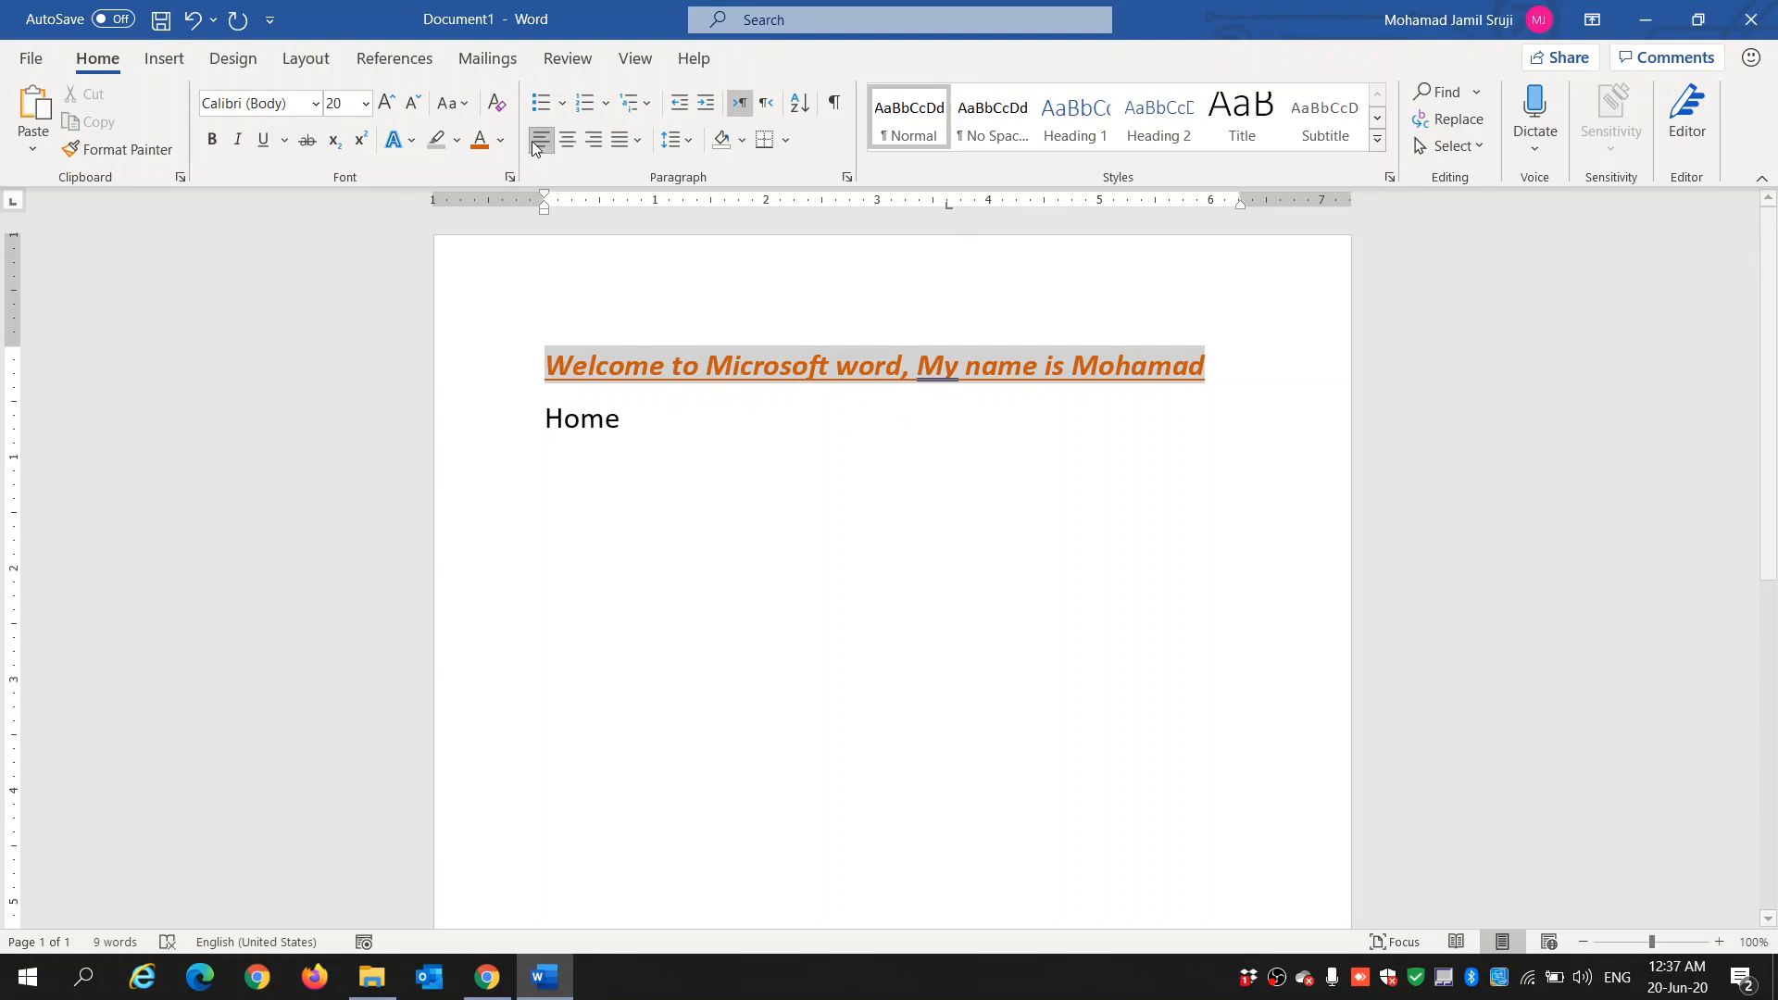
pyautogui.click(602, 146)
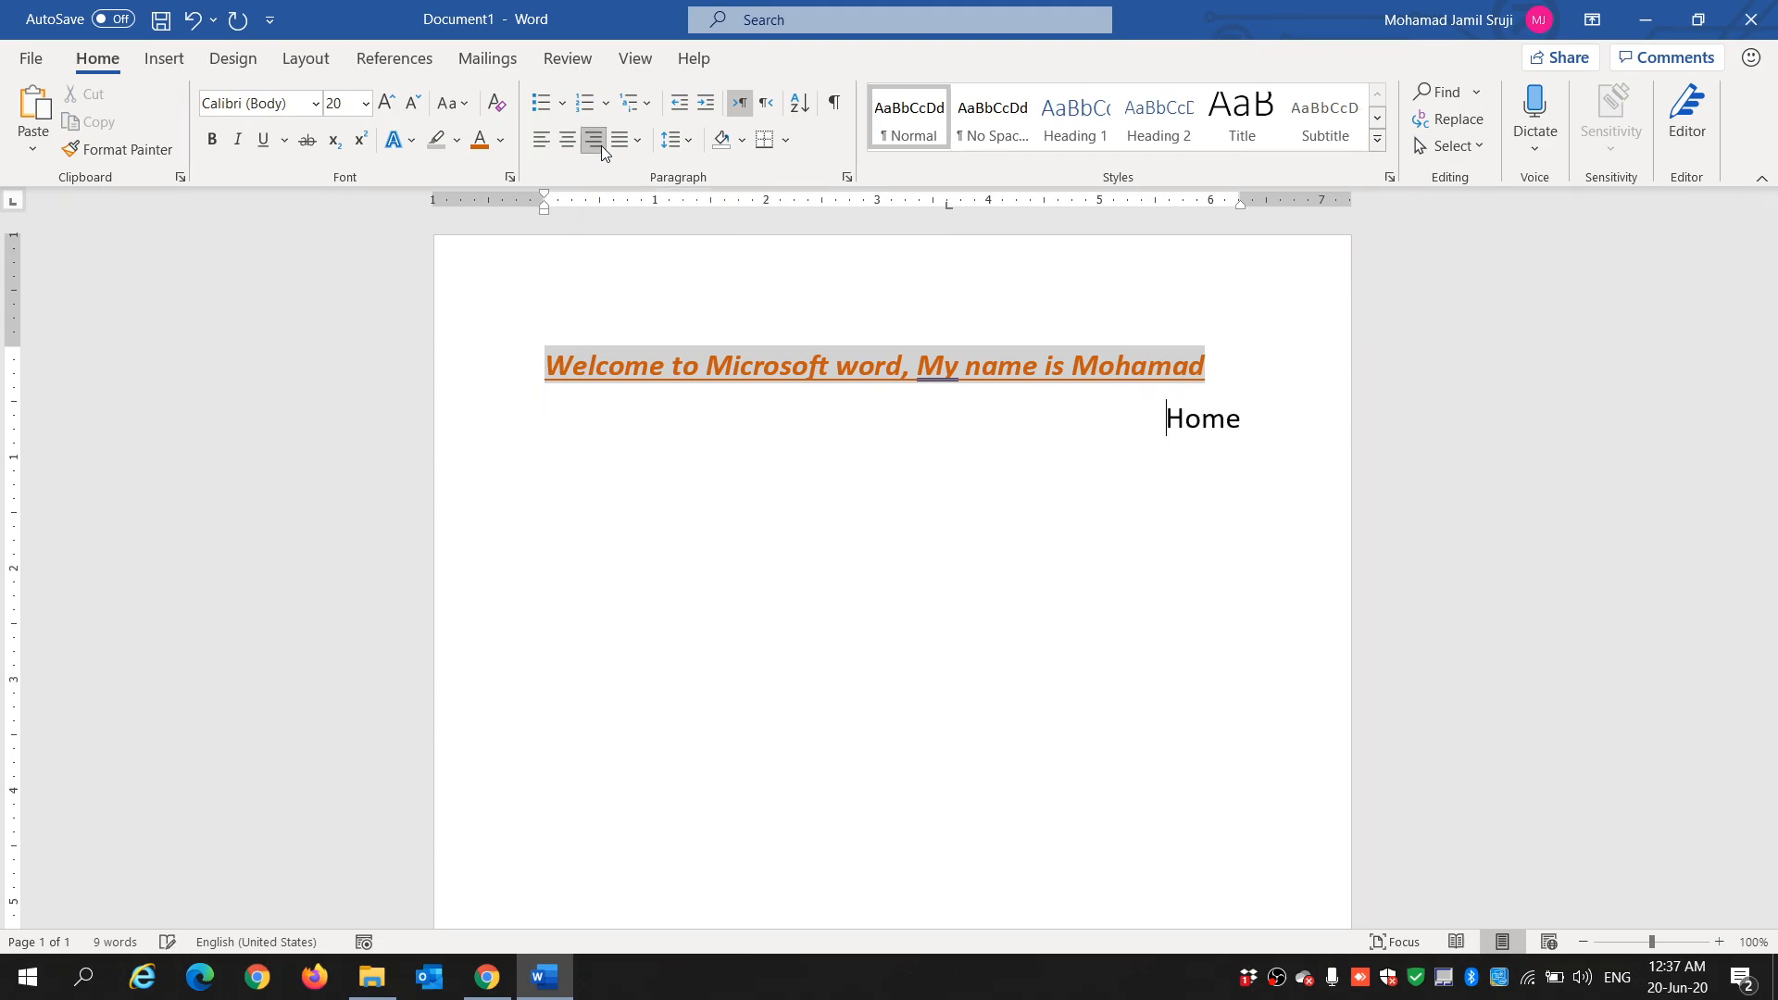
pyautogui.click(546, 142)
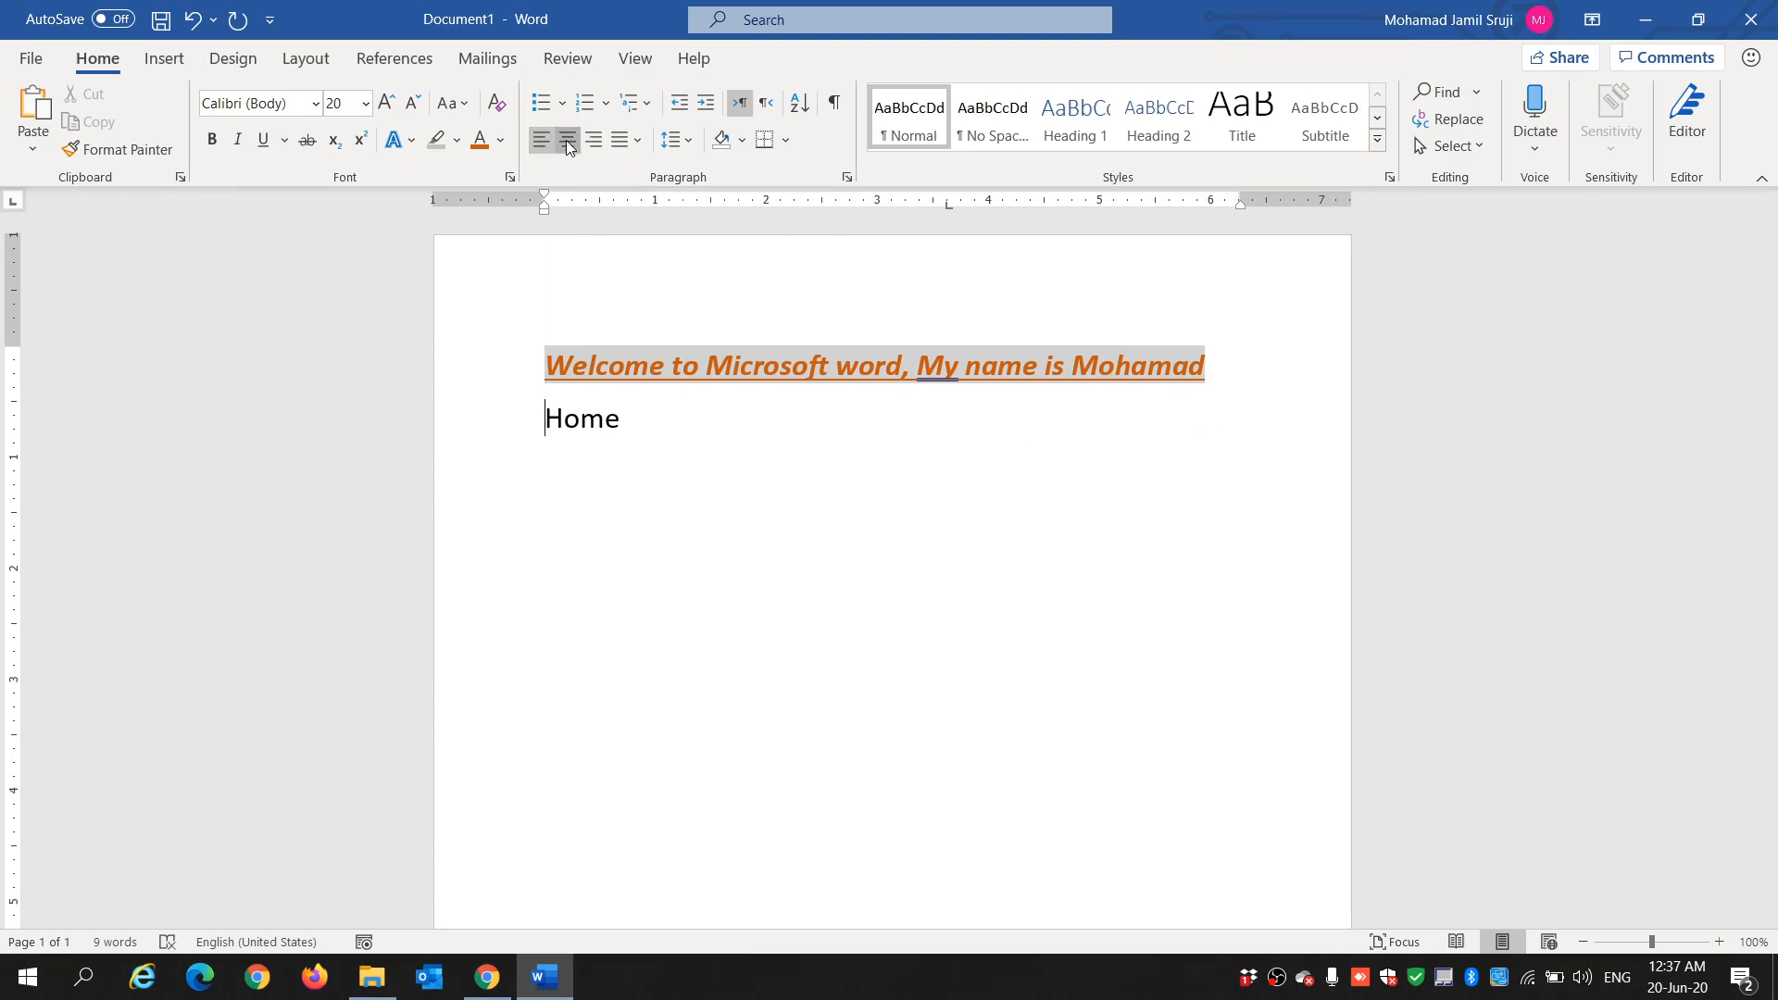
pyautogui.click(565, 141)
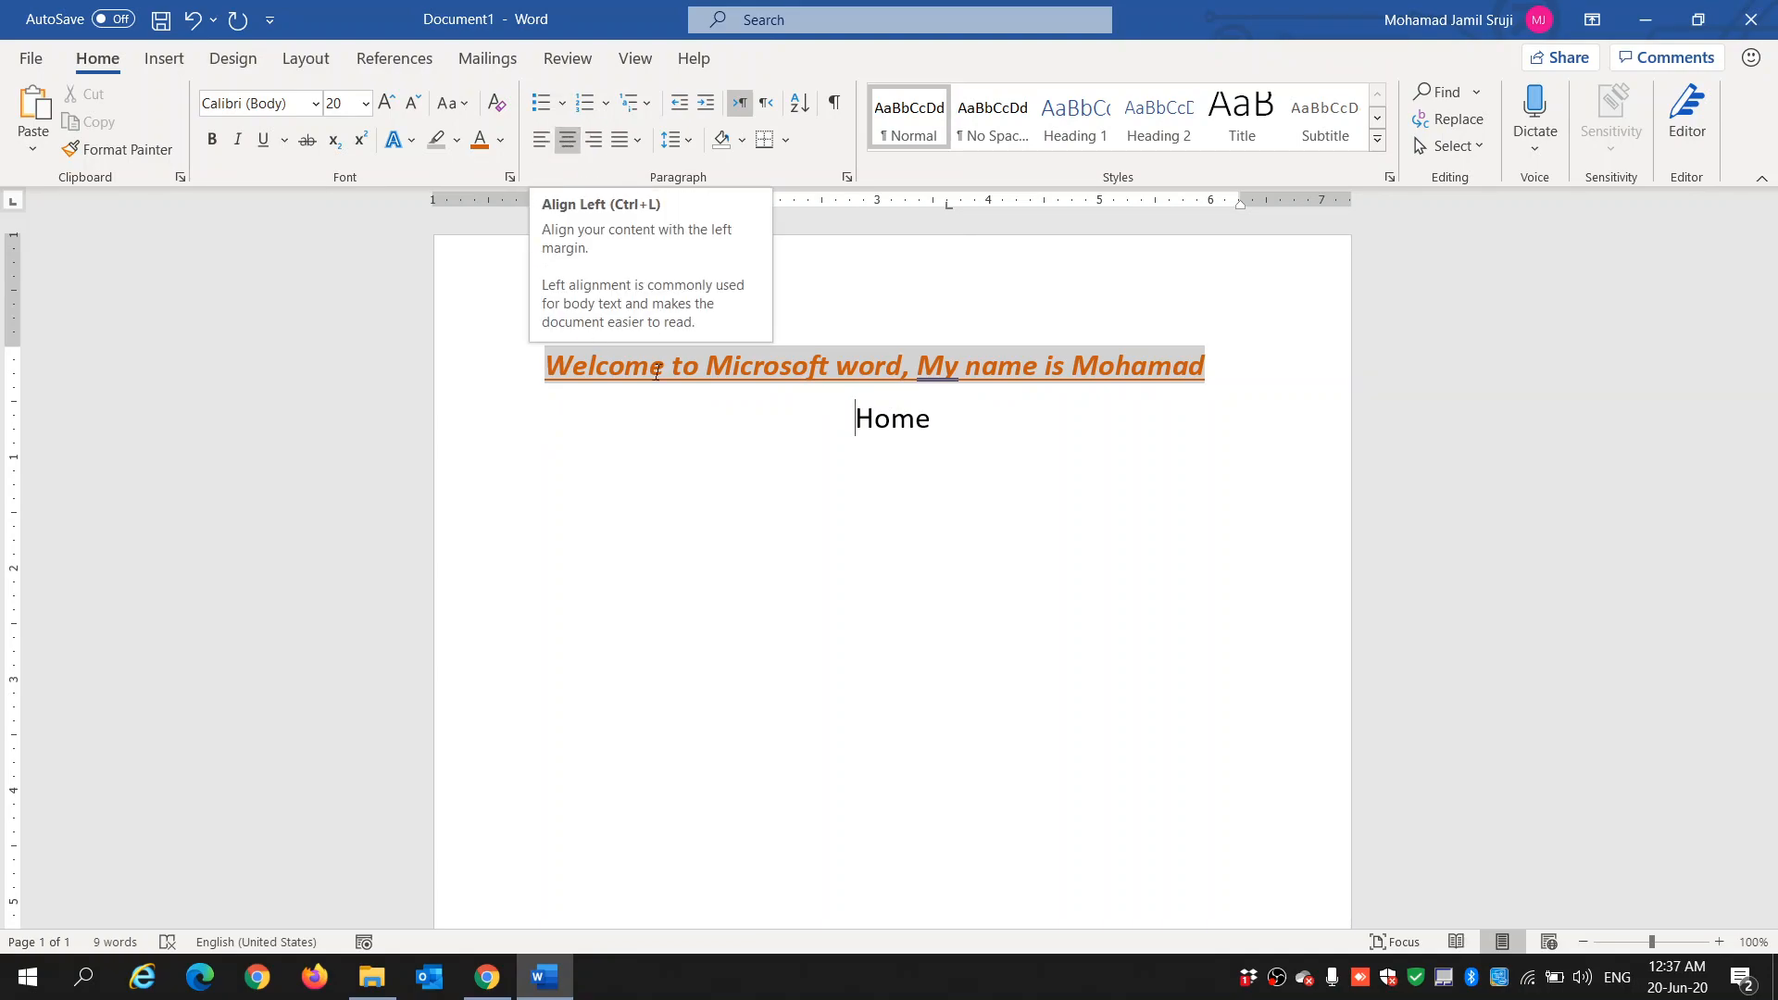
# - Change the font of the word "Home" to Agency FB
pyautogui.doubleClick(896, 419)
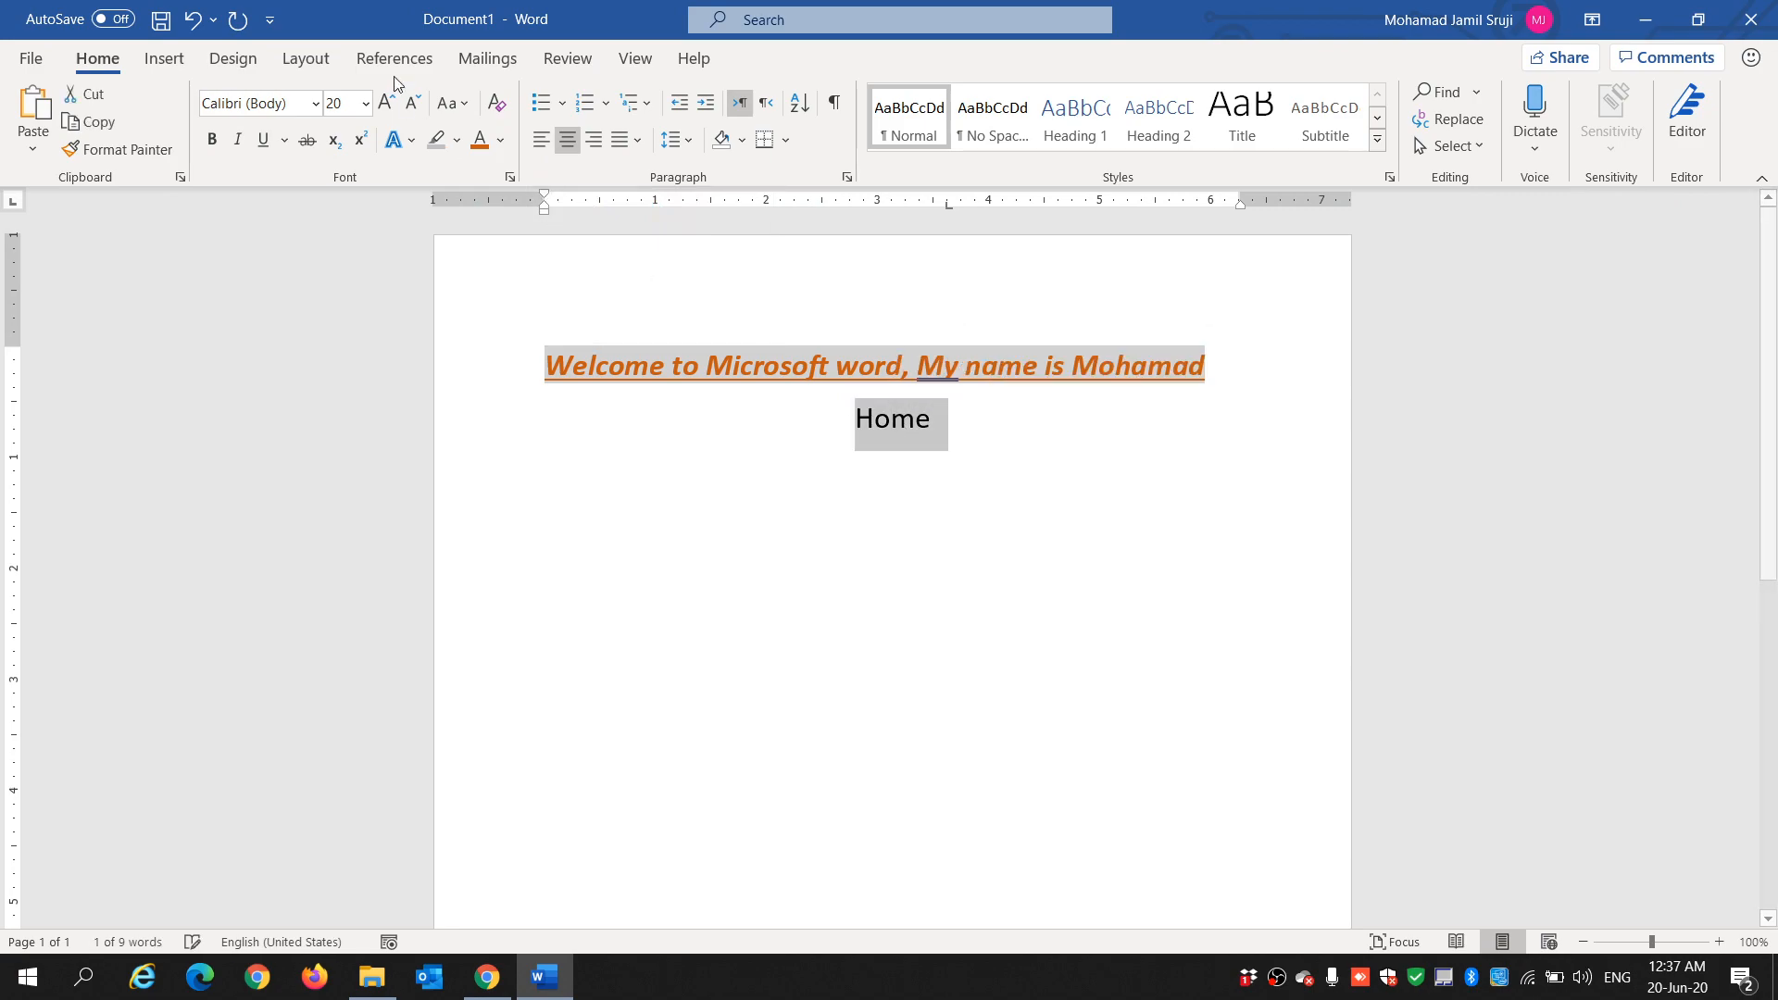
pyautogui.click(316, 104)
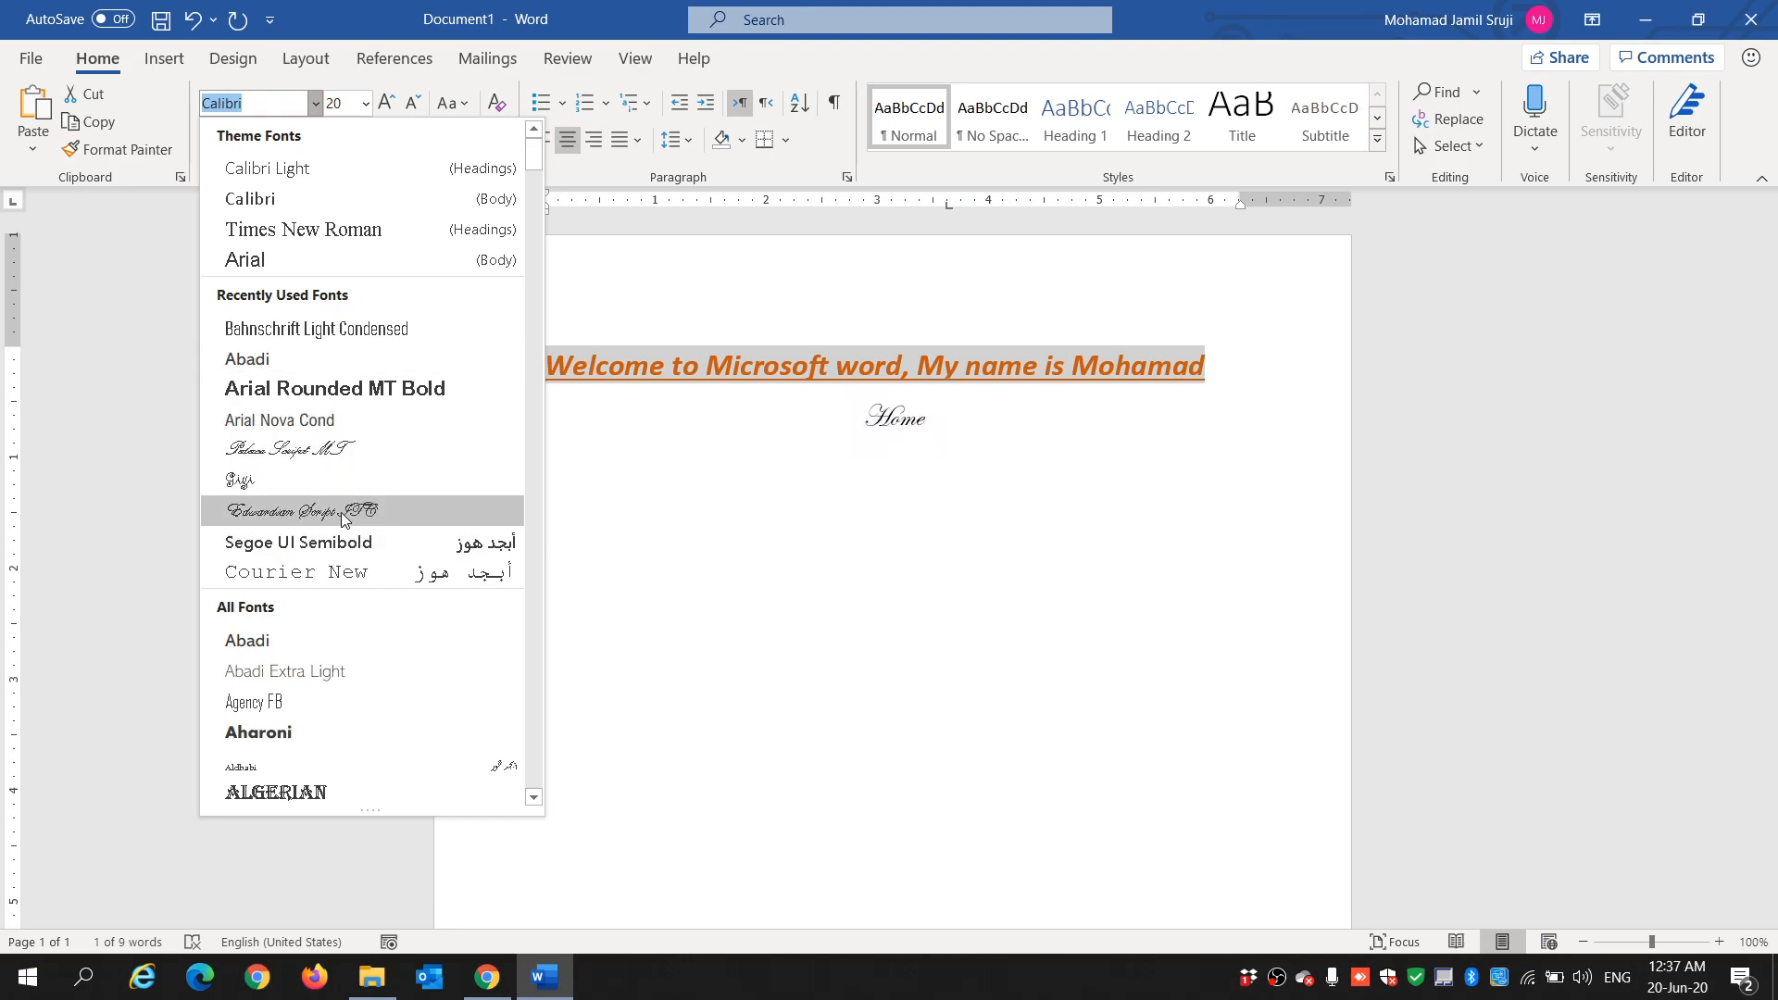
pyautogui.click(315, 697)
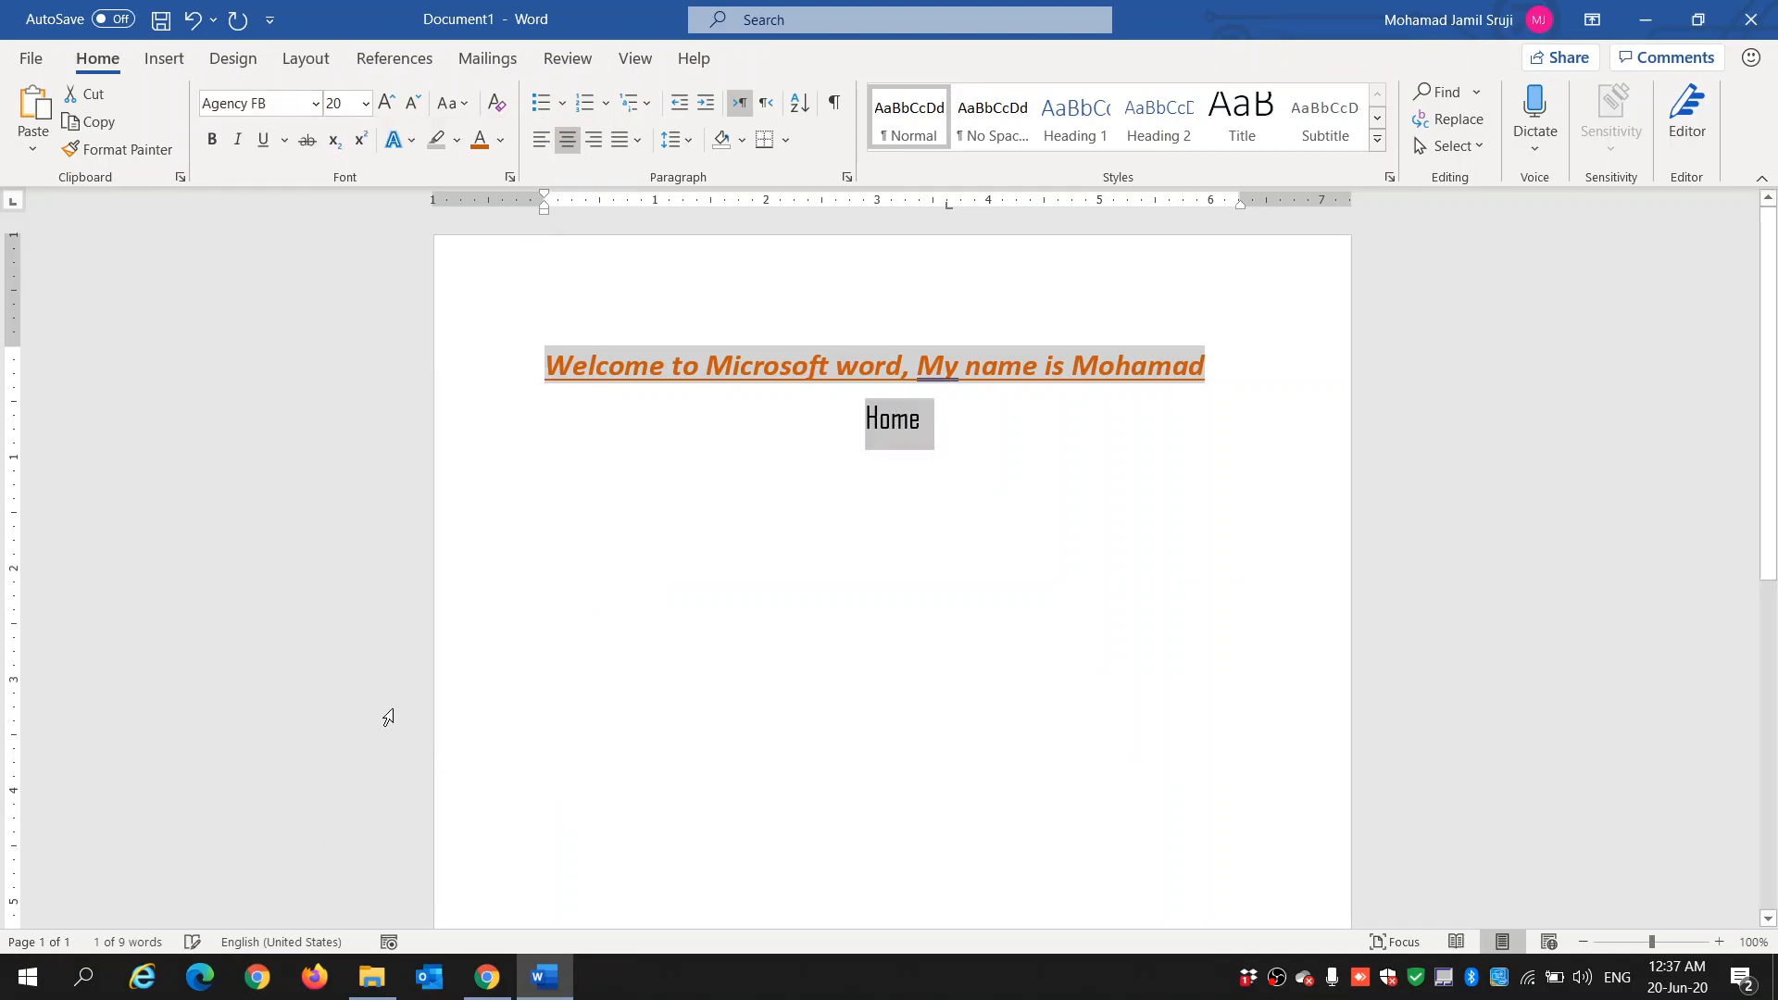
# - Try growing and shrinking the word "Home", ending at font size 48
pyautogui.click(387, 103)
pyautogui.click(387, 103)
pyautogui.click(388, 102)
pyautogui.click(390, 104)
pyautogui.click(390, 103)
pyautogui.click(390, 104)
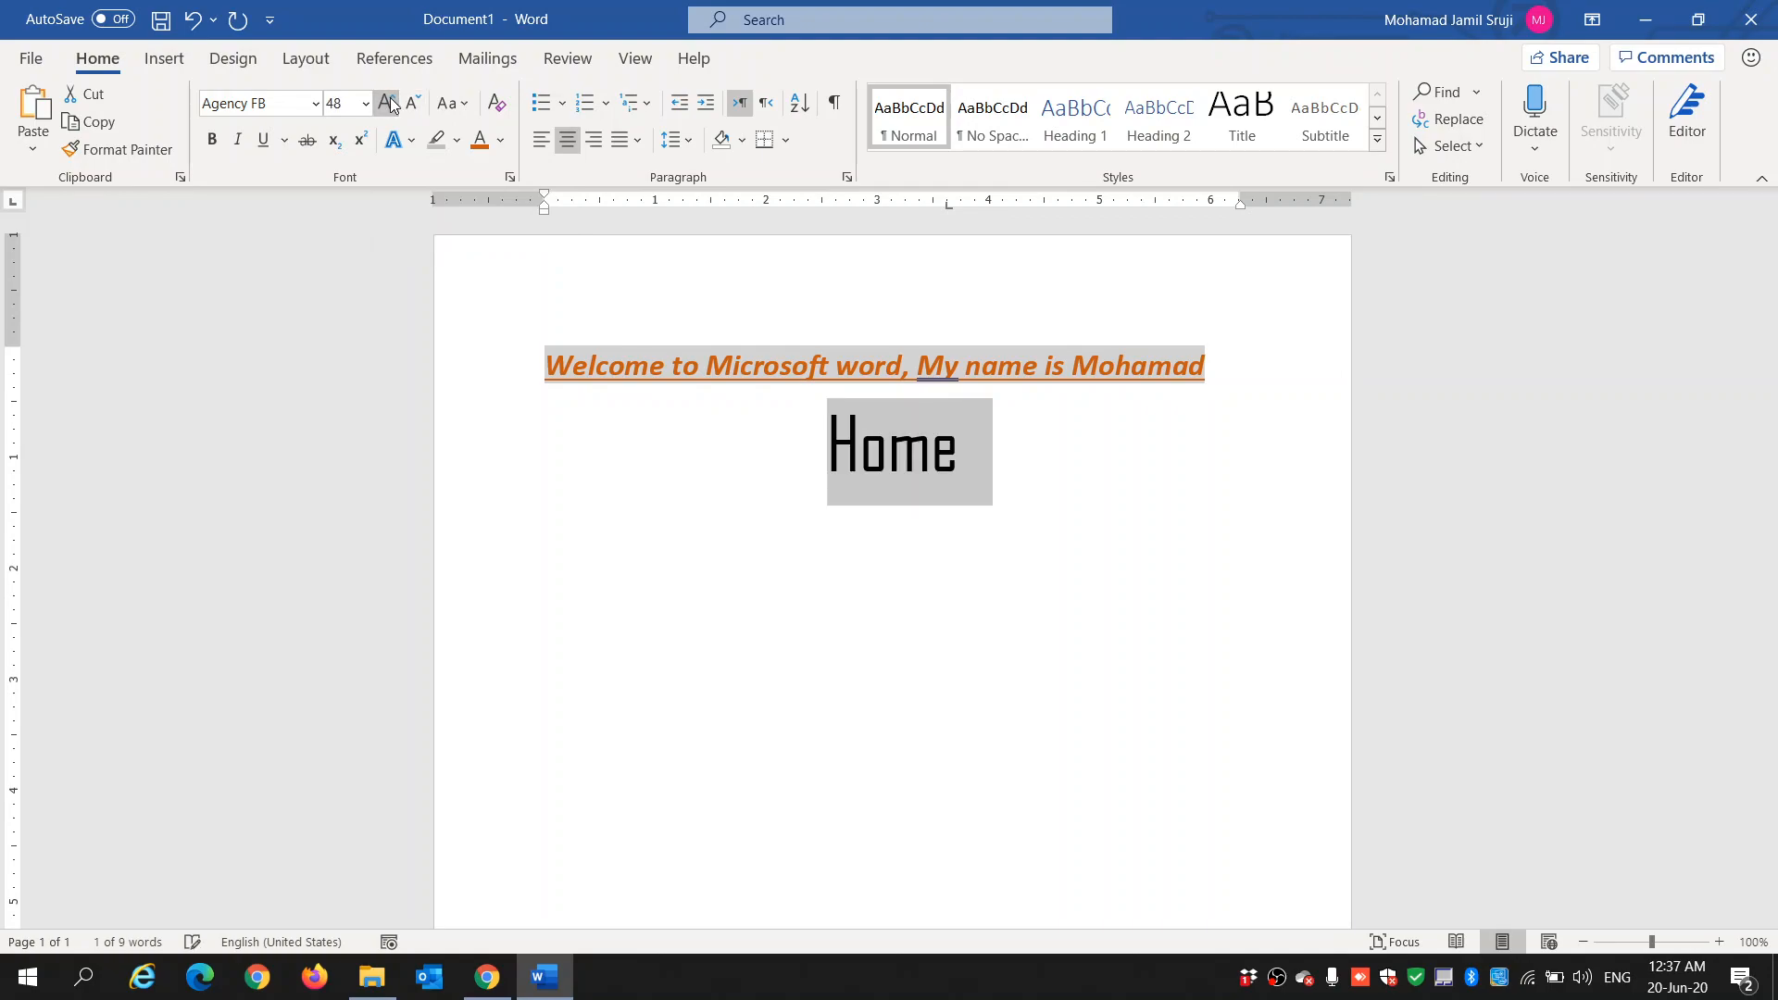
pyautogui.click(414, 104)
pyautogui.click(417, 104)
pyautogui.click(387, 103)
pyautogui.click(387, 103)
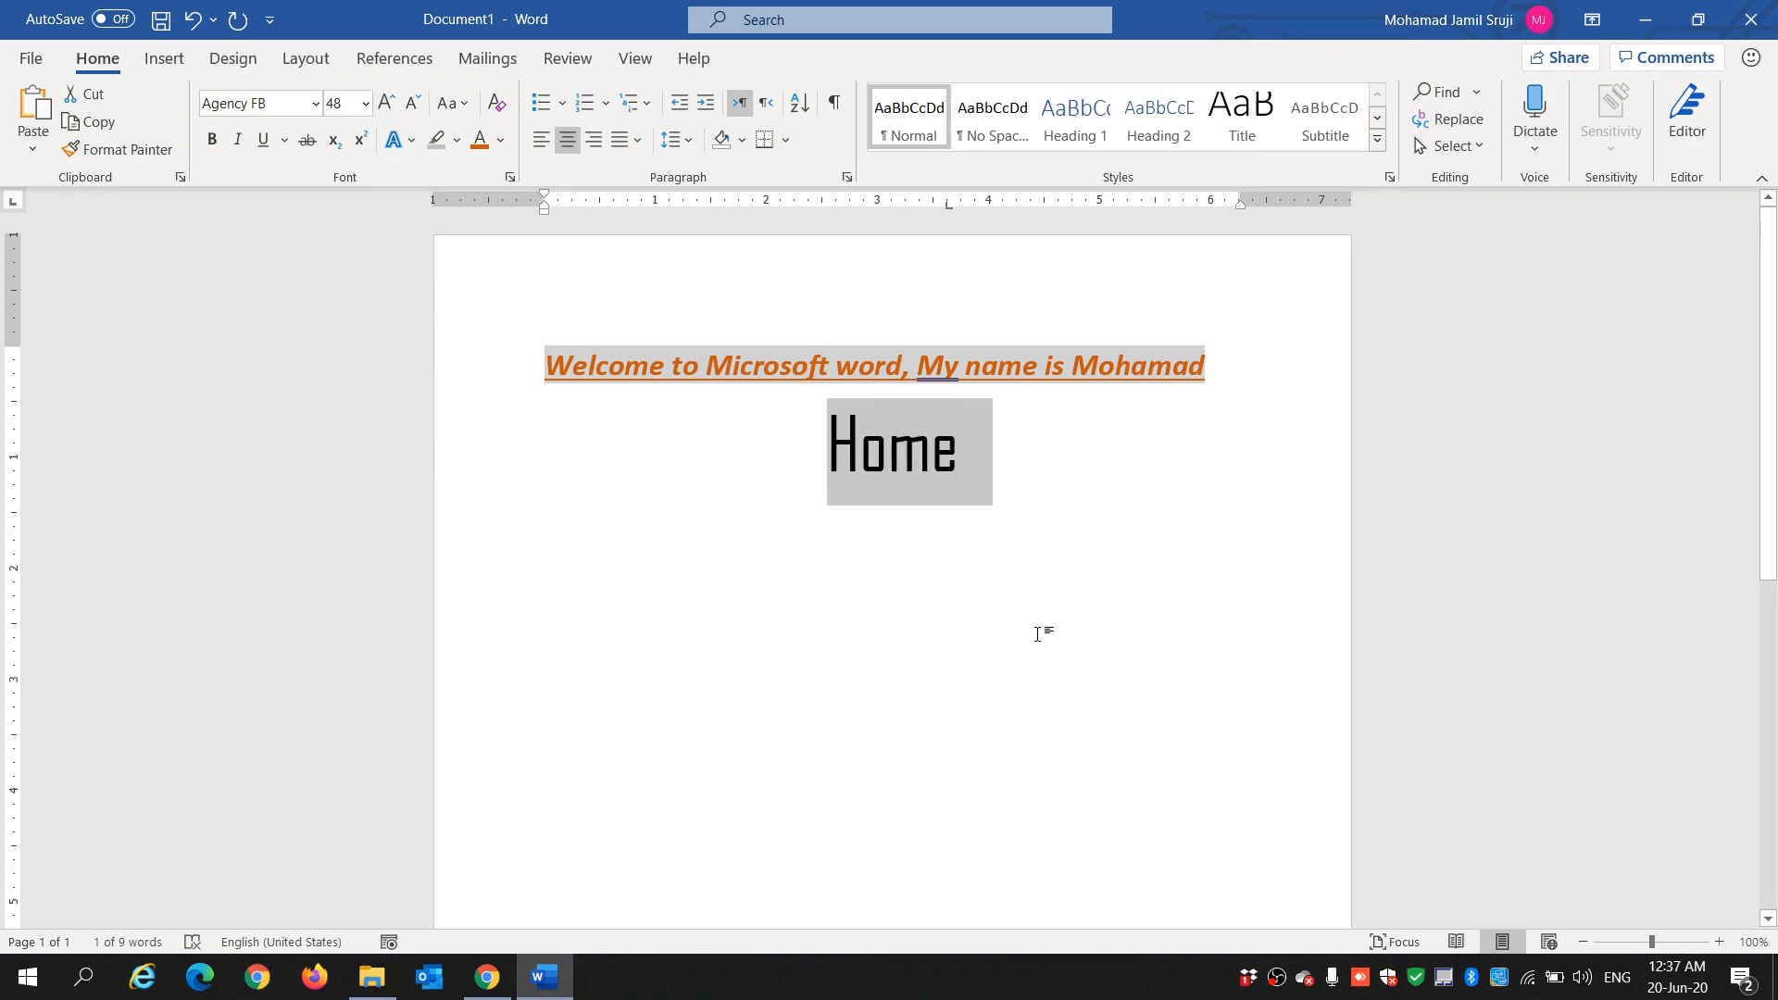
pyautogui.click(1014, 495)
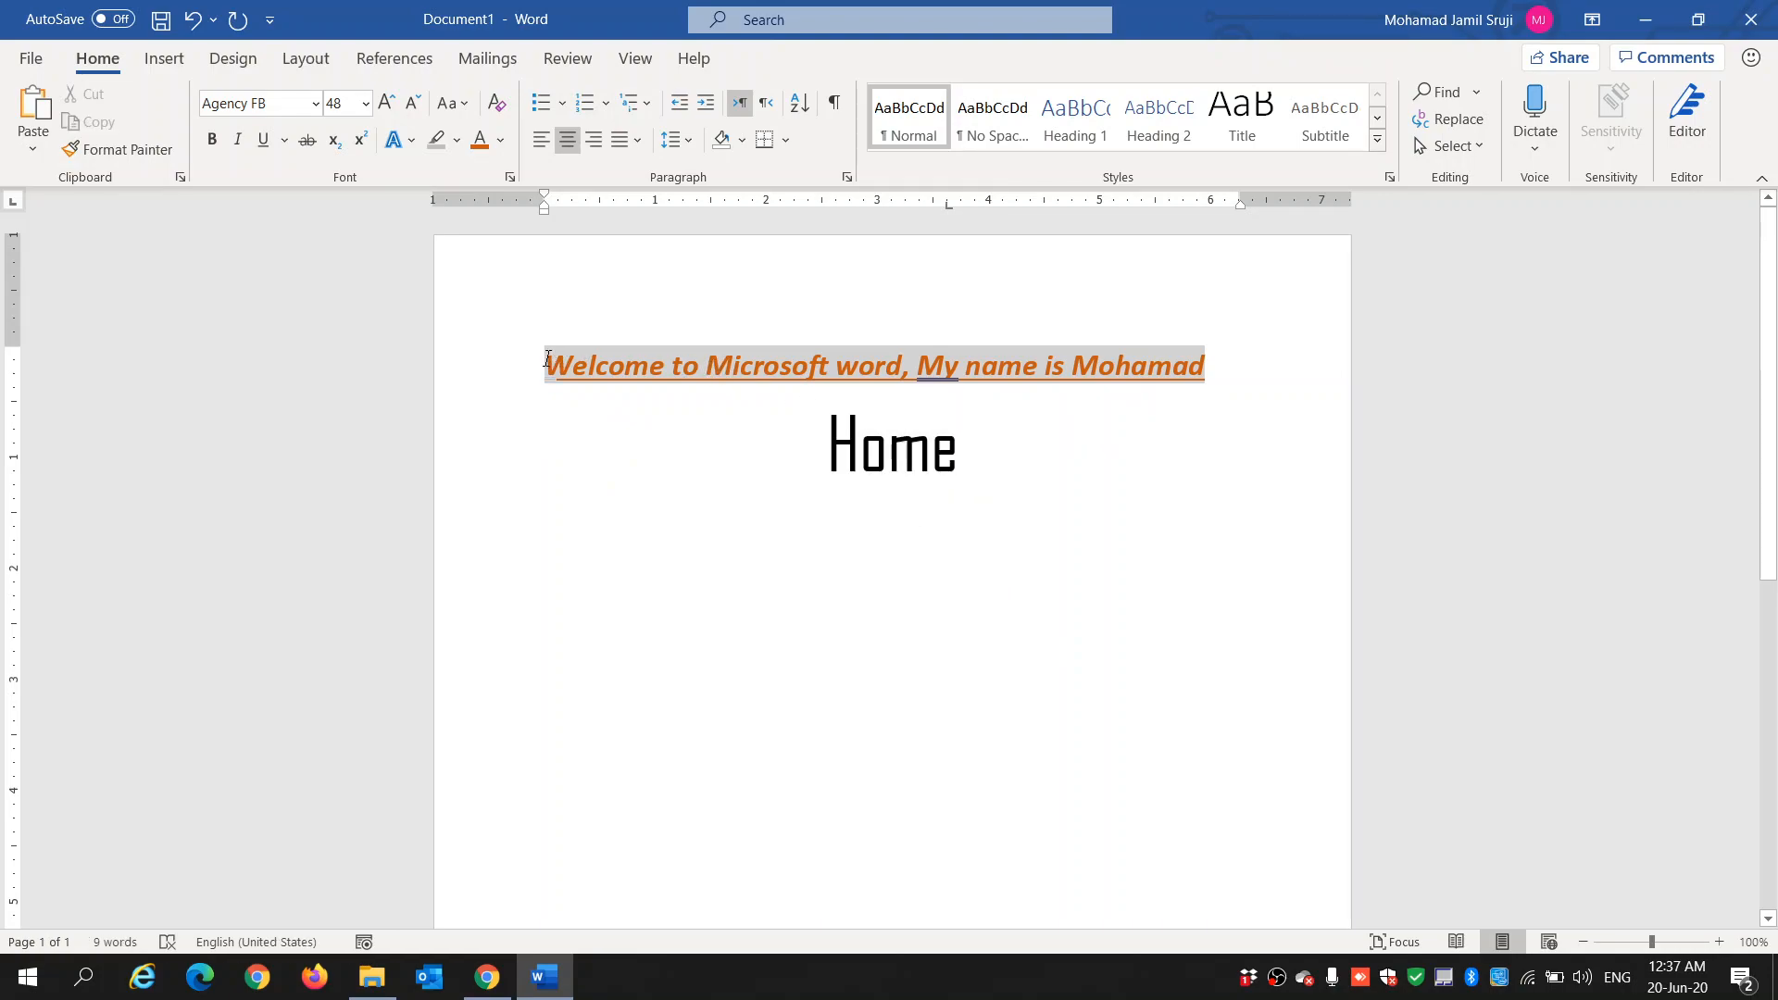
# - Copy the formatting of the word "Welcome" onto "Home" with Format Painter
pyautogui.moveTo(546, 359); pyautogui.dragTo(1182, 364)
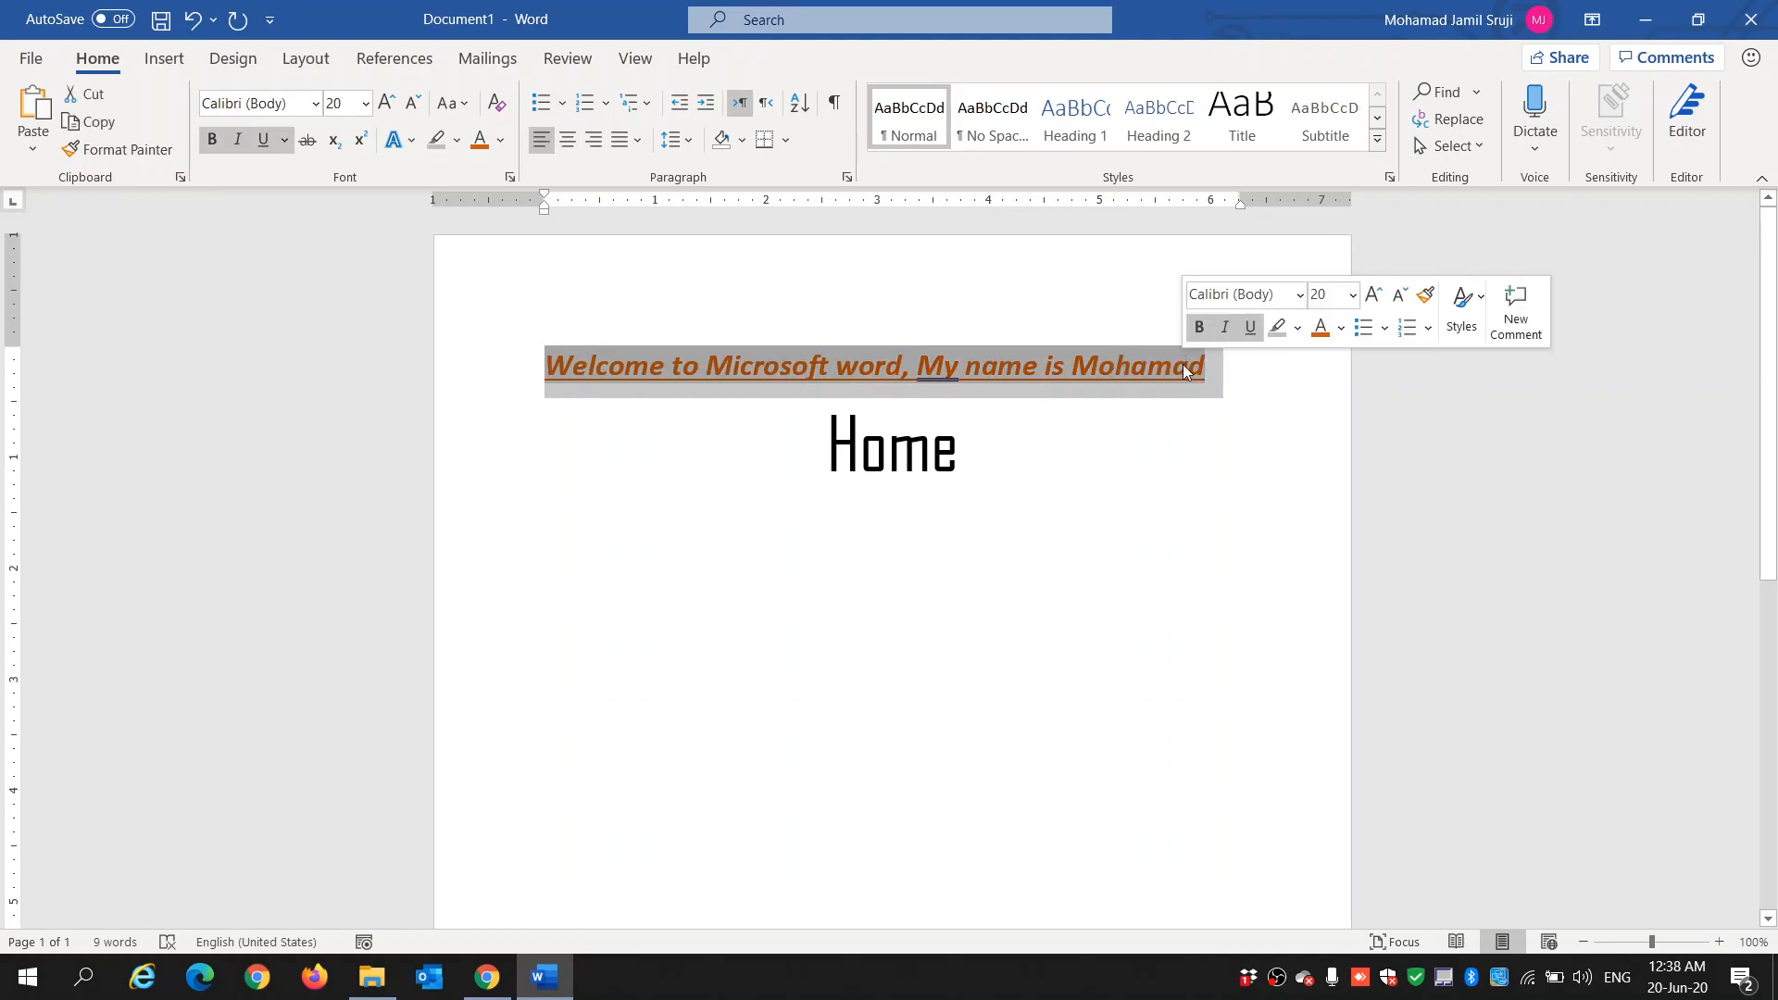
pyautogui.click(576, 484)
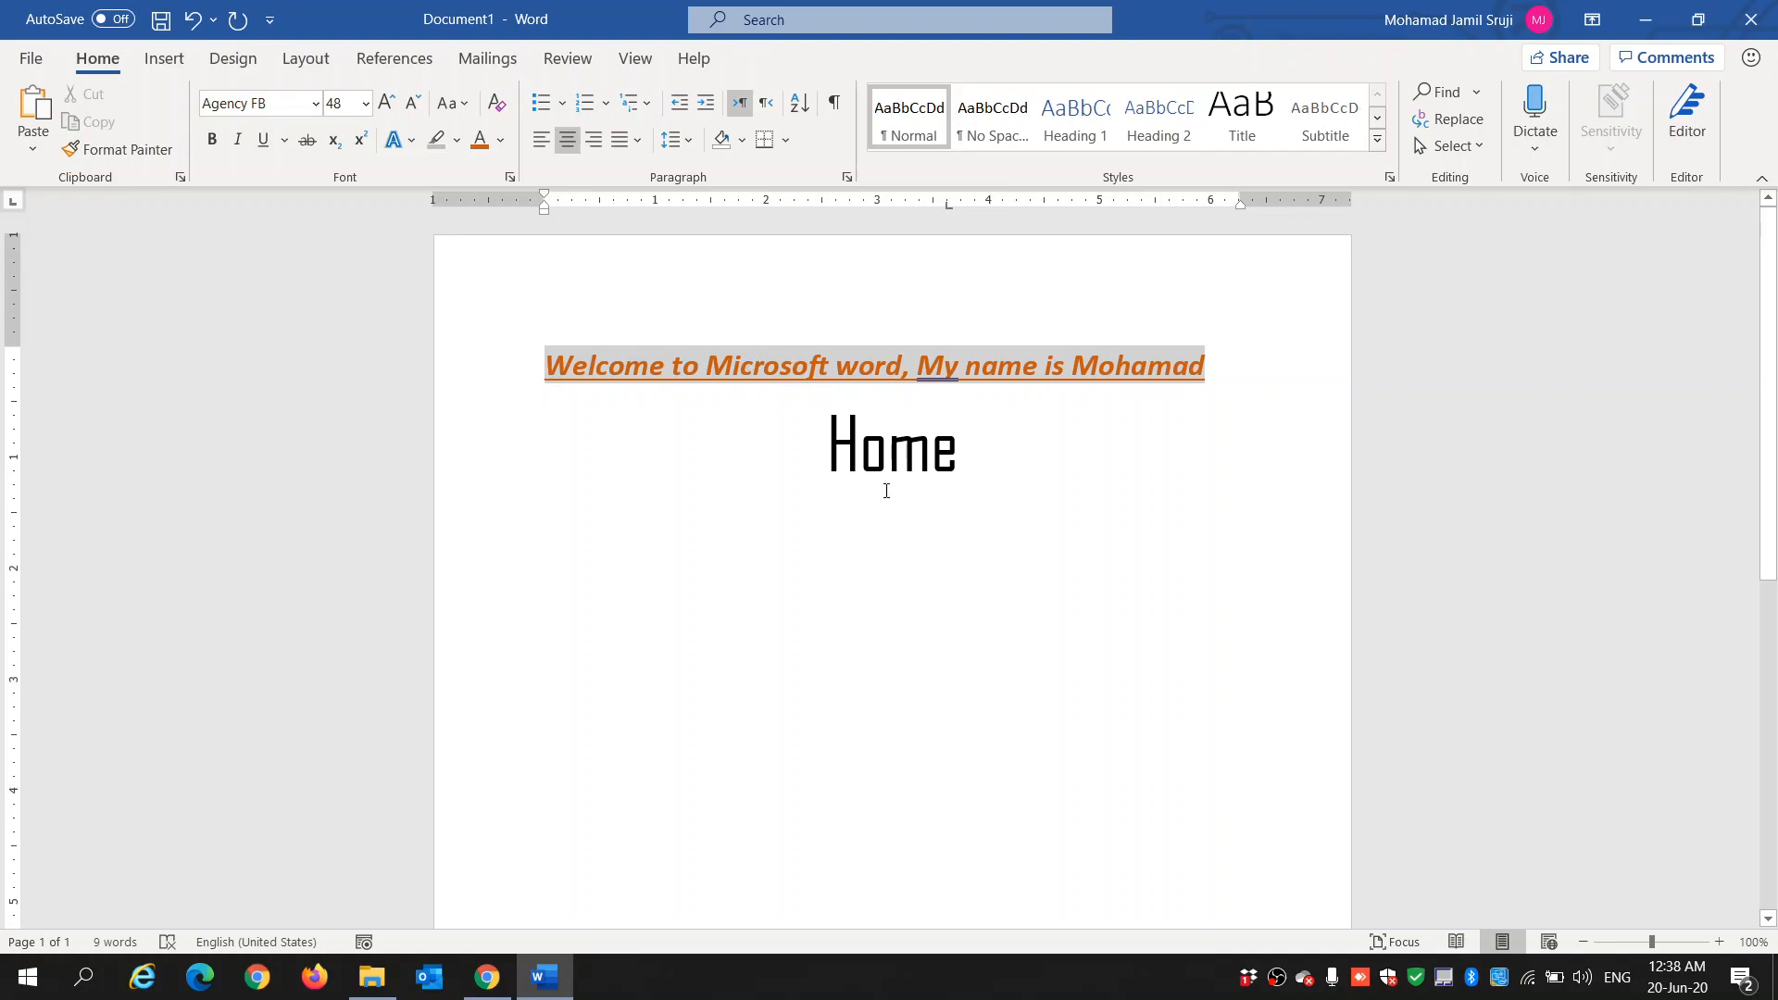
pyautogui.moveTo(977, 464); pyautogui.dragTo(782, 482)
pyautogui.click(637, 440)
pyautogui.moveTo(549, 360); pyautogui.dragTo(708, 362)
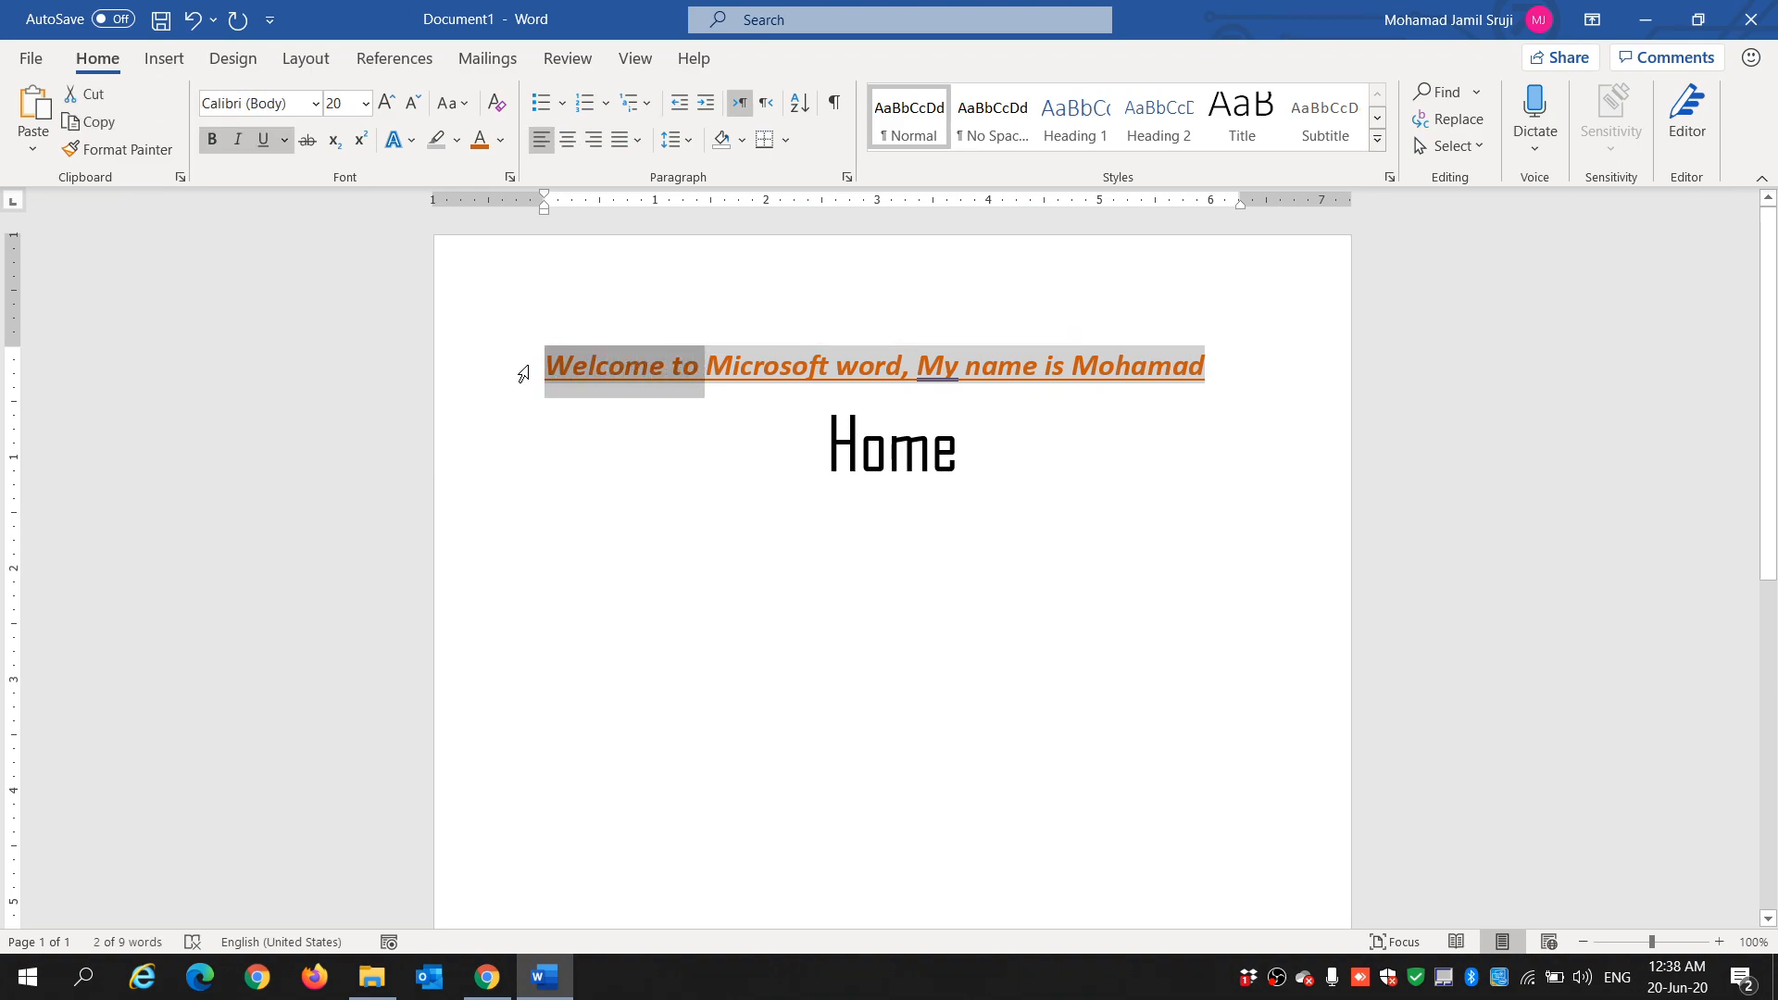
pyautogui.click(548, 365)
pyautogui.moveTo(550, 366); pyautogui.dragTo(672, 366)
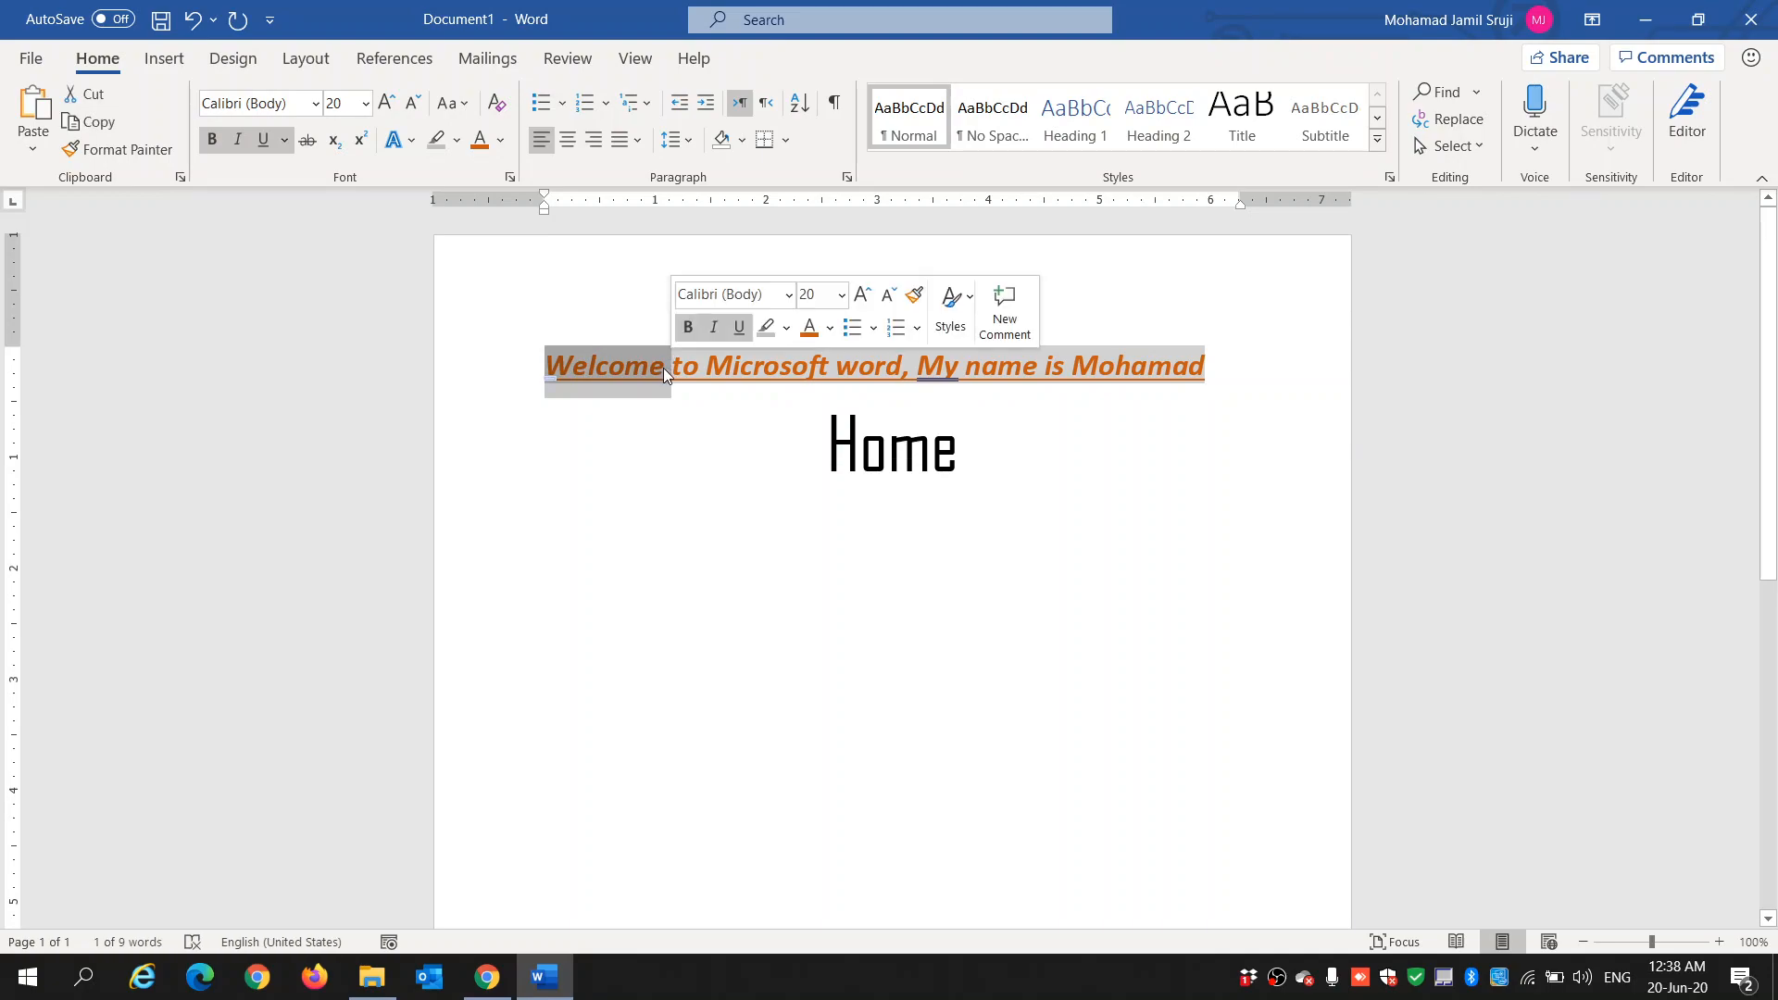
pyautogui.click(146, 152)
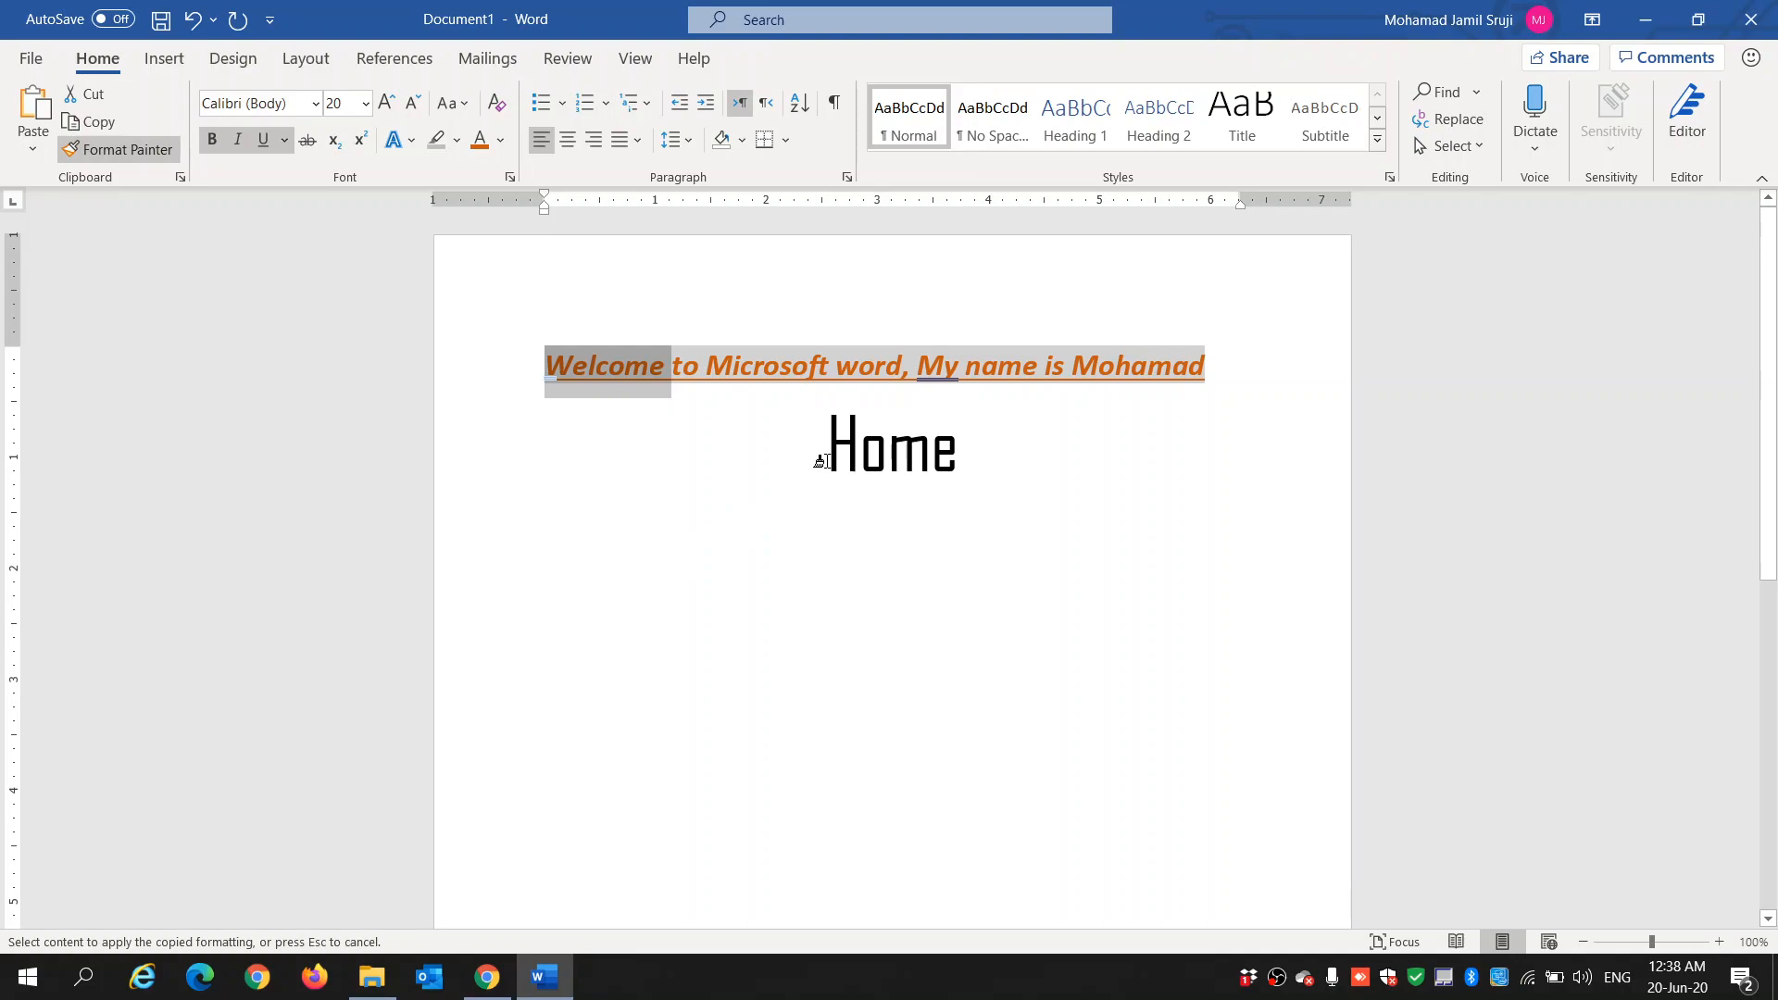
pyautogui.moveTo(820, 462); pyautogui.dragTo(966, 456)
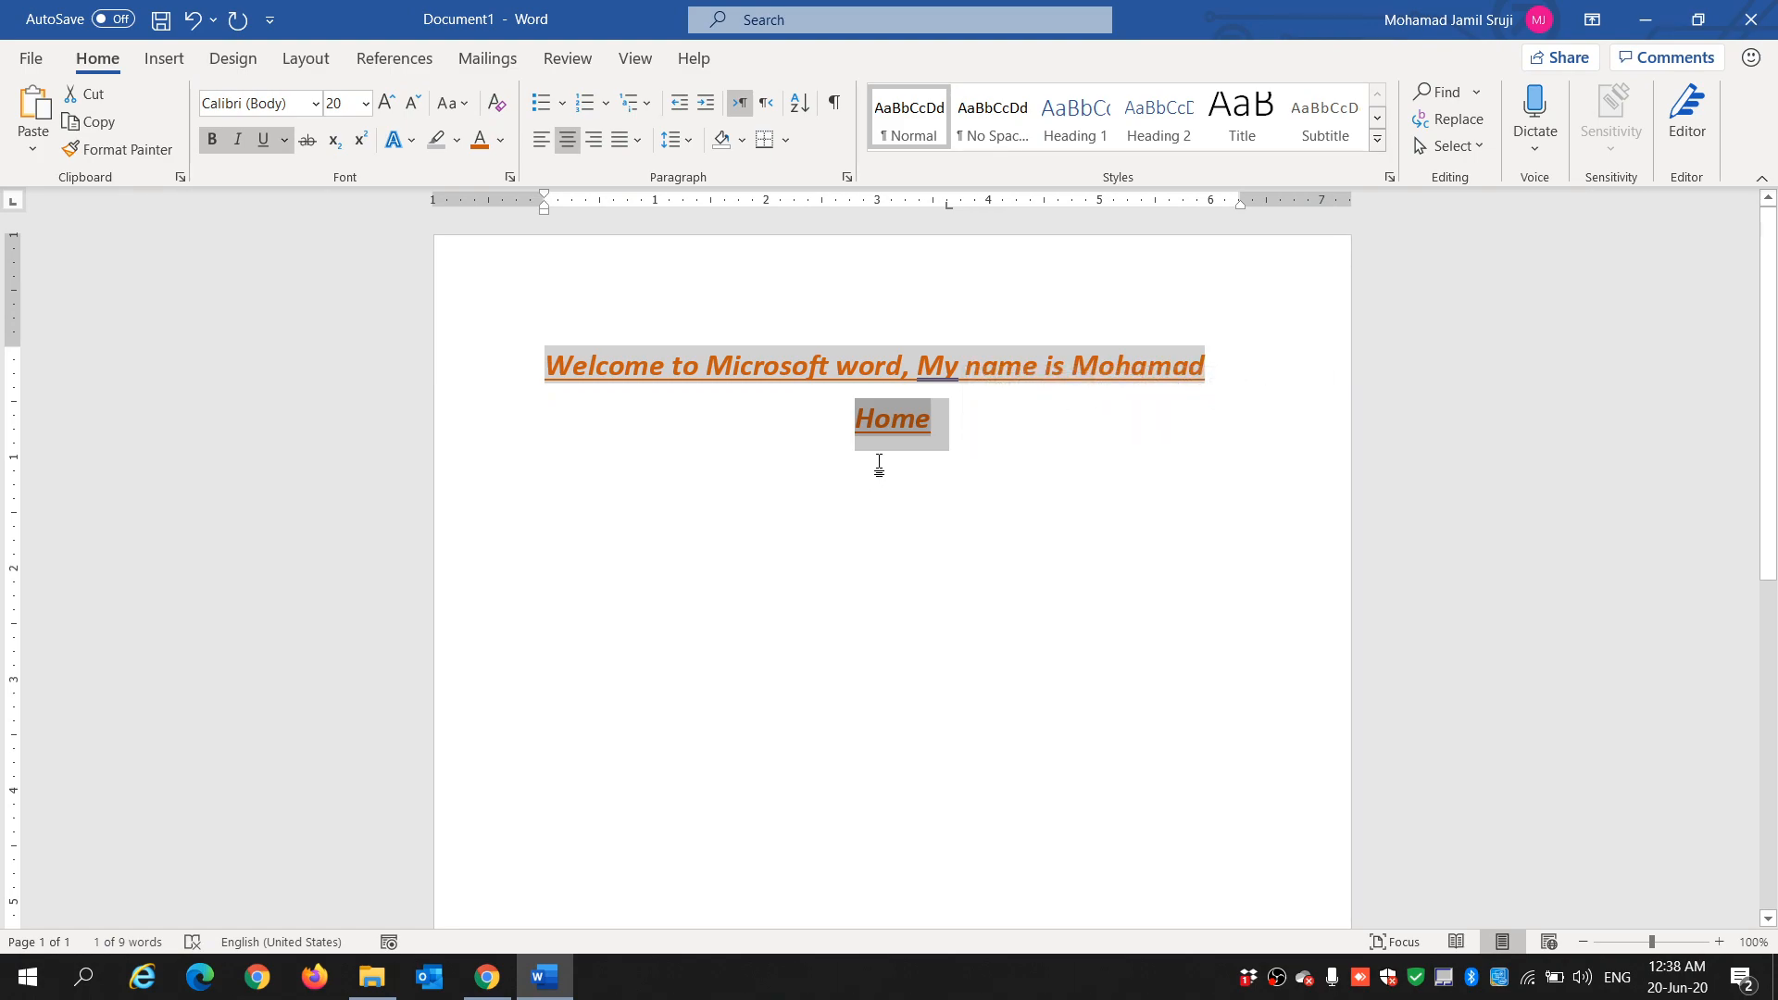
pyautogui.click(984, 492)
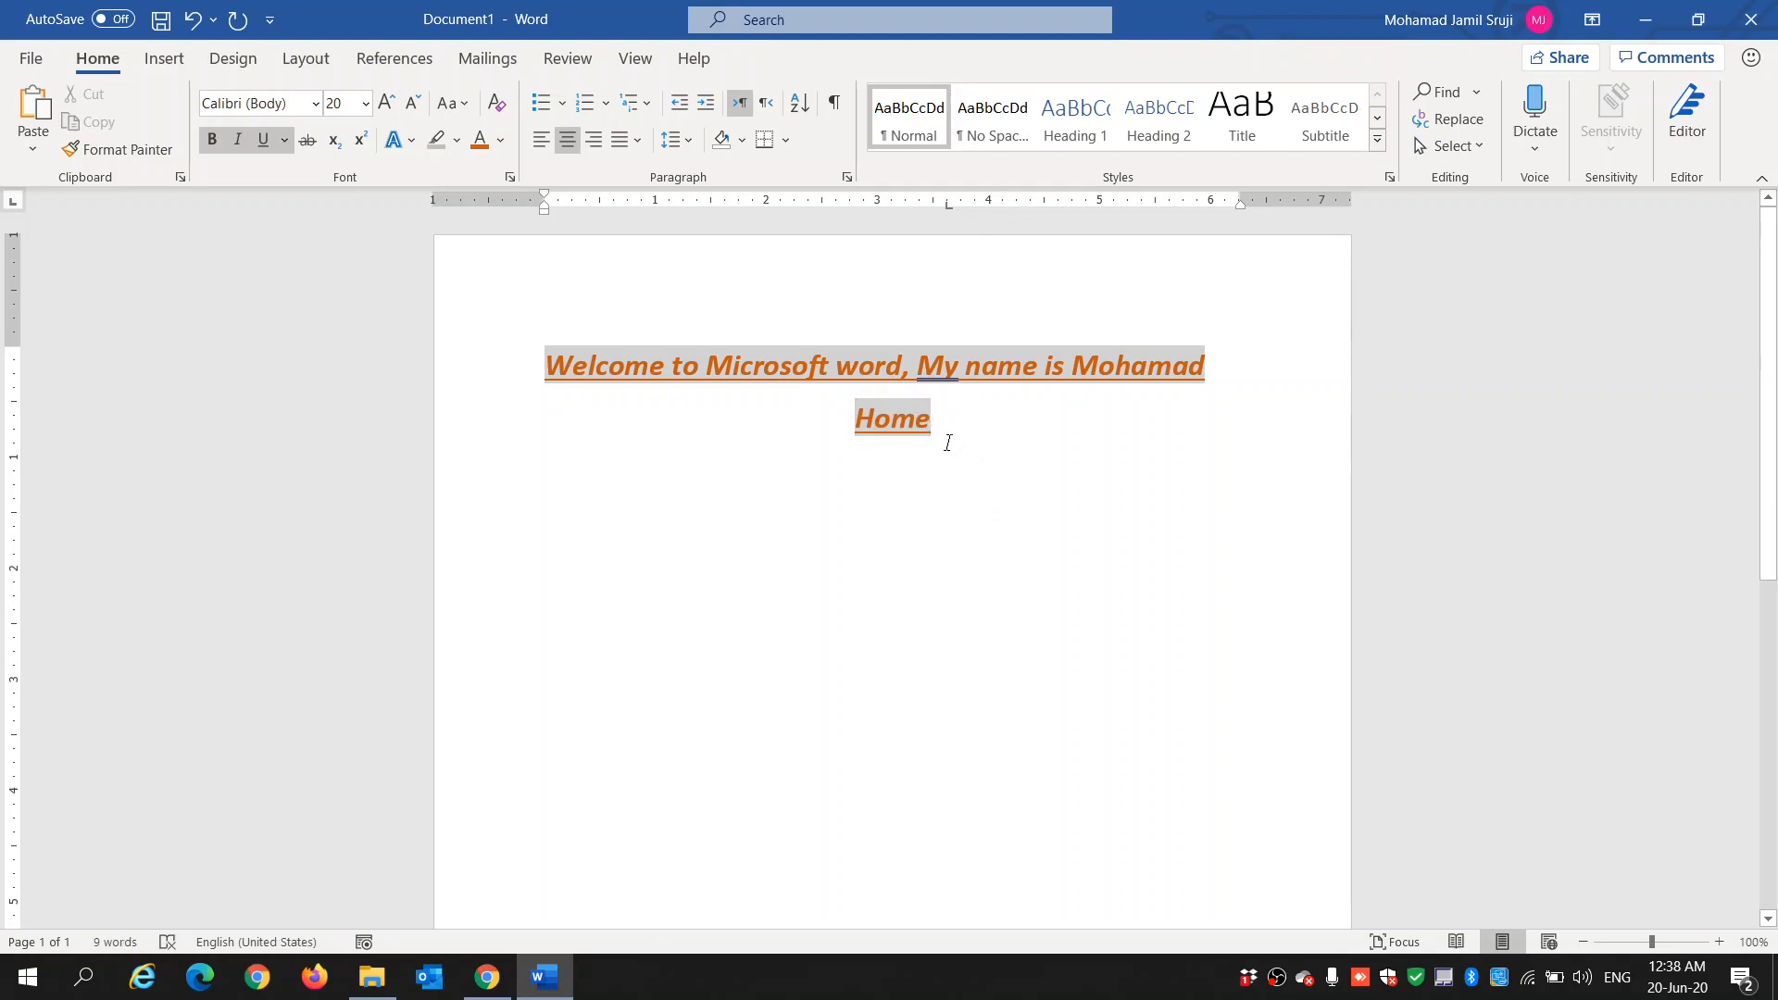
# - Extend the second line to "Home is good" and add the line "This is for test" below it
pyautogui.click(800, 482)
pyautogui.click(900, 473)
pyautogui.click(952, 409)
pyautogui.write('is')
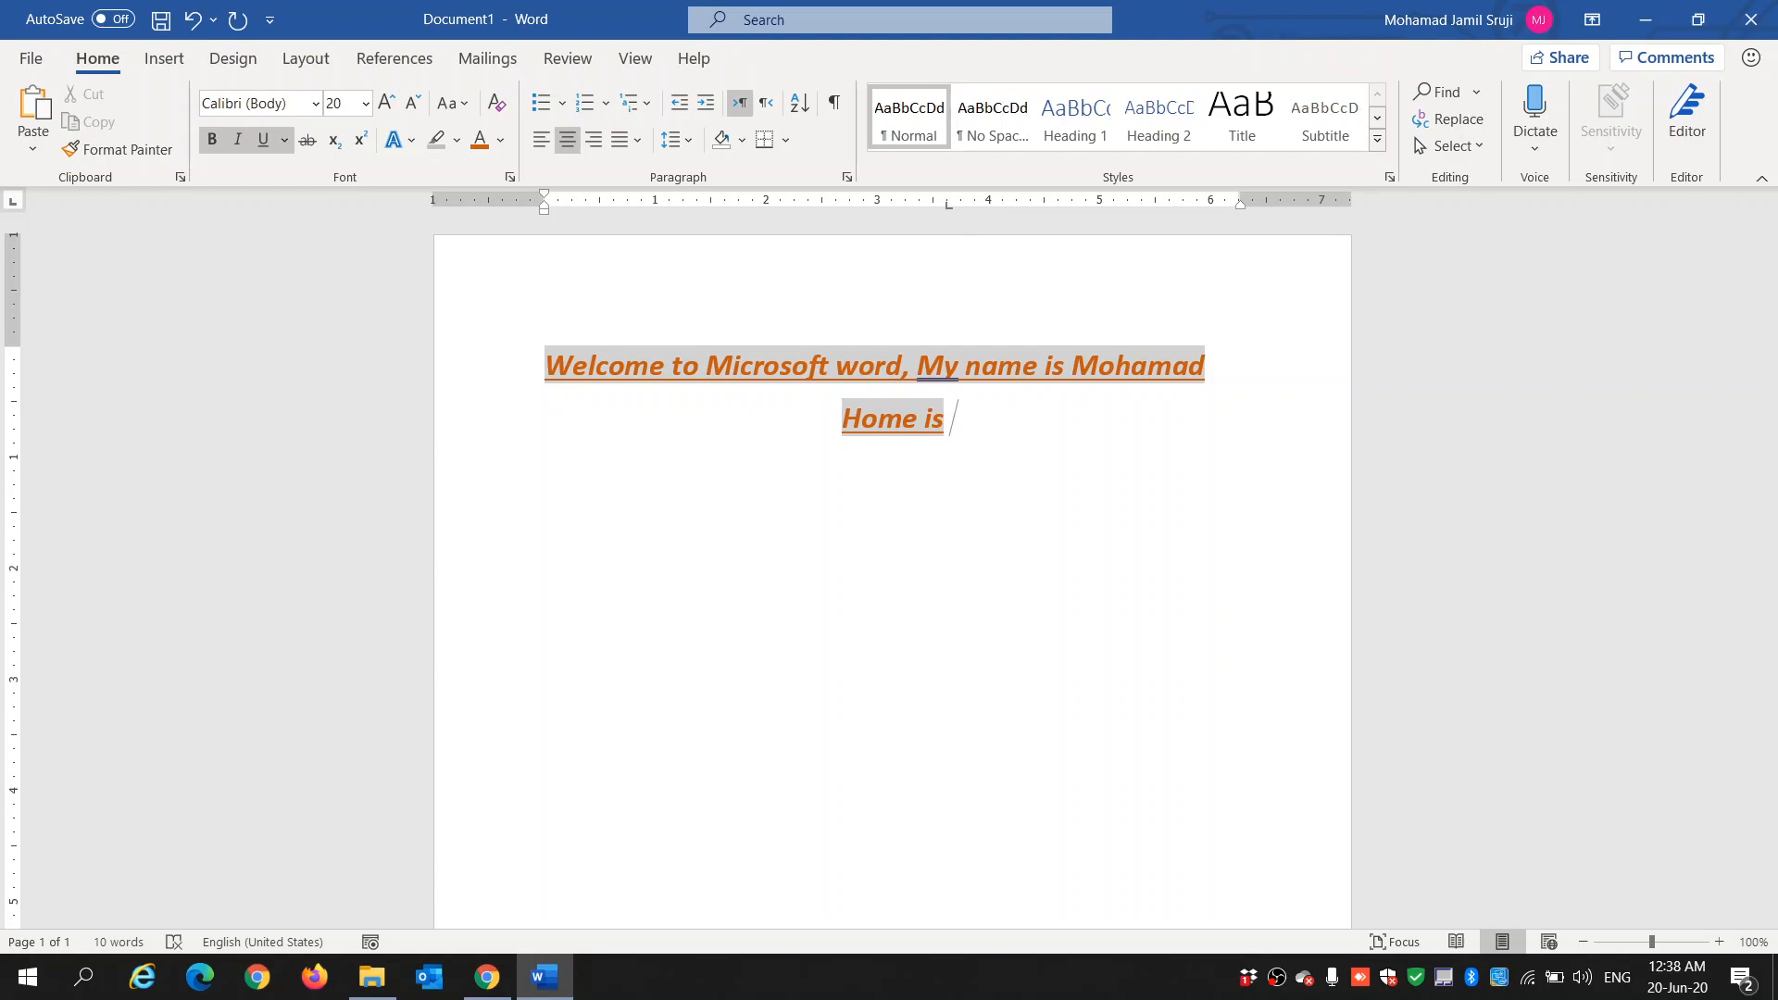
pyautogui.write(' good')
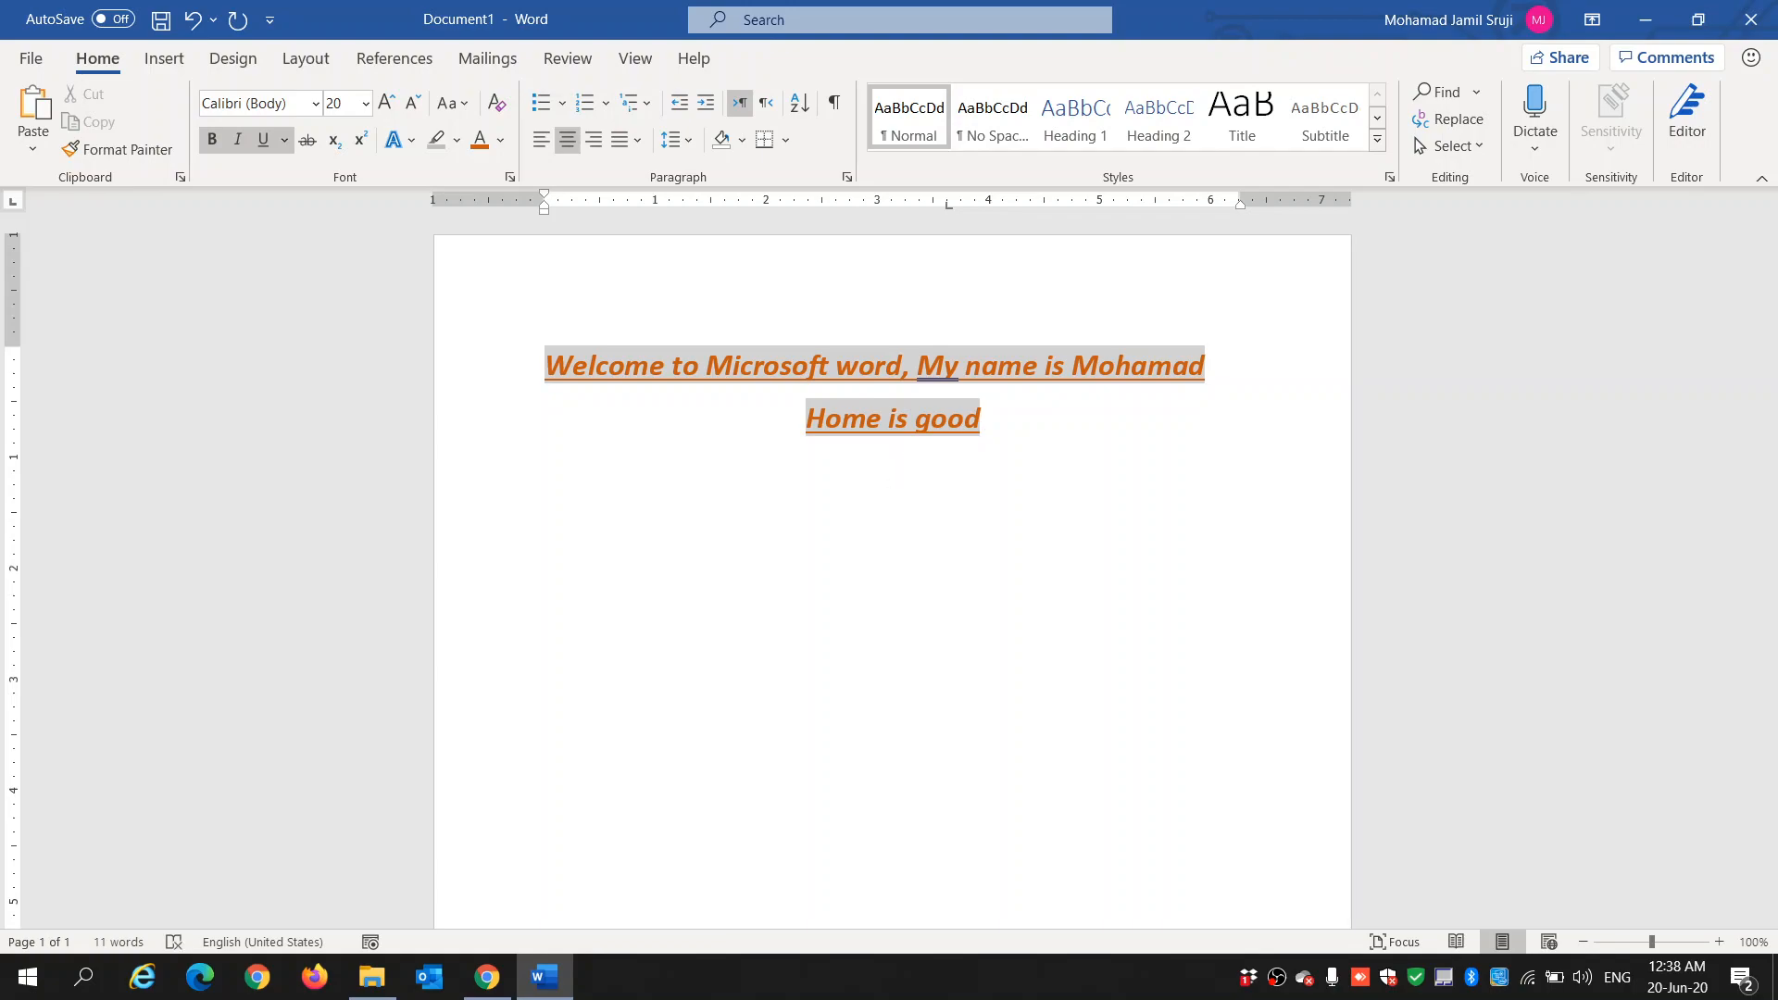
pyautogui.write('This is for test')
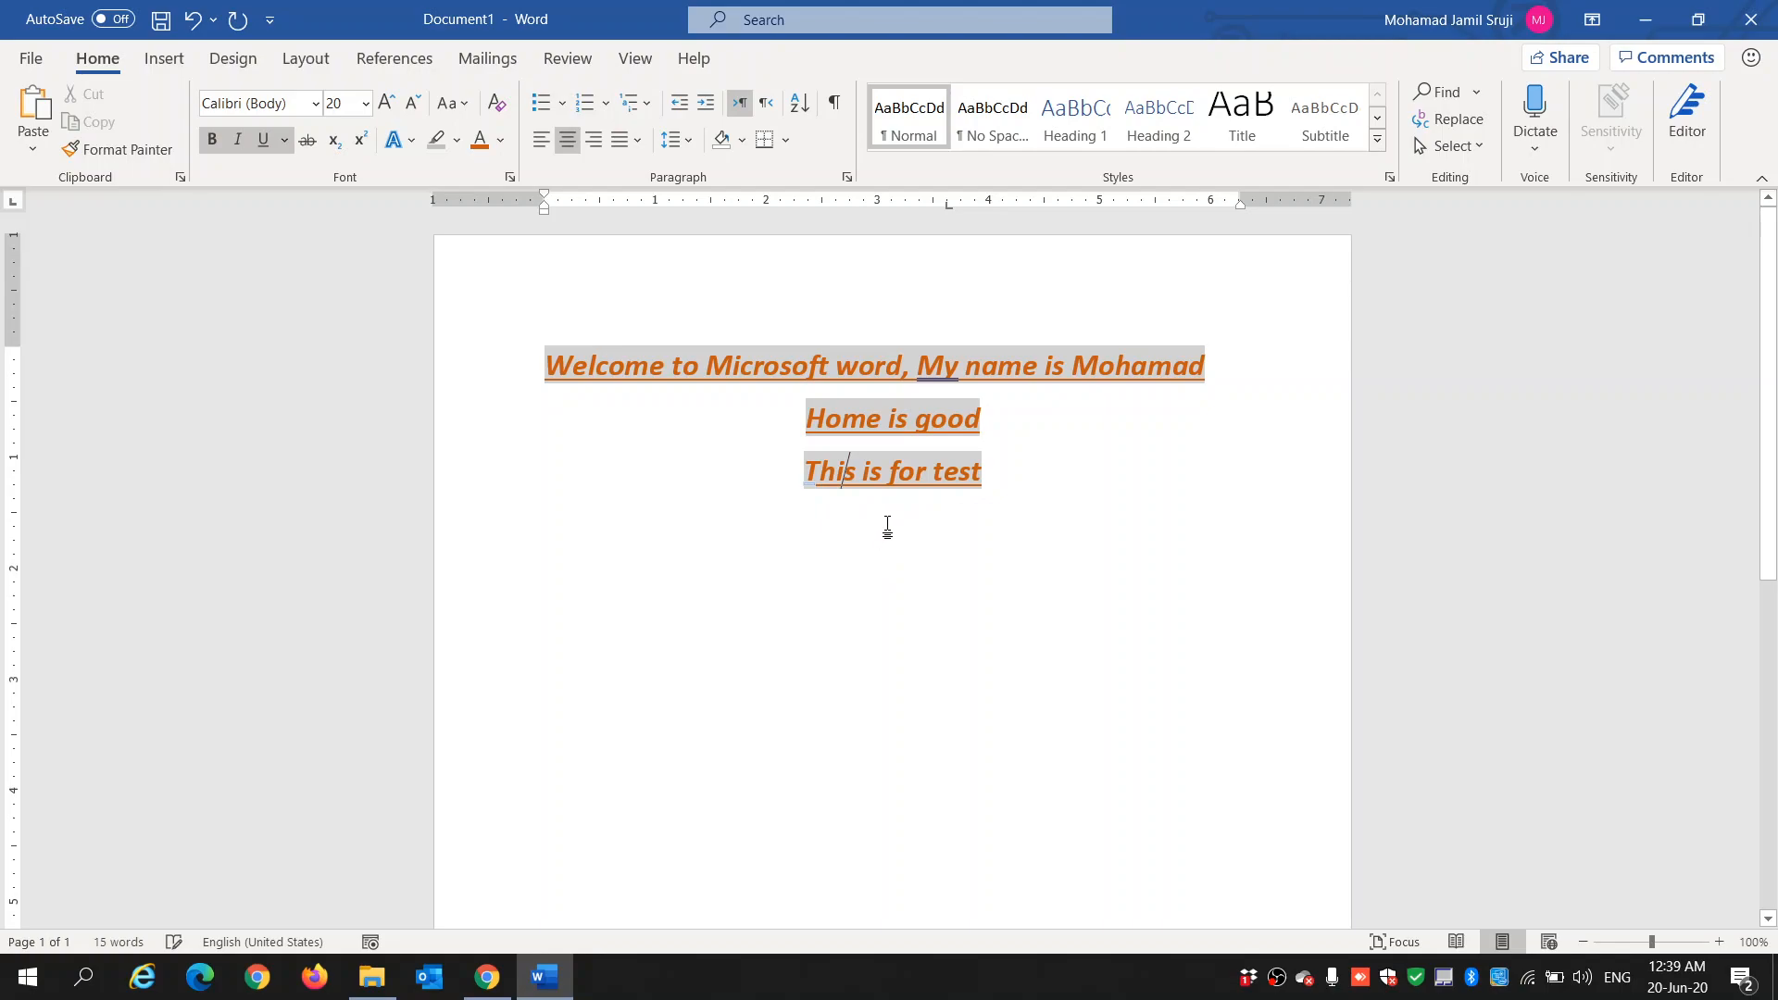
# - Write "This is a test" as a left-aligned line in the blank area below "This is for test"
pyautogui.doubleClick(885, 542)
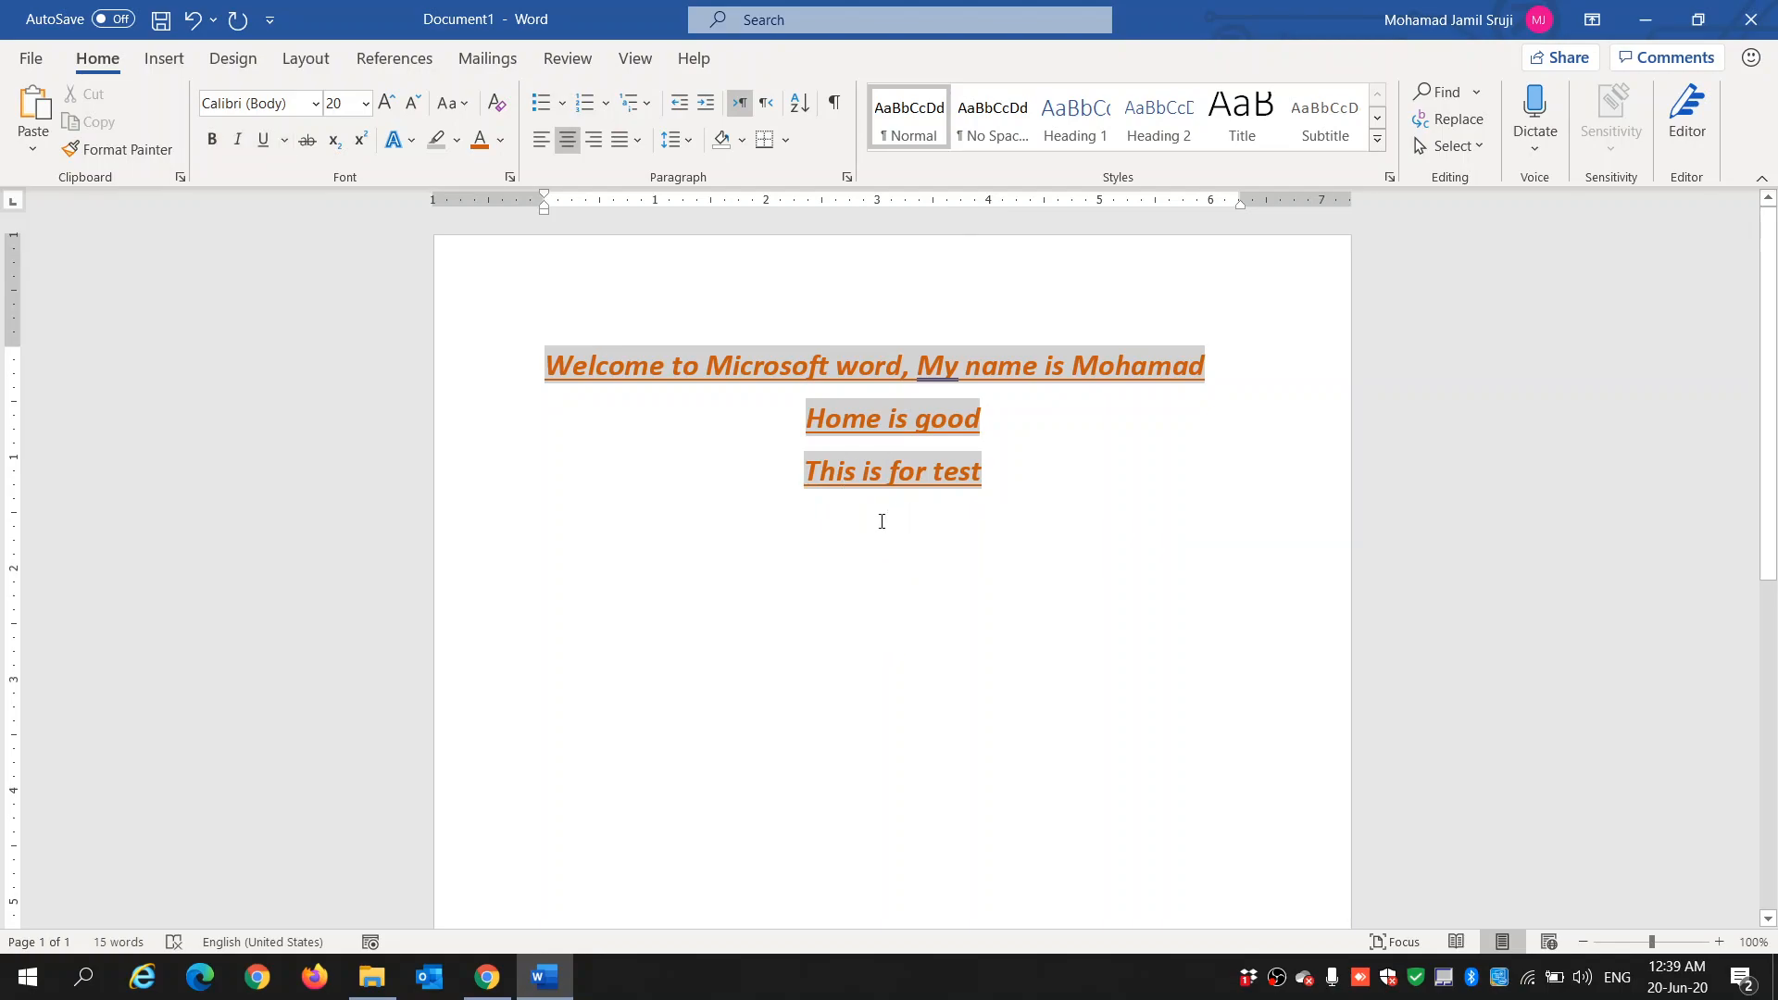
pyautogui.click(541, 140)
pyautogui.write('th')
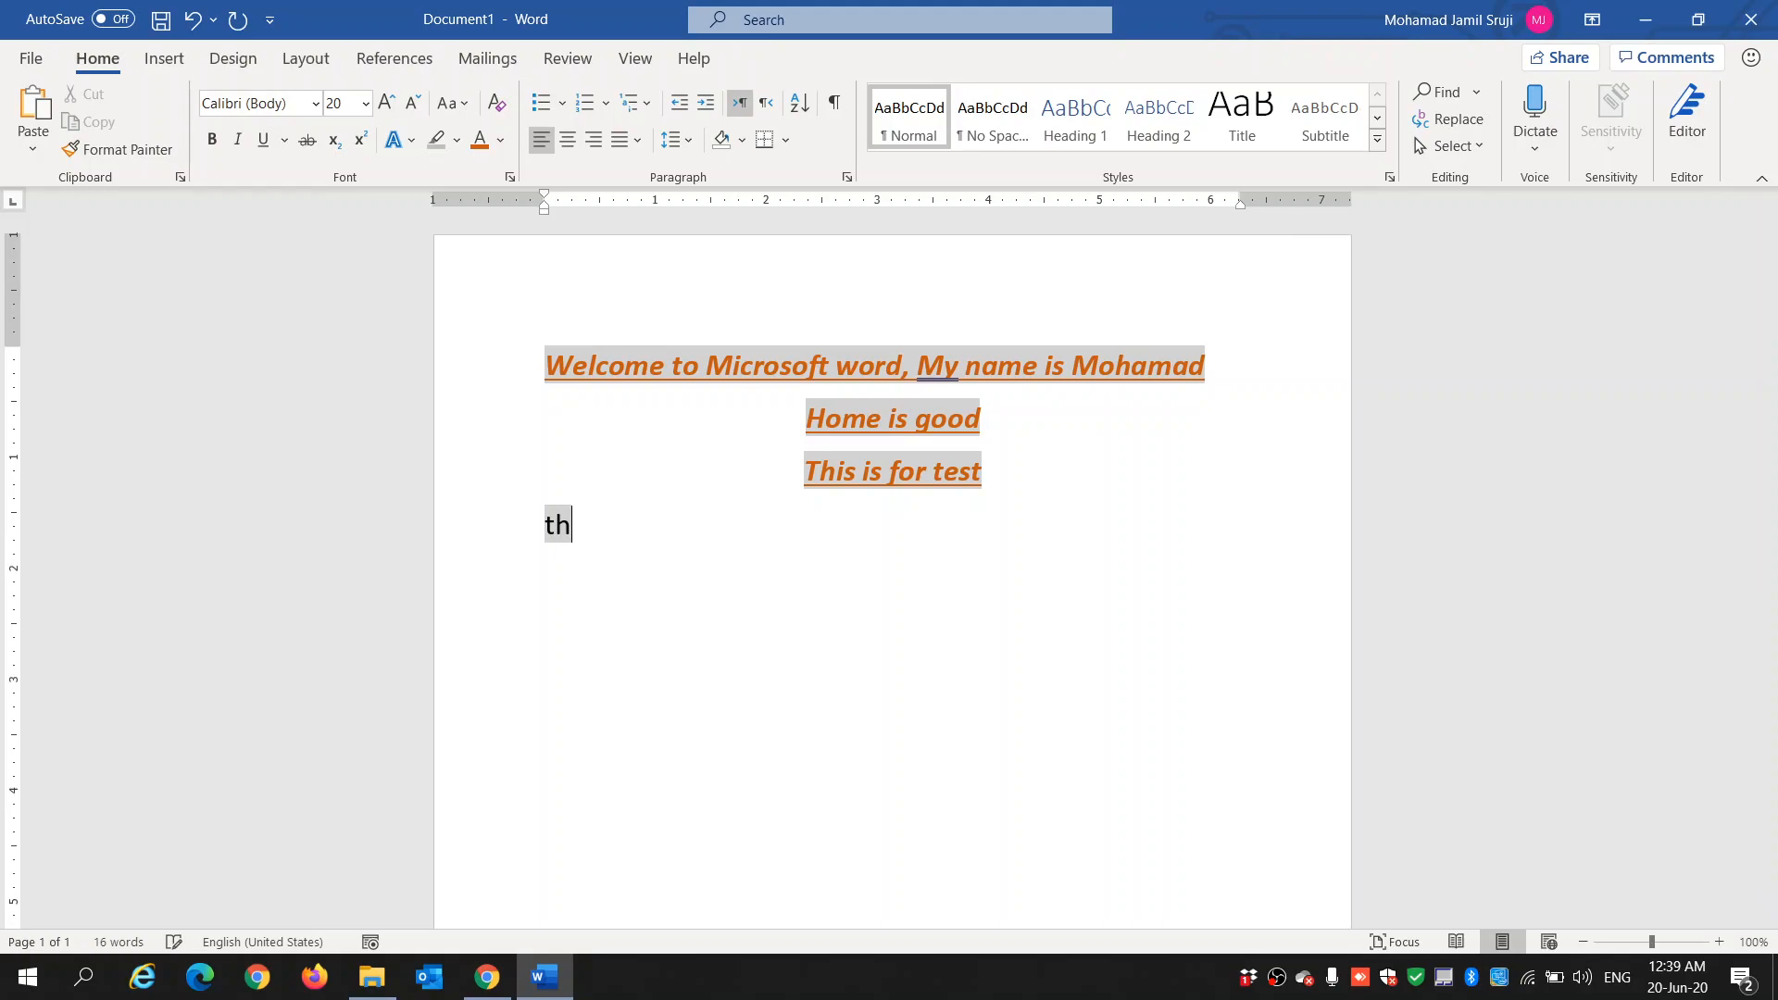
pyautogui.write('is is a test')
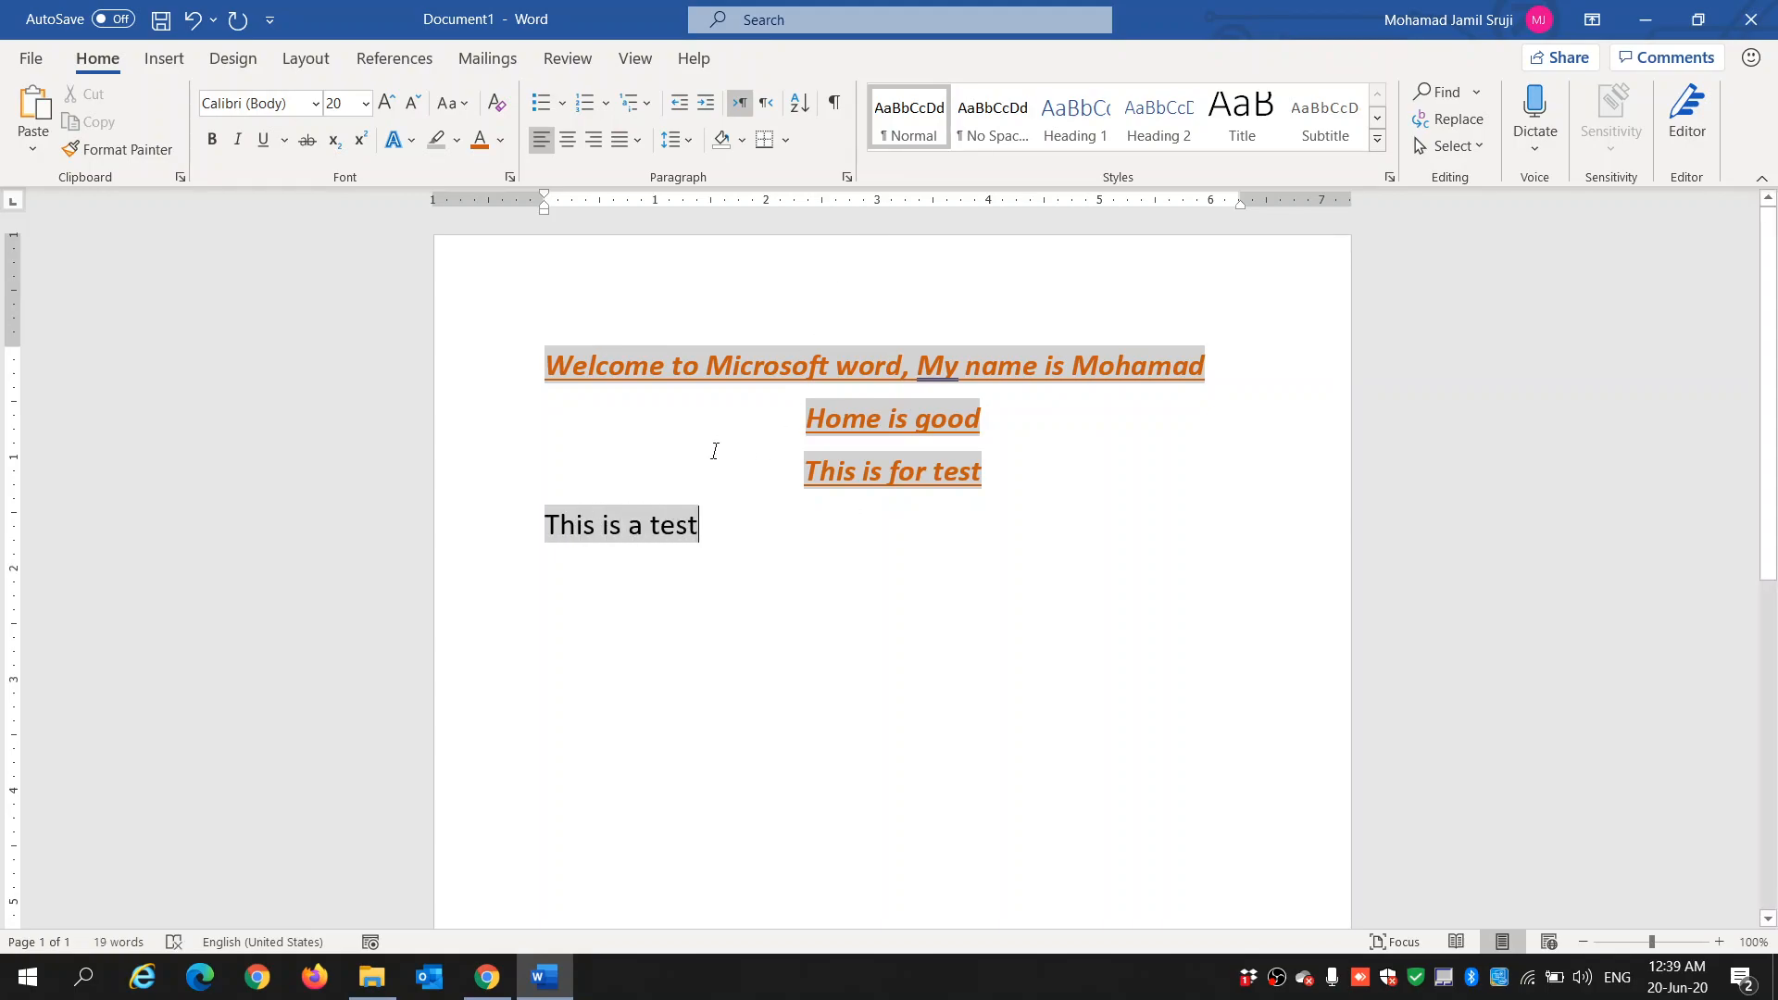
# - Remove the text highlight from the line "This is a test" by choosing No Color
pyautogui.moveTo(540, 519); pyautogui.dragTo(742, 555)
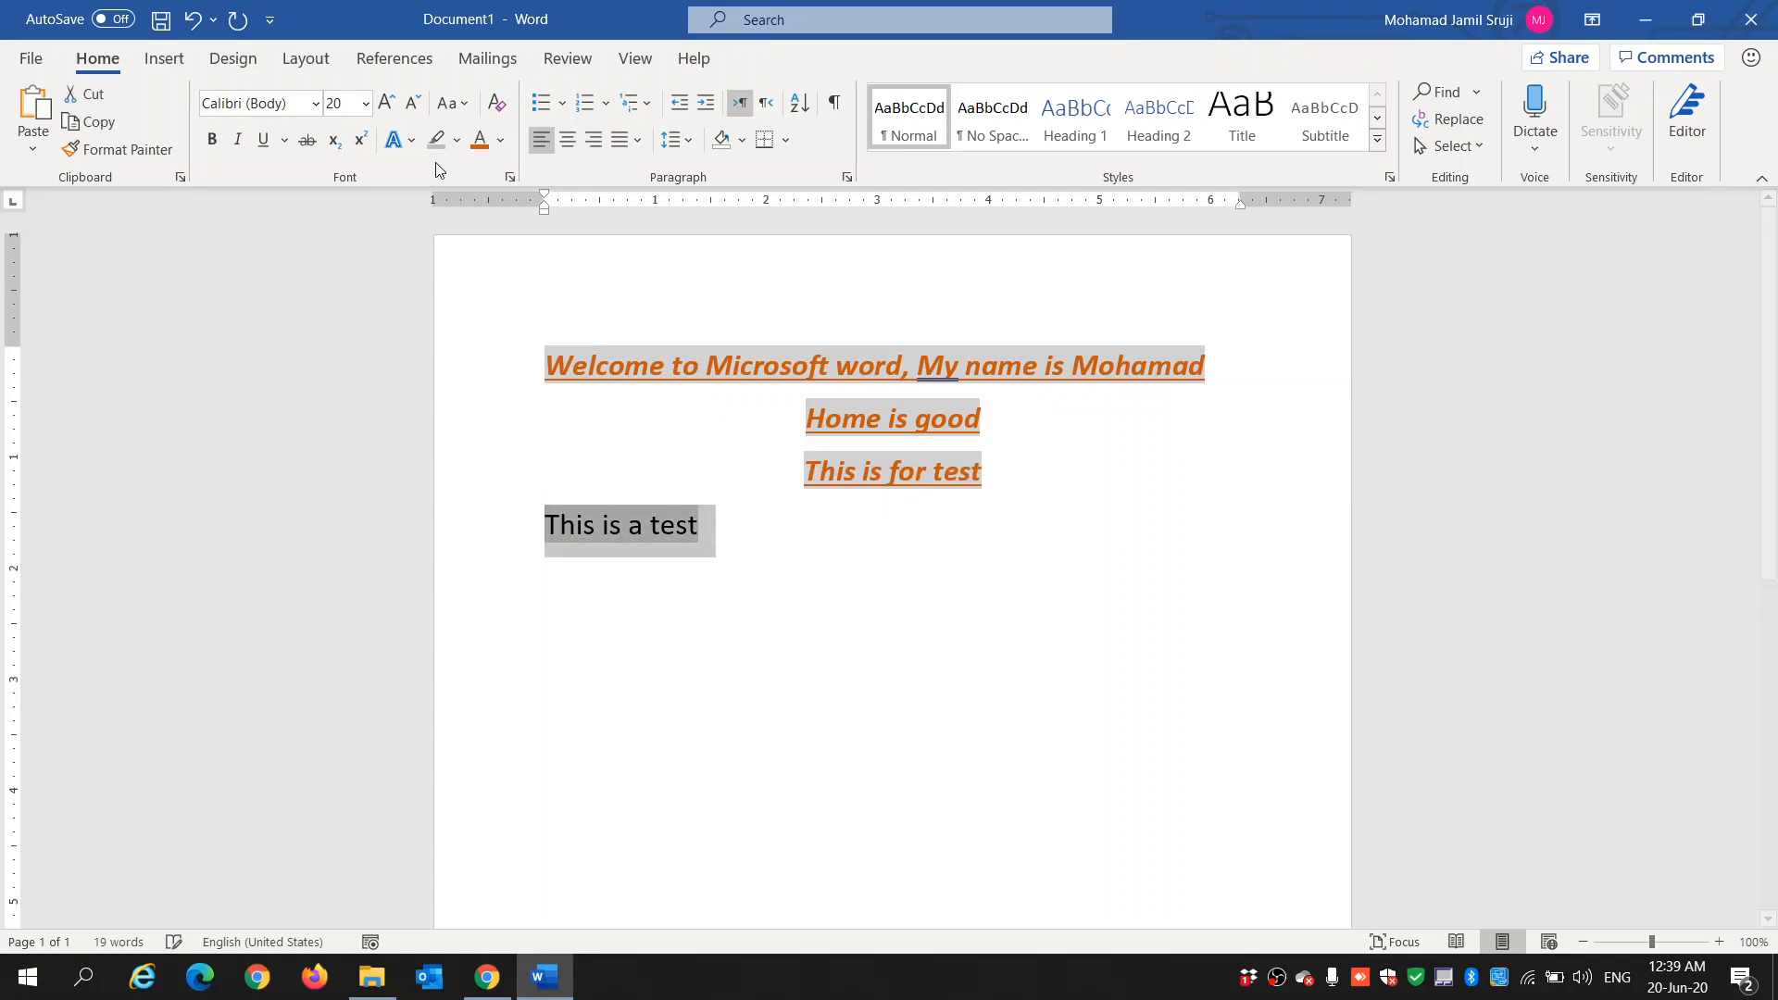
pyautogui.click(459, 139)
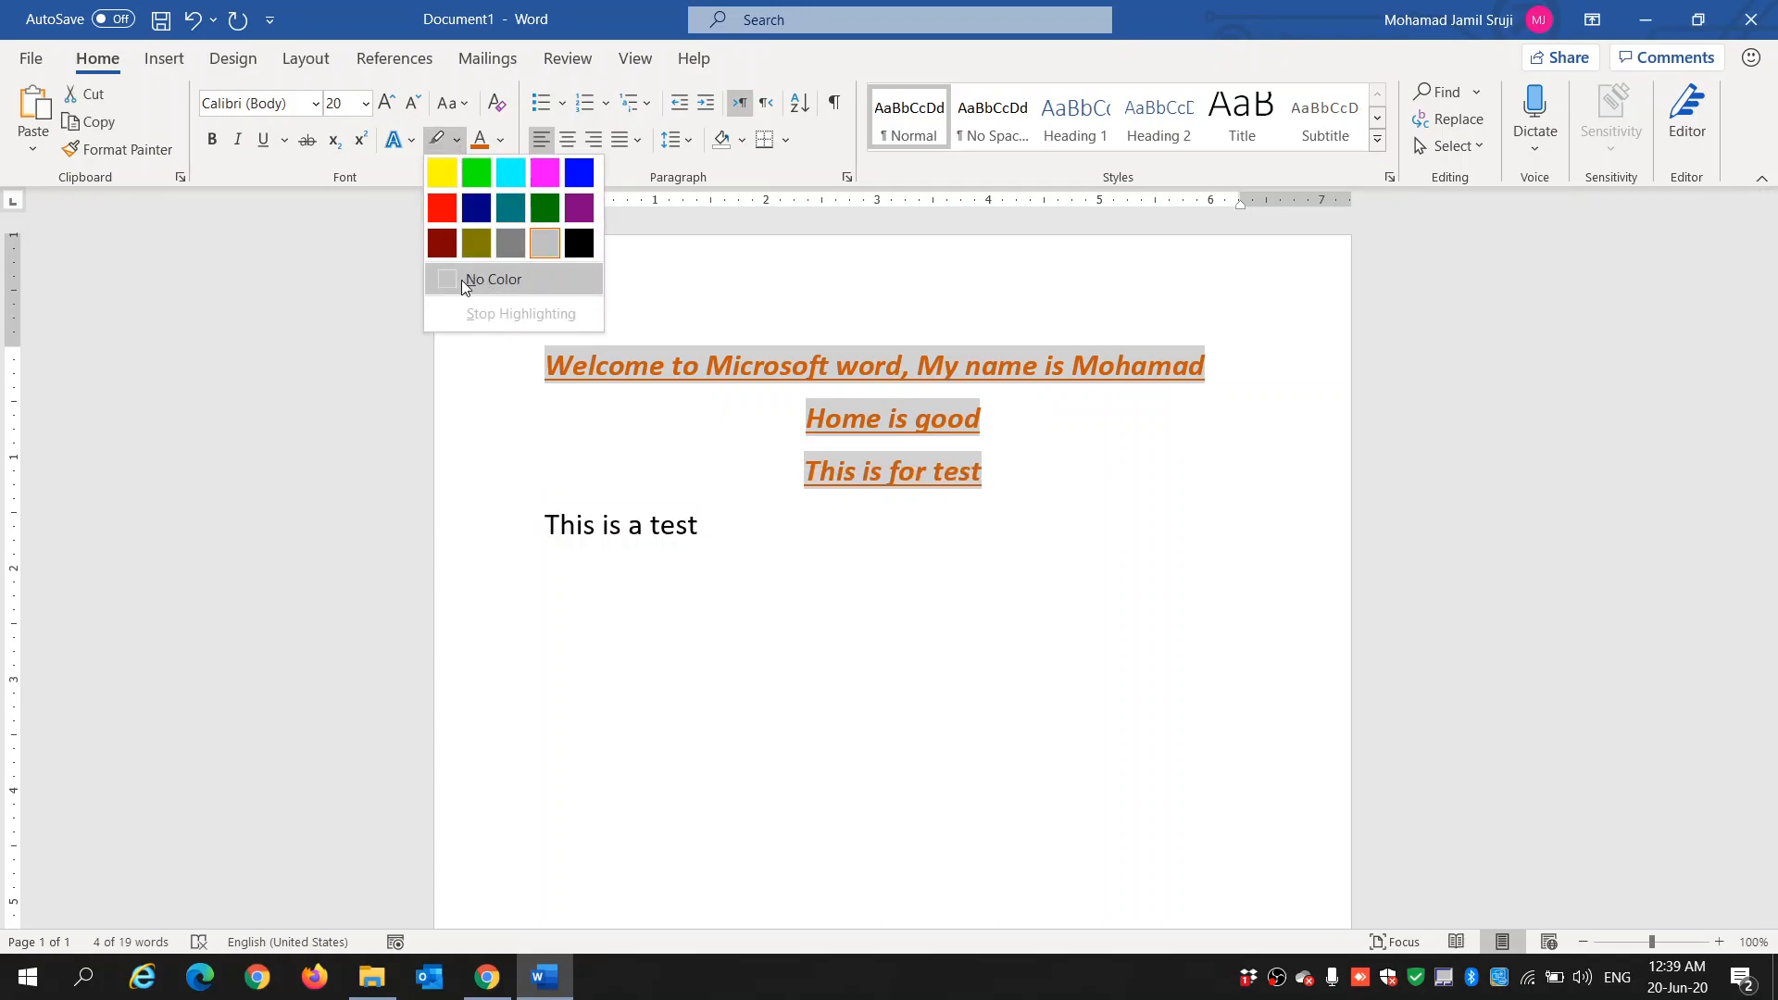
pyautogui.click(508, 278)
pyautogui.click(726, 603)
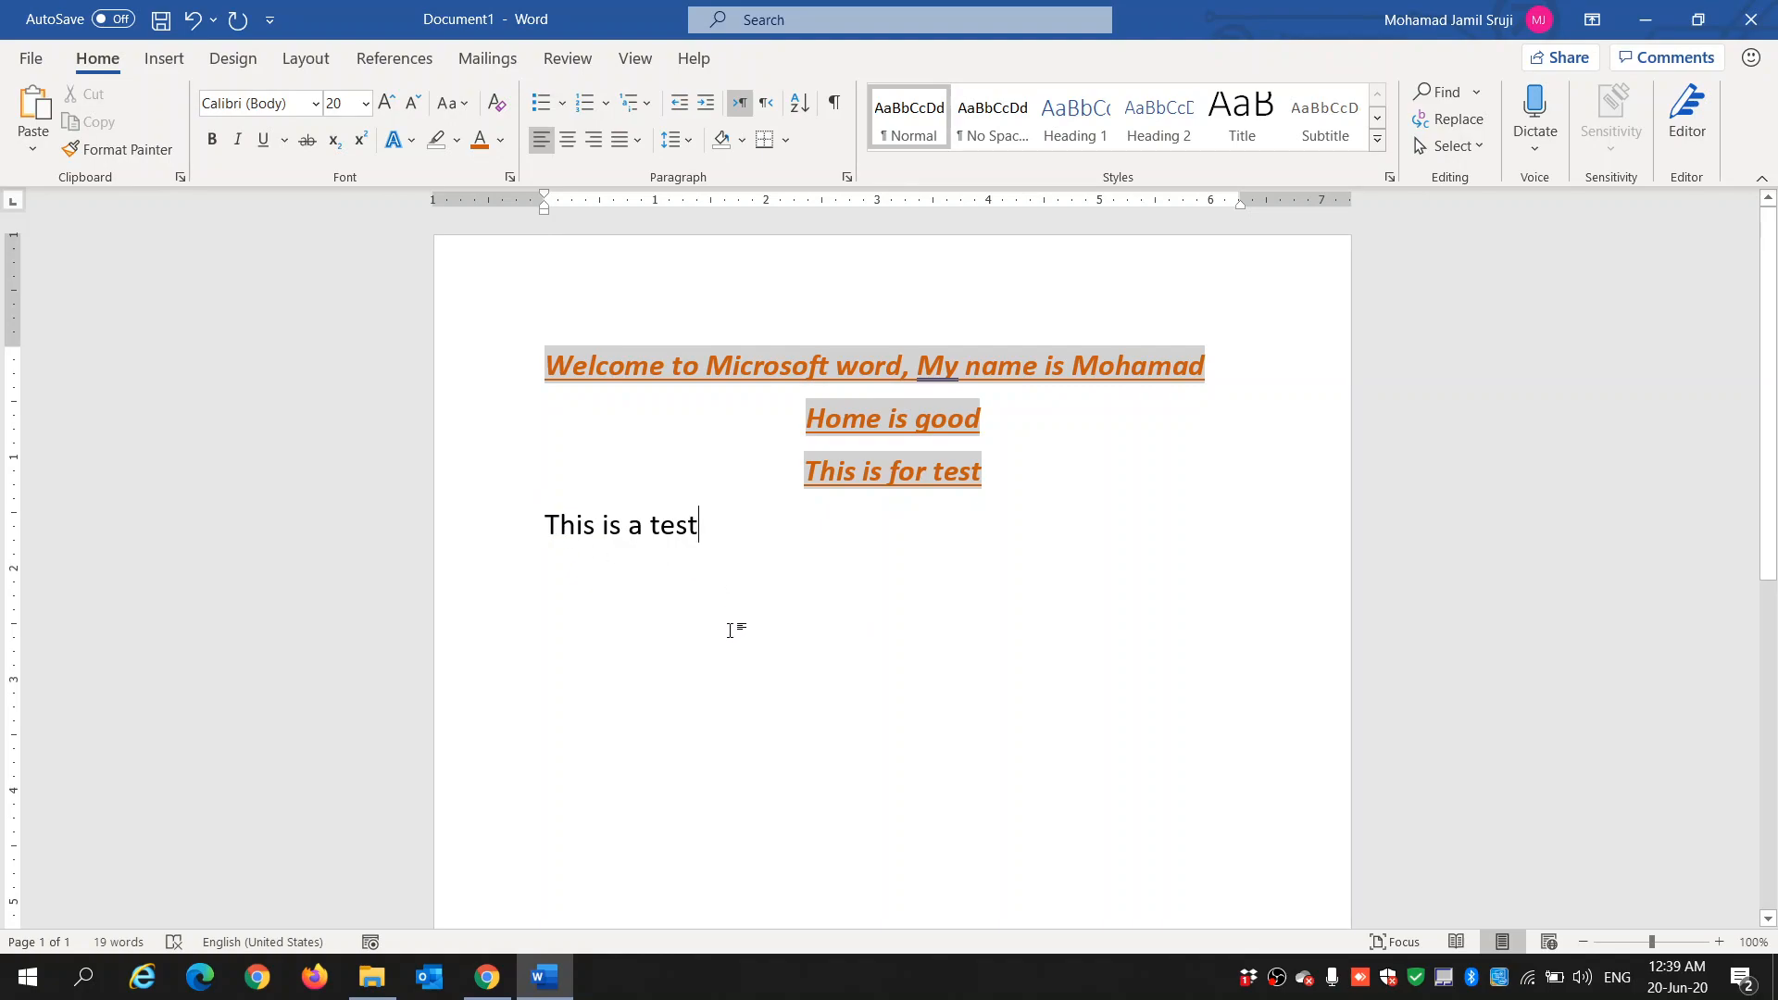
# - Add the lines "There is 5 apples." and "We have a meeting tomorrow." below "This is a test"
pyautogui.press('Return')
pyautogui.write('There is ')
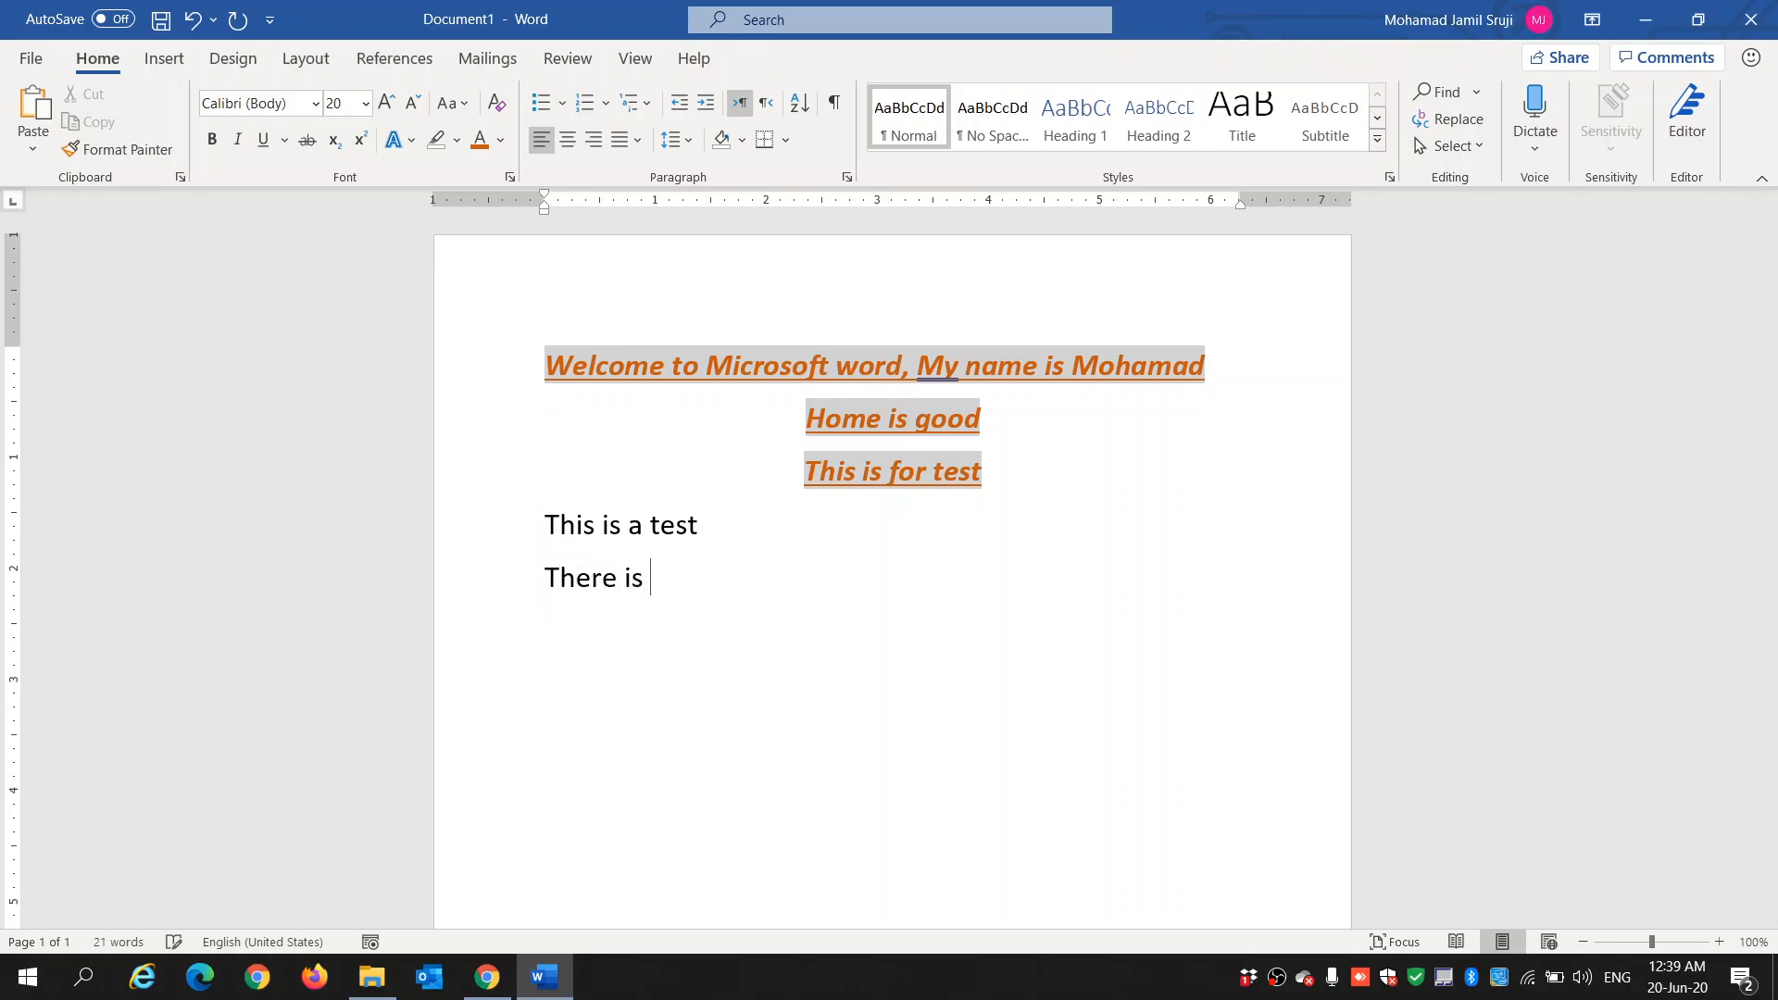
pyautogui.write('5 apples.')
pyautogui.press('Return')
pyautogui.write('W')
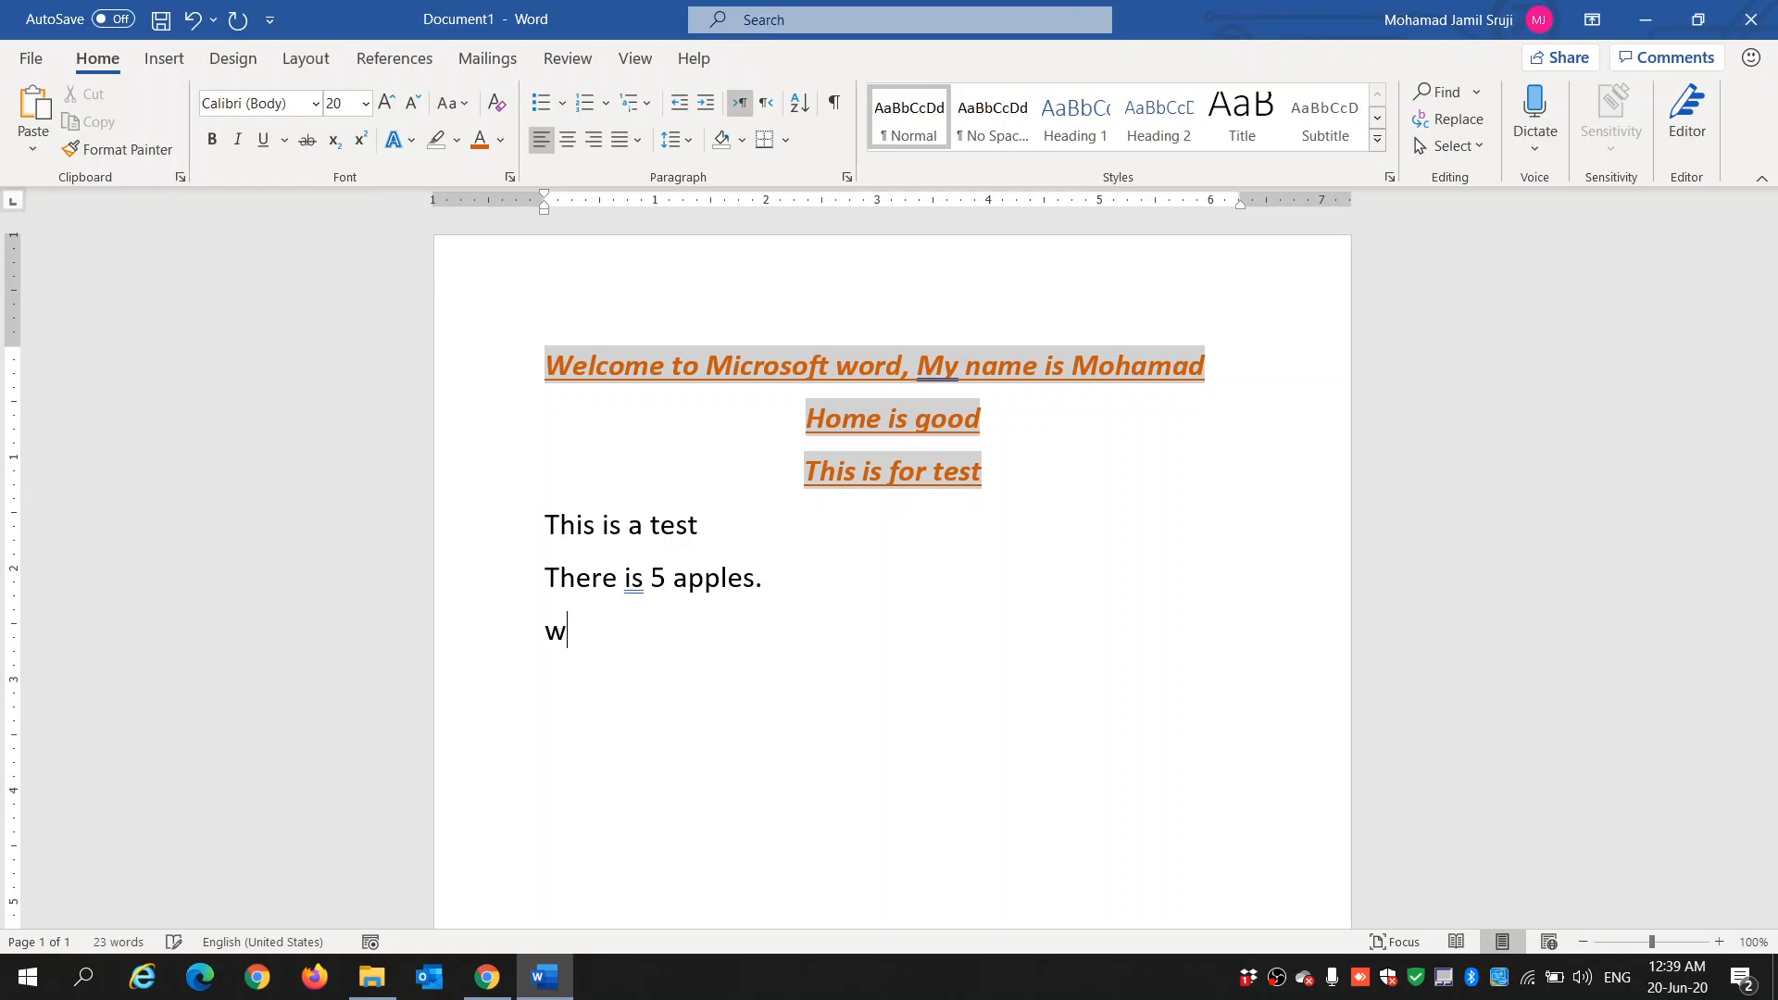
pyautogui.write('e have a meeting ')
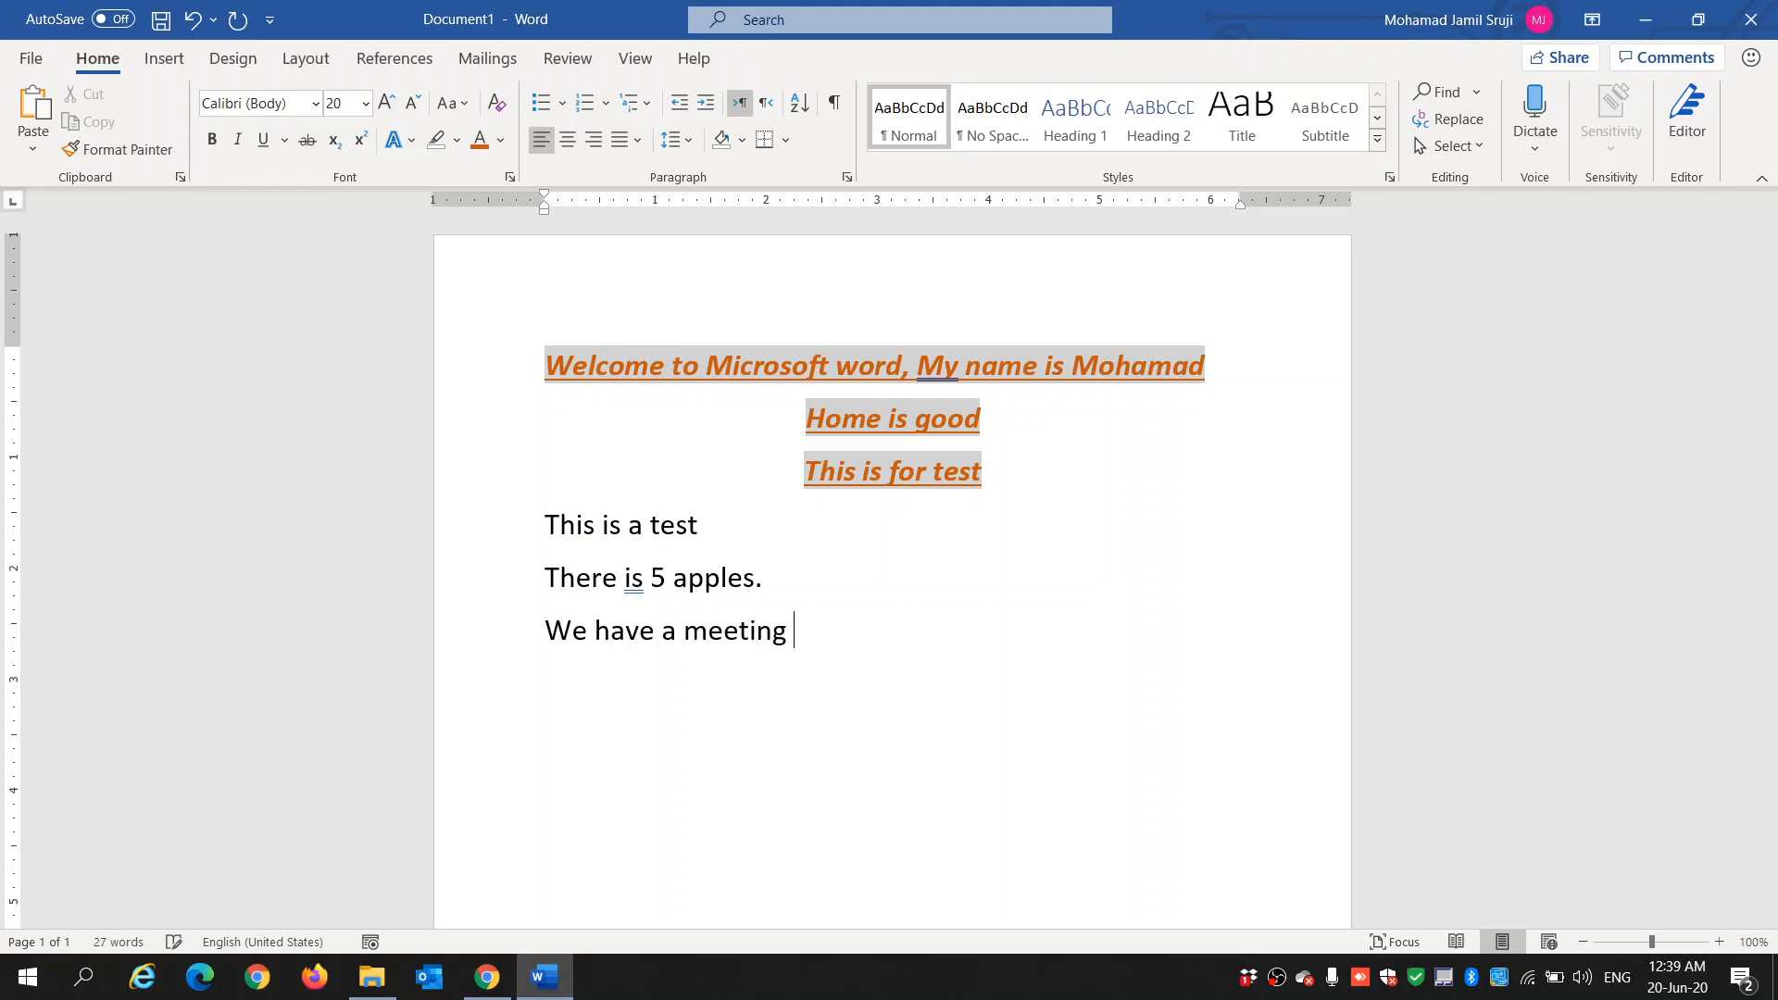
pyautogui.write('tomorrow.')
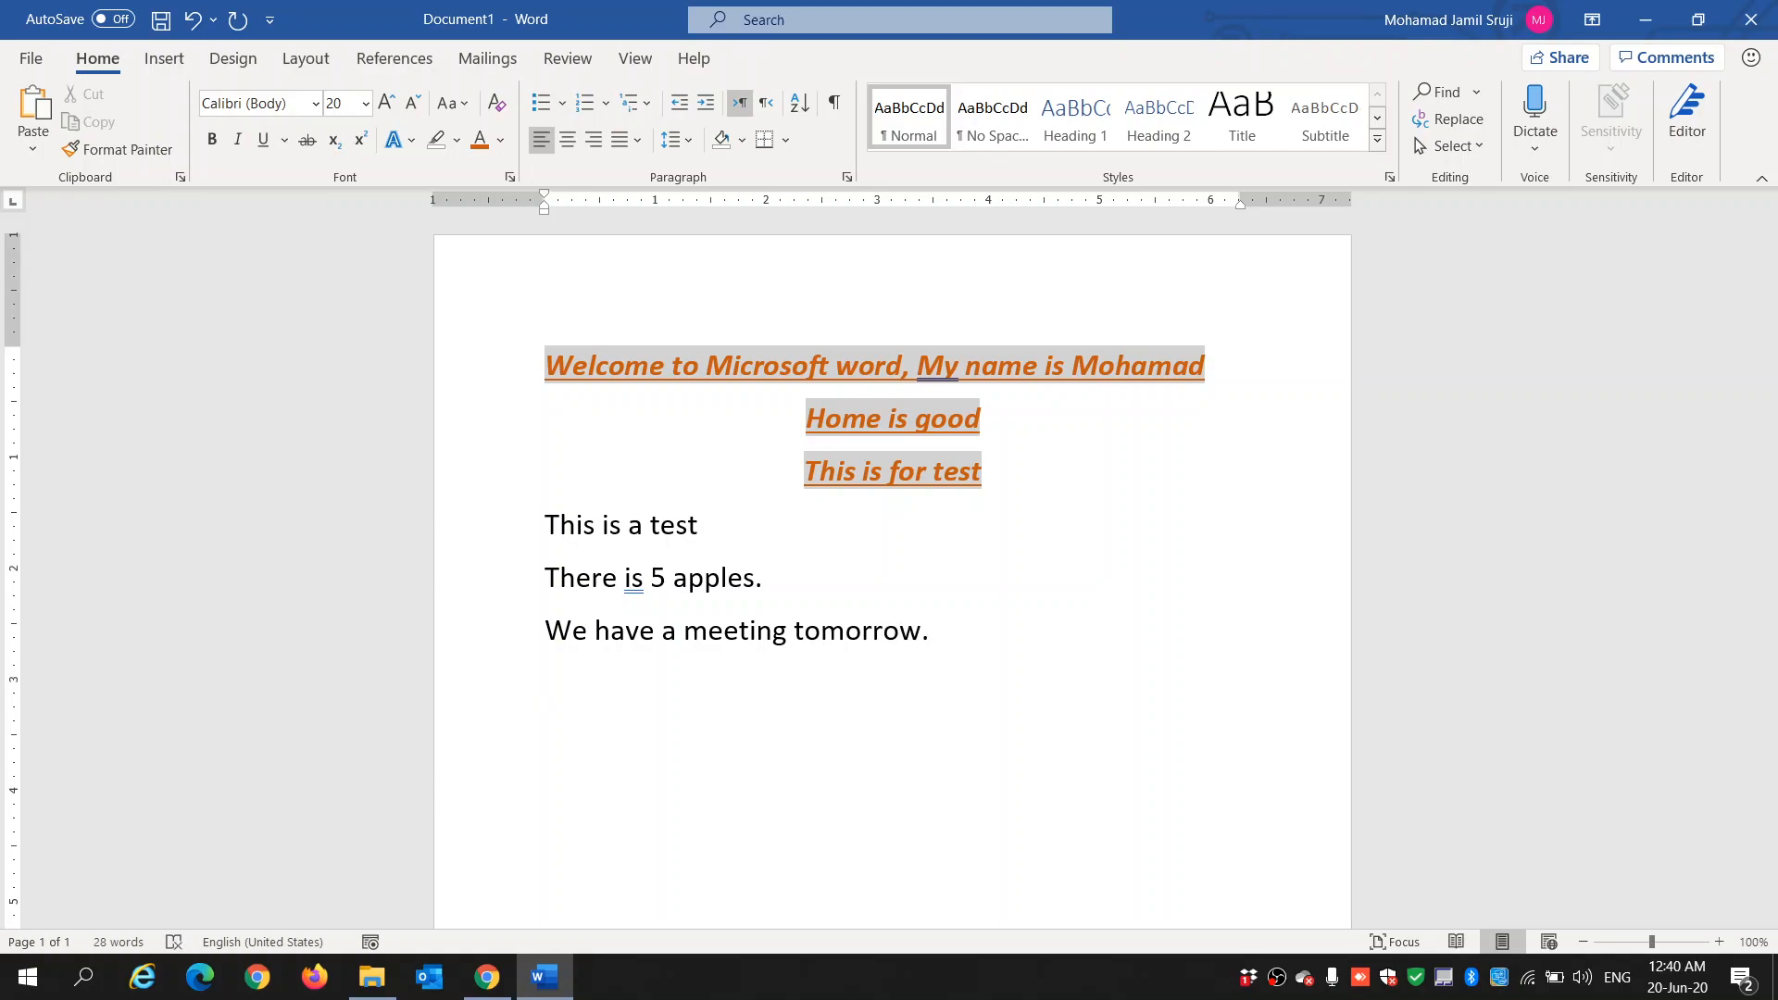
# - Turn the three plain lines from "This is a test" to "We have a meeting tomorrow." into a list with check mark bullets
pyautogui.moveTo(546, 525); pyautogui.dragTo(860, 669)
pyautogui.click(676, 684)
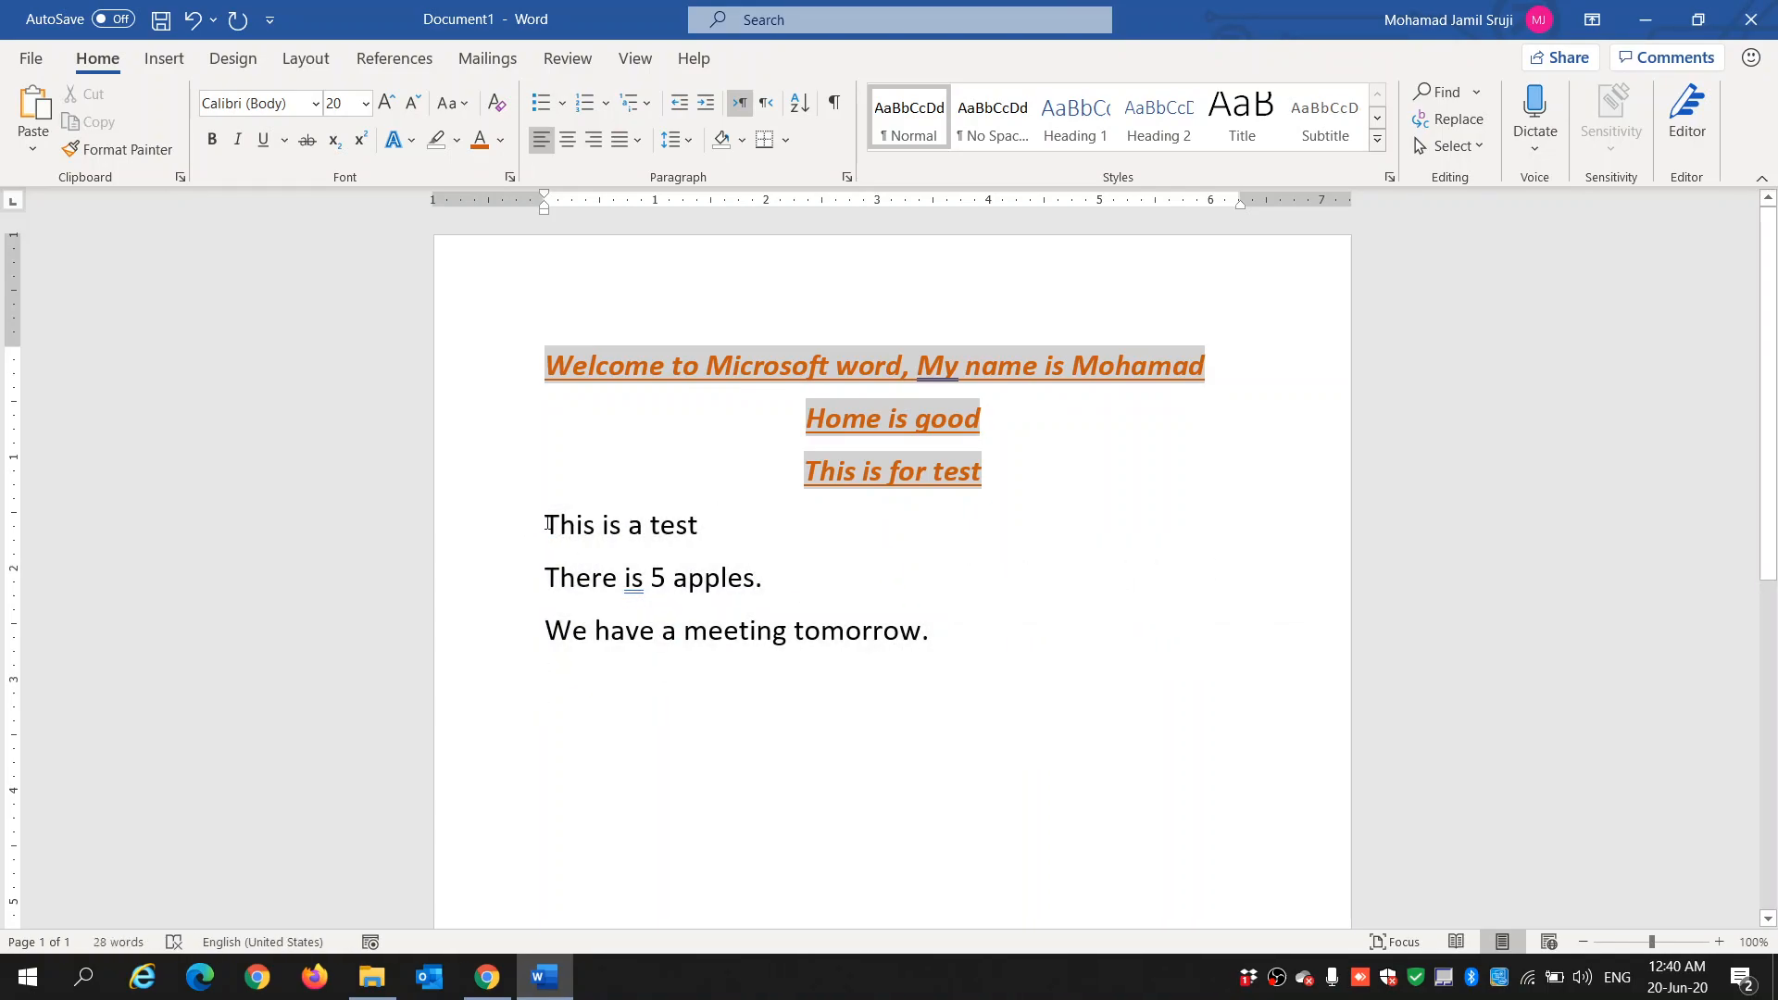
pyautogui.moveTo(548, 524); pyautogui.dragTo(984, 670)
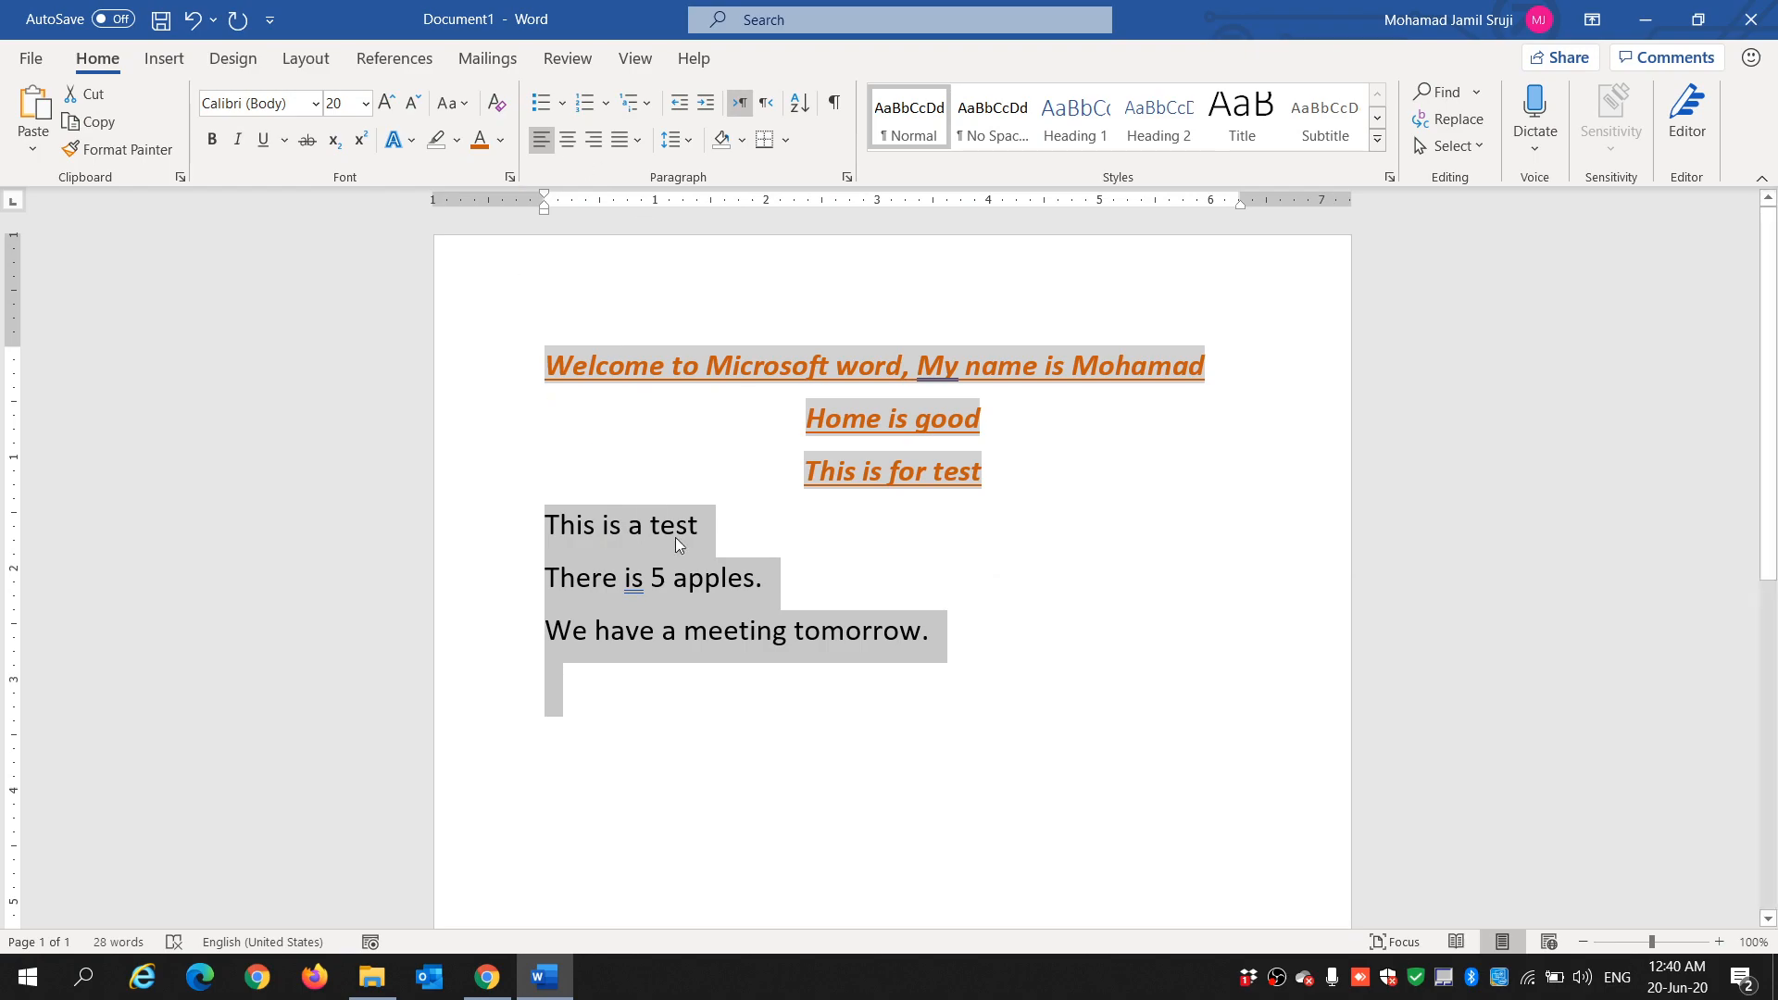
pyautogui.click(623, 683)
pyautogui.moveTo(546, 519); pyautogui.dragTo(941, 639)
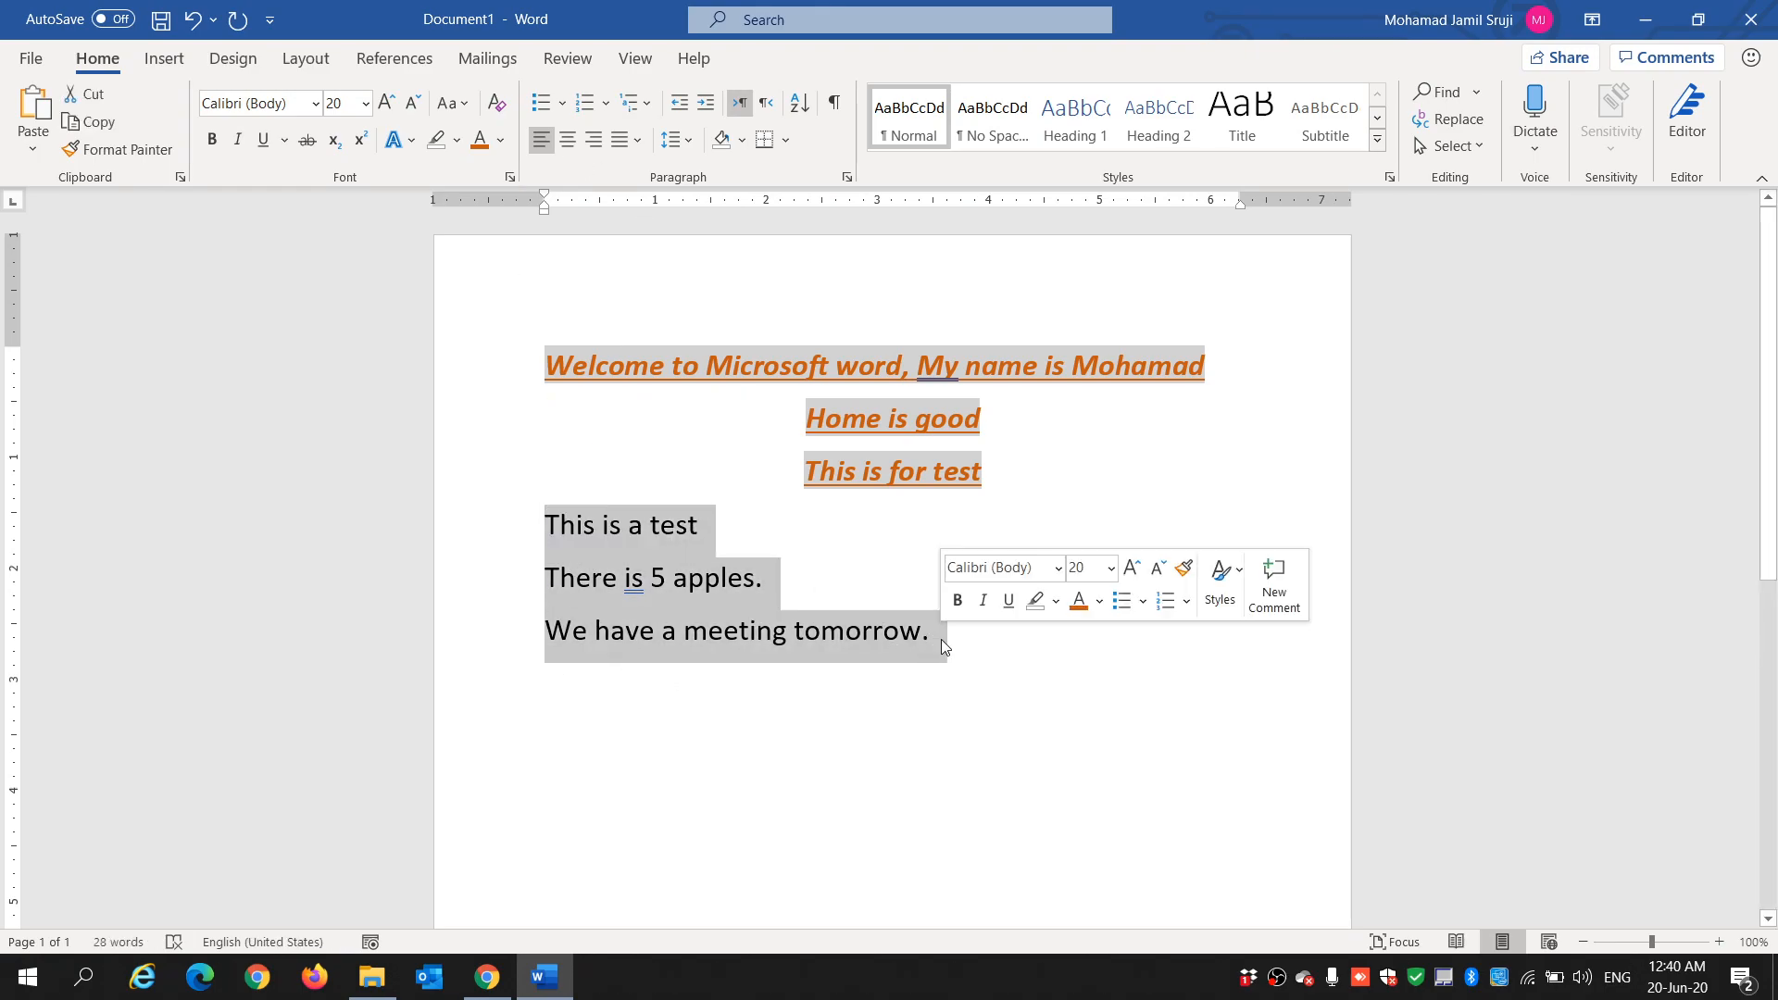
pyautogui.click(563, 104)
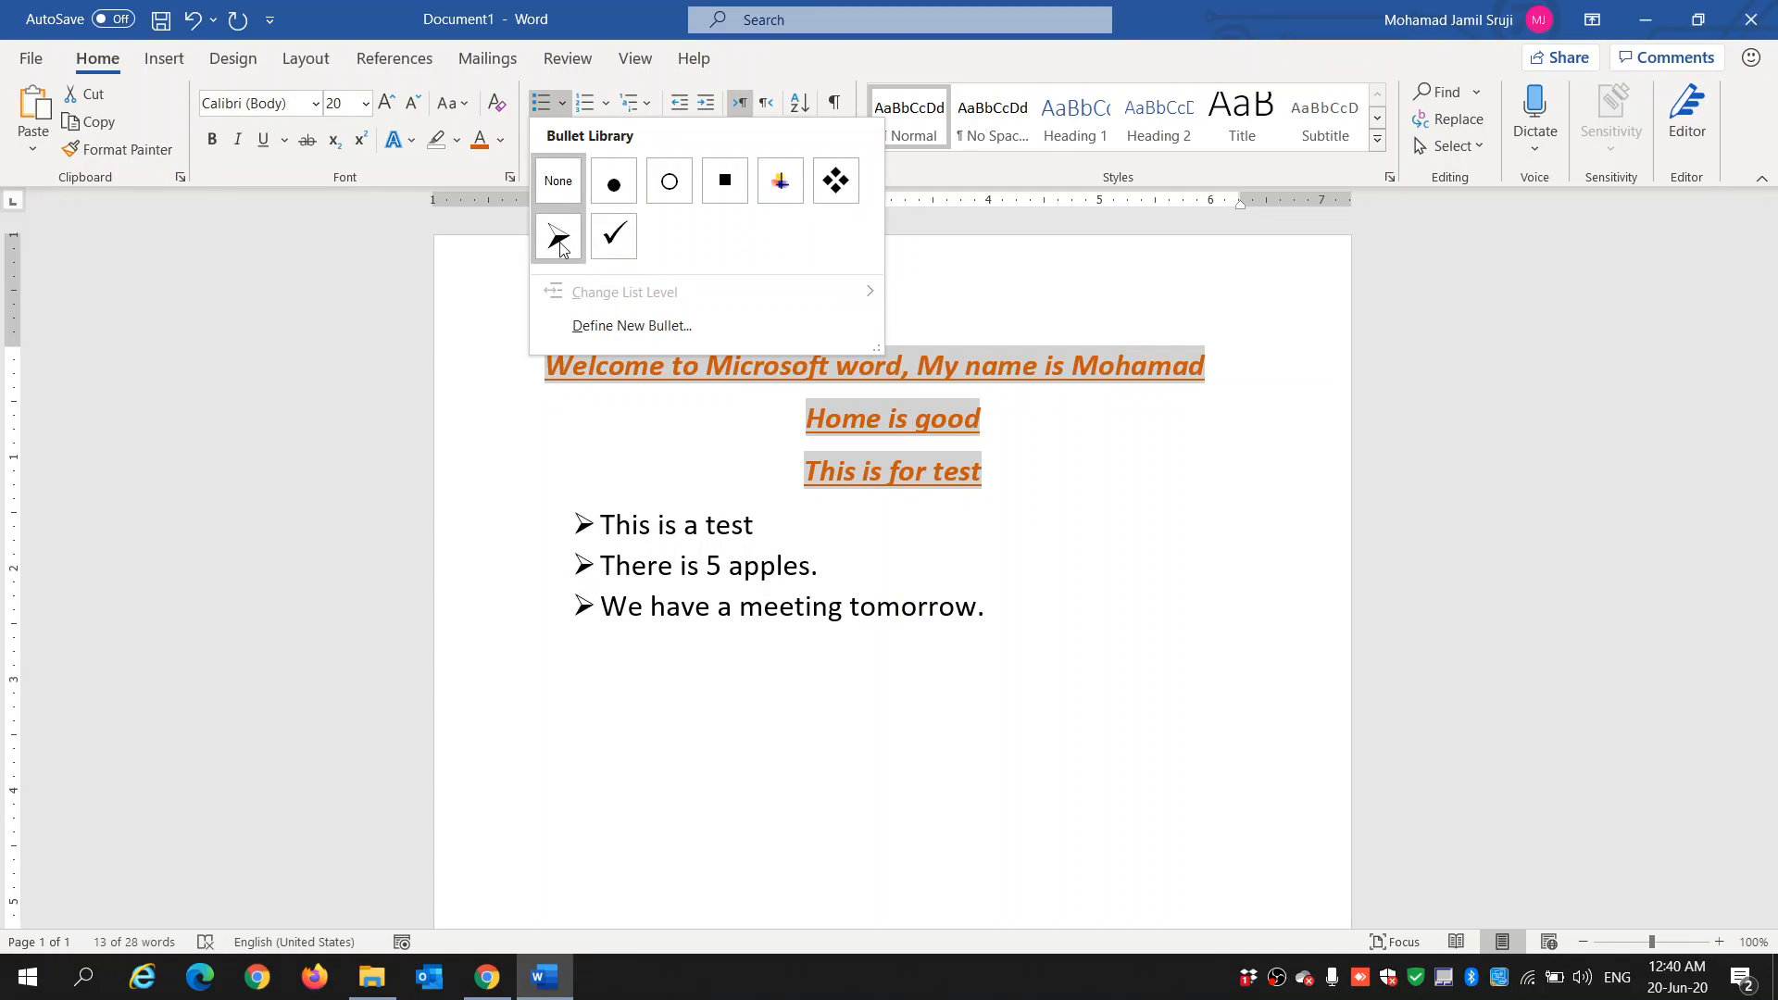
pyautogui.click(615, 238)
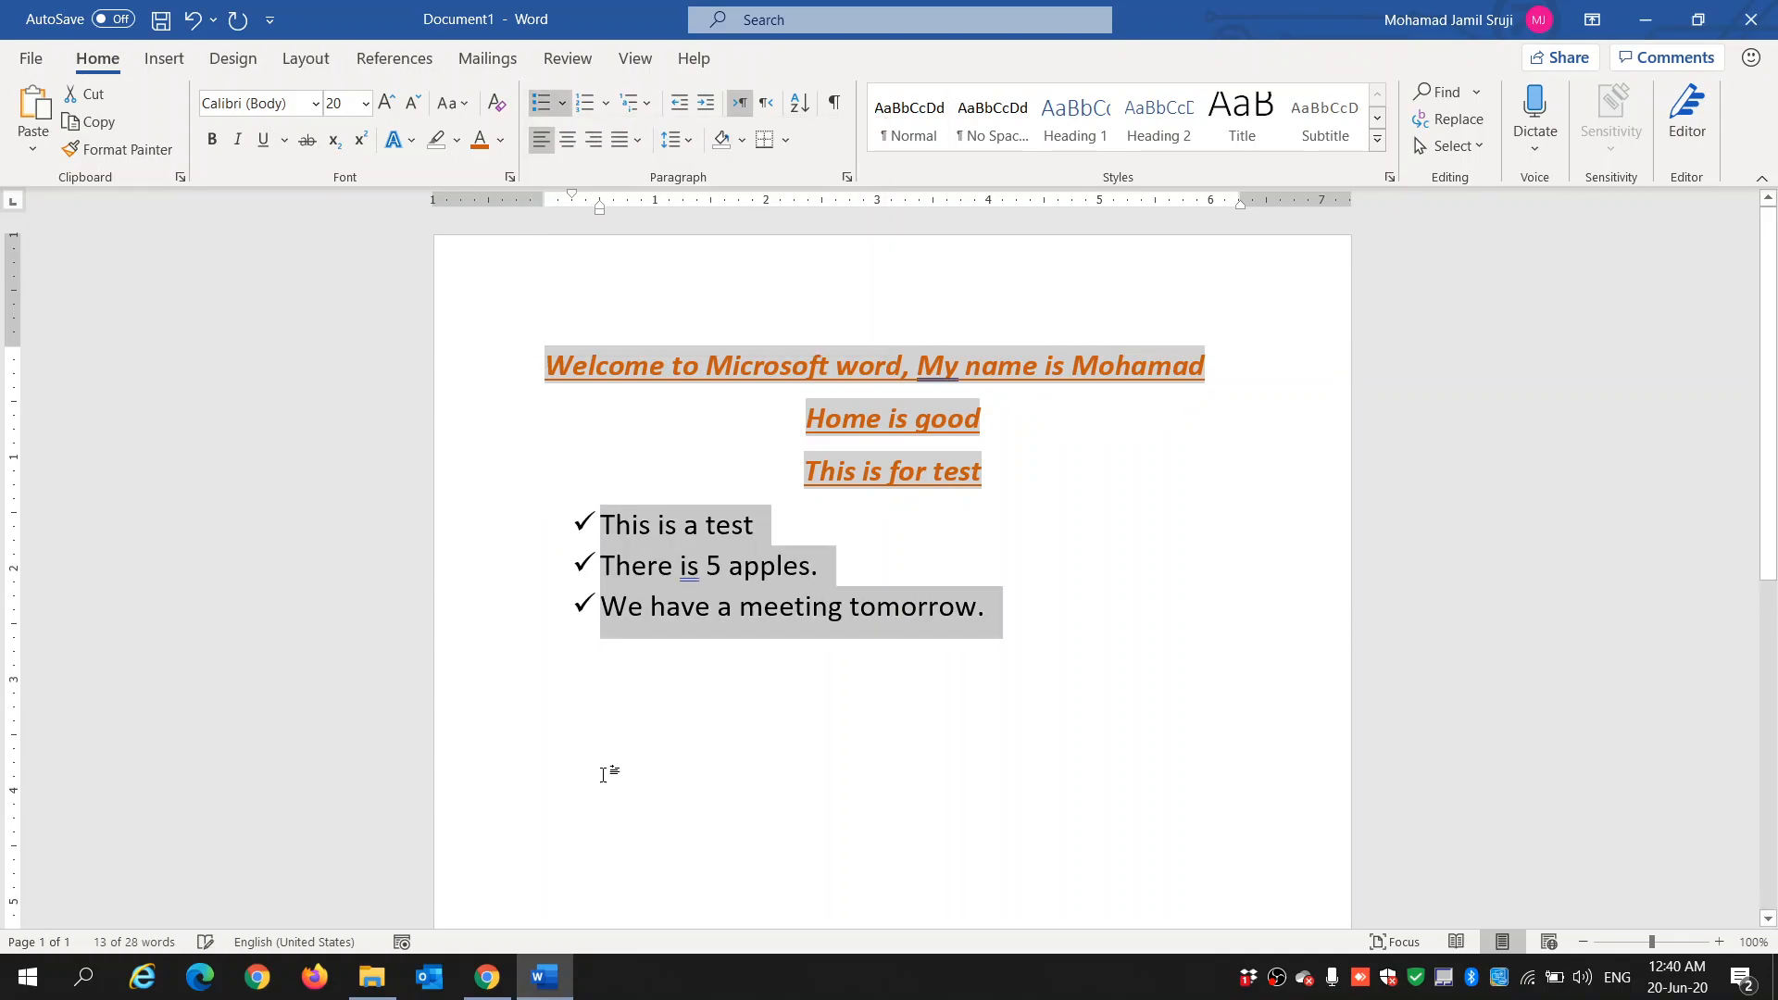
pyautogui.click(640, 664)
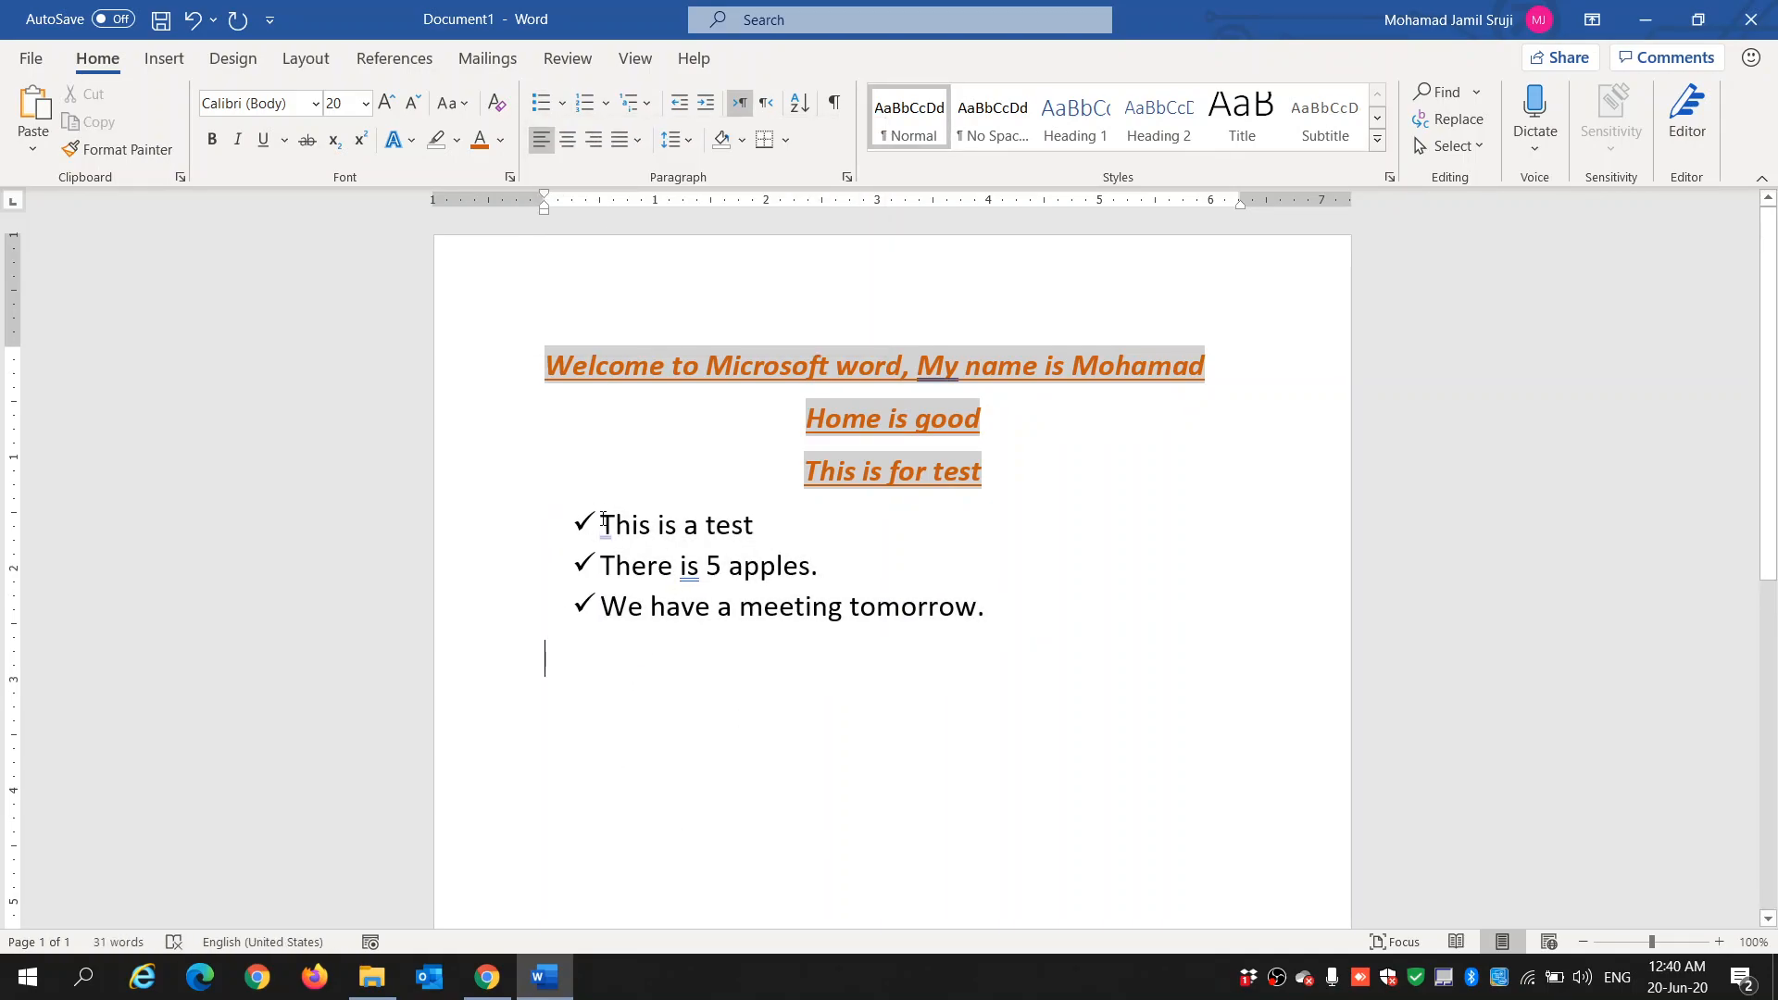
# - Add the item "Add a new task." at the end of the check mark list and start an unbulleted line below it
pyautogui.click(1004, 621)
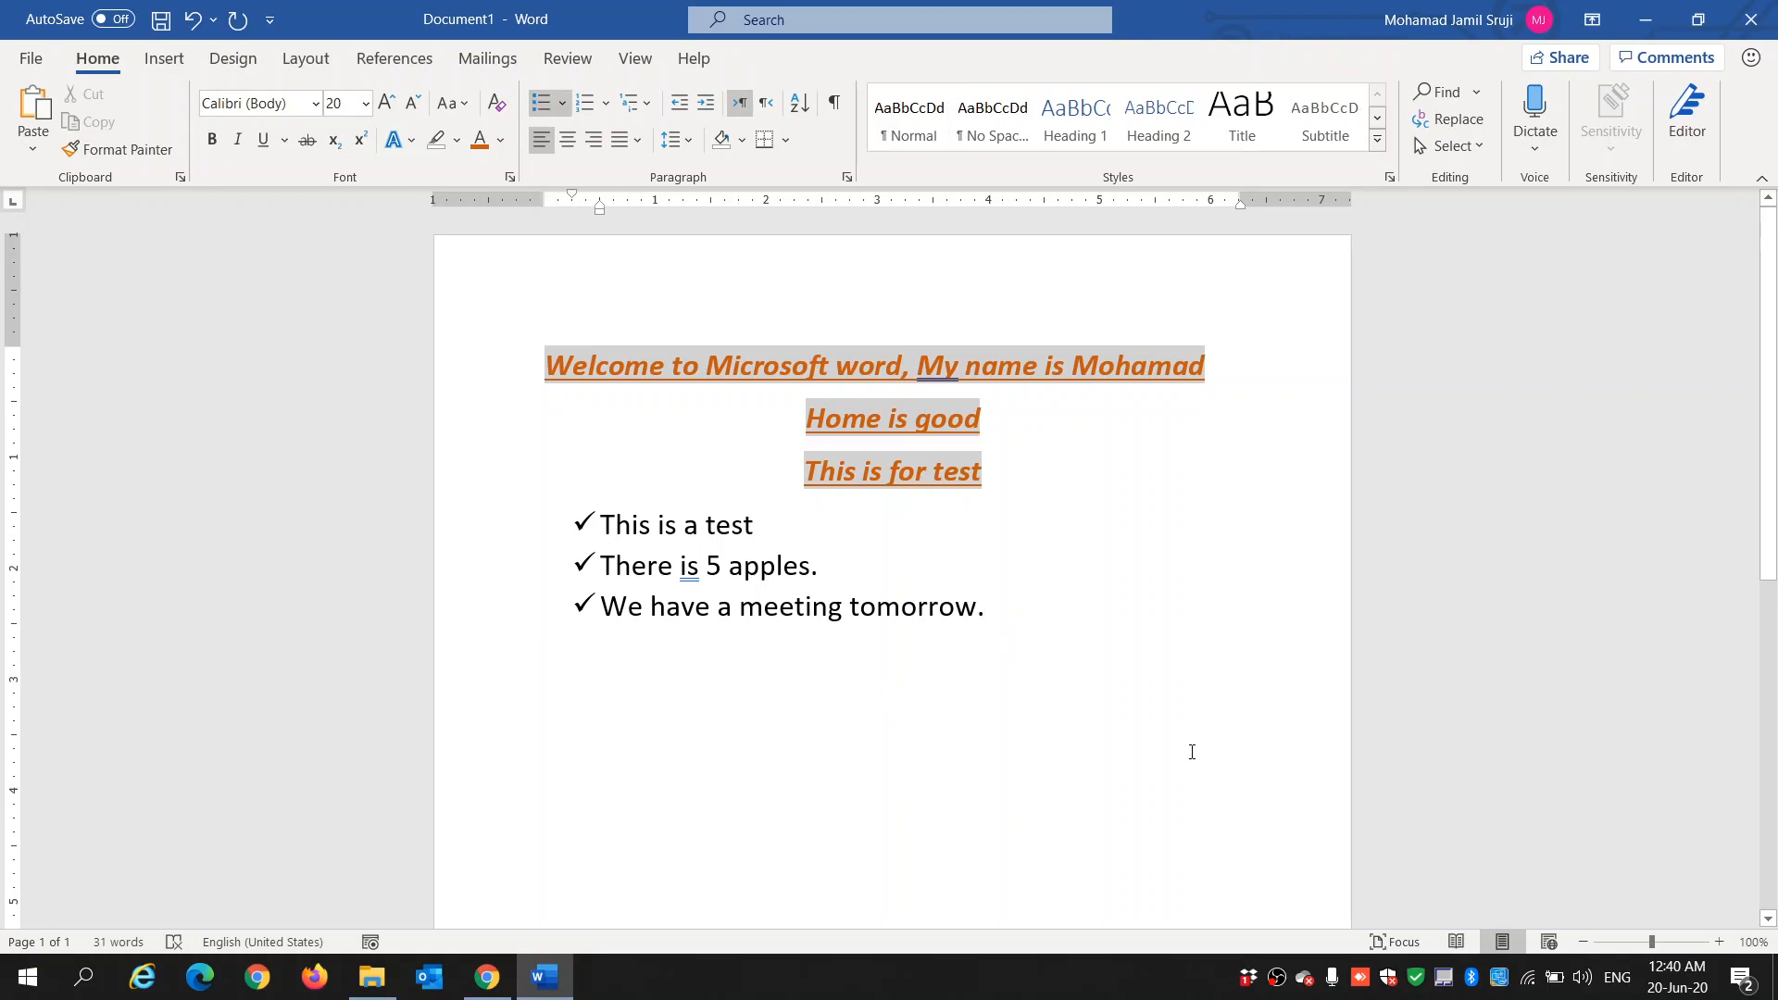
pyautogui.rightClick(688, 567)
pyautogui.click(989, 611)
pyautogui.press('Return')
pyautogui.write('add a new task.')
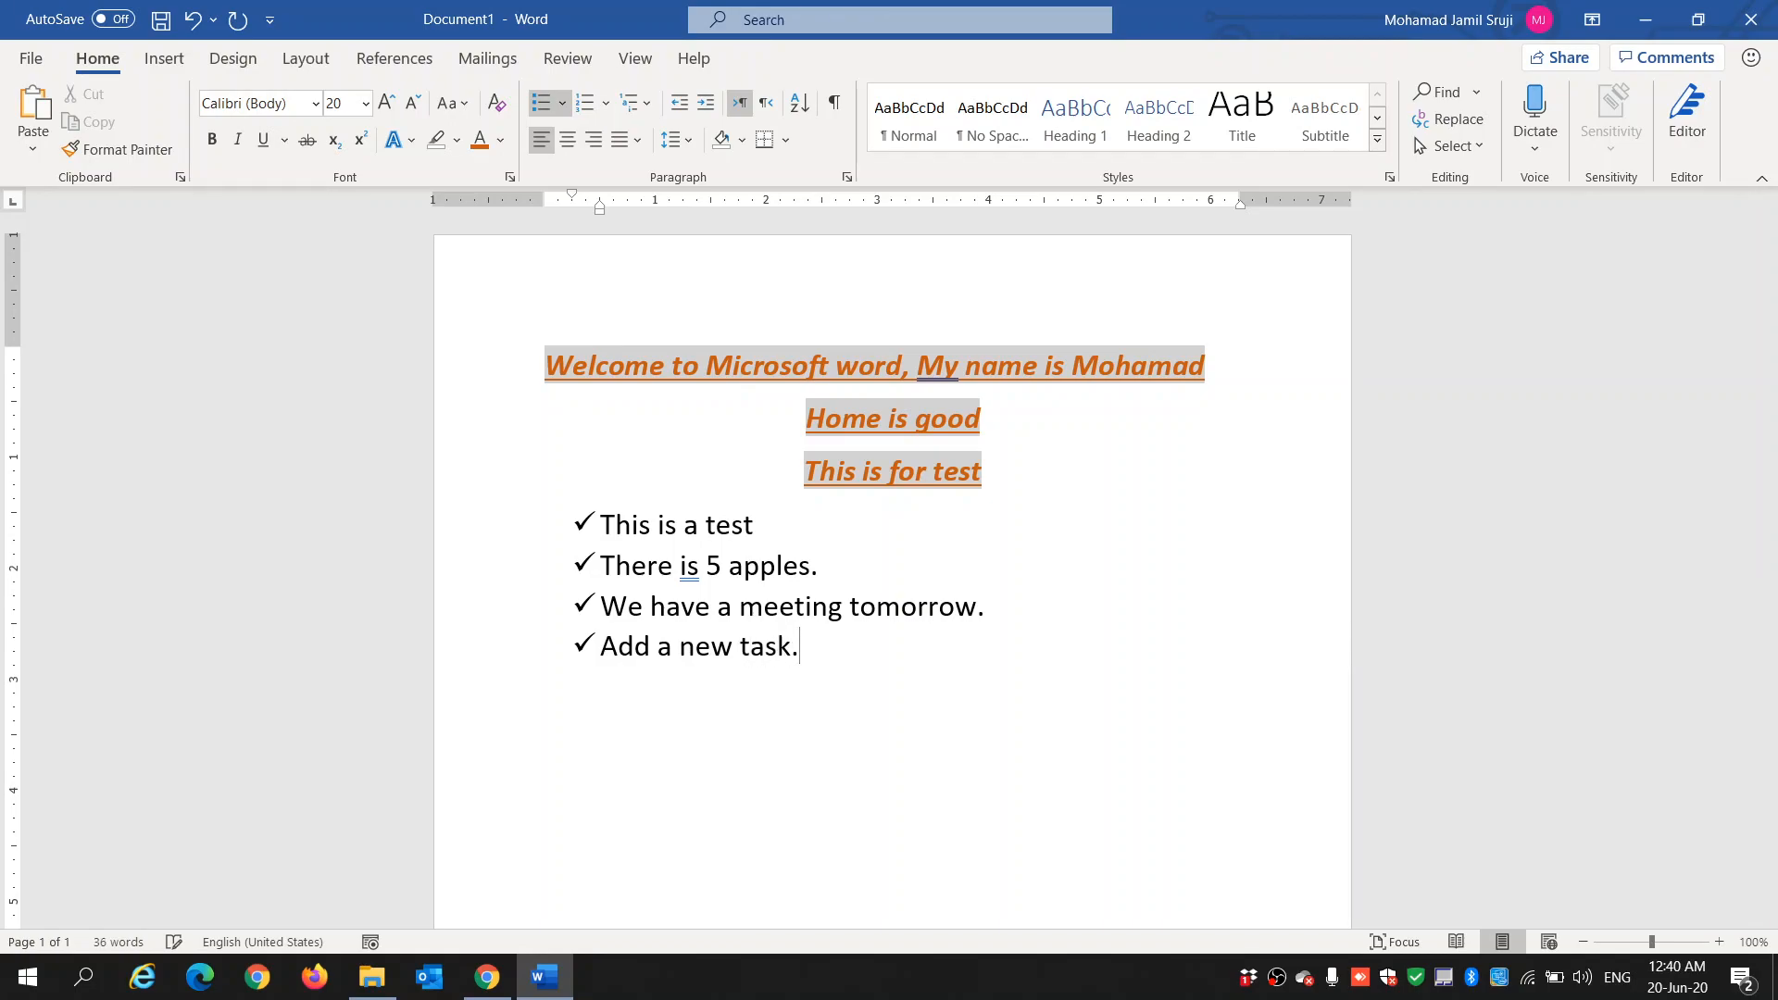
pyautogui.press('Return')
pyautogui.press('BackSpace')
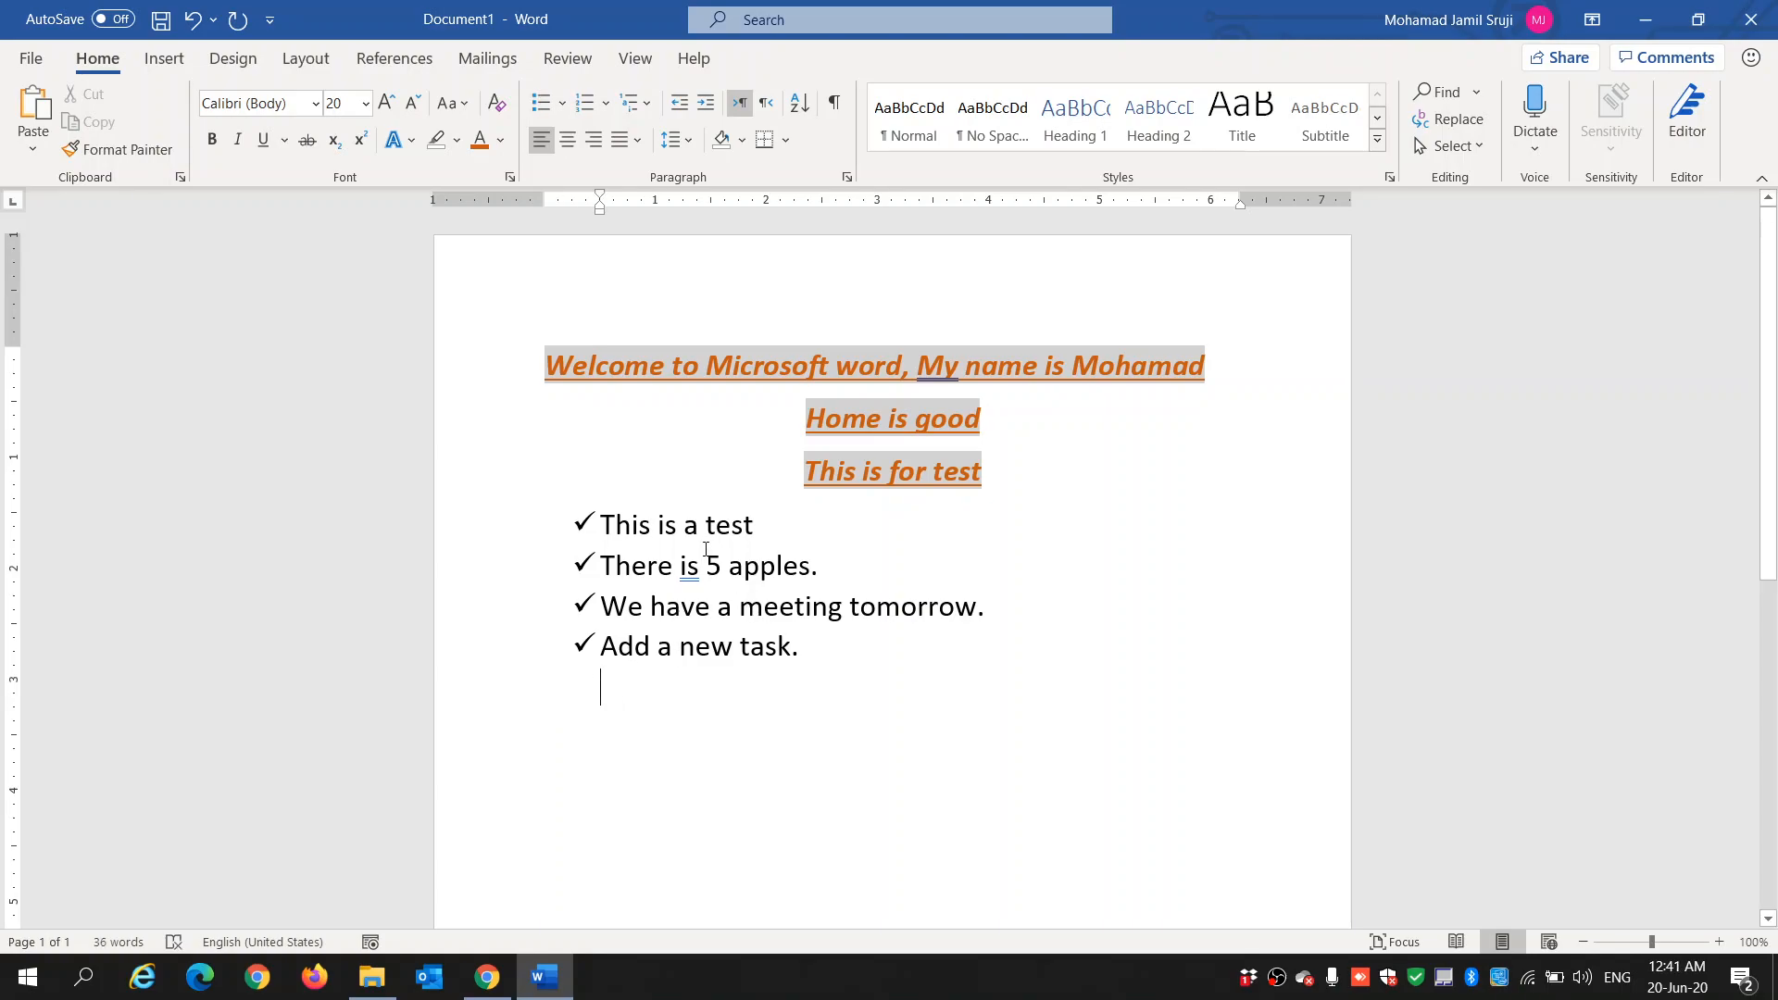
# - Correct "is" to "are" in the list item "There is 5 apples." using the grammar suggestion
pyautogui.click(824, 572)
pyautogui.tripleClick(824, 565)
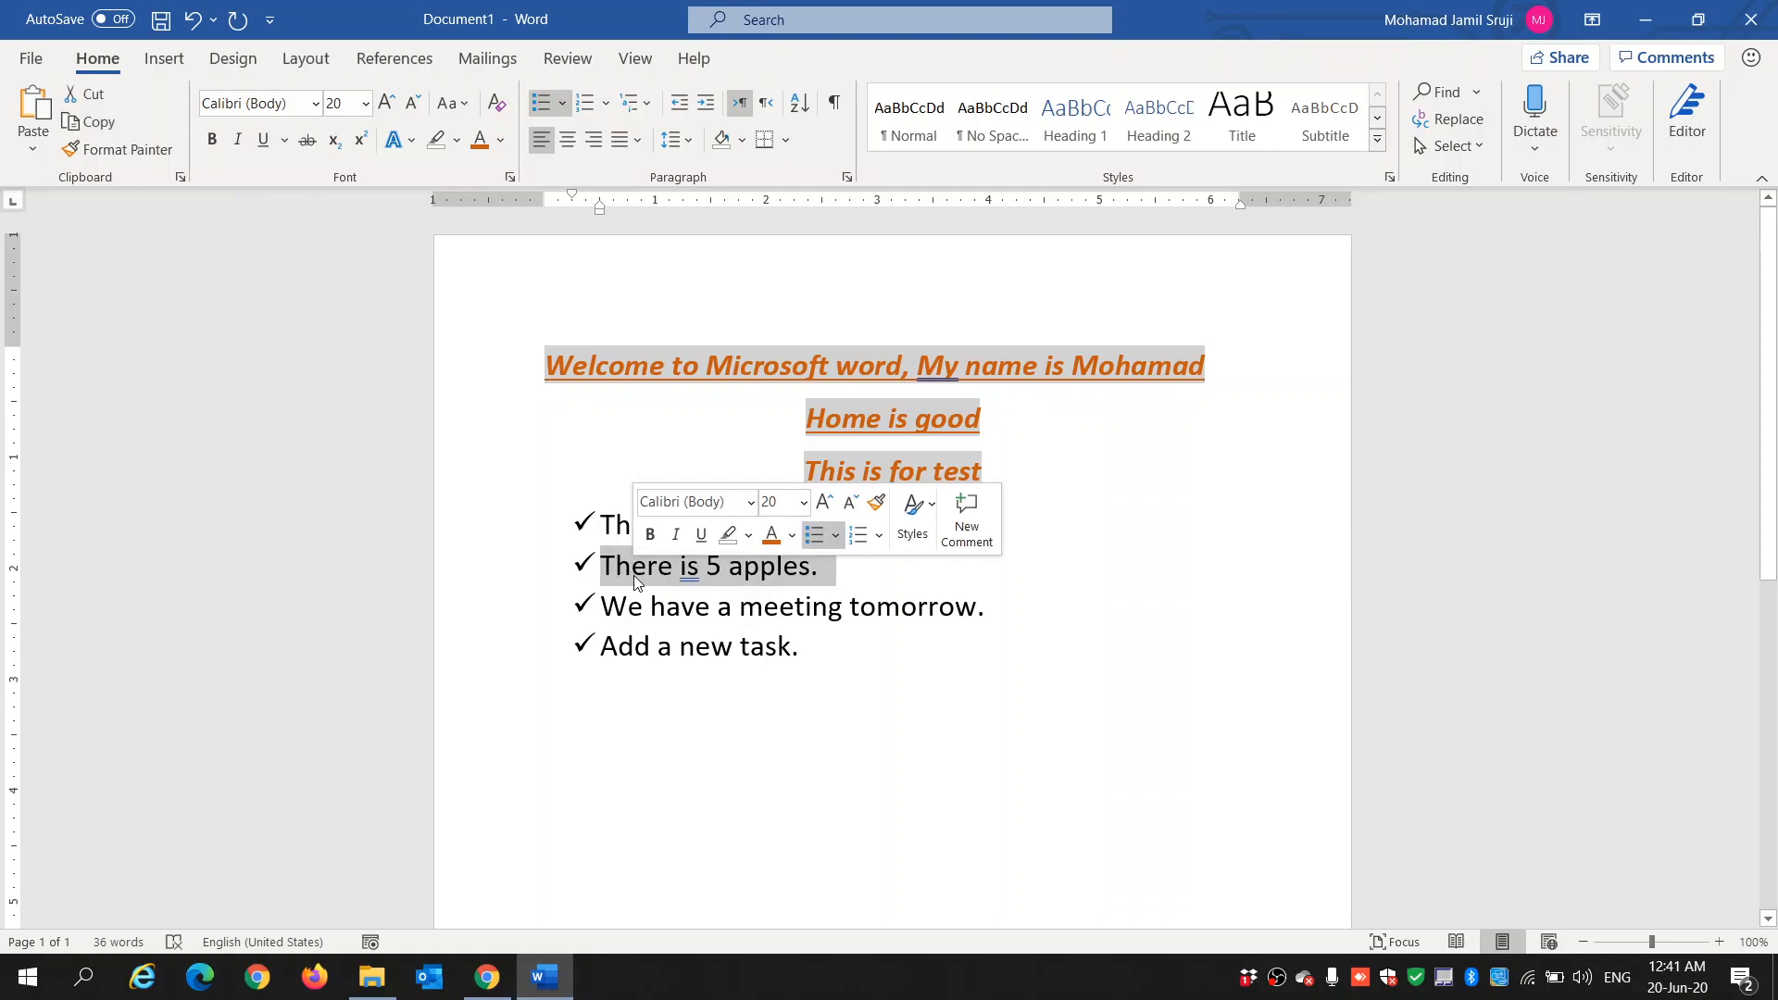
pyautogui.click(852, 572)
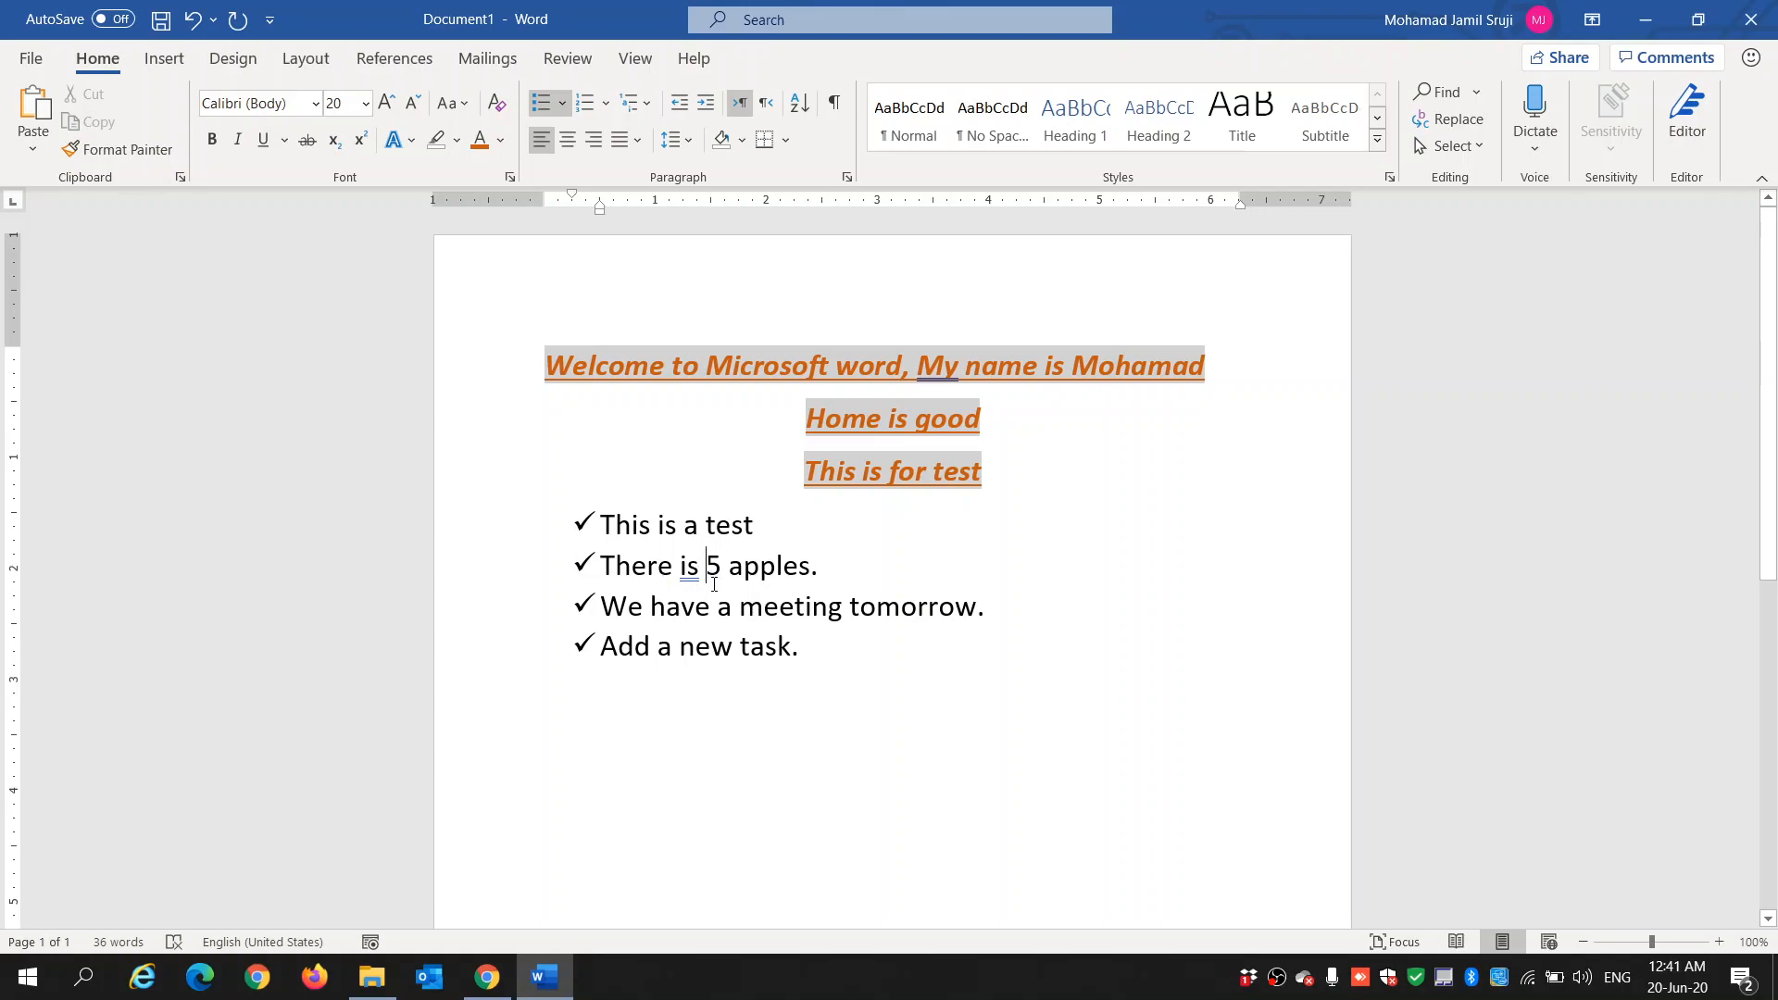
pyautogui.click(825, 567)
pyautogui.rightClick(690, 568)
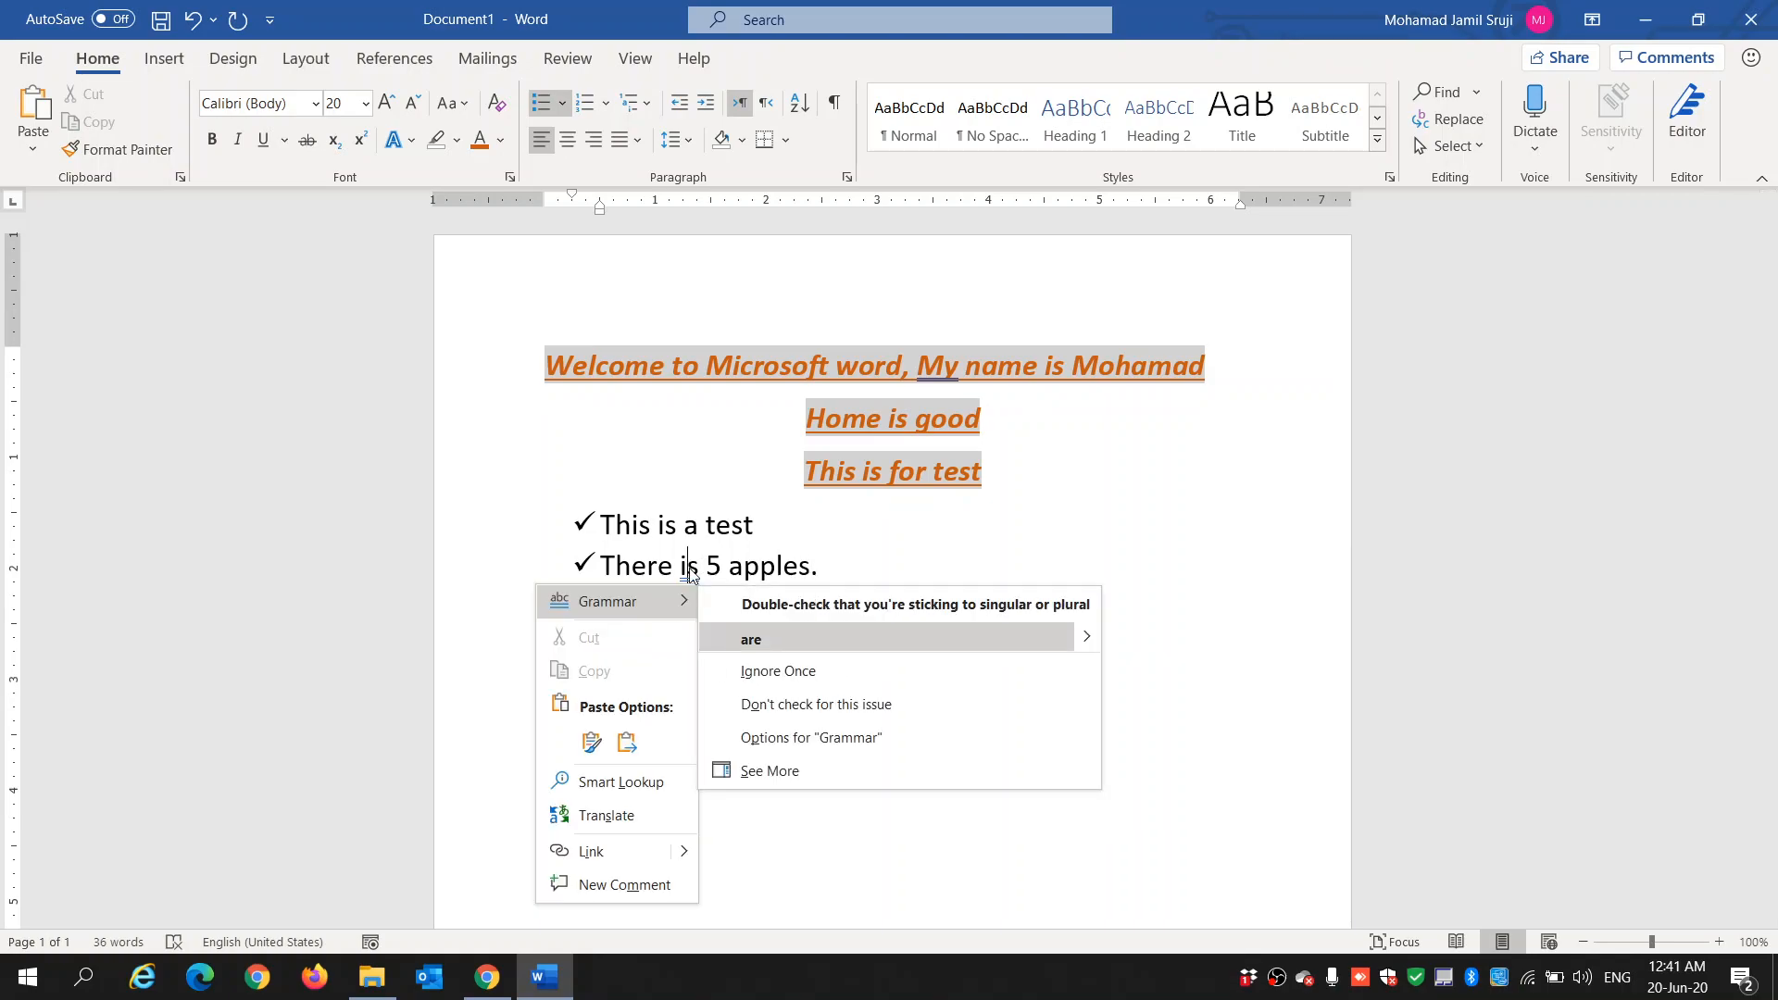
pyautogui.click(756, 640)
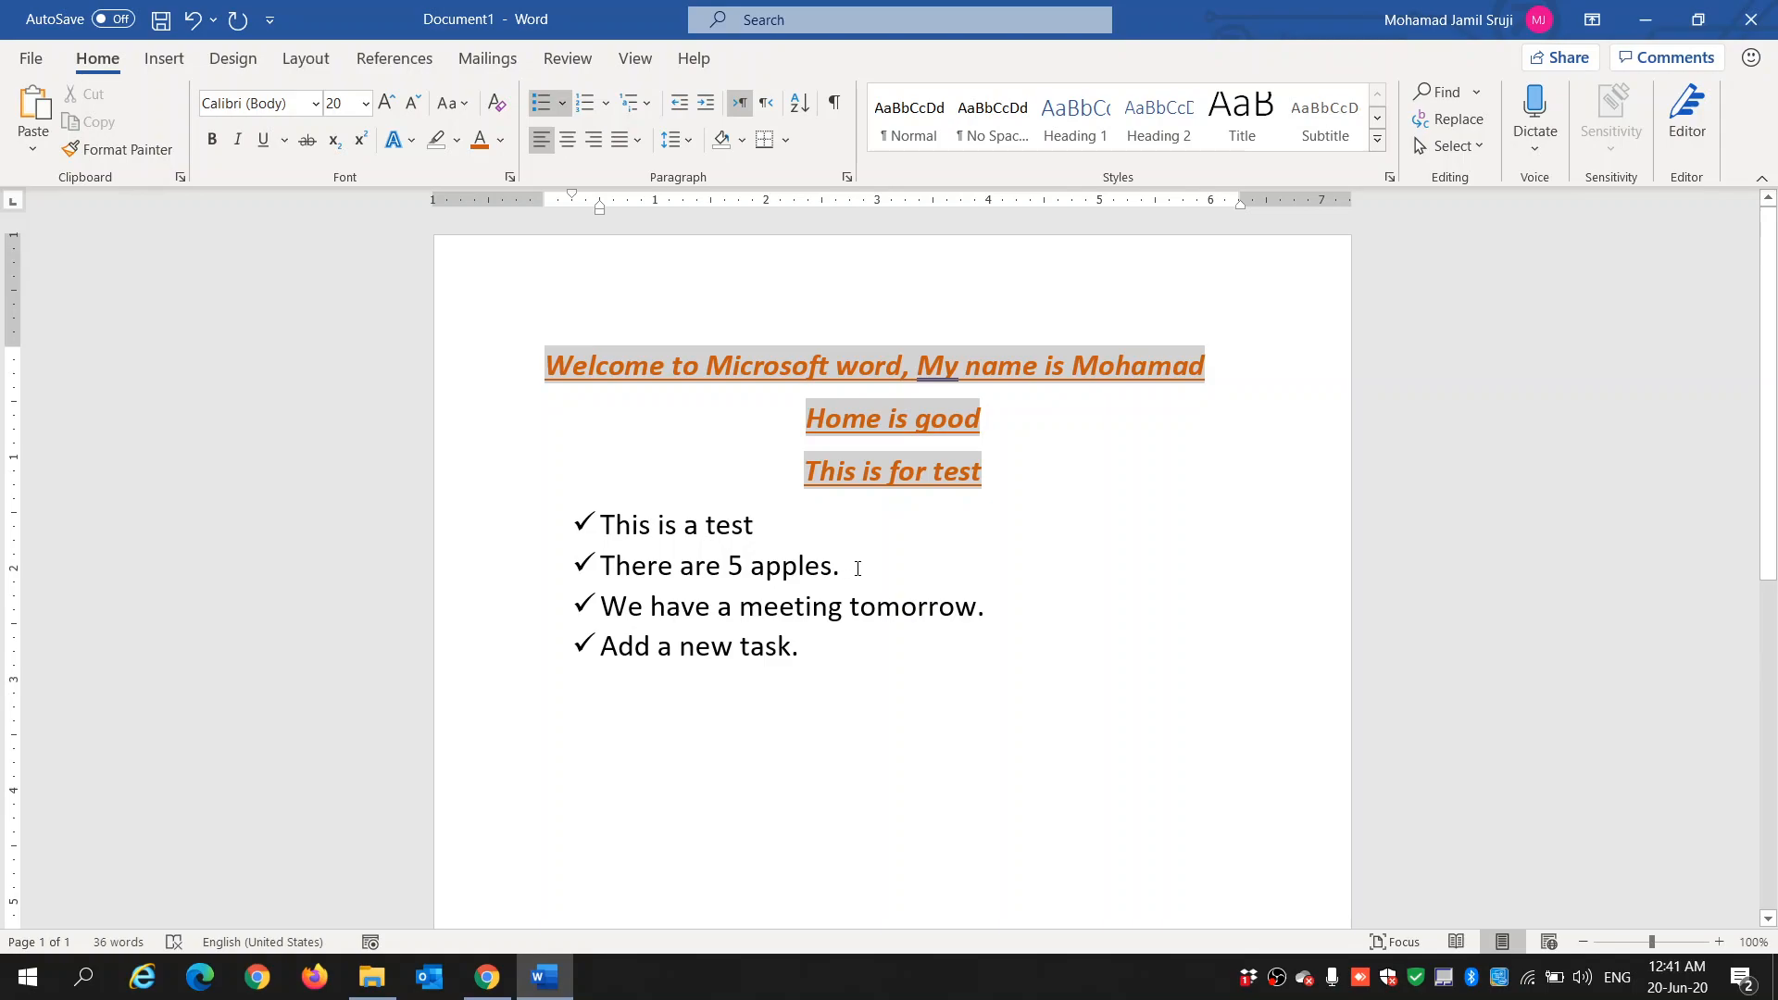
# - Insert a table with three columns and two rows on the blank line below the list
pyautogui.press('Return')
pyautogui.press('BackSpace')
pyautogui.click(163, 58)
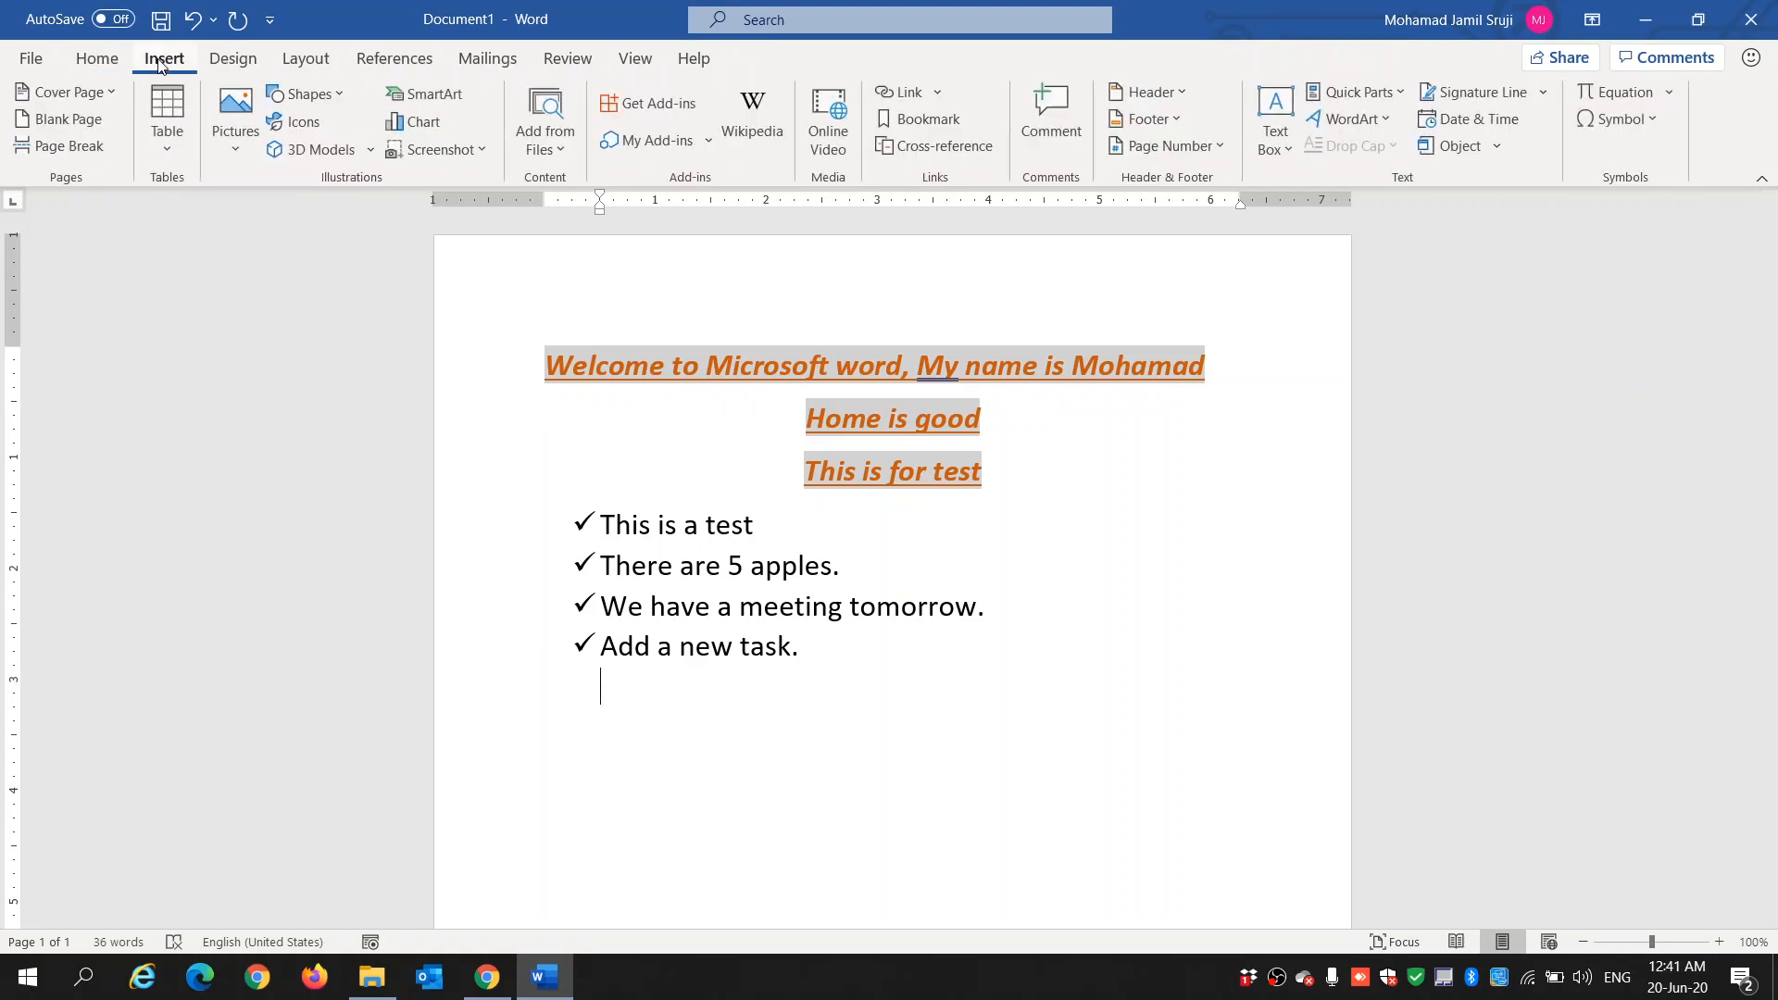
pyautogui.click(176, 153)
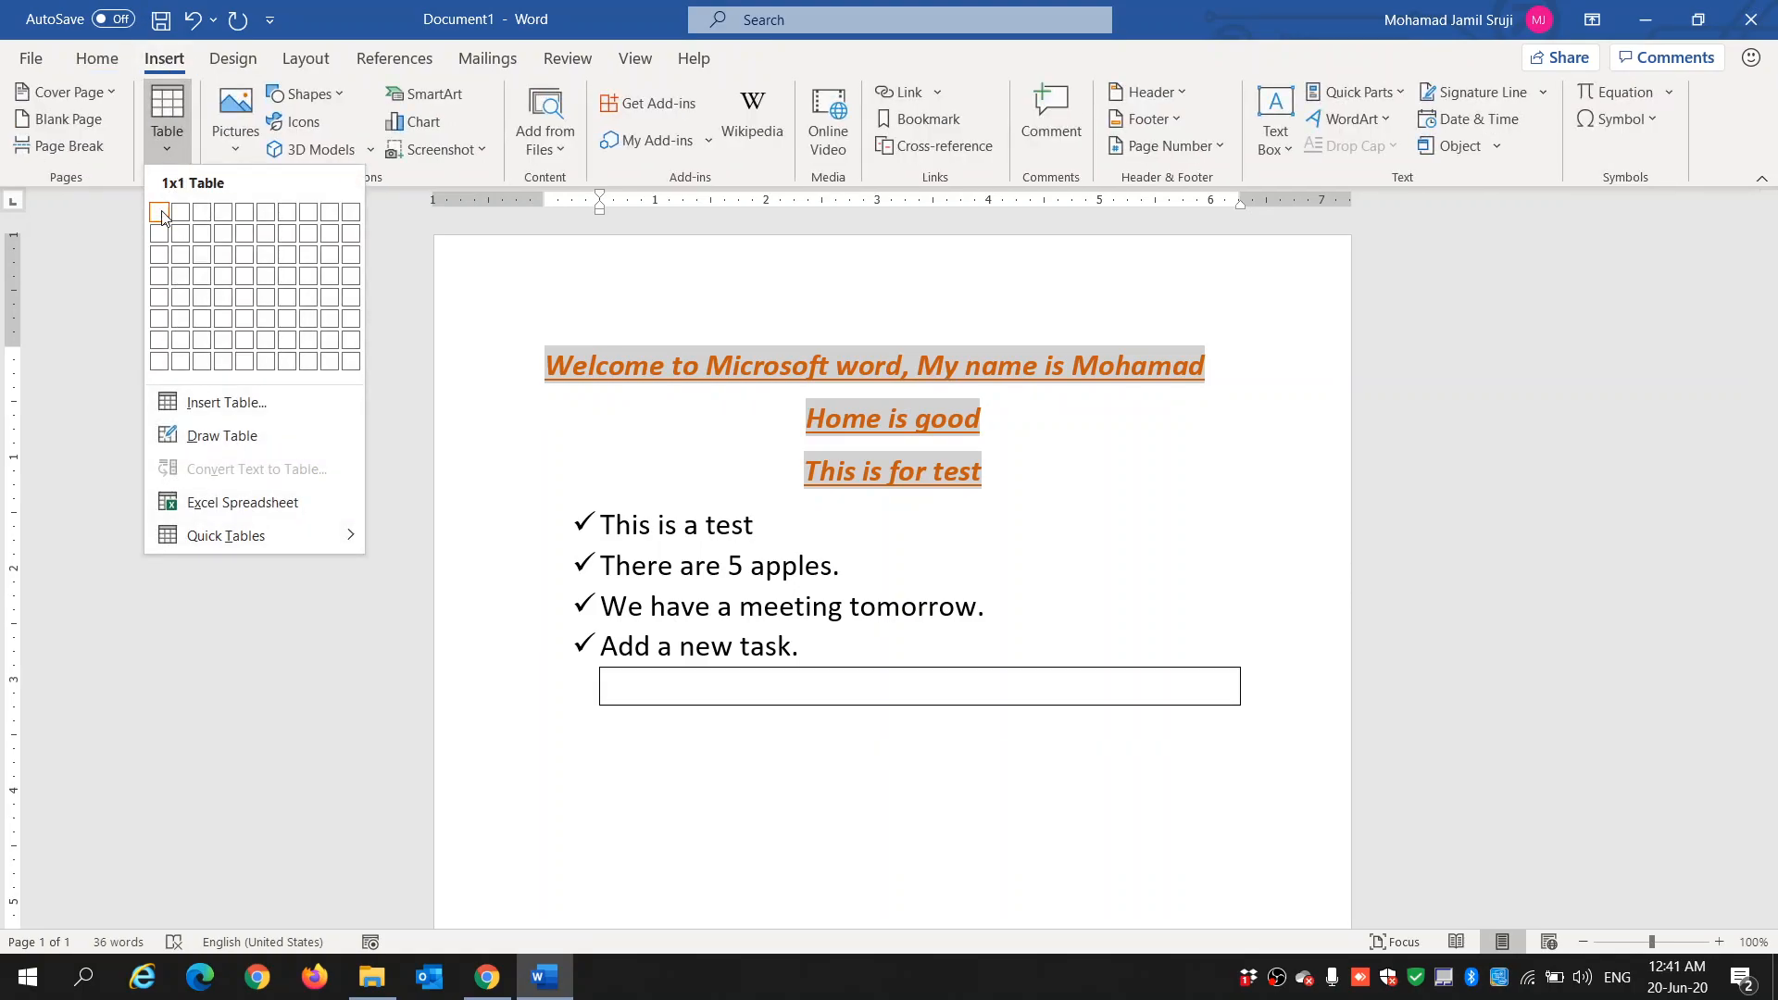
pyautogui.click(206, 235)
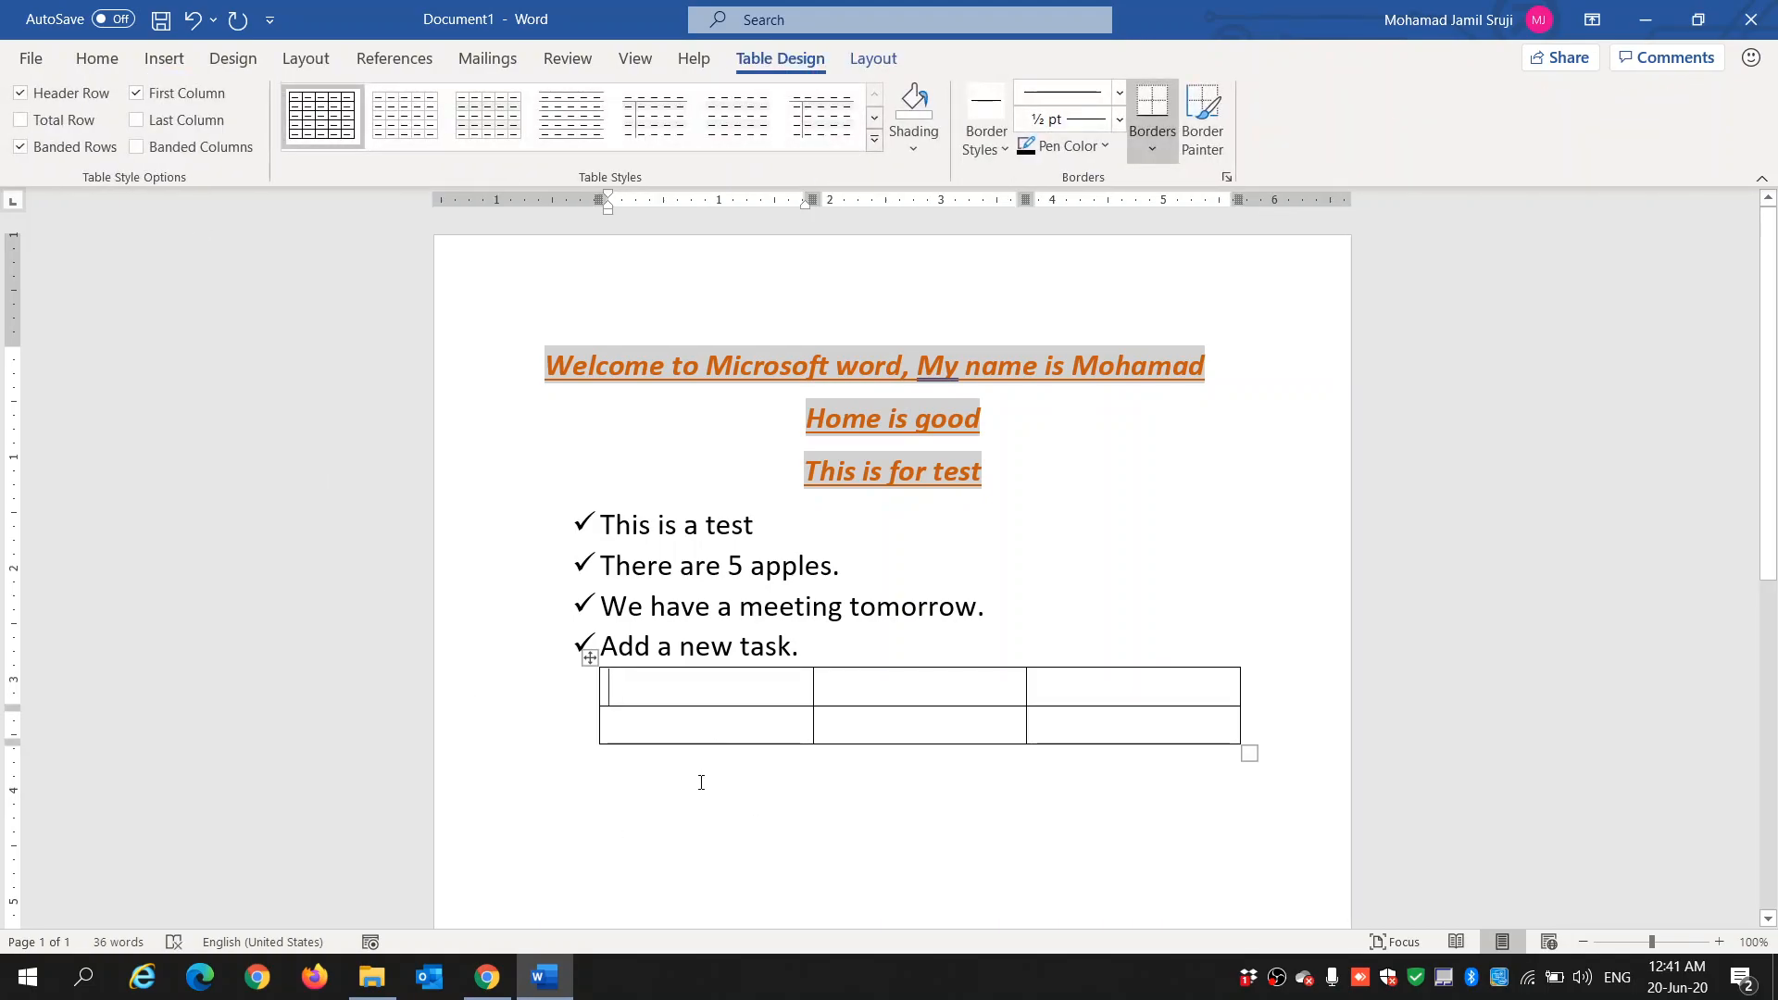
# - Fill the table's header row with "Name", "Age" and "School"
pyautogui.write('Name')
pyautogui.press('Tab')
pyautogui.write('age')
pyautogui.press('Tab')
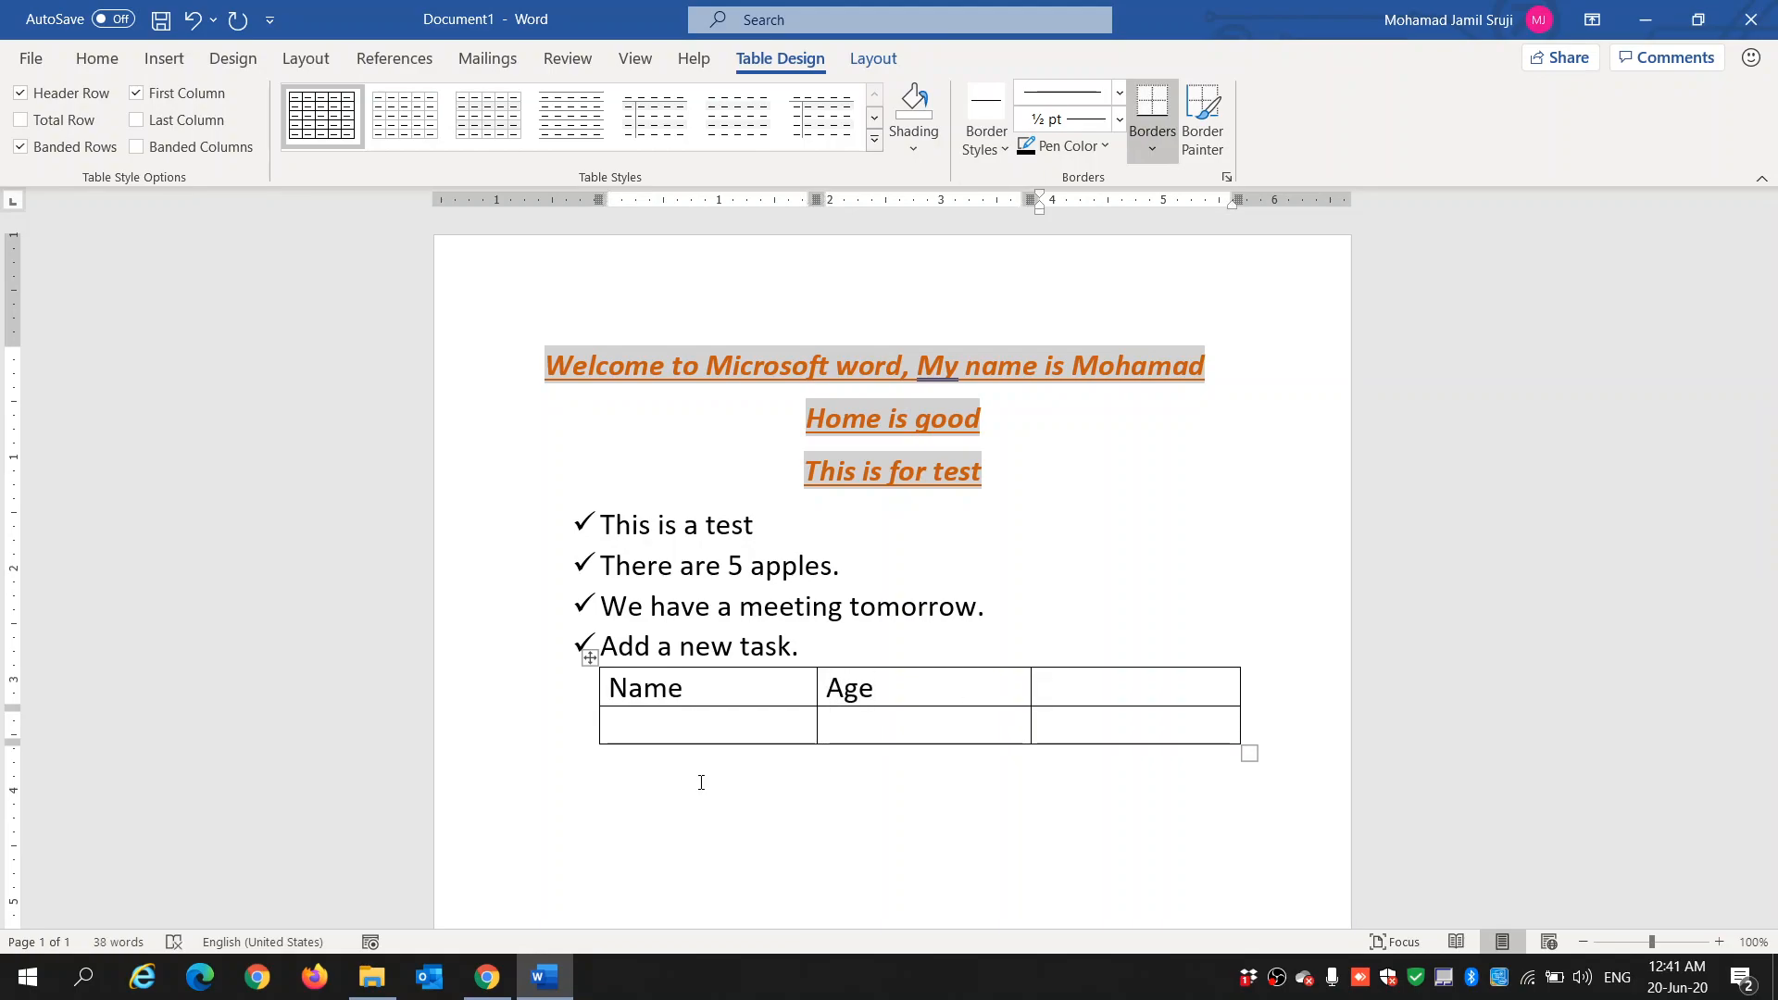
pyautogui.write('School')
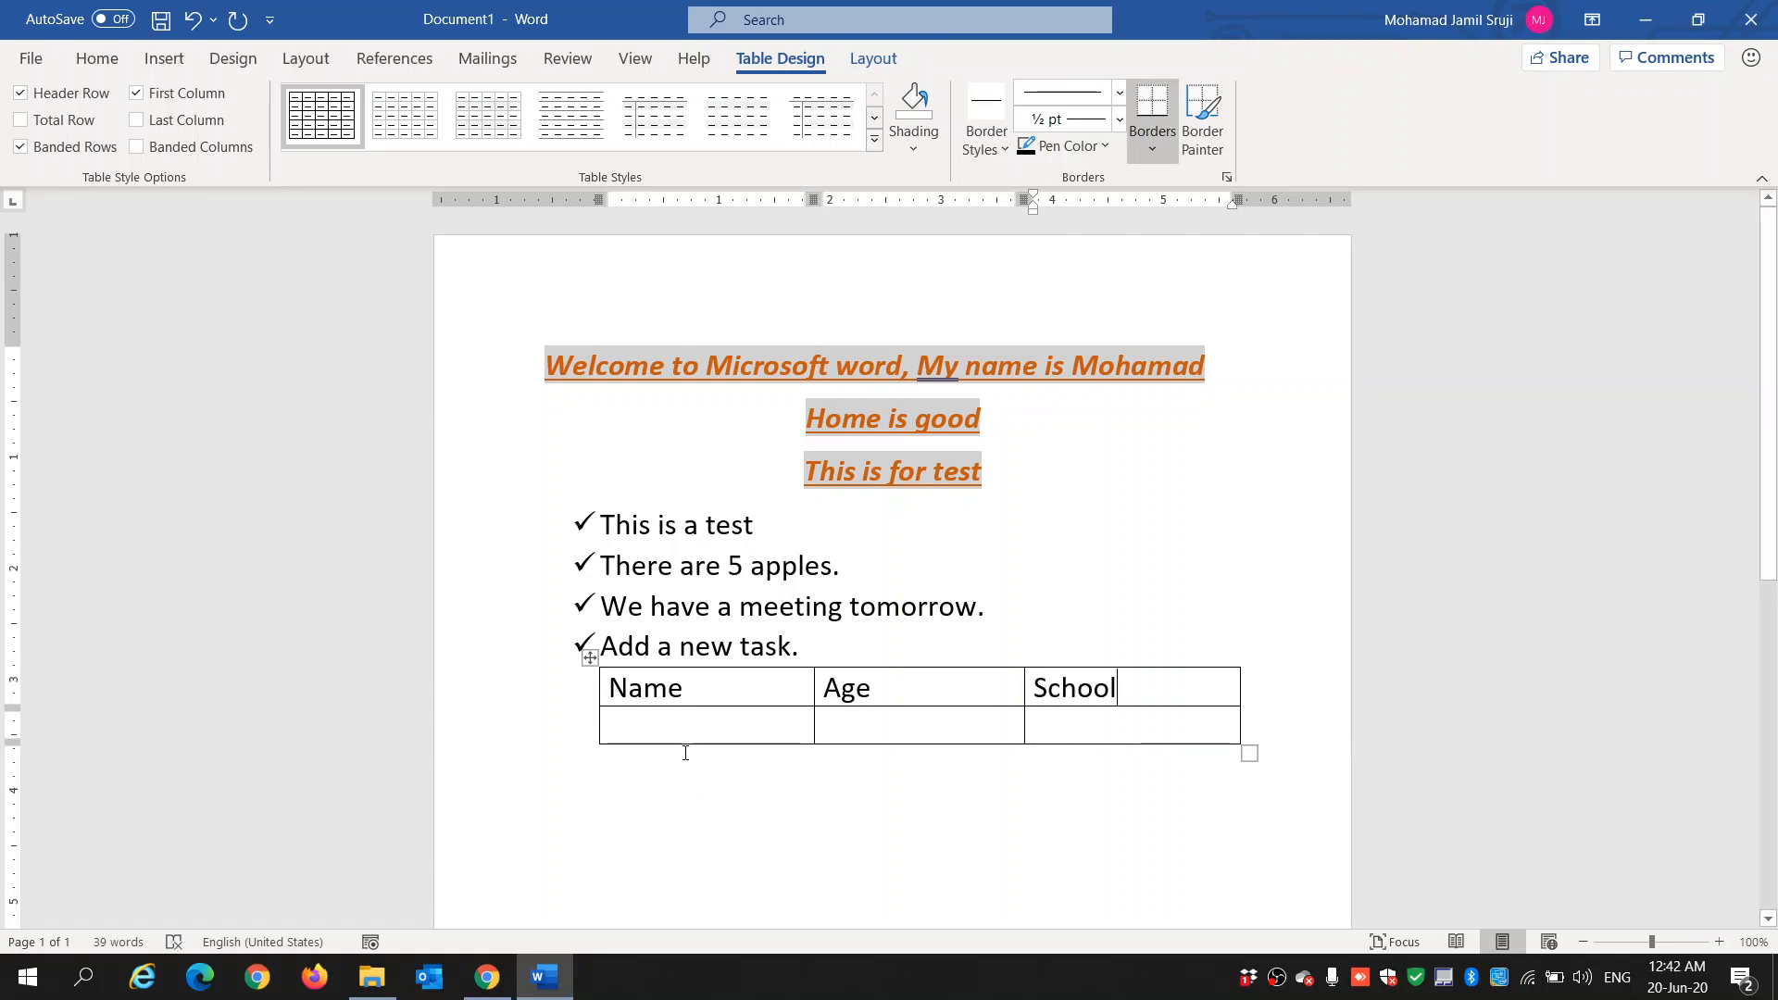
# - Fill the second table row with the person's first name, age 7 and "National school"
pyautogui.press('Tab')
pyautogui.write('Adam')
pyautogui.press('Tab')
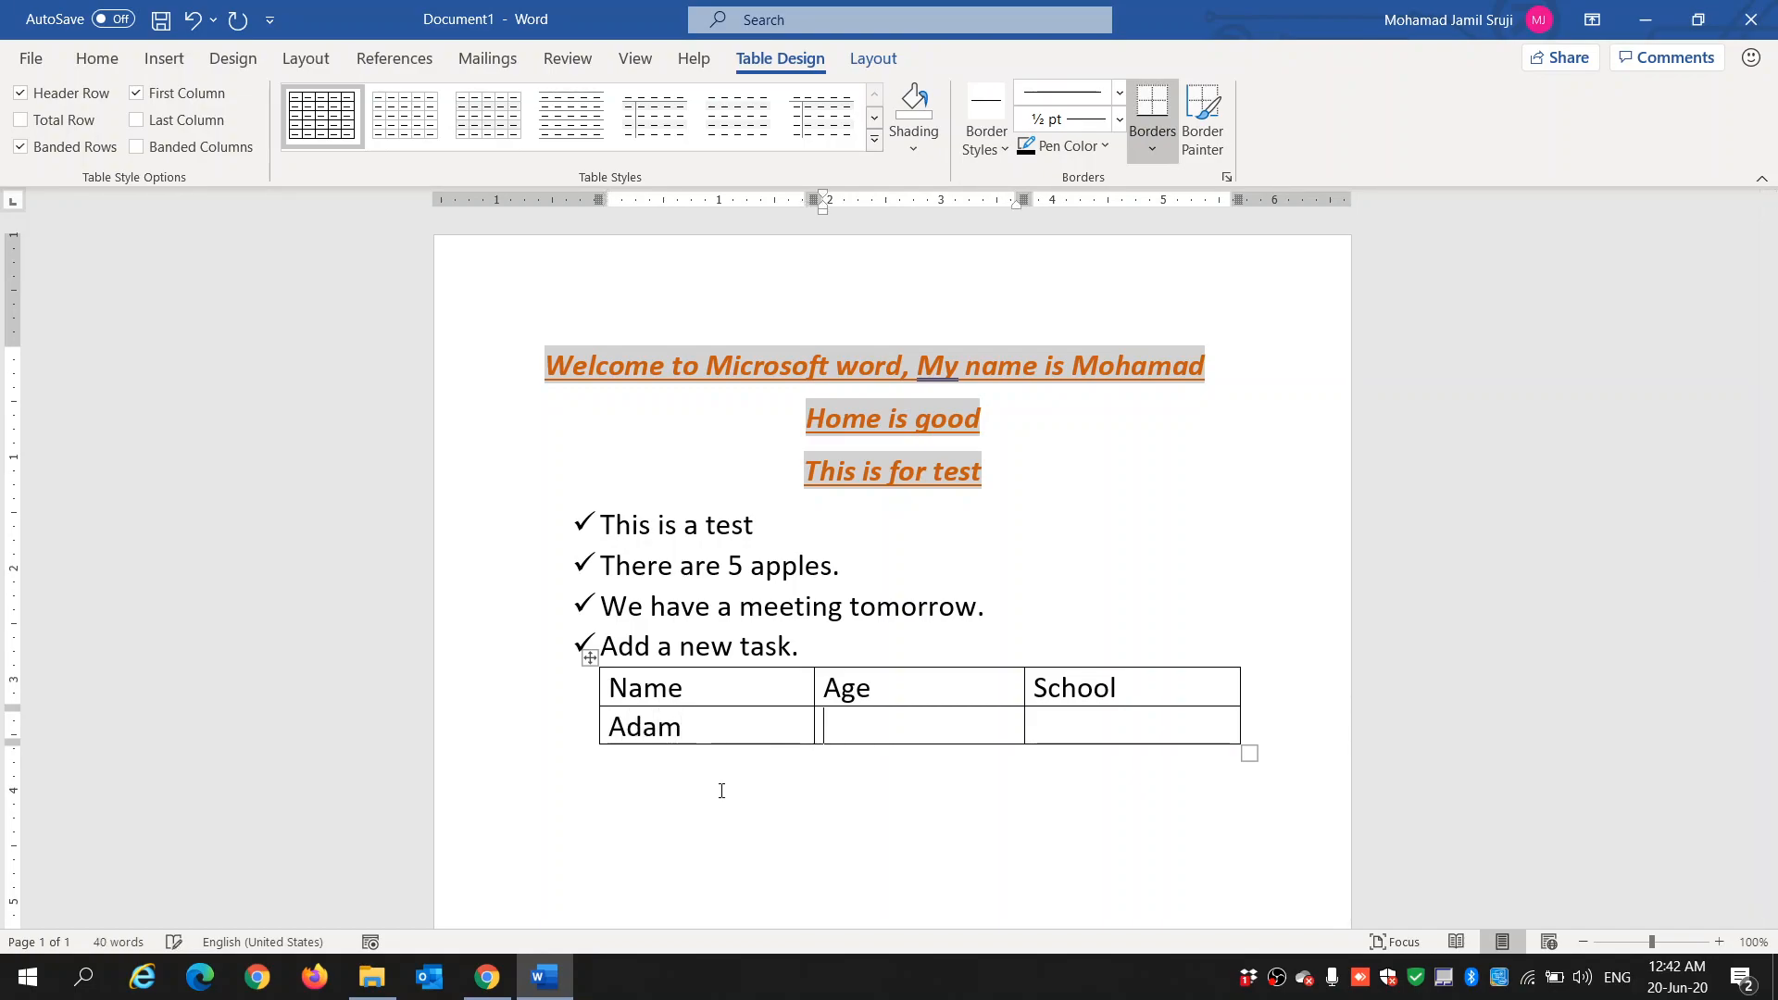
pyautogui.write('7')
pyautogui.press('Tab')
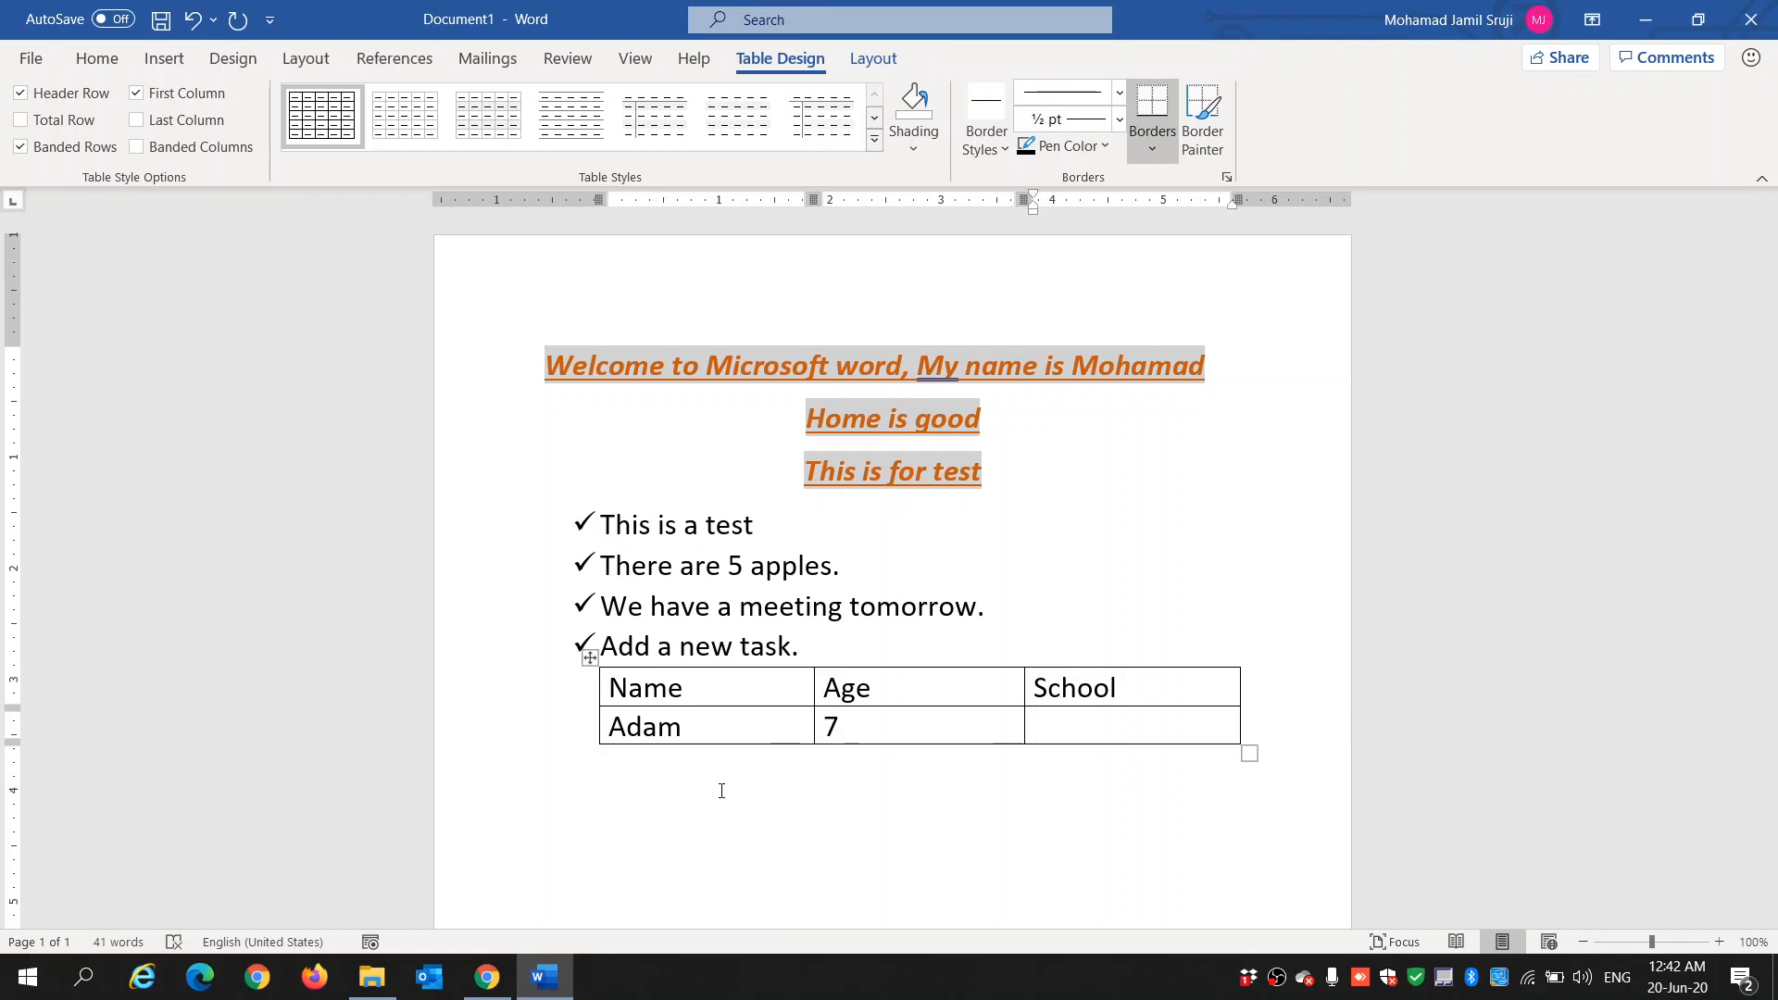
pyautogui.write('National school')
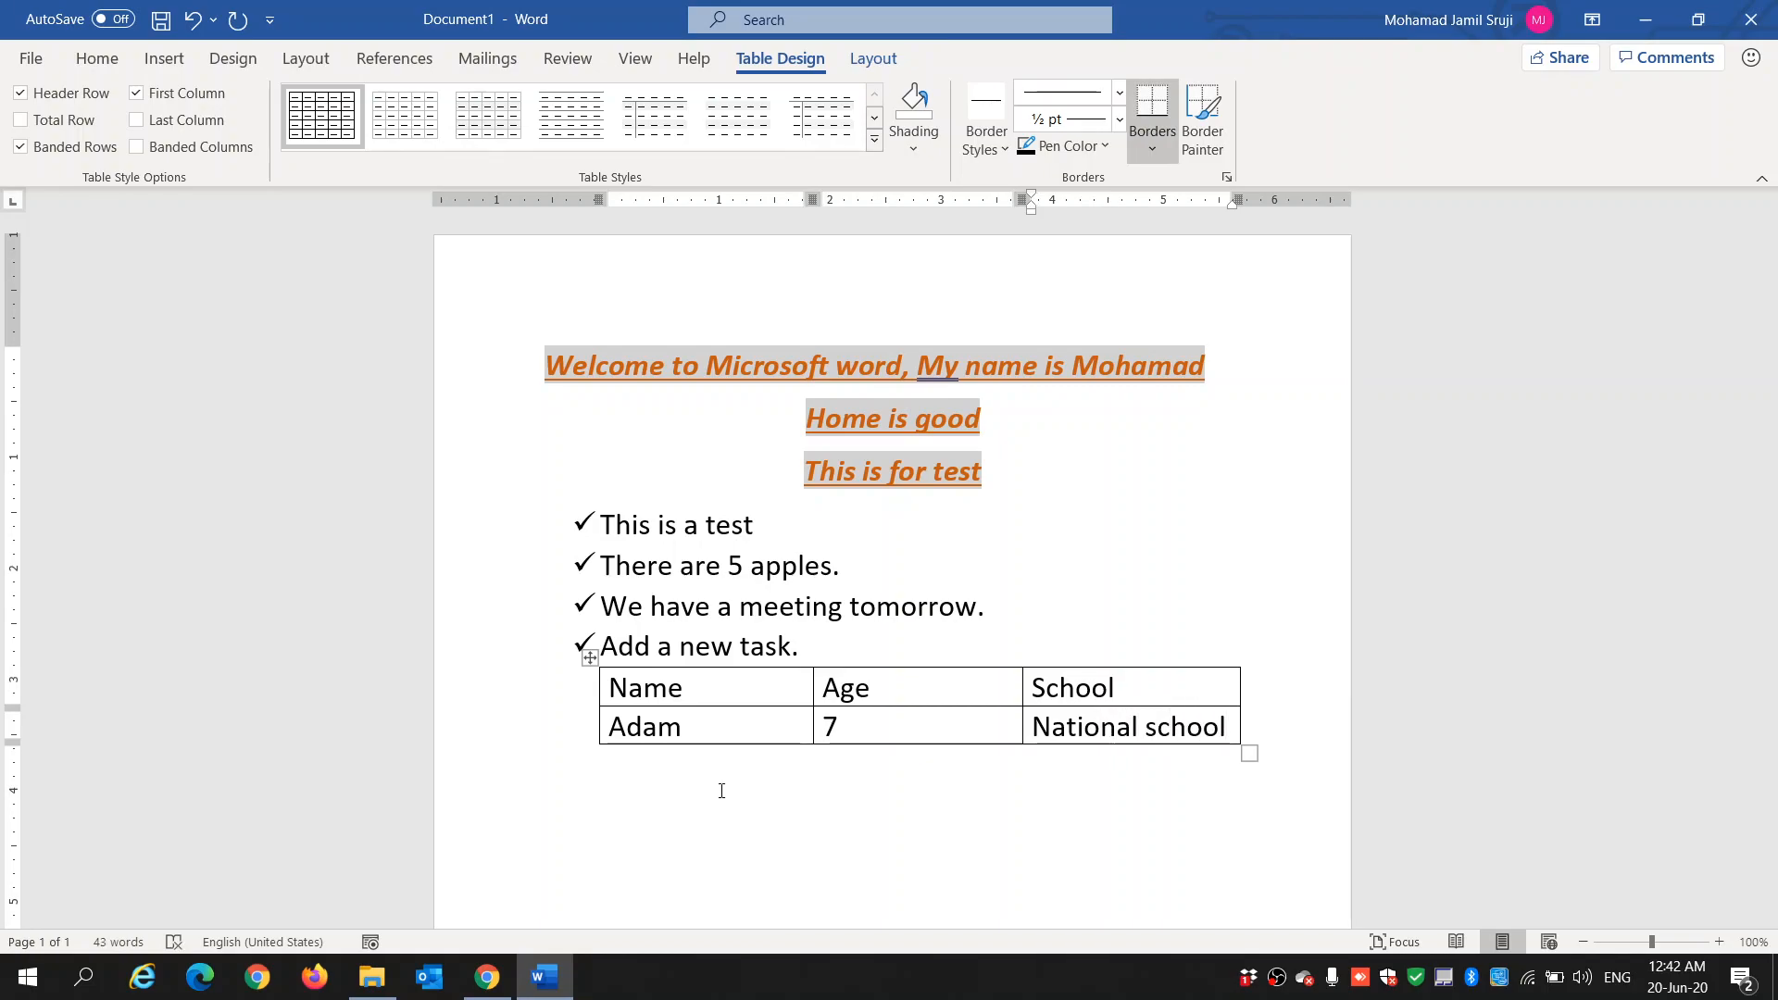
# - Insert an empty table row below the row containing "National school"
pyautogui.click(698, 814)
pyautogui.click(704, 735)
pyautogui.click(874, 793)
pyautogui.click(726, 726)
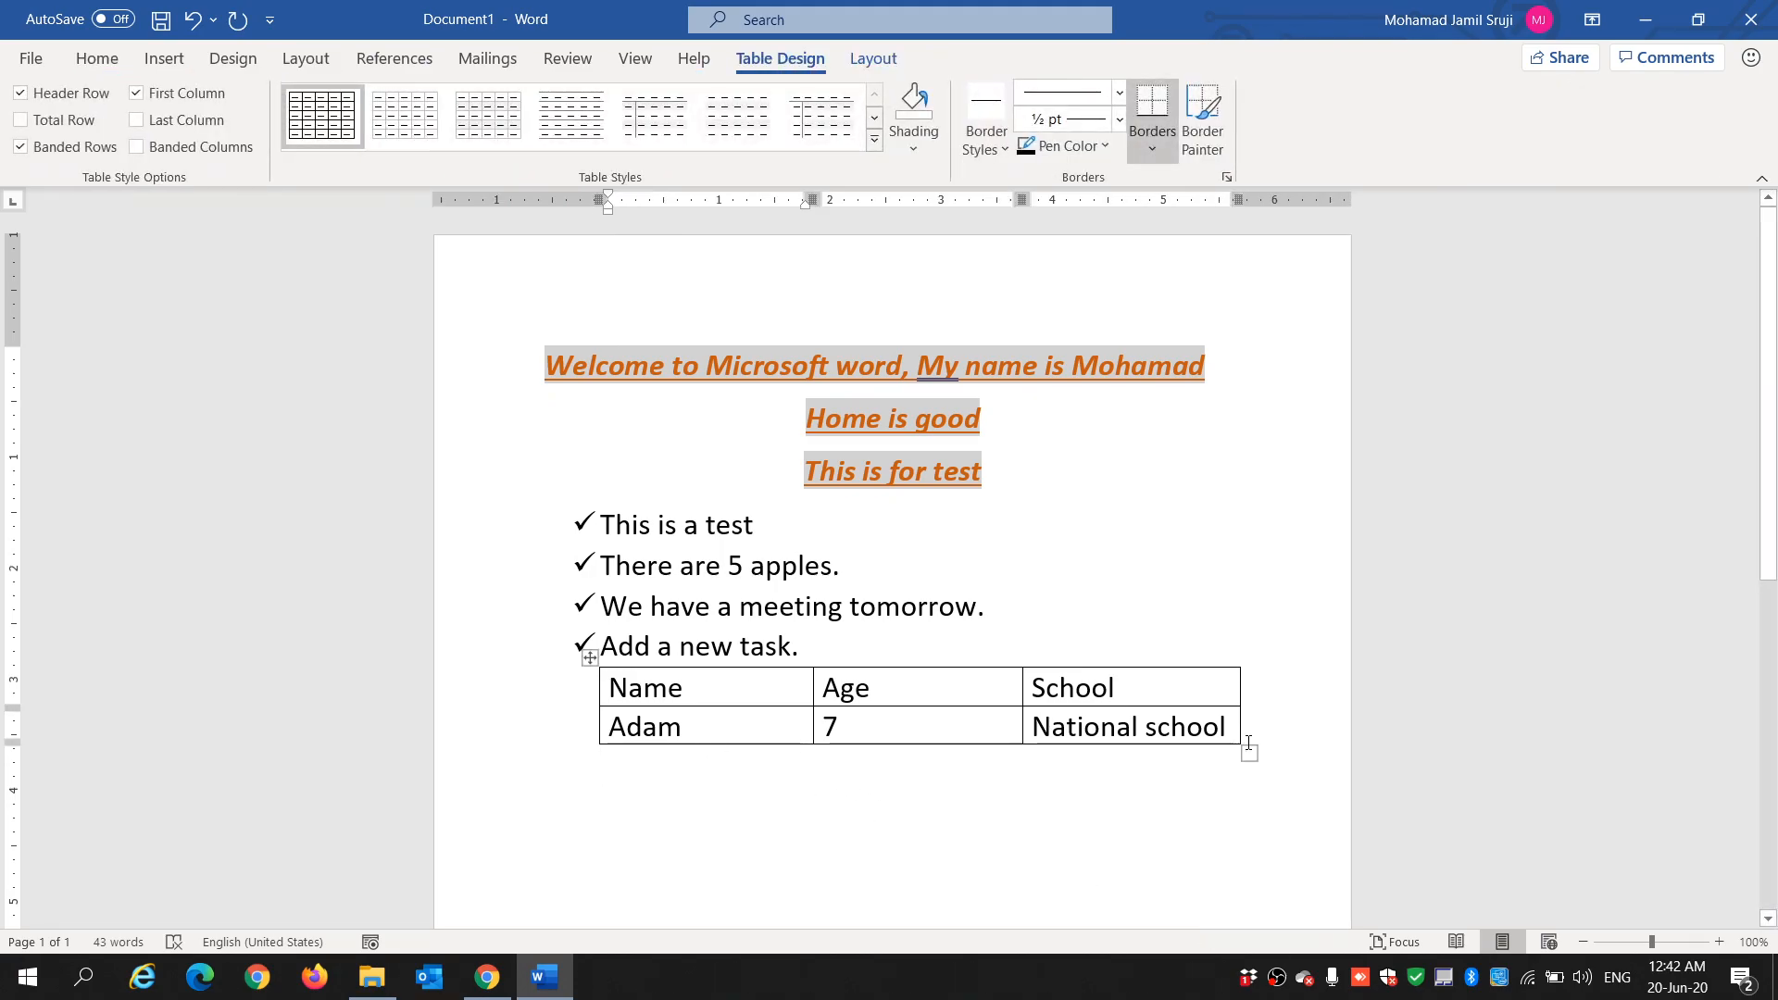
pyautogui.rightClick(701, 731)
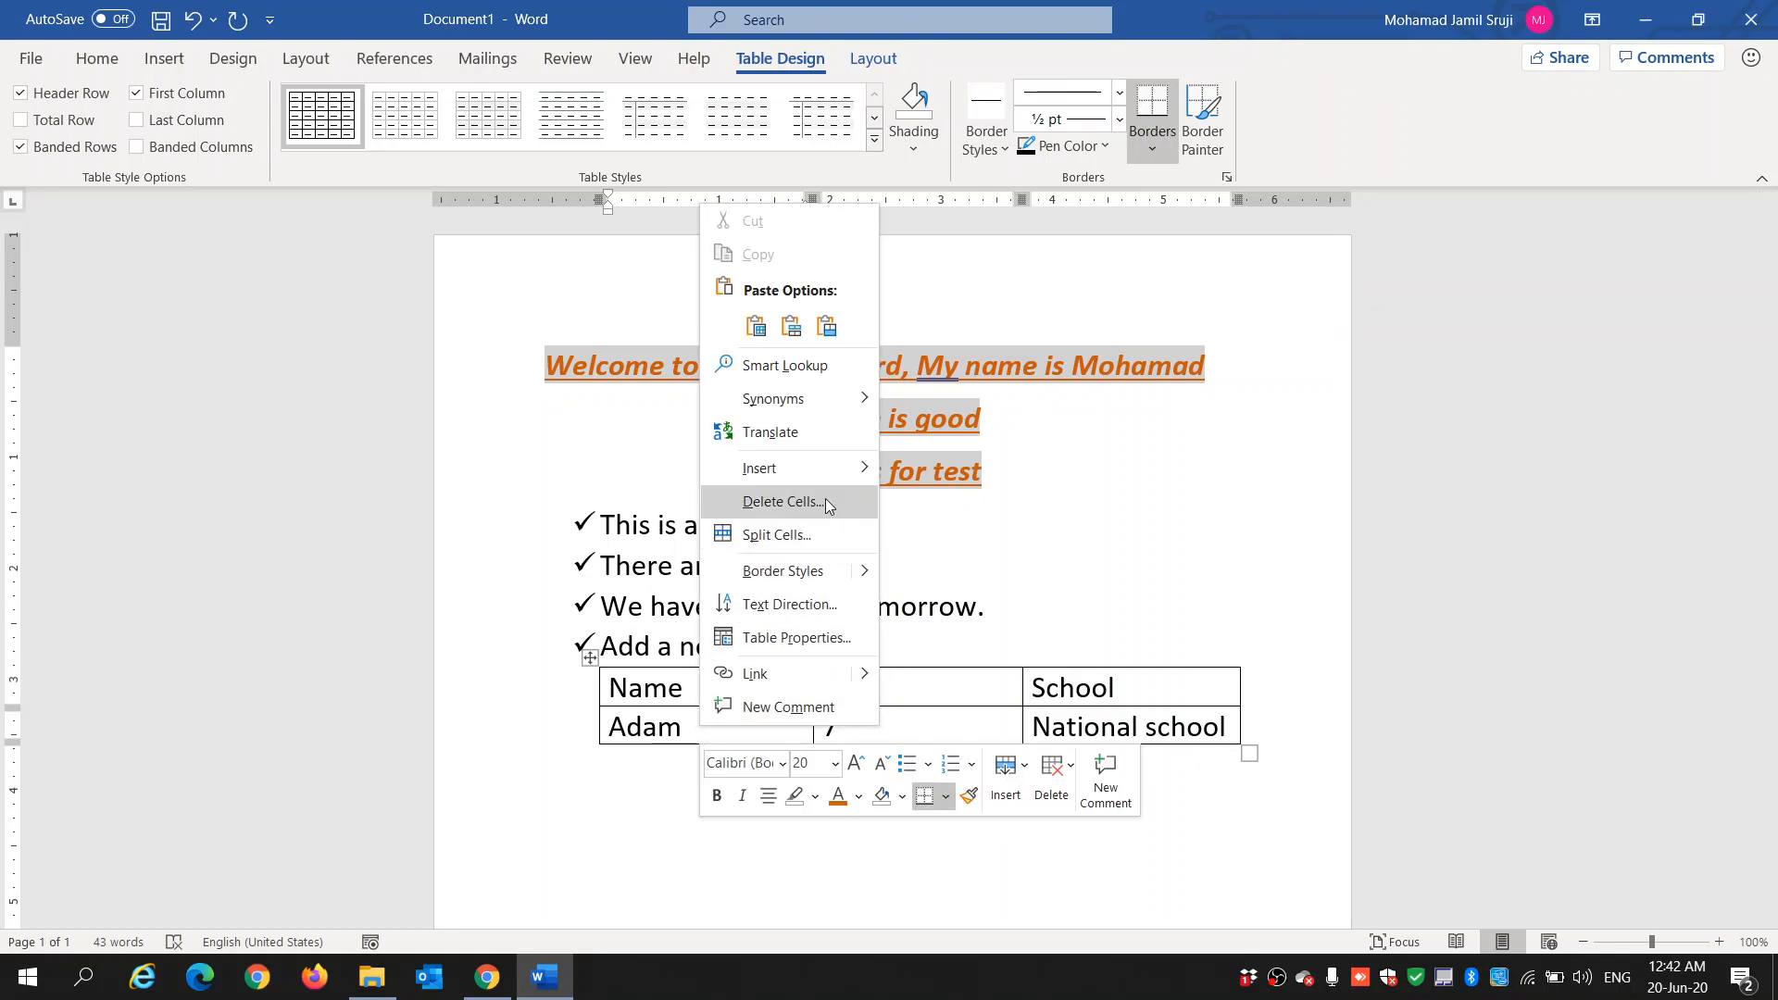
pyautogui.moveTo(808, 474)
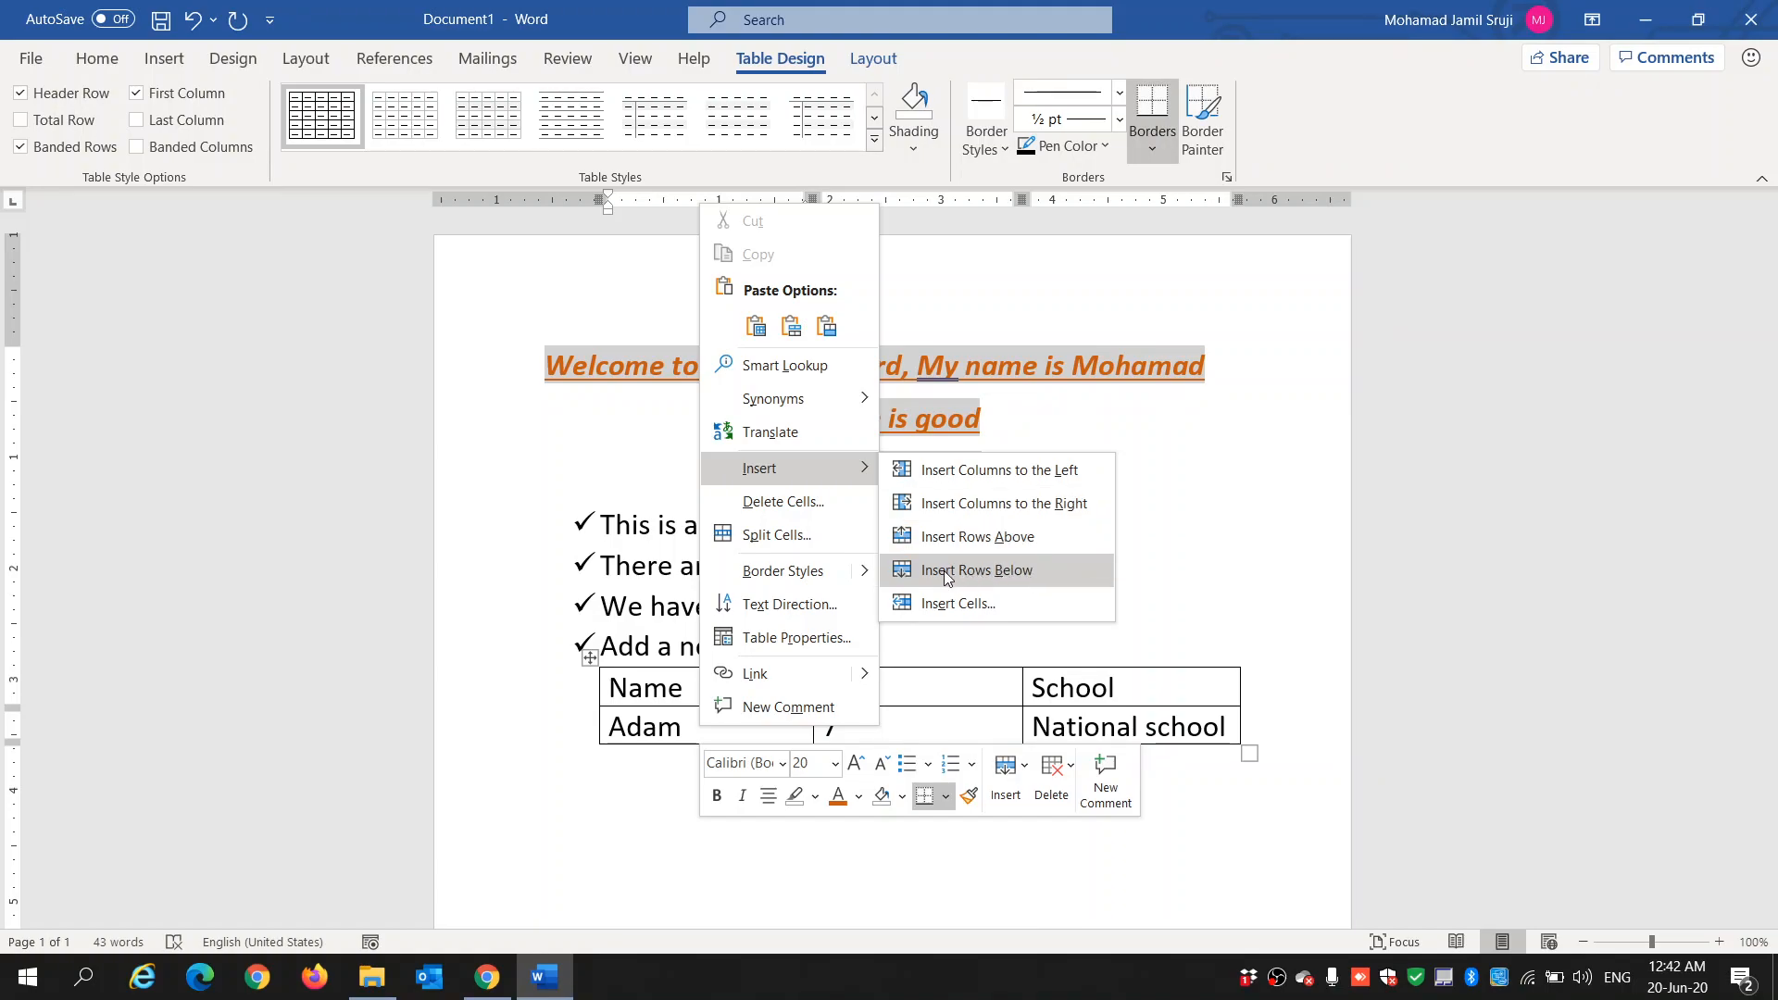
pyautogui.click(1027, 578)
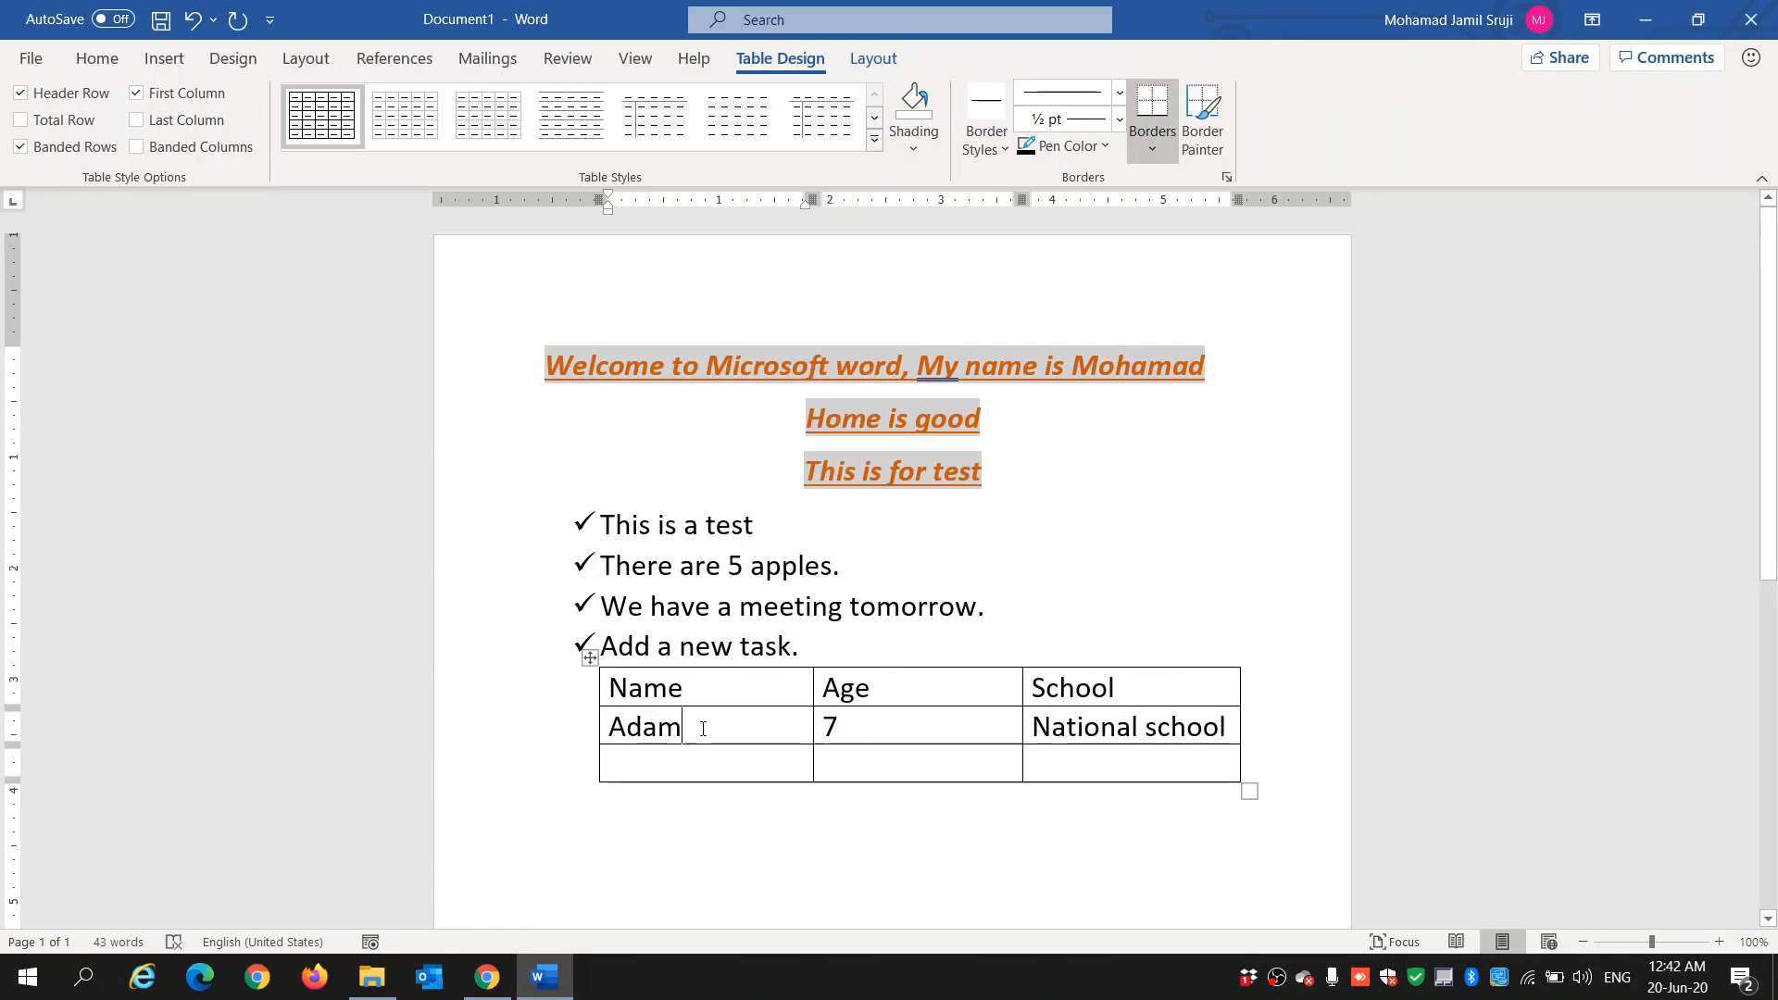
# - Insert an empty table row above the row containing "National school"
pyautogui.rightClick(701, 727)
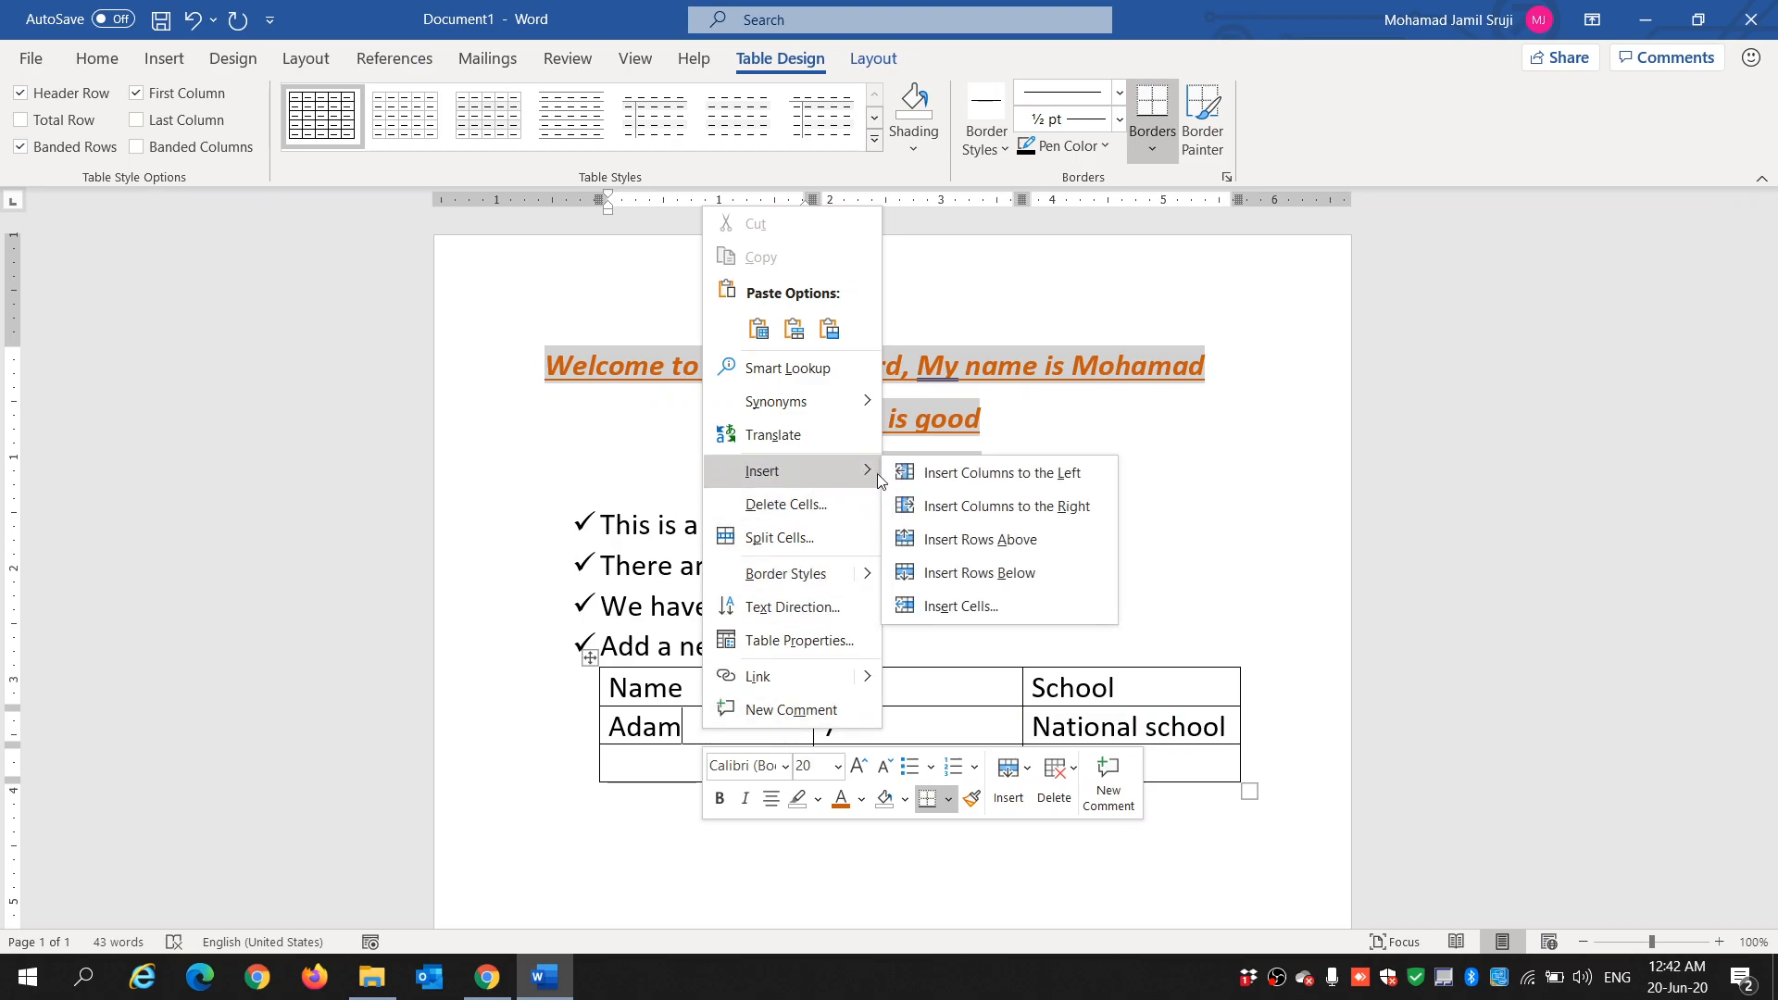
pyautogui.click(993, 547)
pyautogui.click(683, 735)
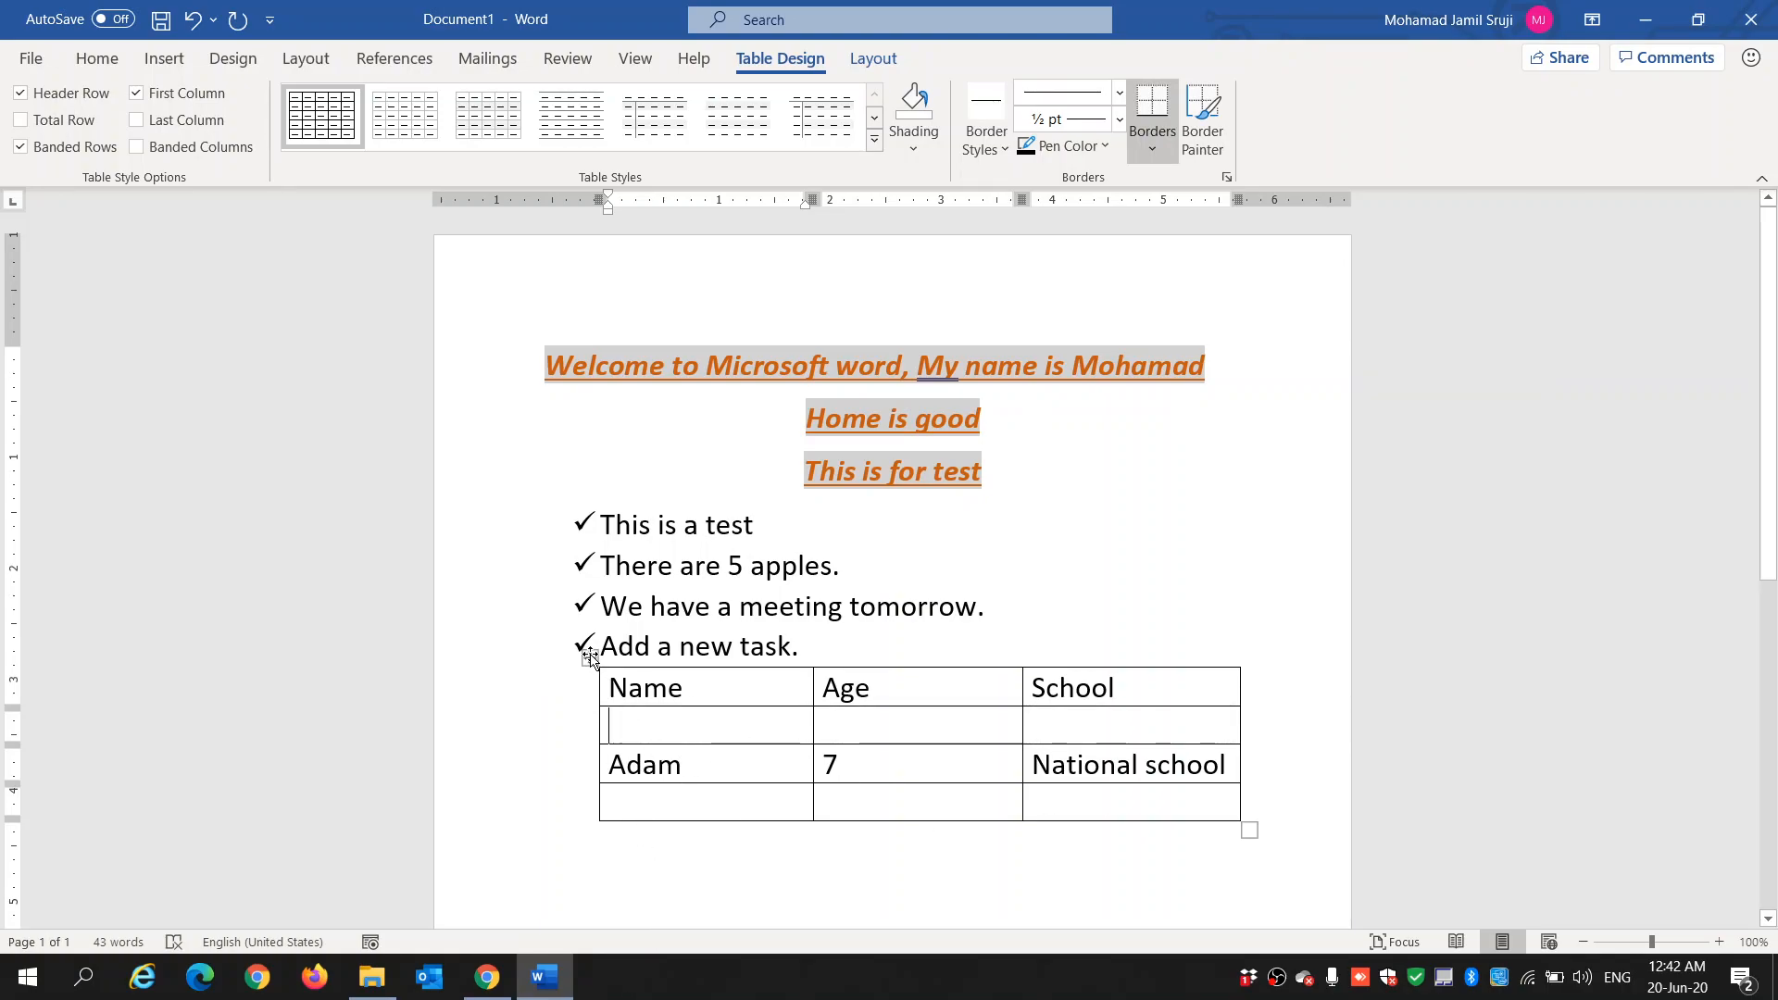
# - Select the whole table, centre it and make its text bold and italic
pyautogui.click(872, 687)
pyautogui.click(589, 659)
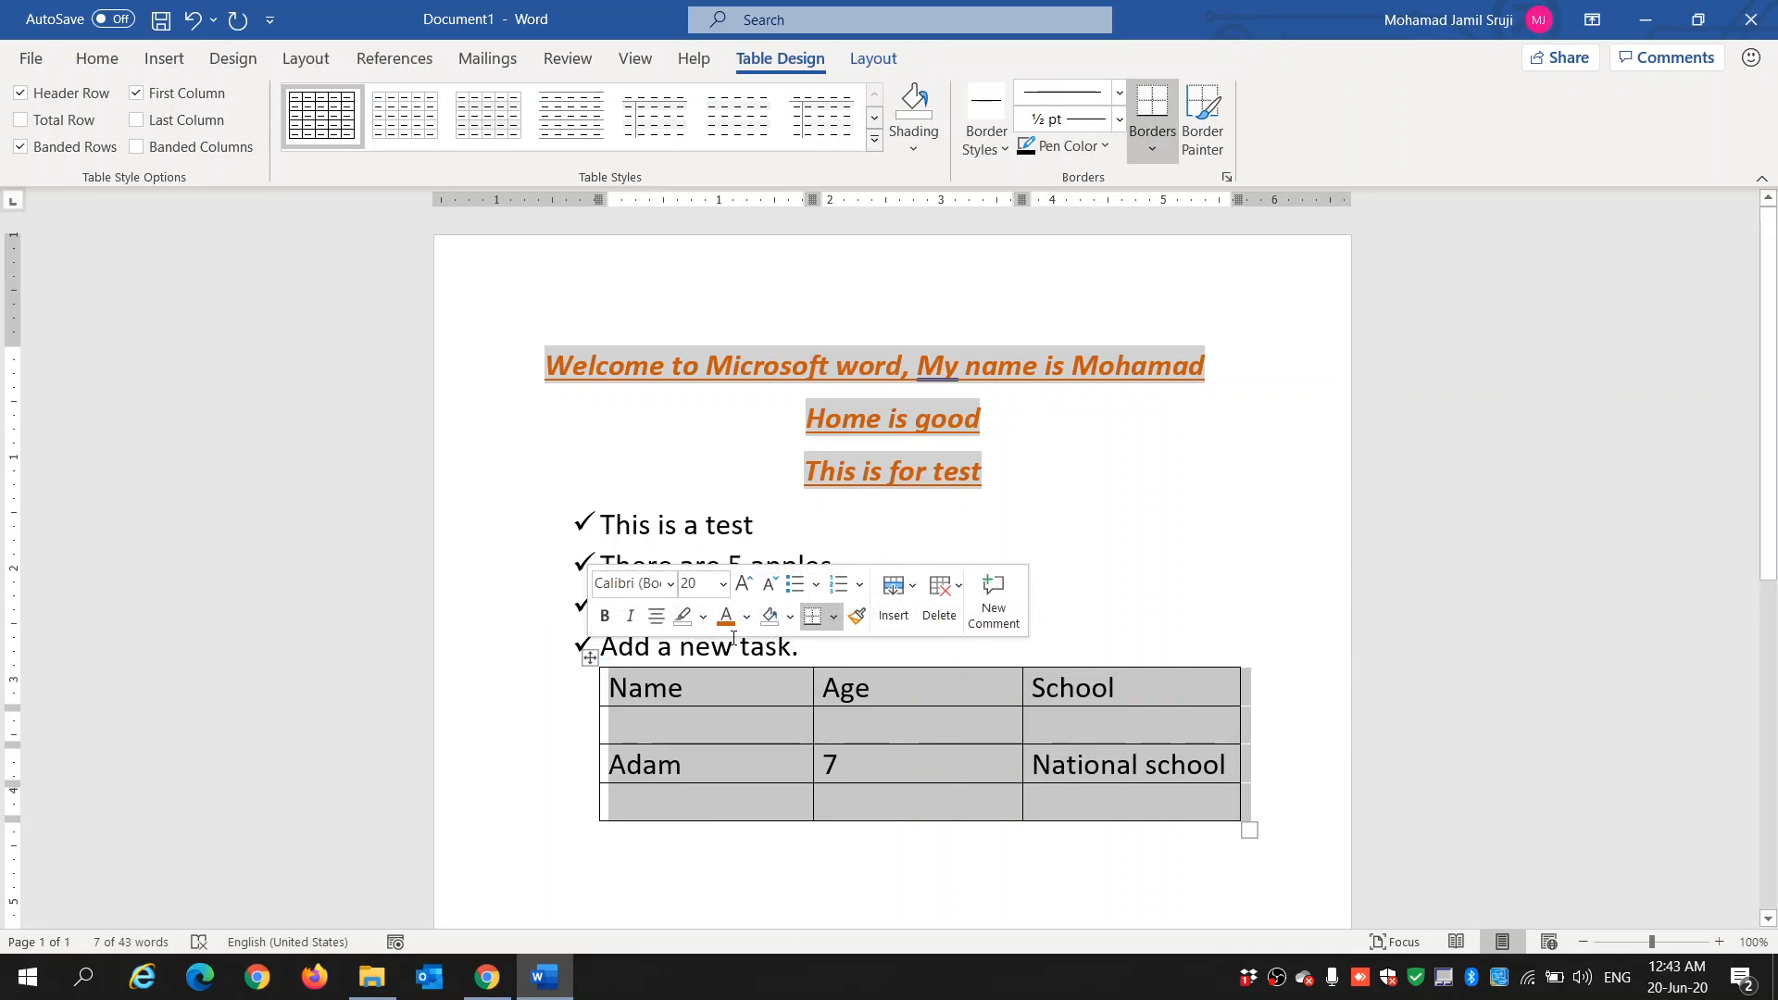
pyautogui.click(604, 617)
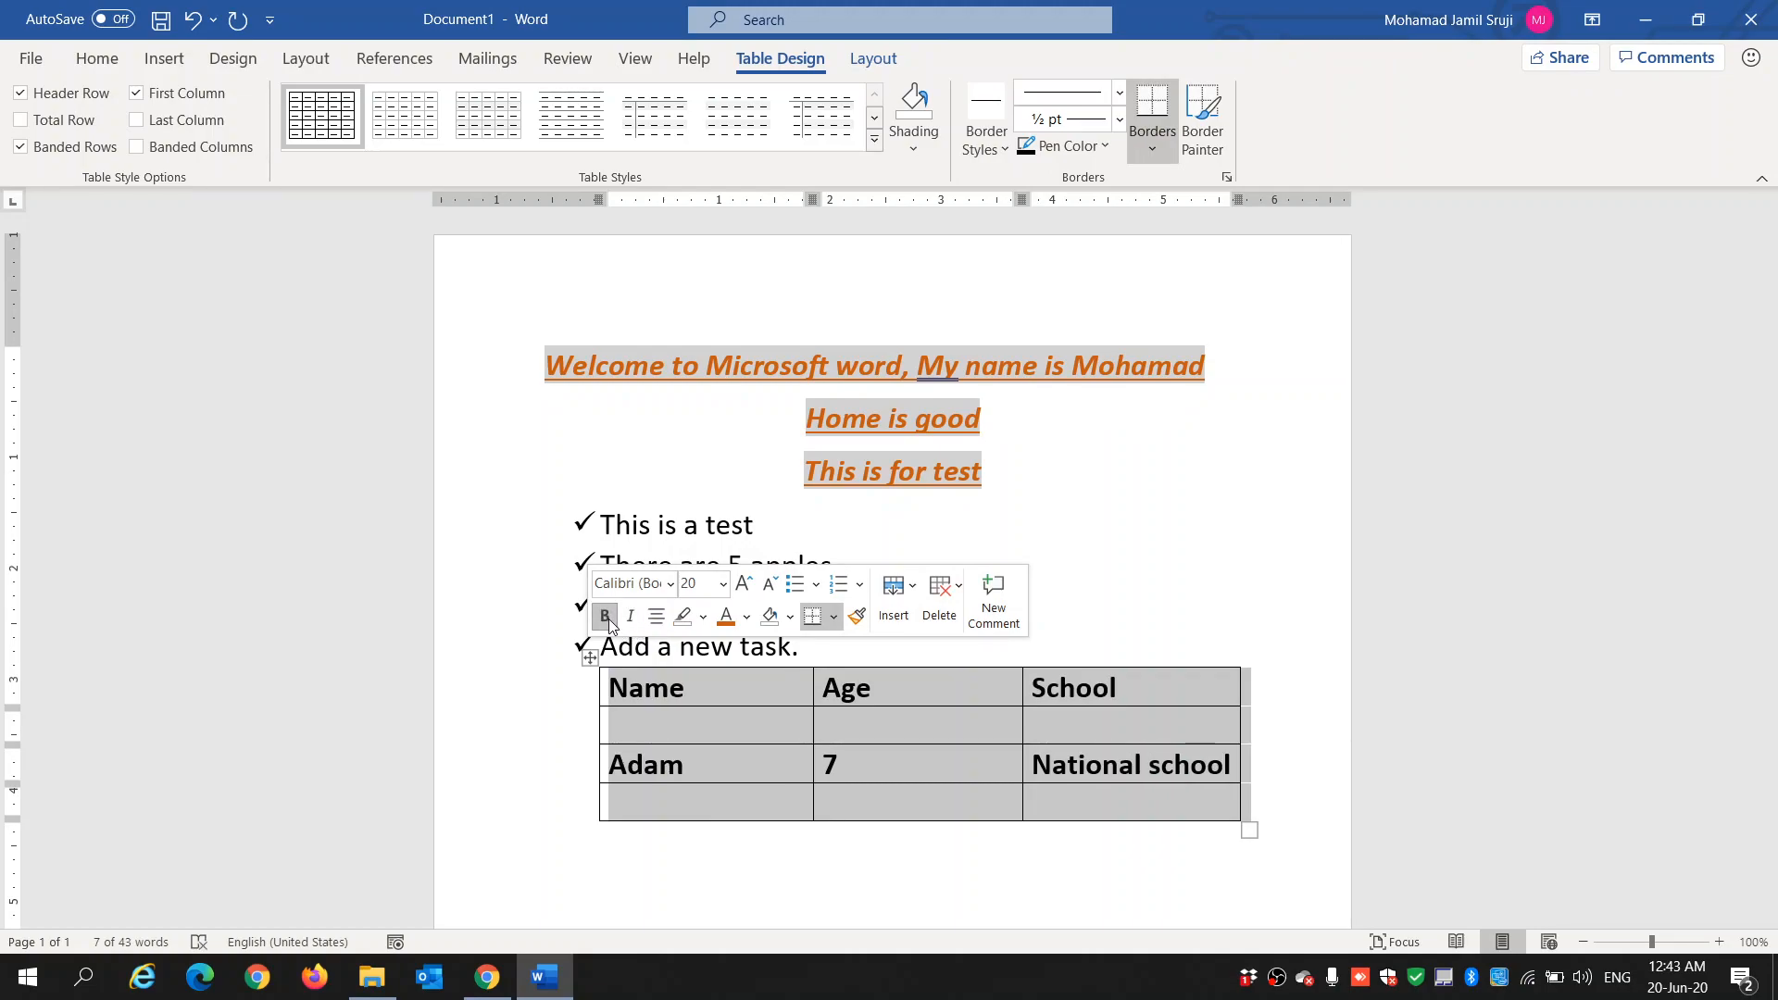
pyautogui.click(657, 617)
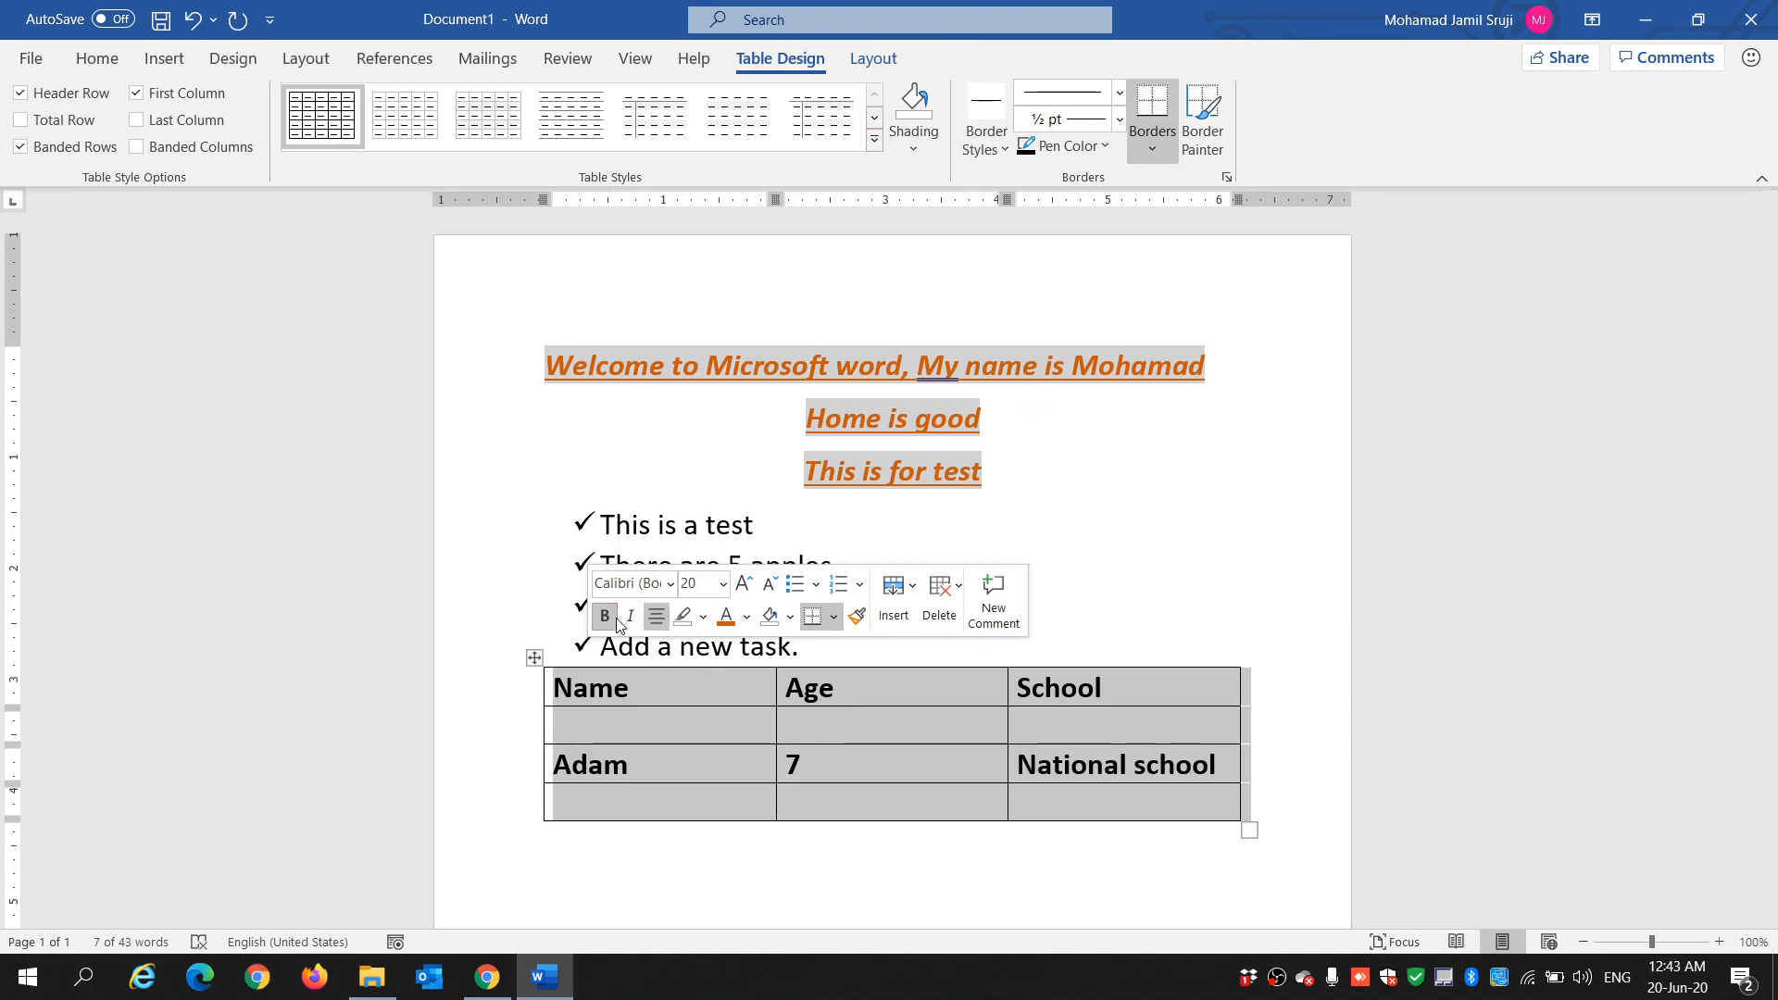
pyautogui.click(630, 615)
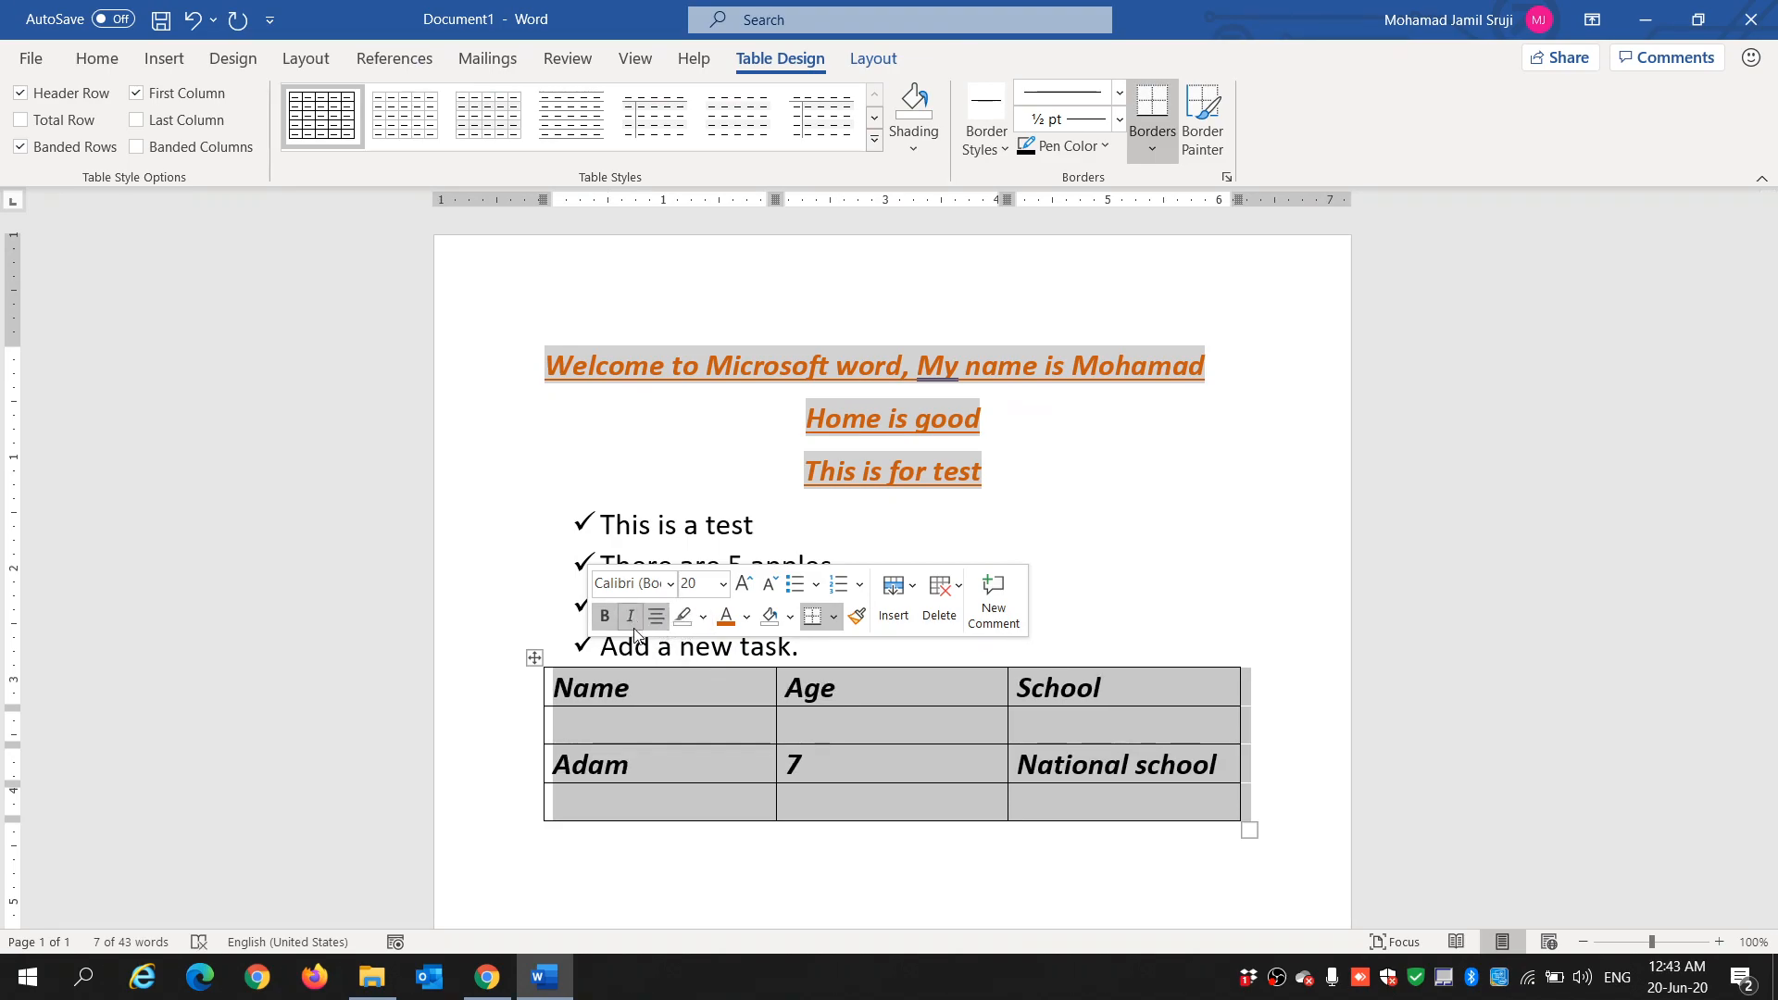
pyautogui.click(632, 622)
pyautogui.click(631, 622)
# - Set the table's text colour to standard green and shade all its cells in light green
pyautogui.click(747, 618)
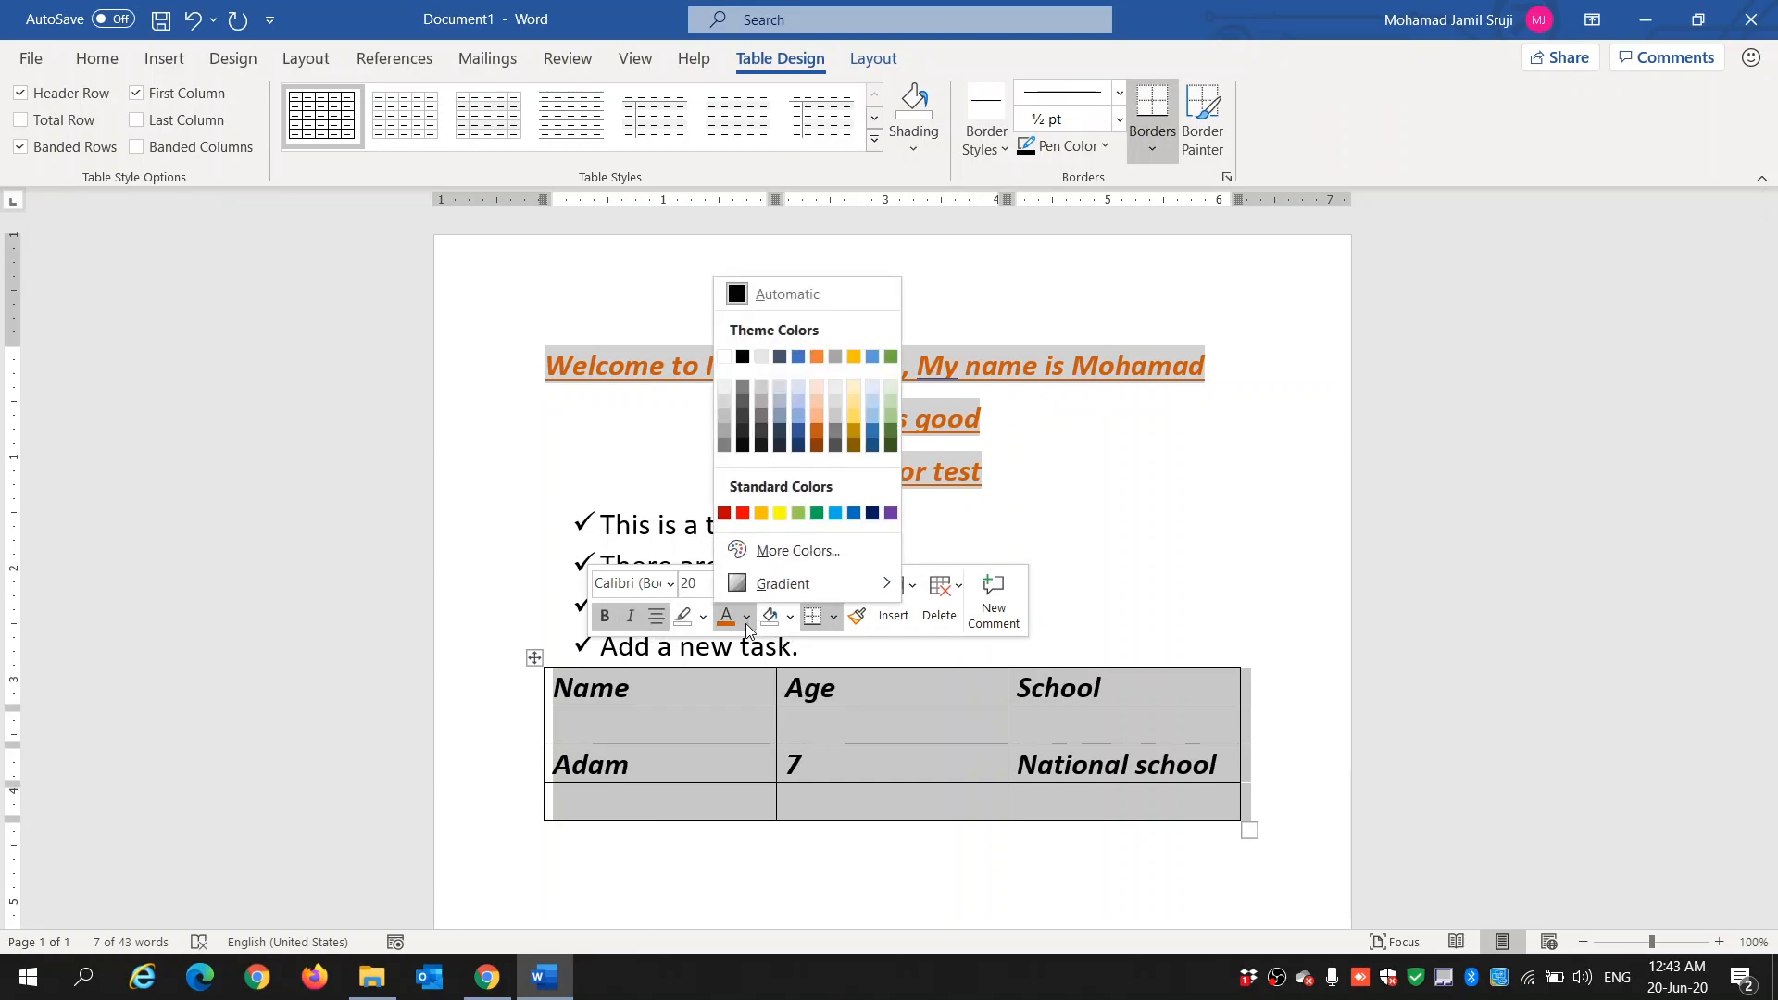
pyautogui.click(816, 514)
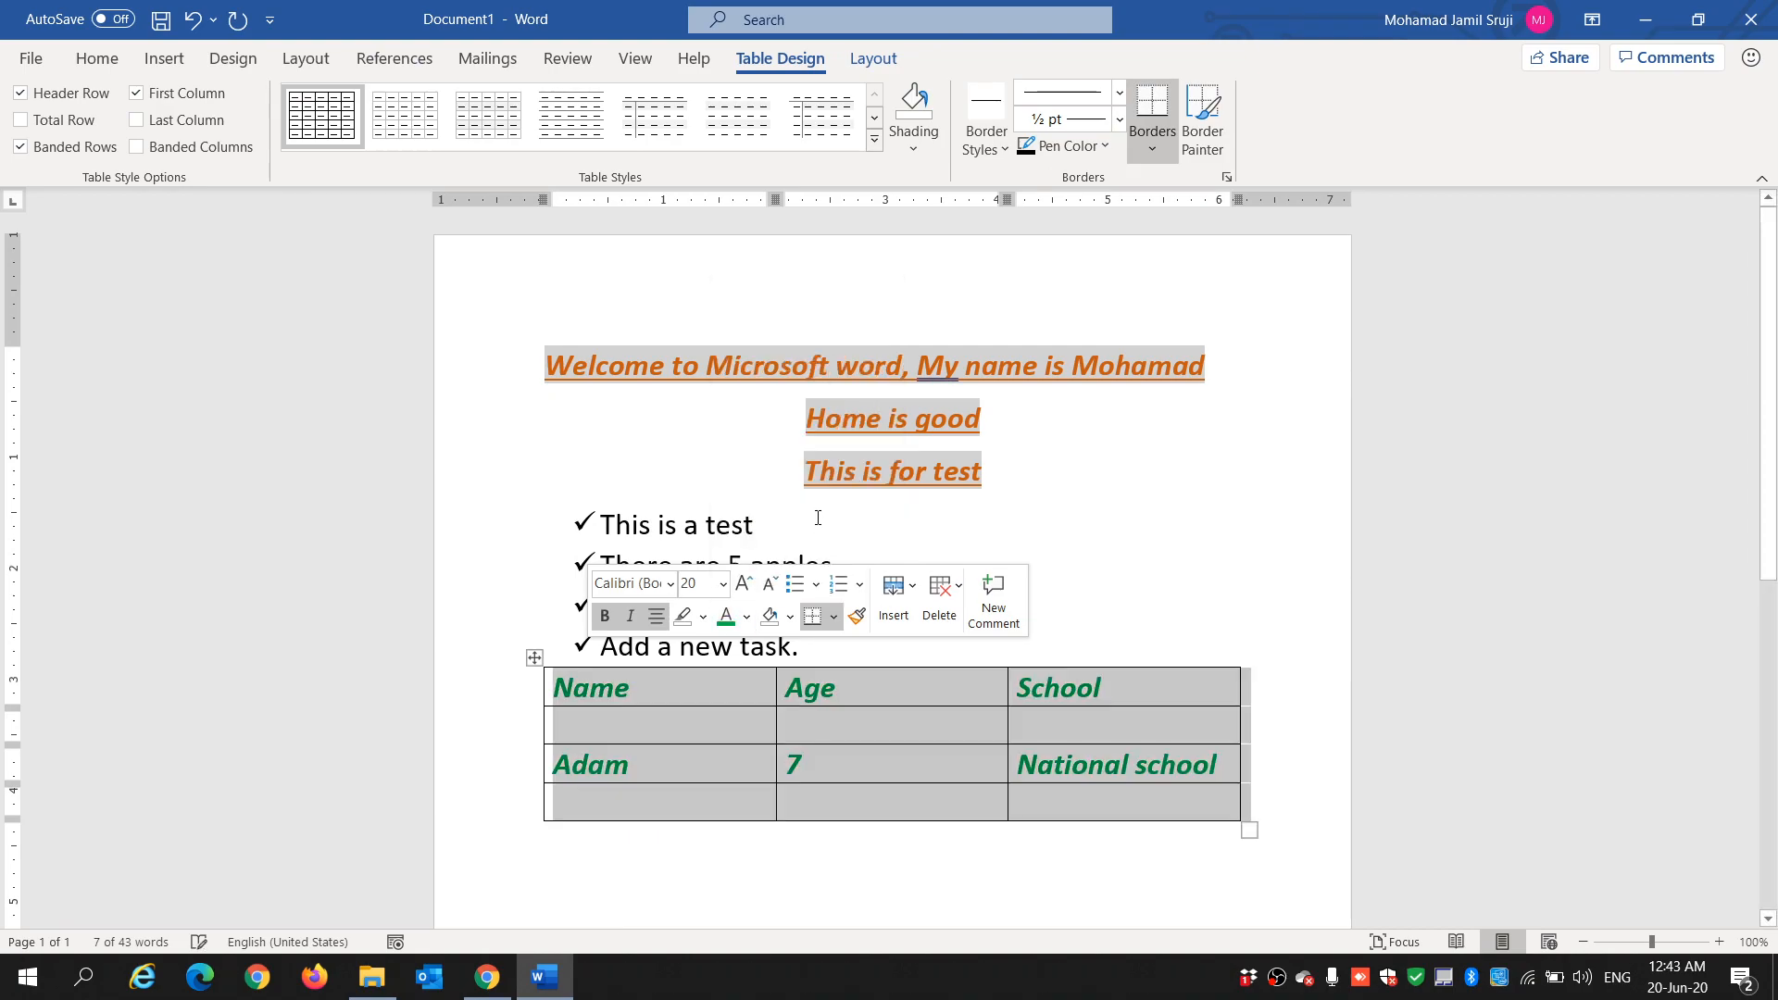
pyautogui.click(789, 617)
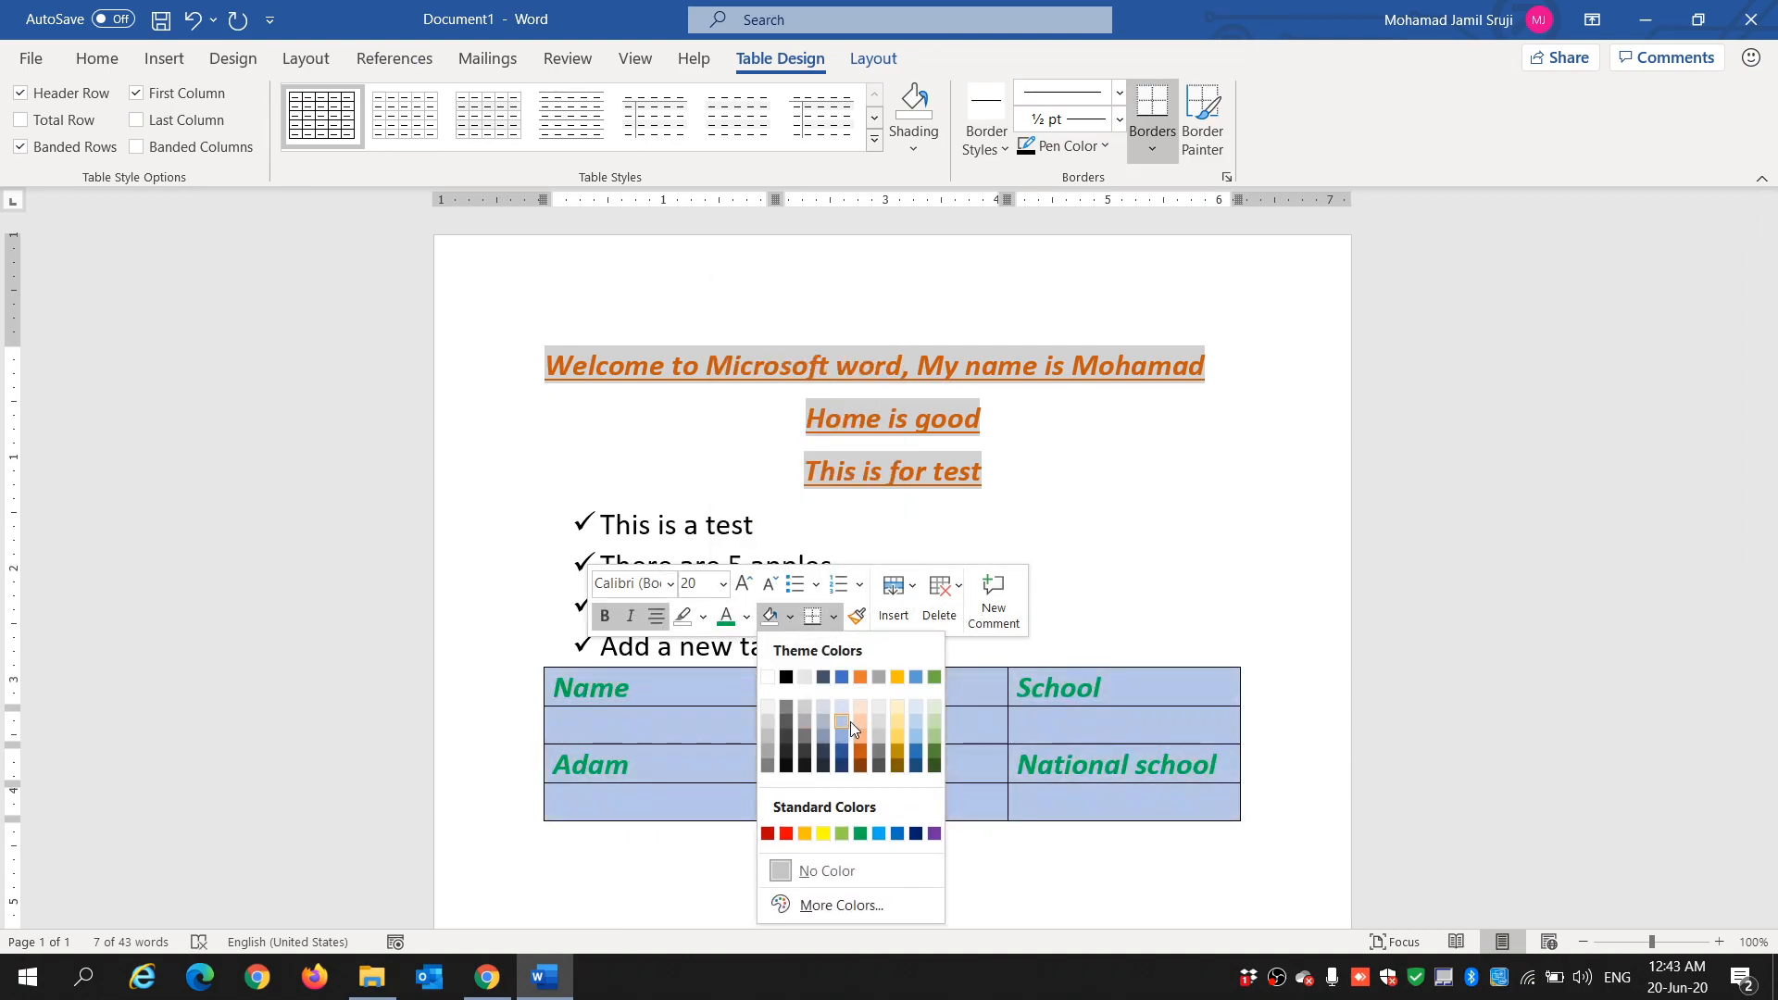
pyautogui.click(928, 708)
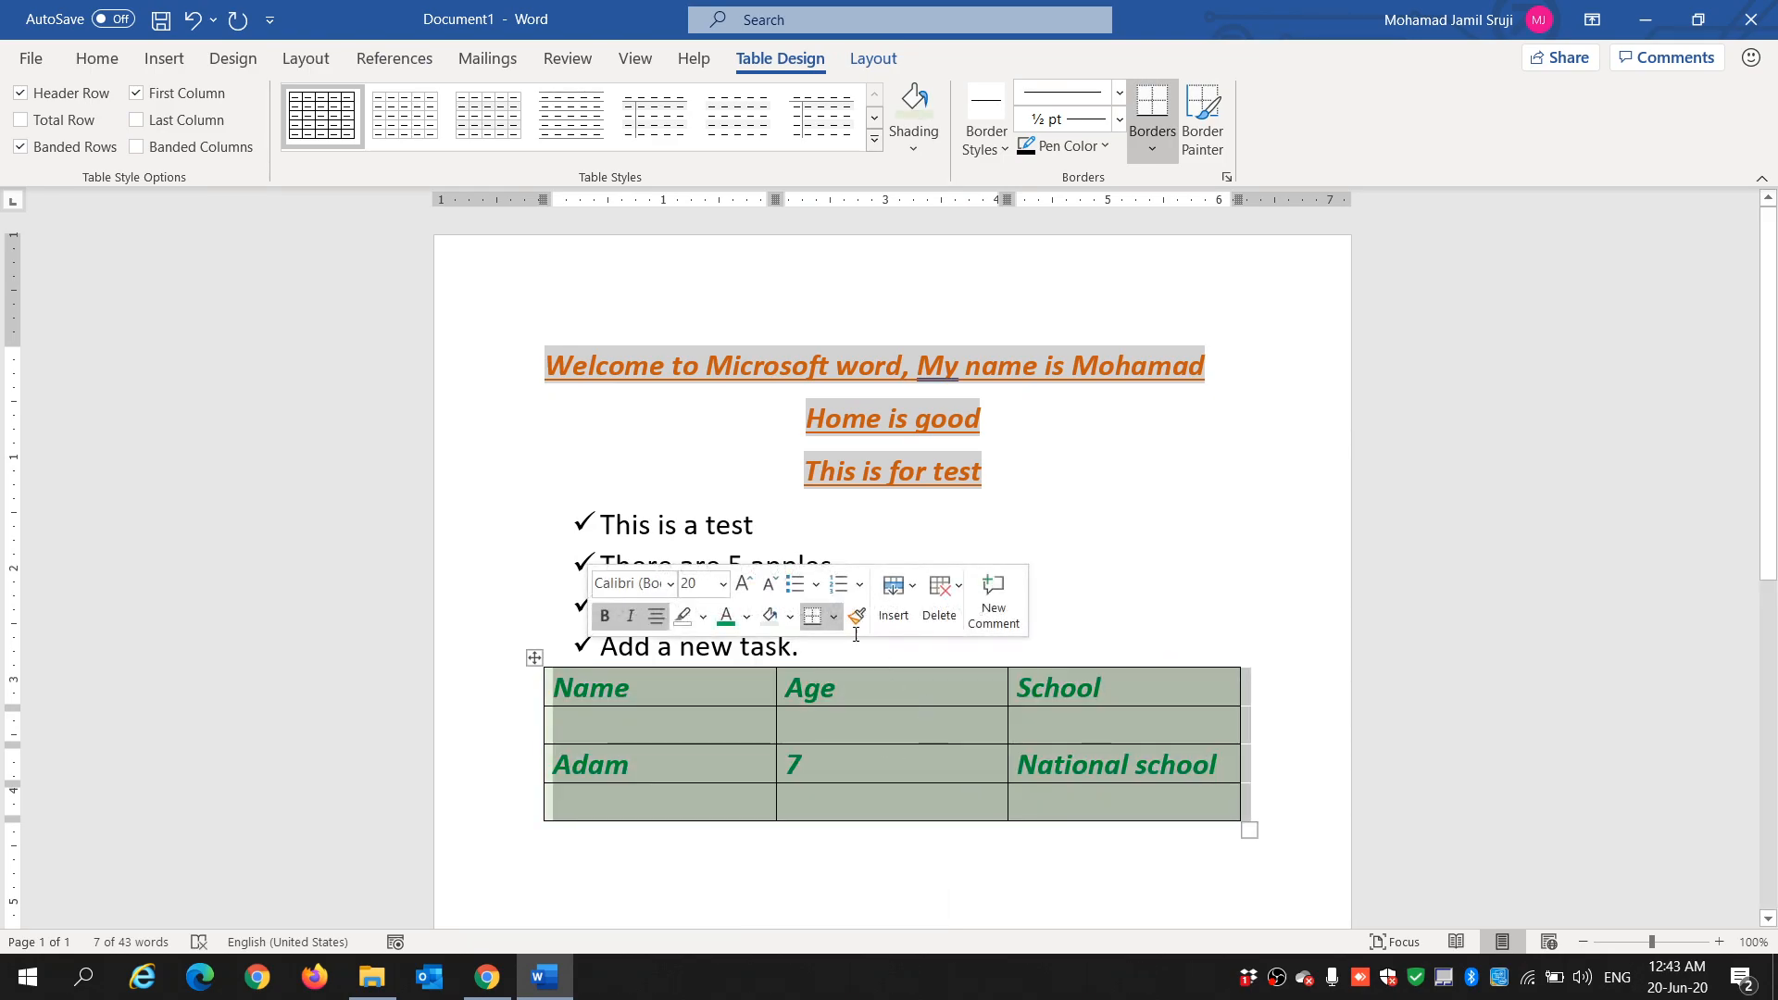
# - Try inserting three empty columns before the table's Name column, and undo the insertion
pyautogui.click(911, 595)
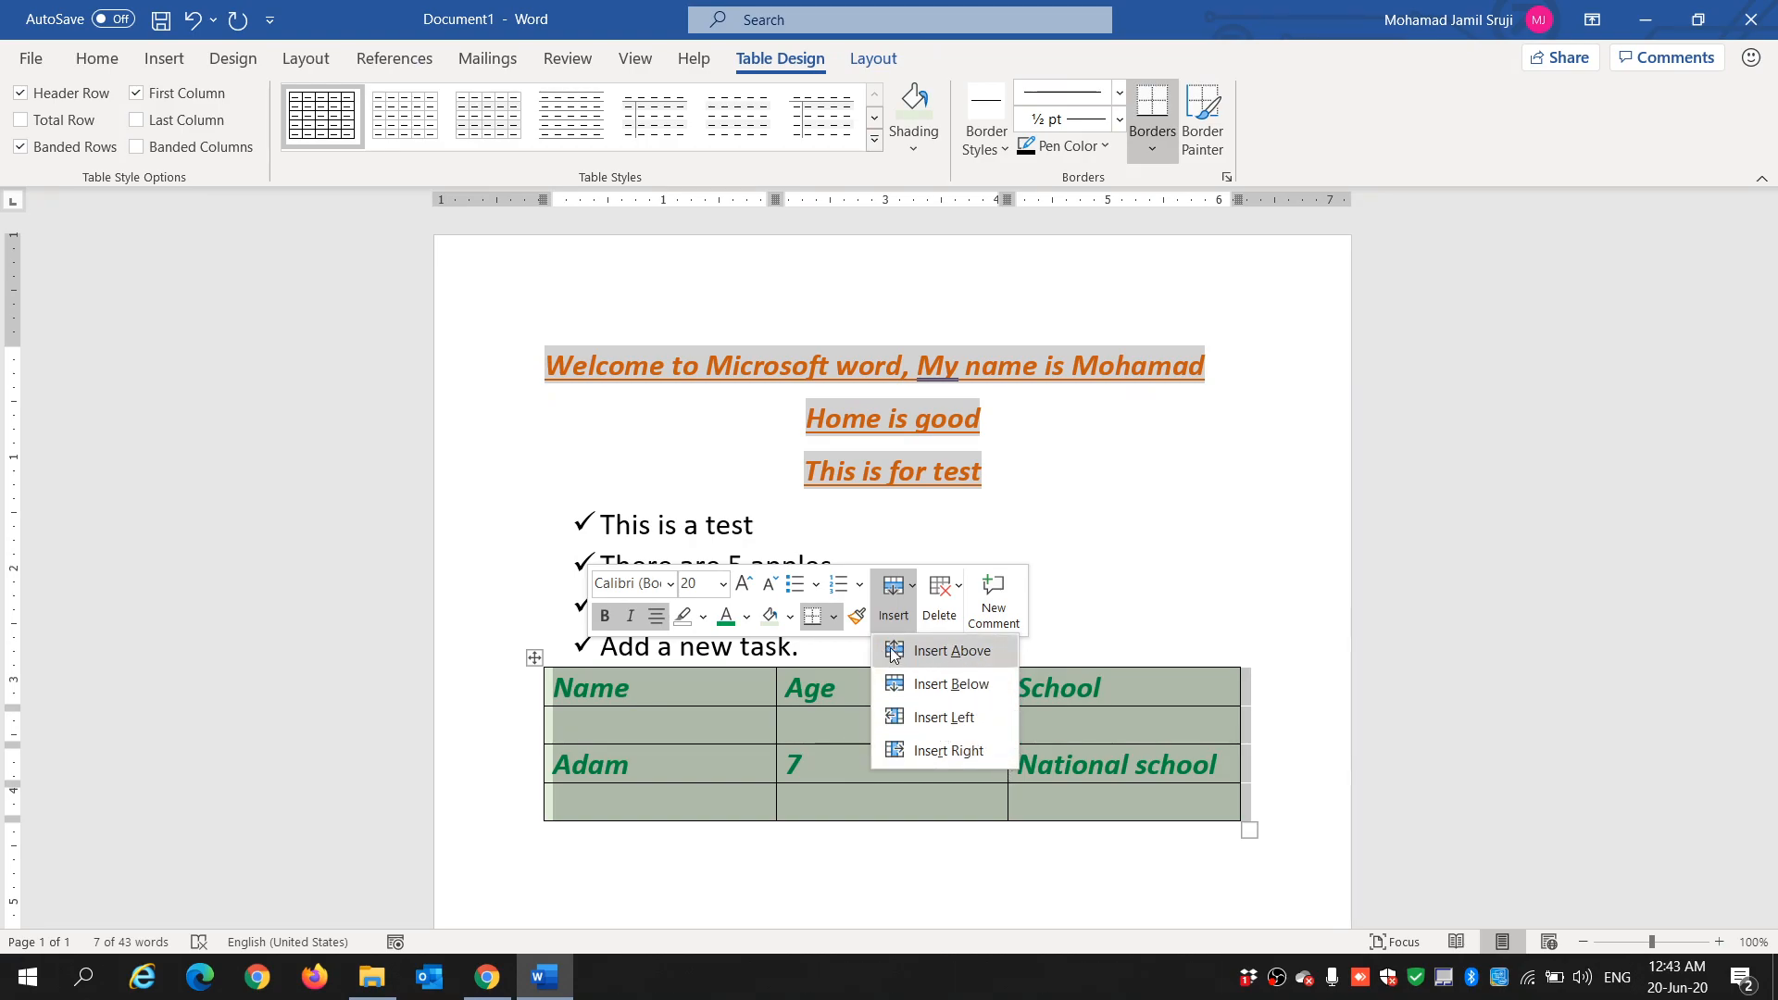
pyautogui.click(932, 718)
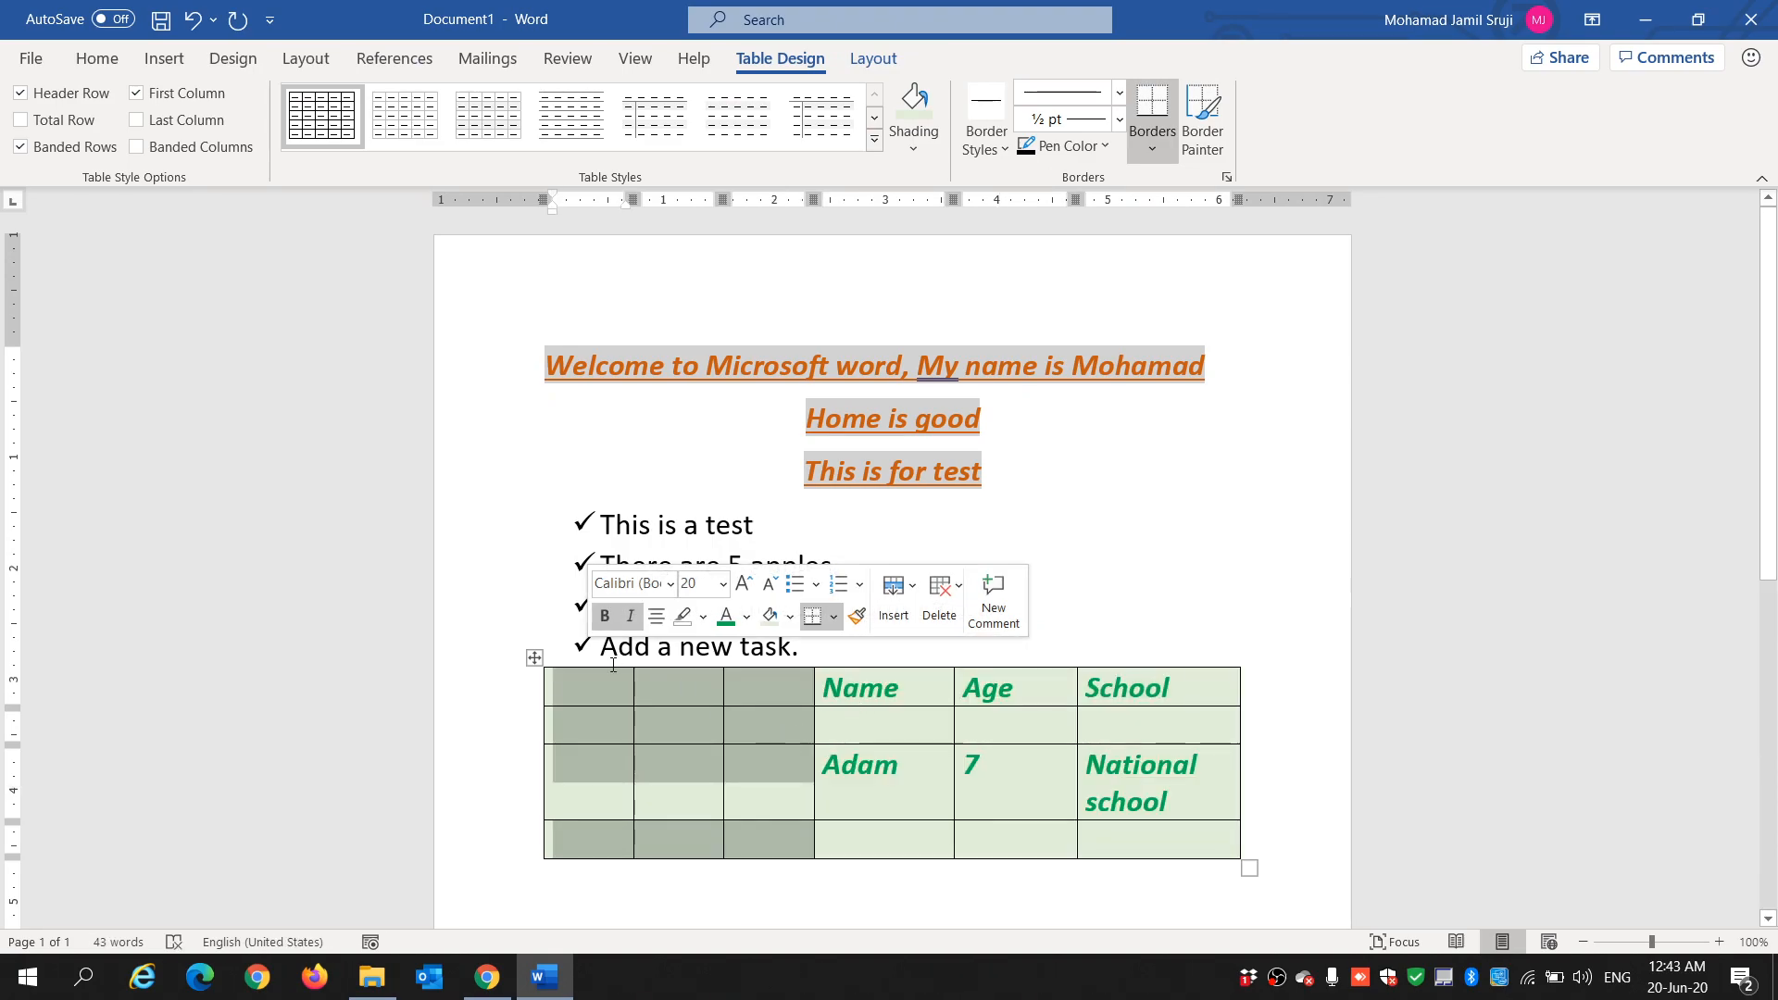
pyautogui.click(876, 817)
pyautogui.click(589, 673)
pyautogui.click(772, 693)
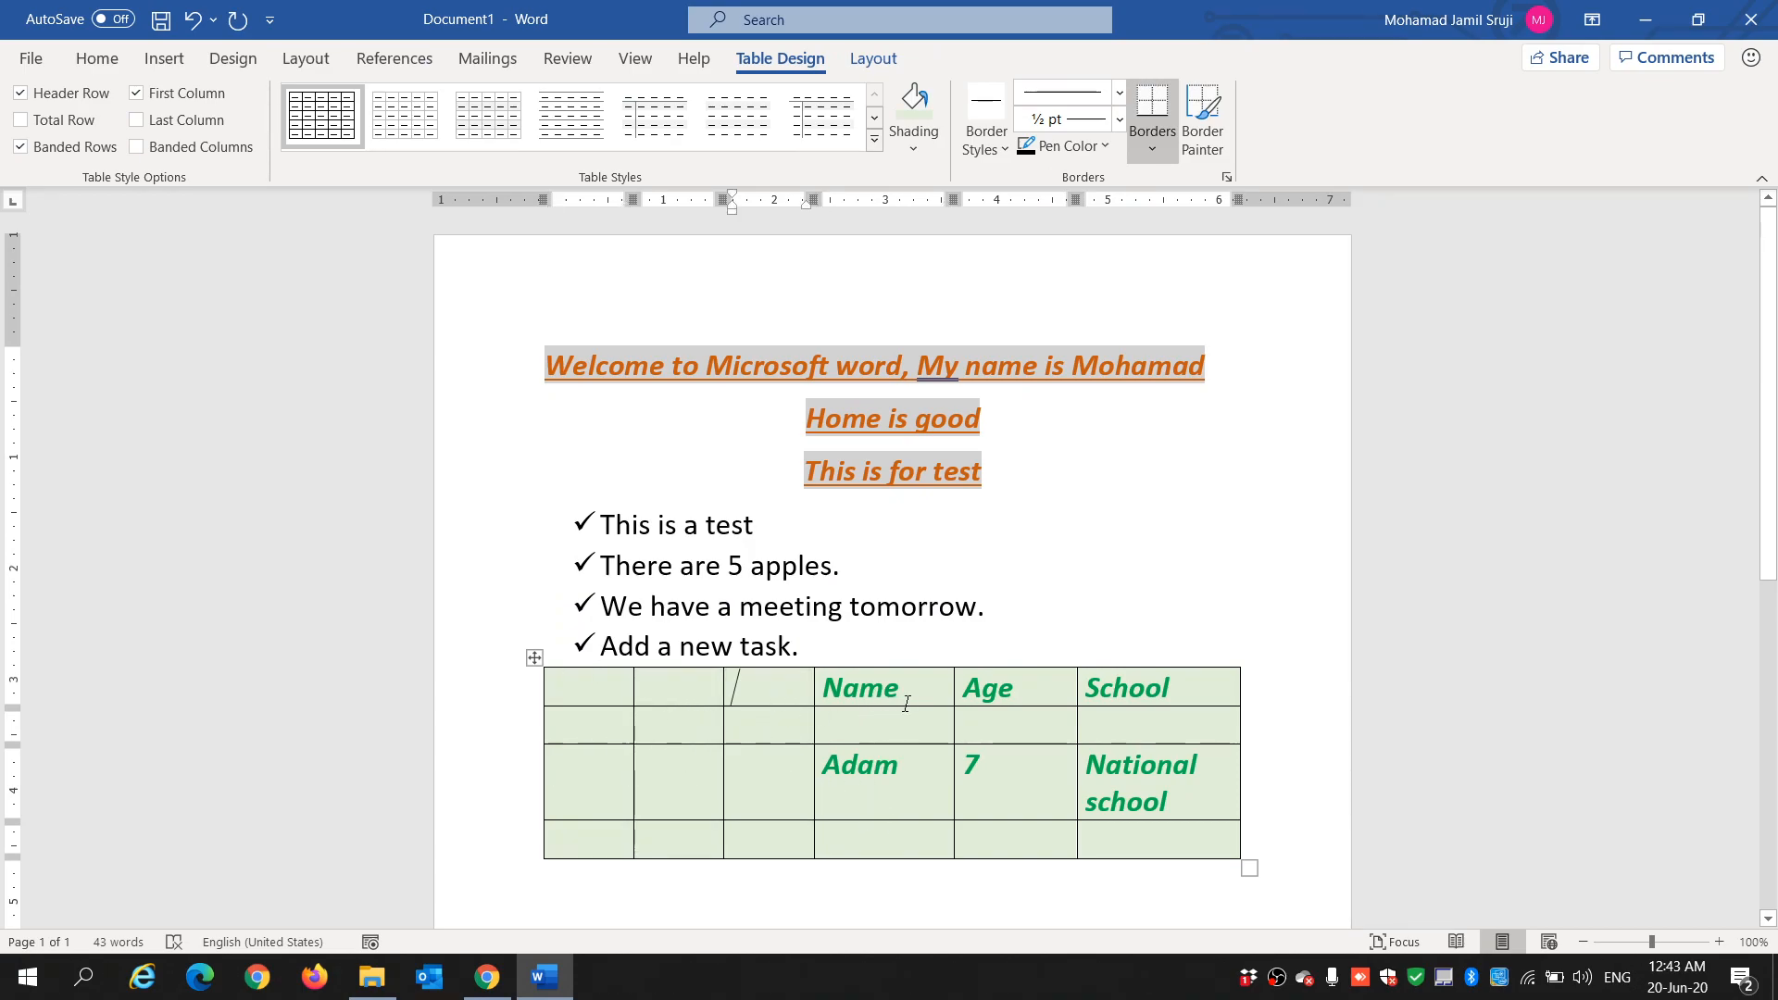
pyautogui.click(193, 20)
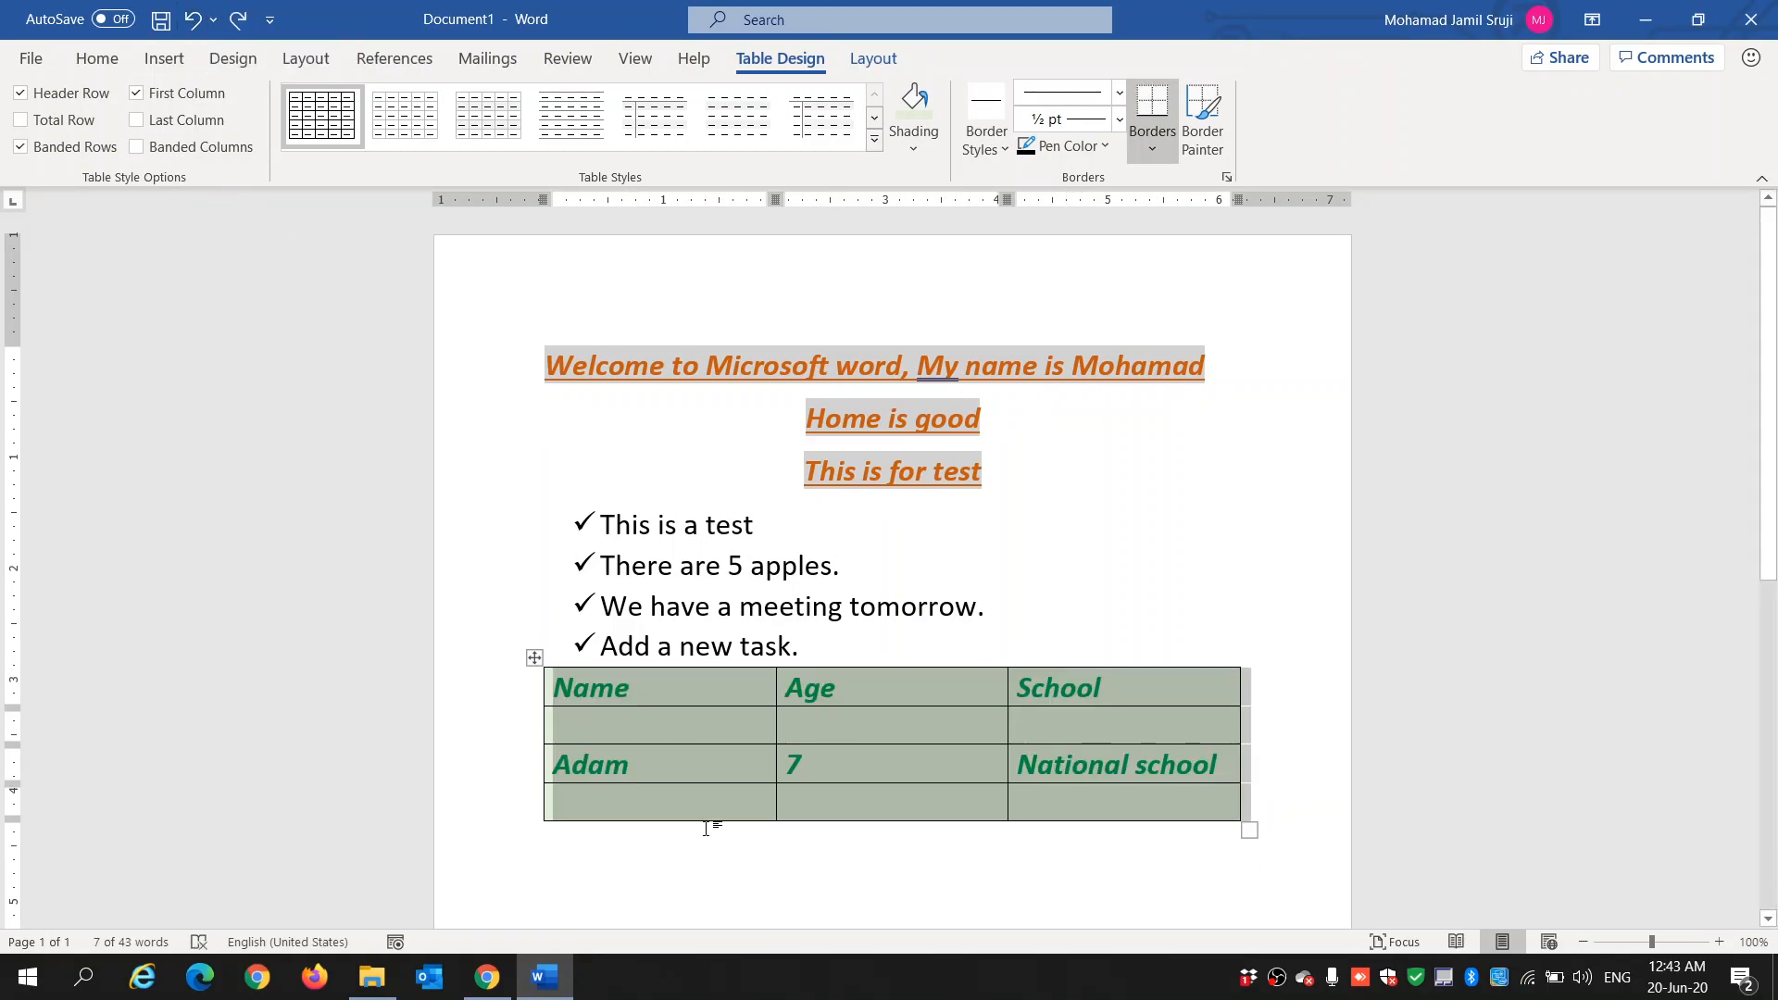
pyautogui.click(705, 829)
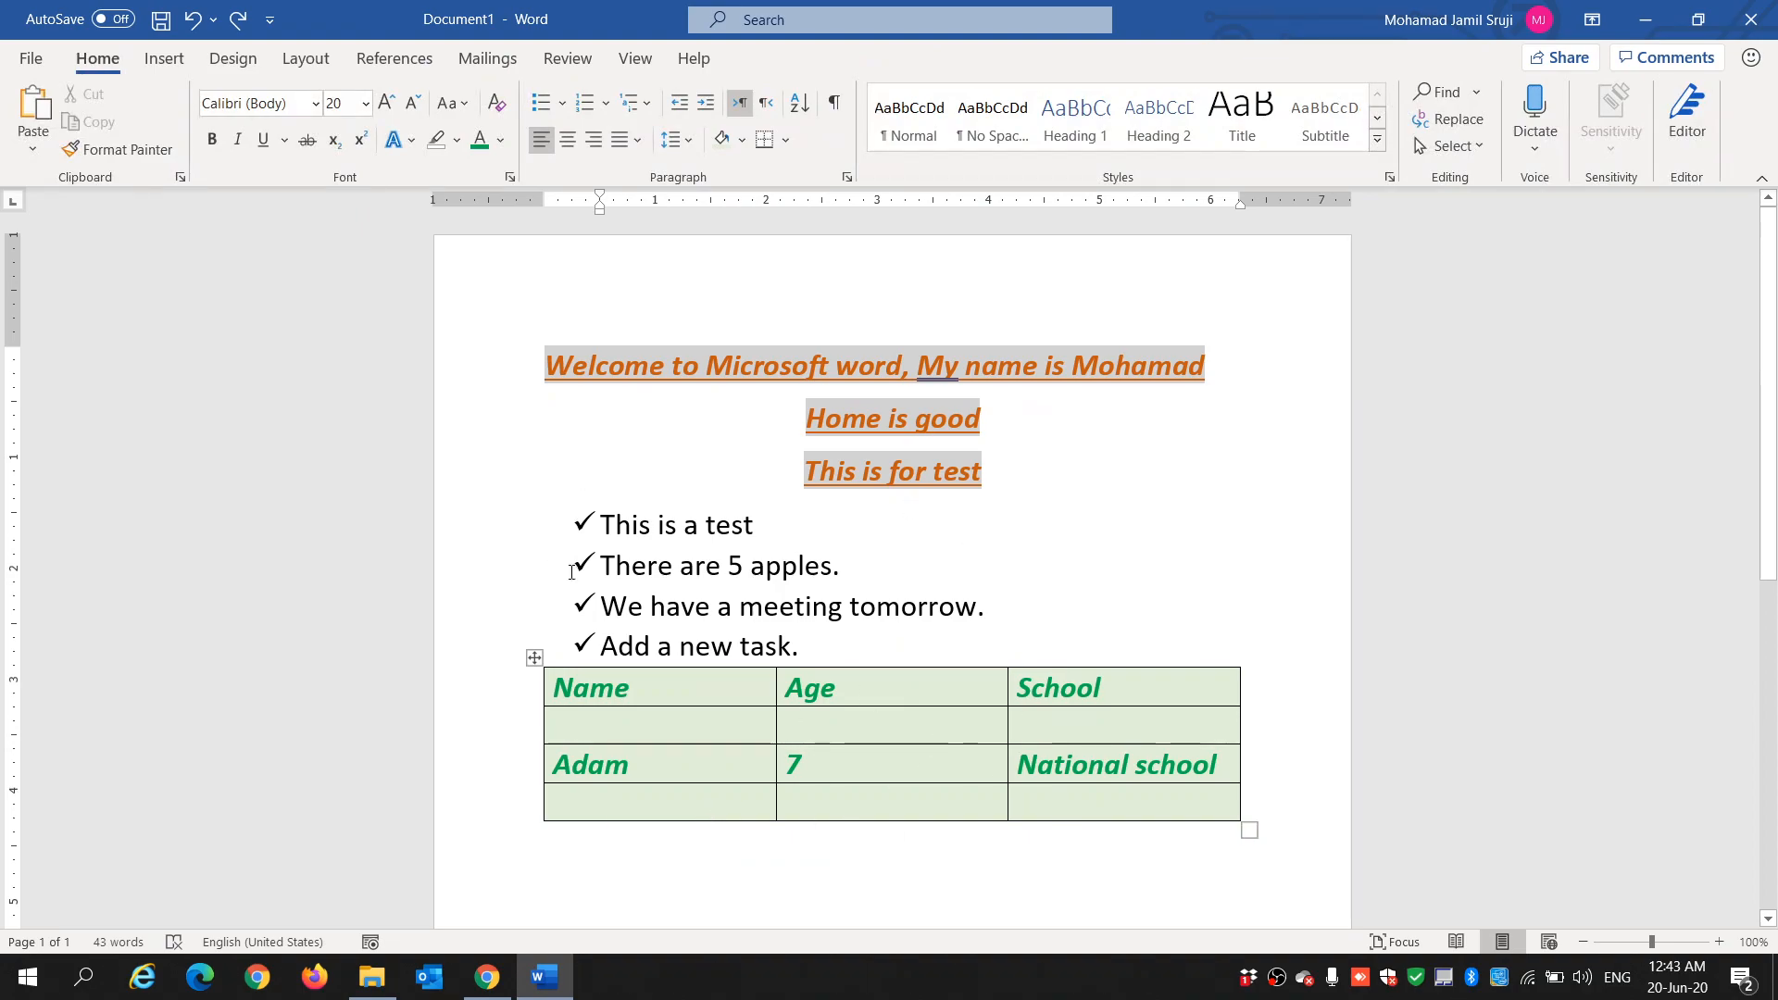
# - Apply the orange table style with banded rows to the table
pyautogui.click(719, 736)
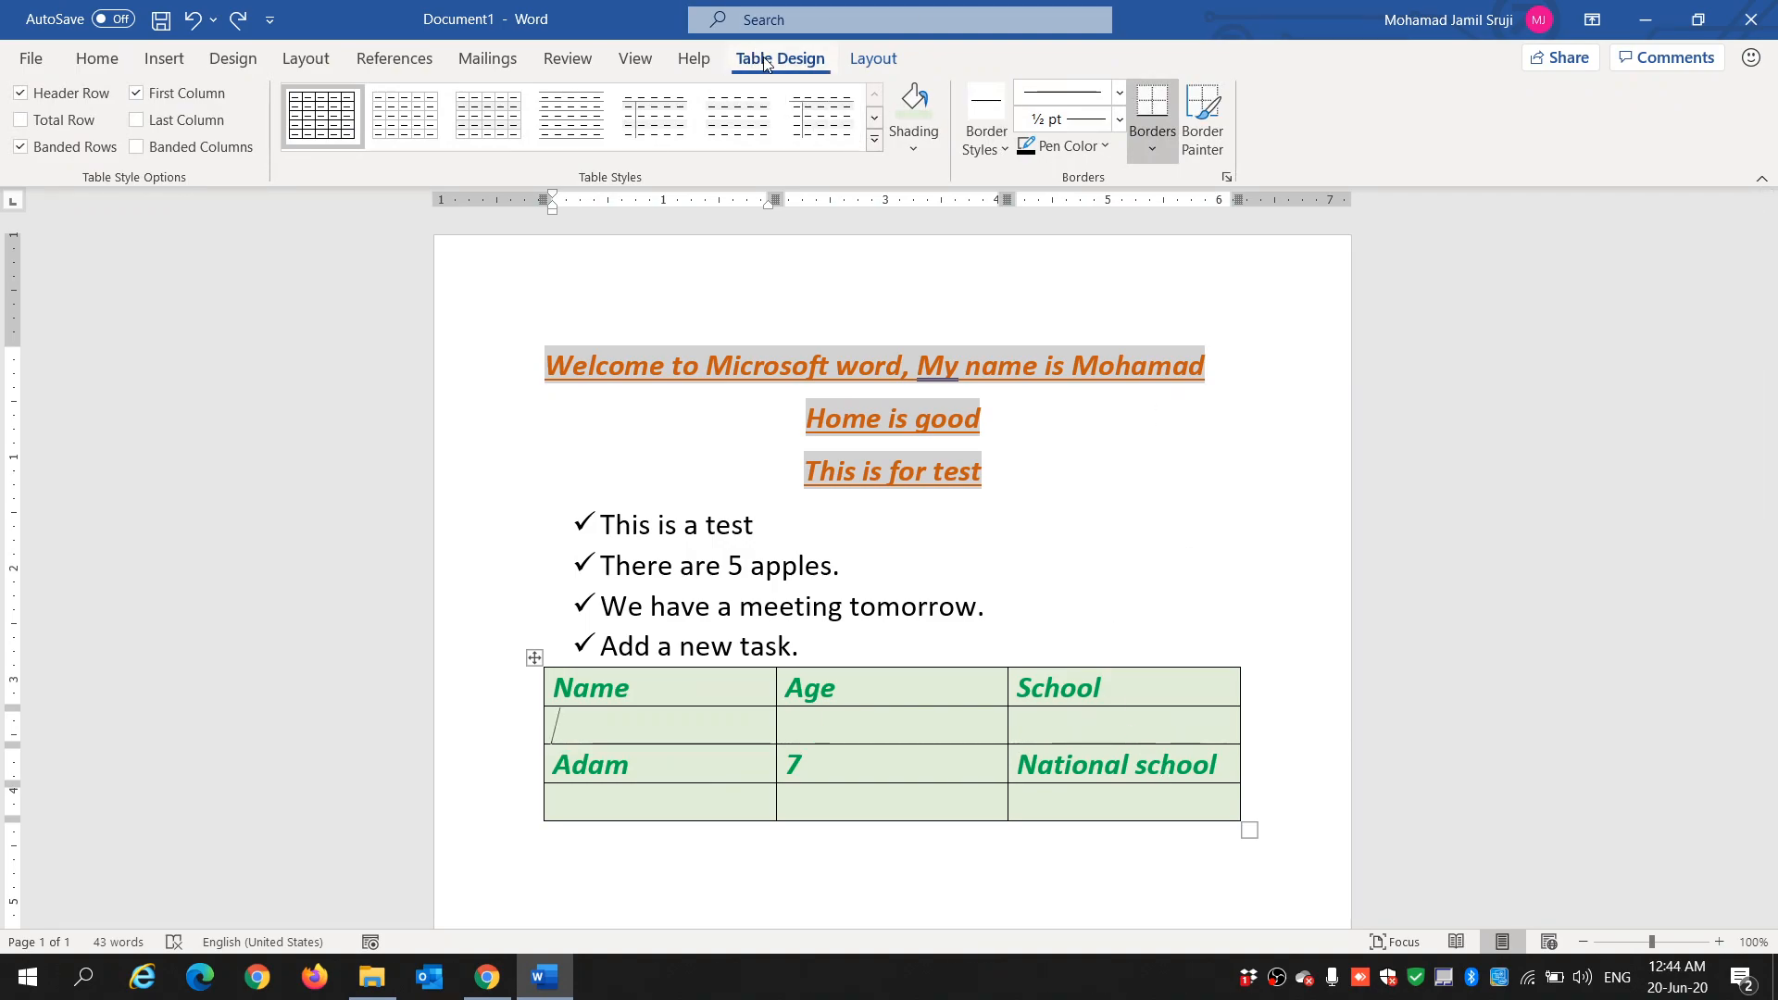
pyautogui.click(876, 120)
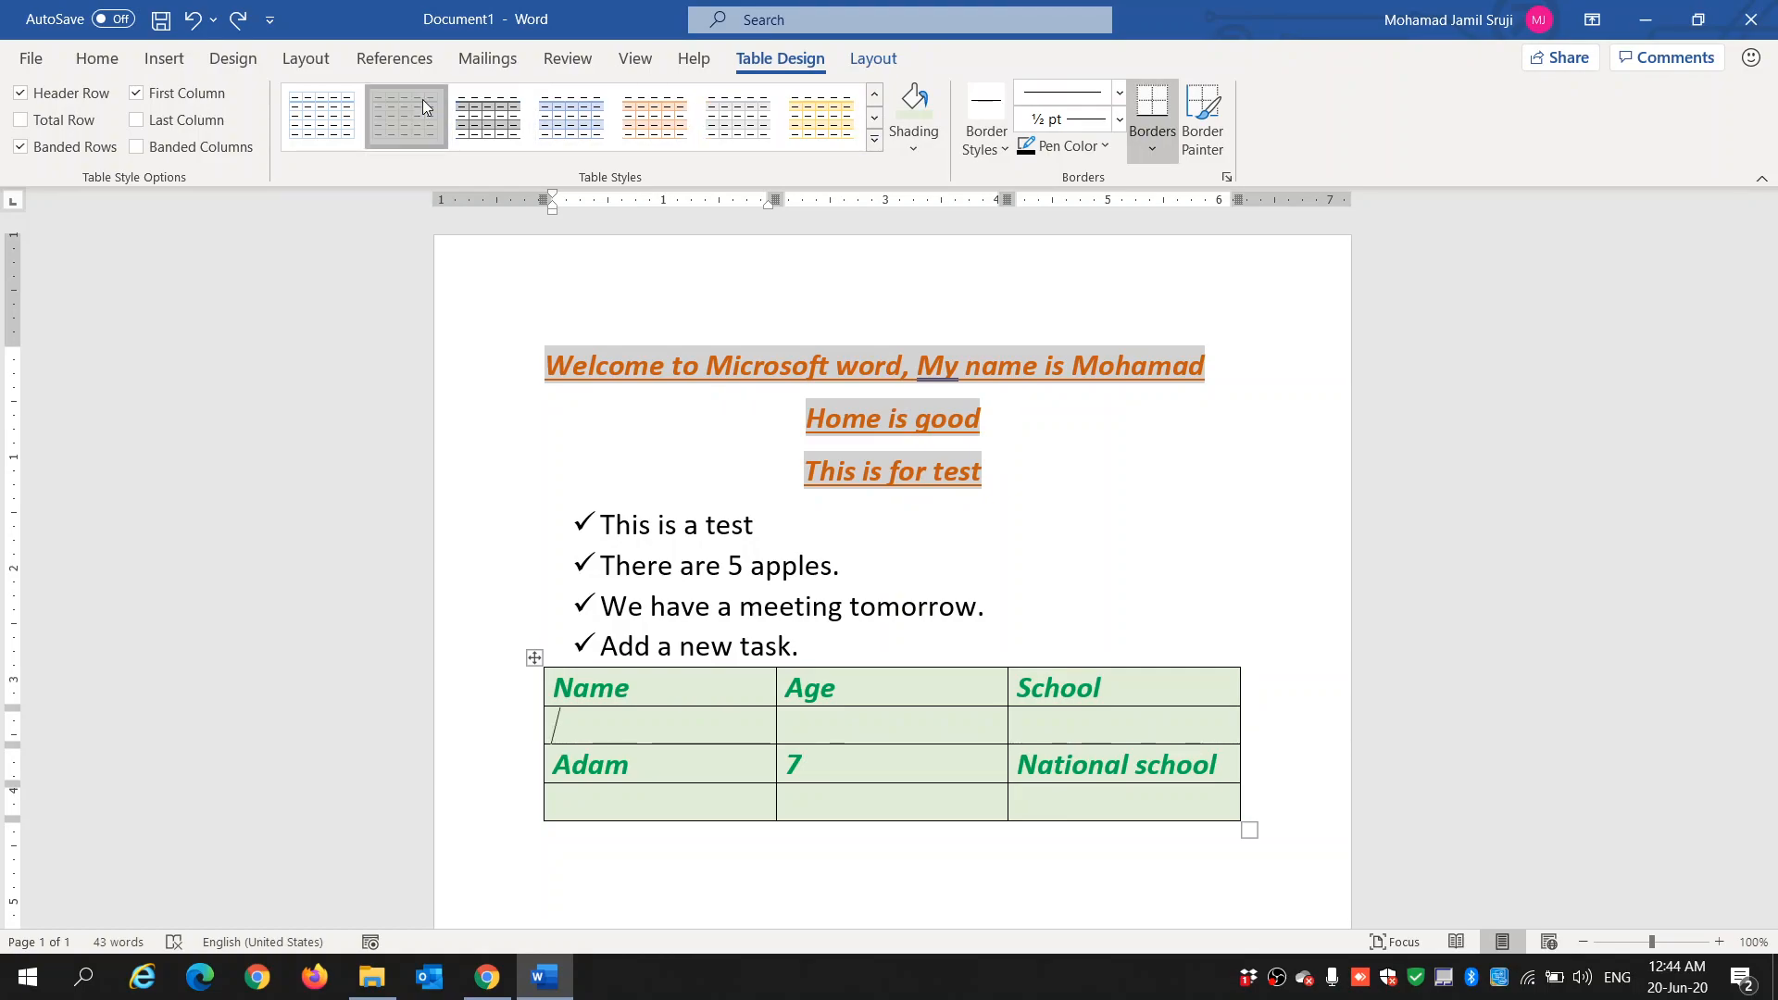
pyautogui.click(488, 116)
pyautogui.click(564, 121)
pyautogui.click(660, 121)
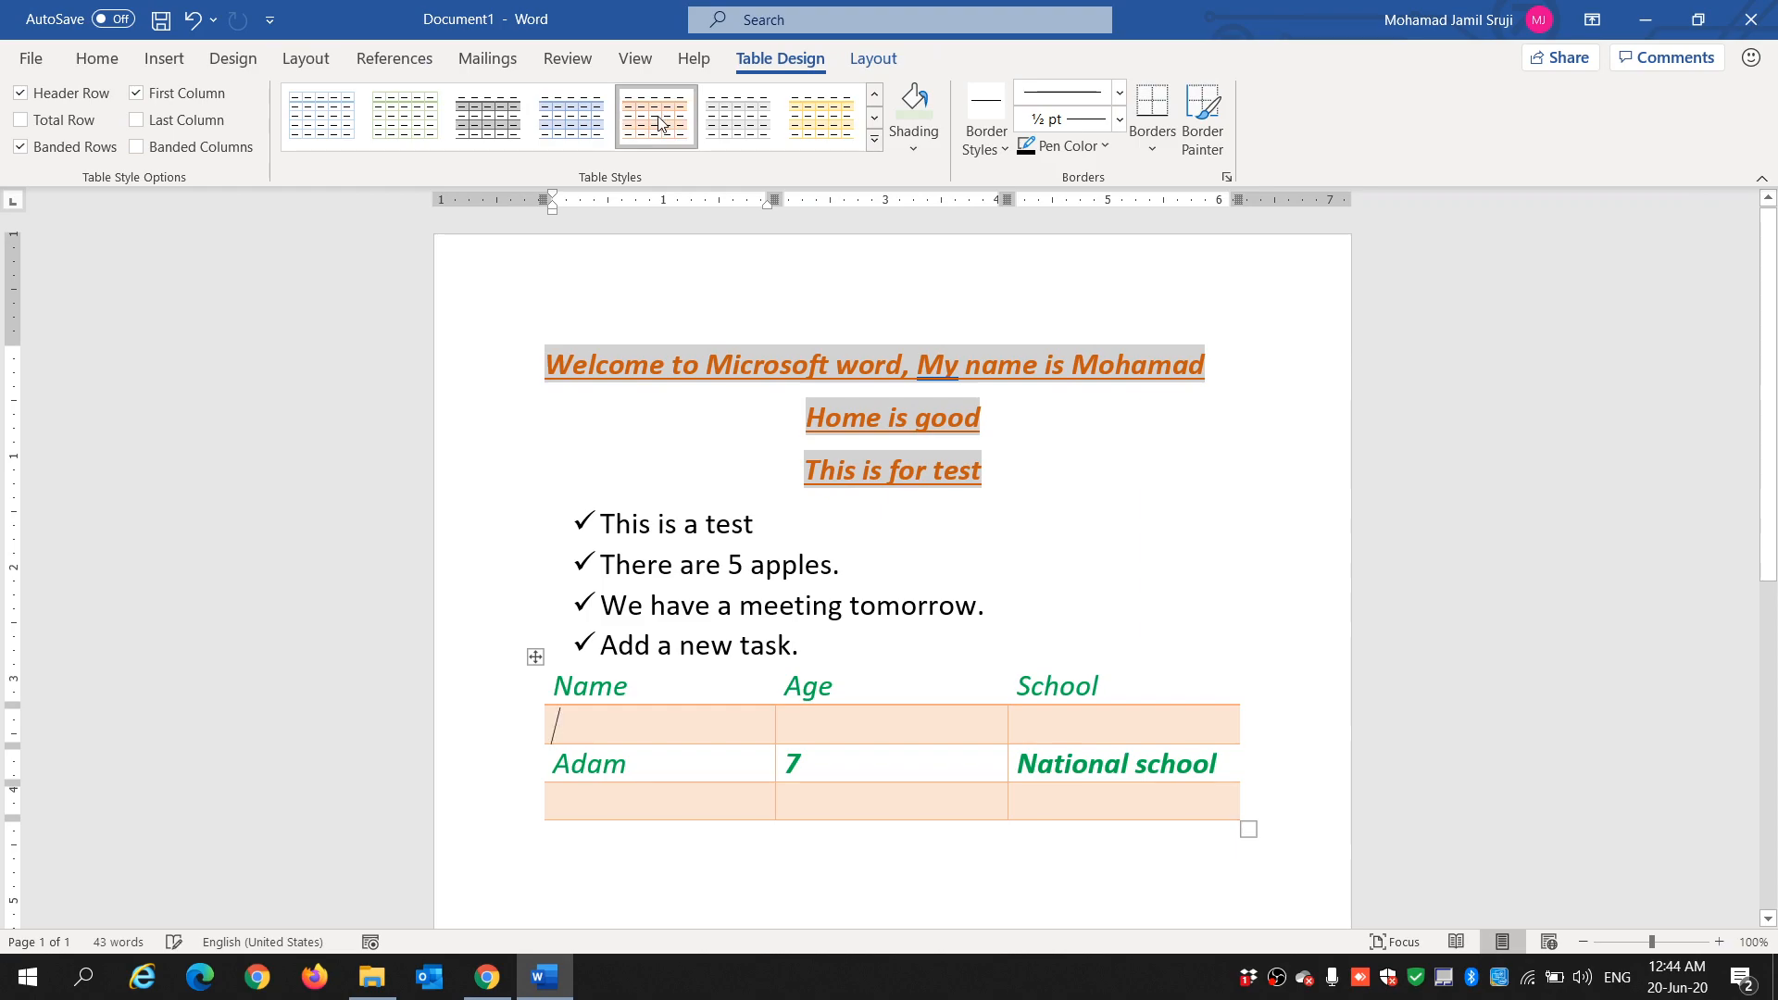
# - Select the whole table and change its text colour to dark orange
pyautogui.click(535, 657)
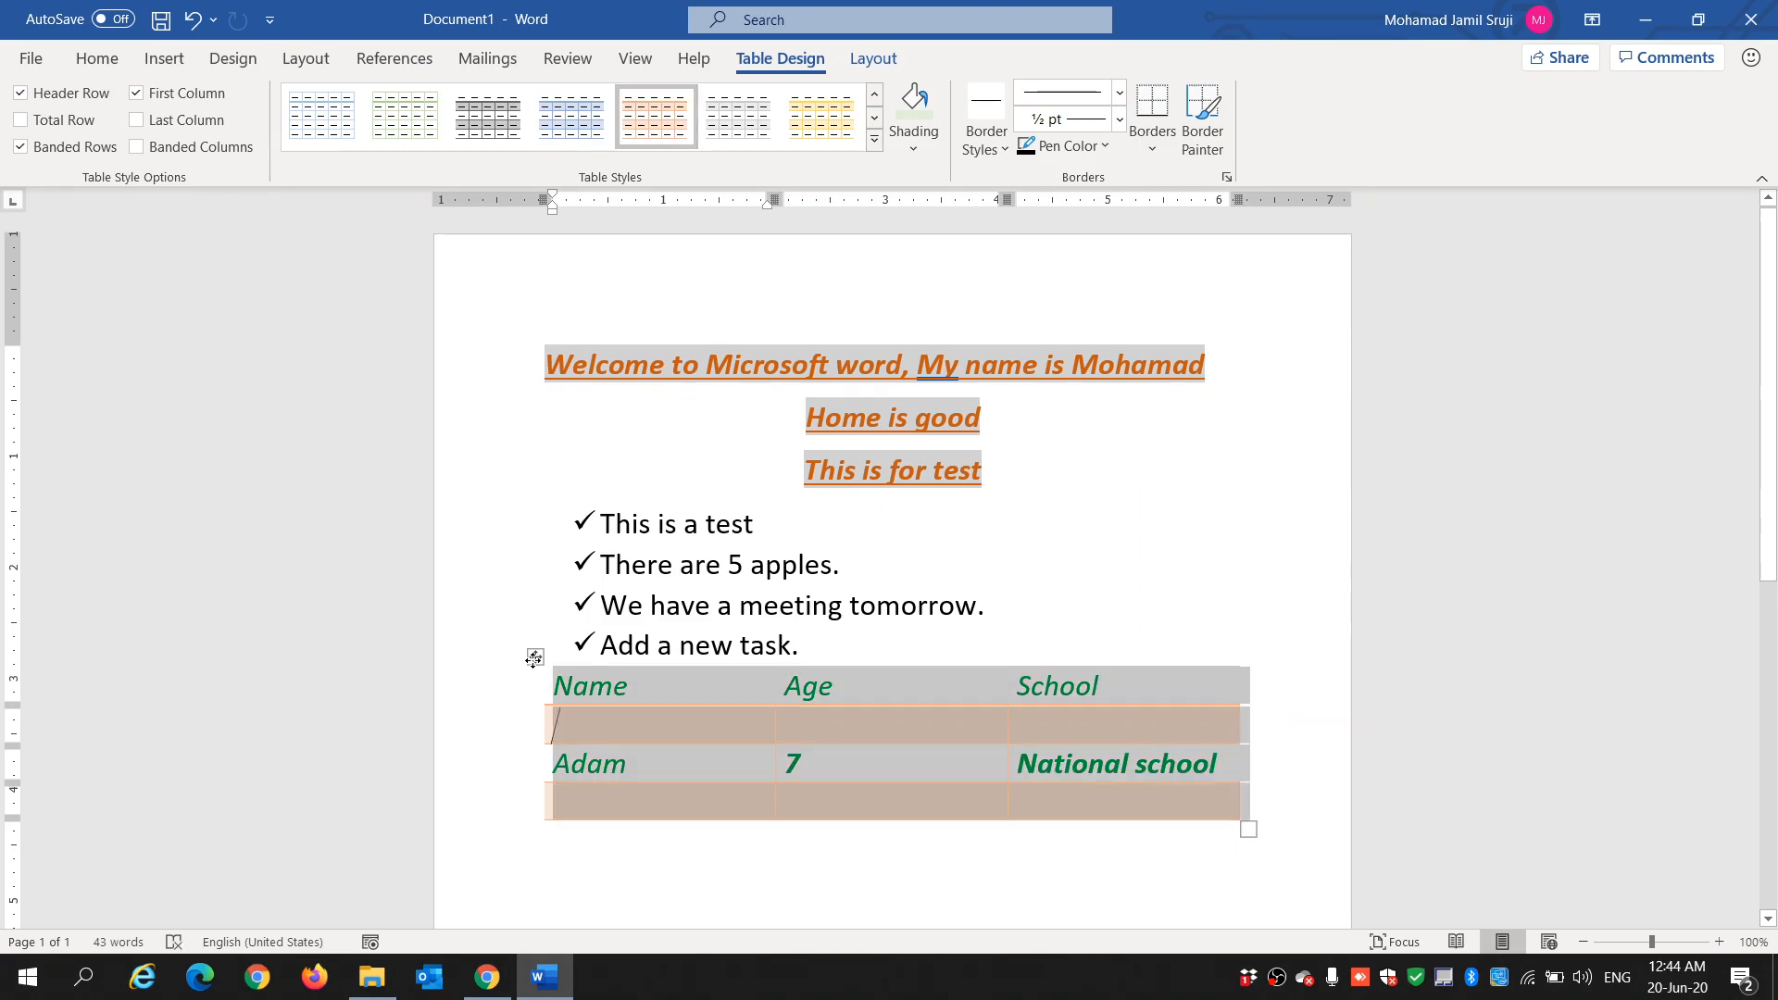
pyautogui.click(98, 59)
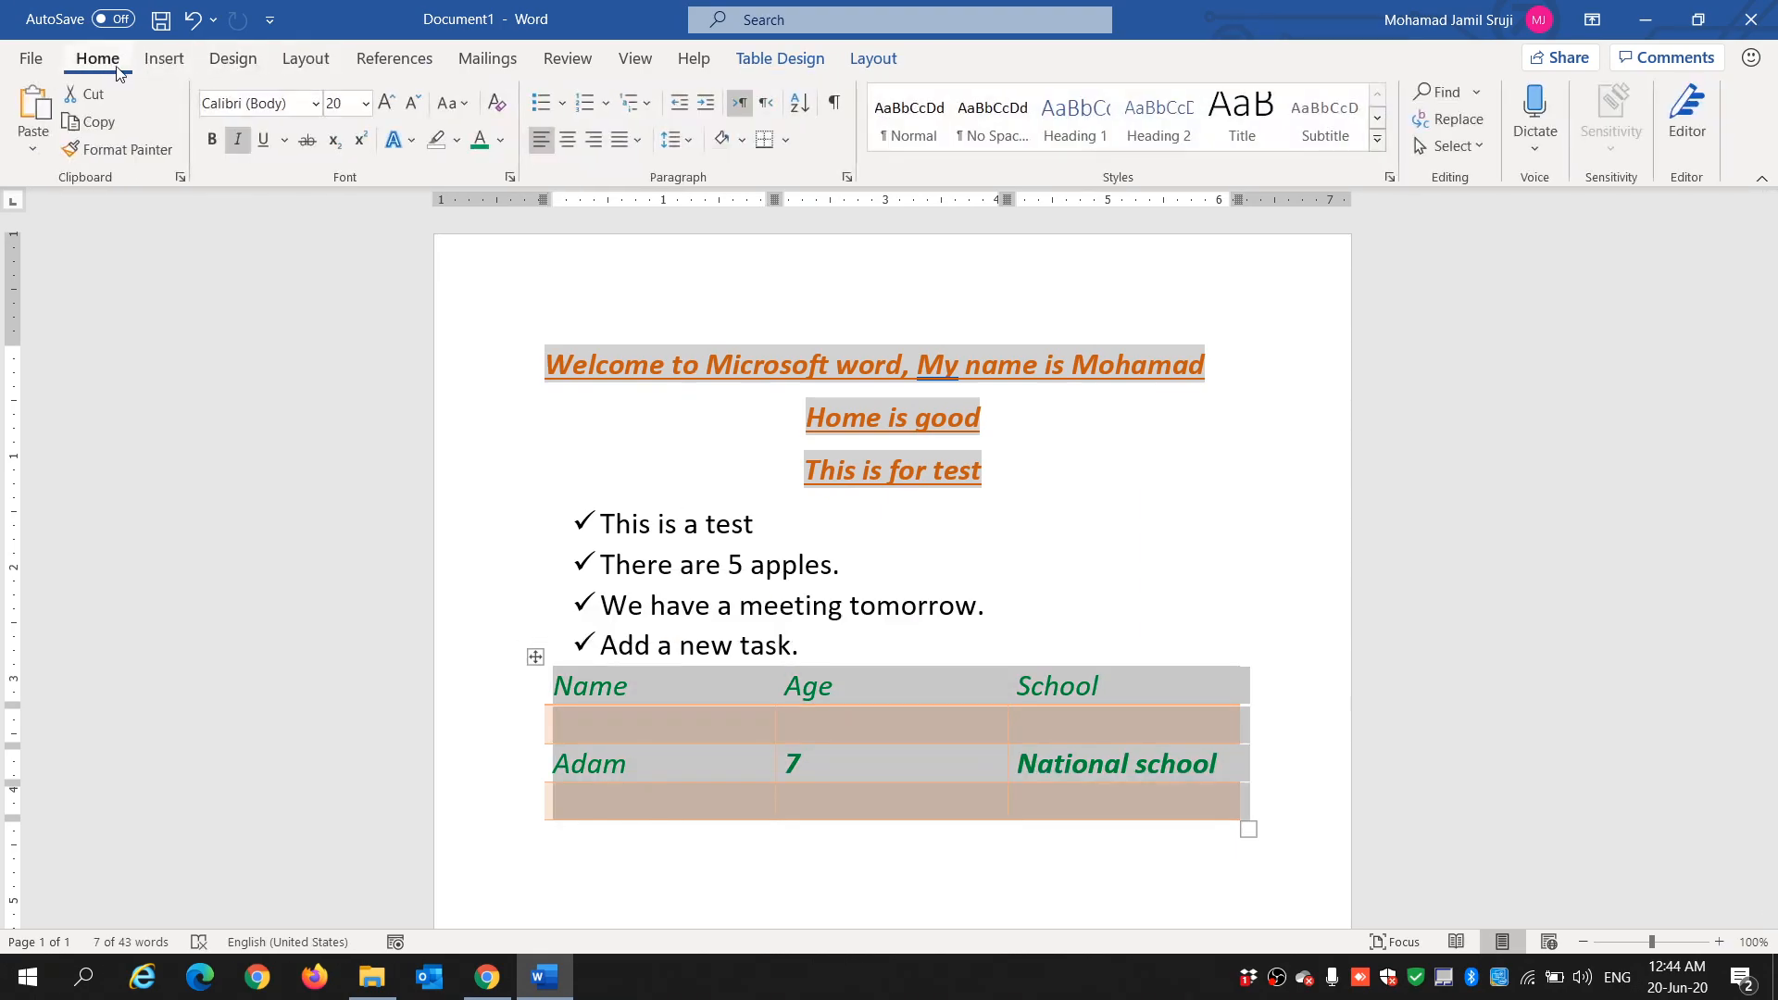
pyautogui.click(503, 138)
pyautogui.click(569, 315)
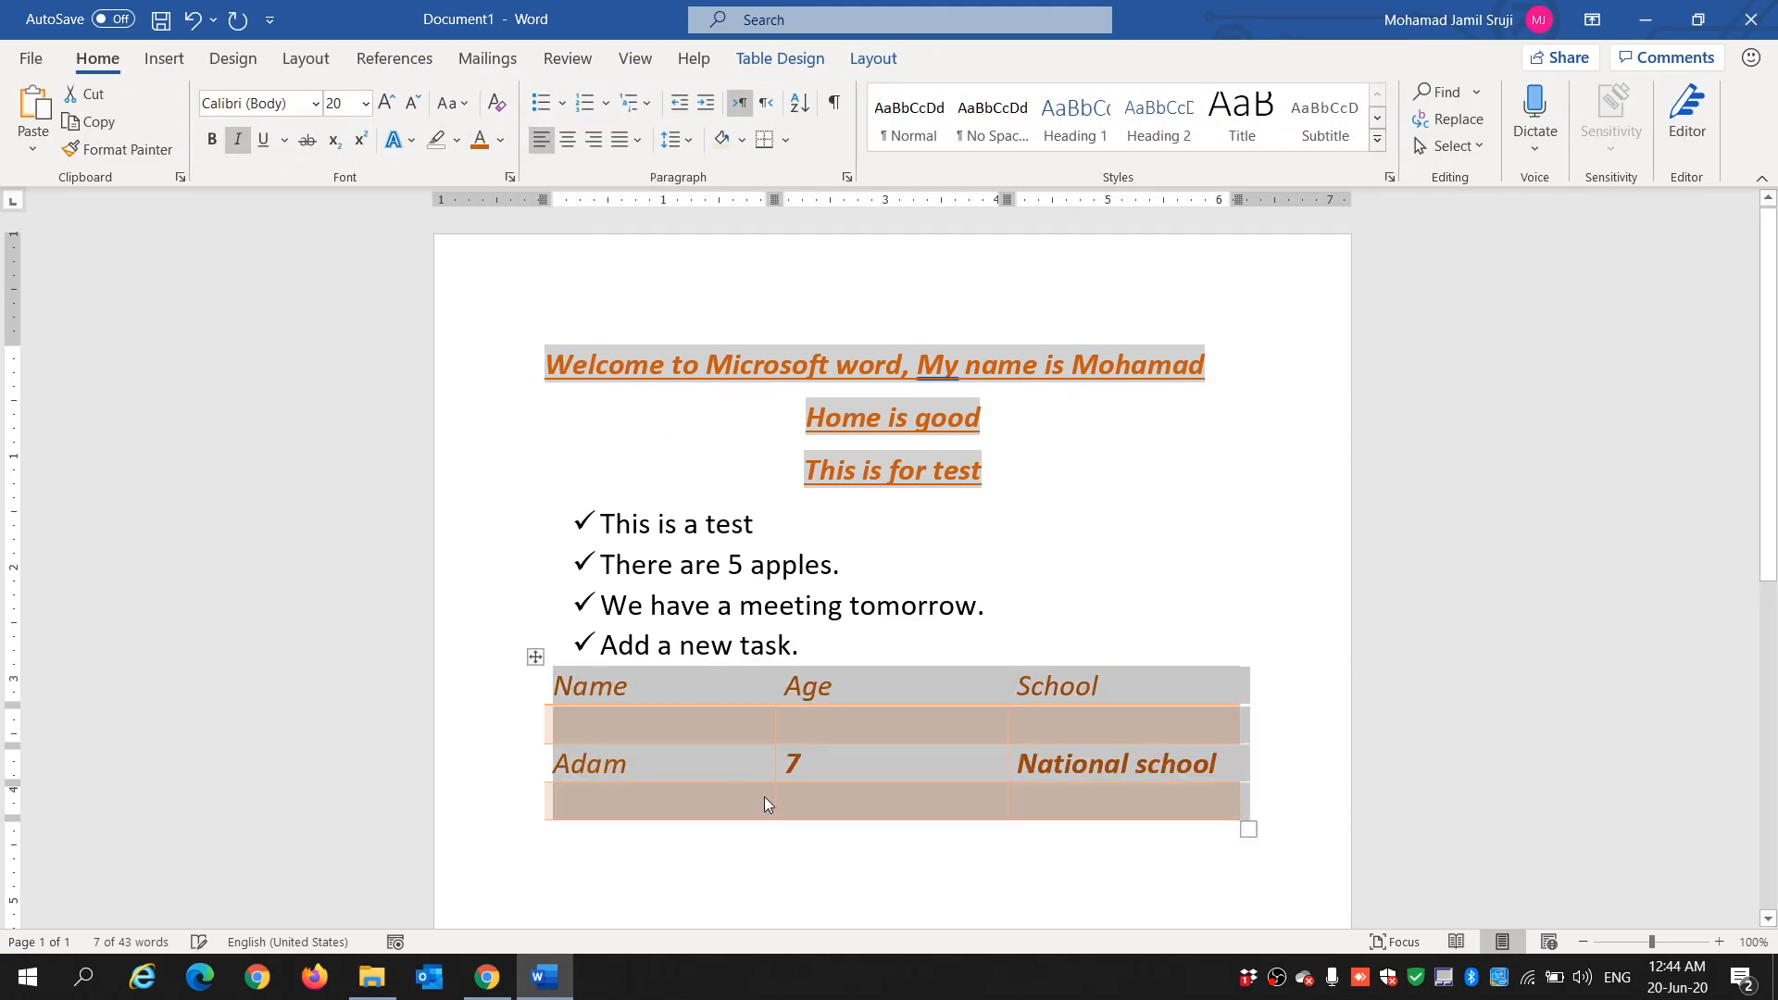
pyautogui.click(736, 838)
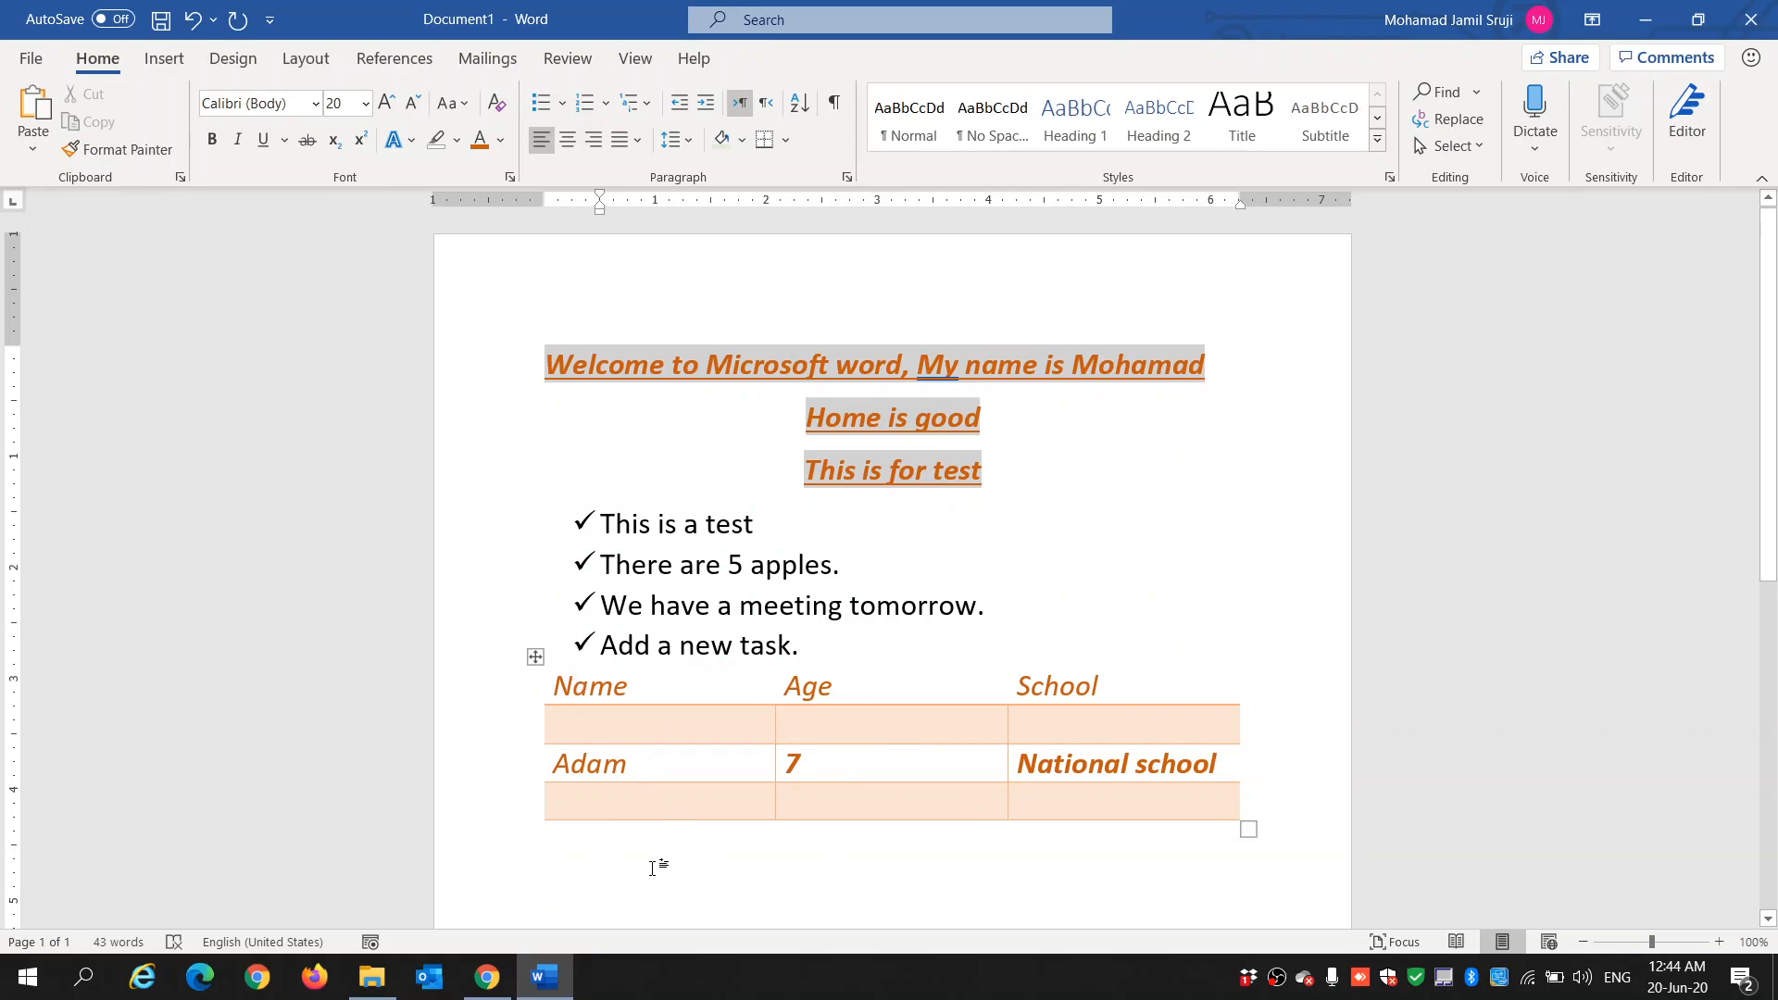
# - Insert the picture Windows-10-3D-Wallpapers.jpg from this device's Pictures folder on a blank line below the table
pyautogui.scroll(-3, 648, 833)
pyautogui.doubleClick(622, 748)
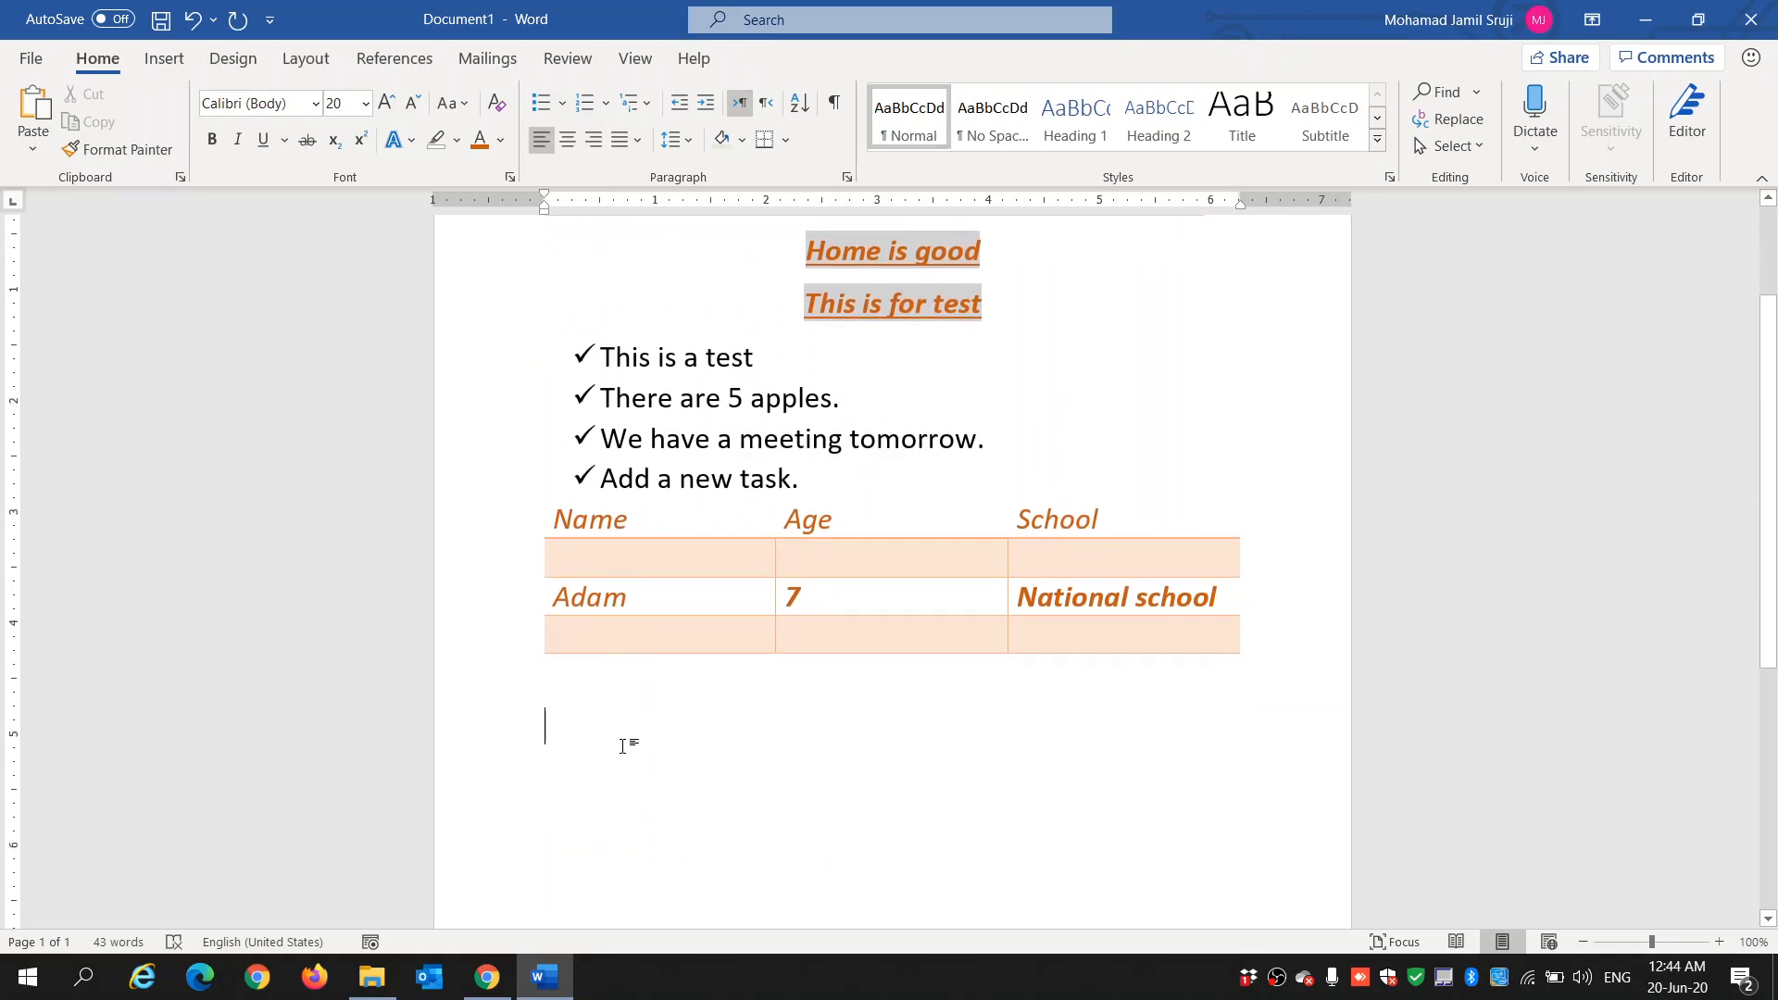
pyautogui.click(166, 72)
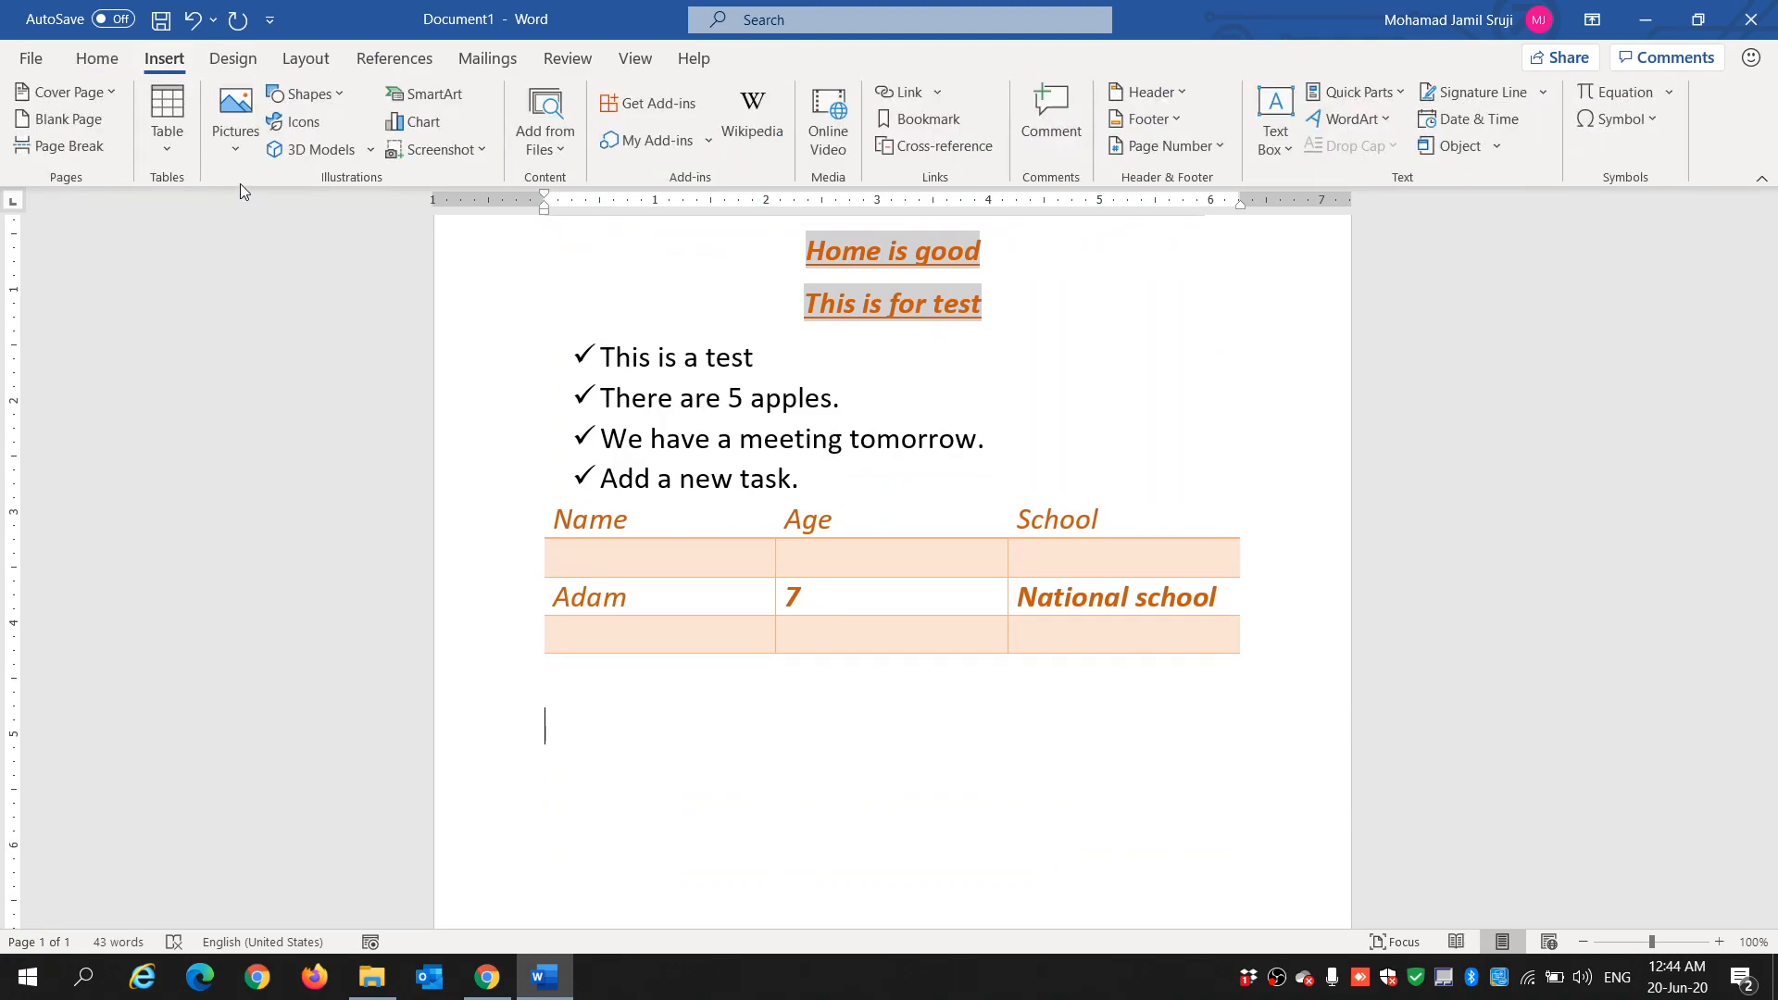
pyautogui.click(235, 121)
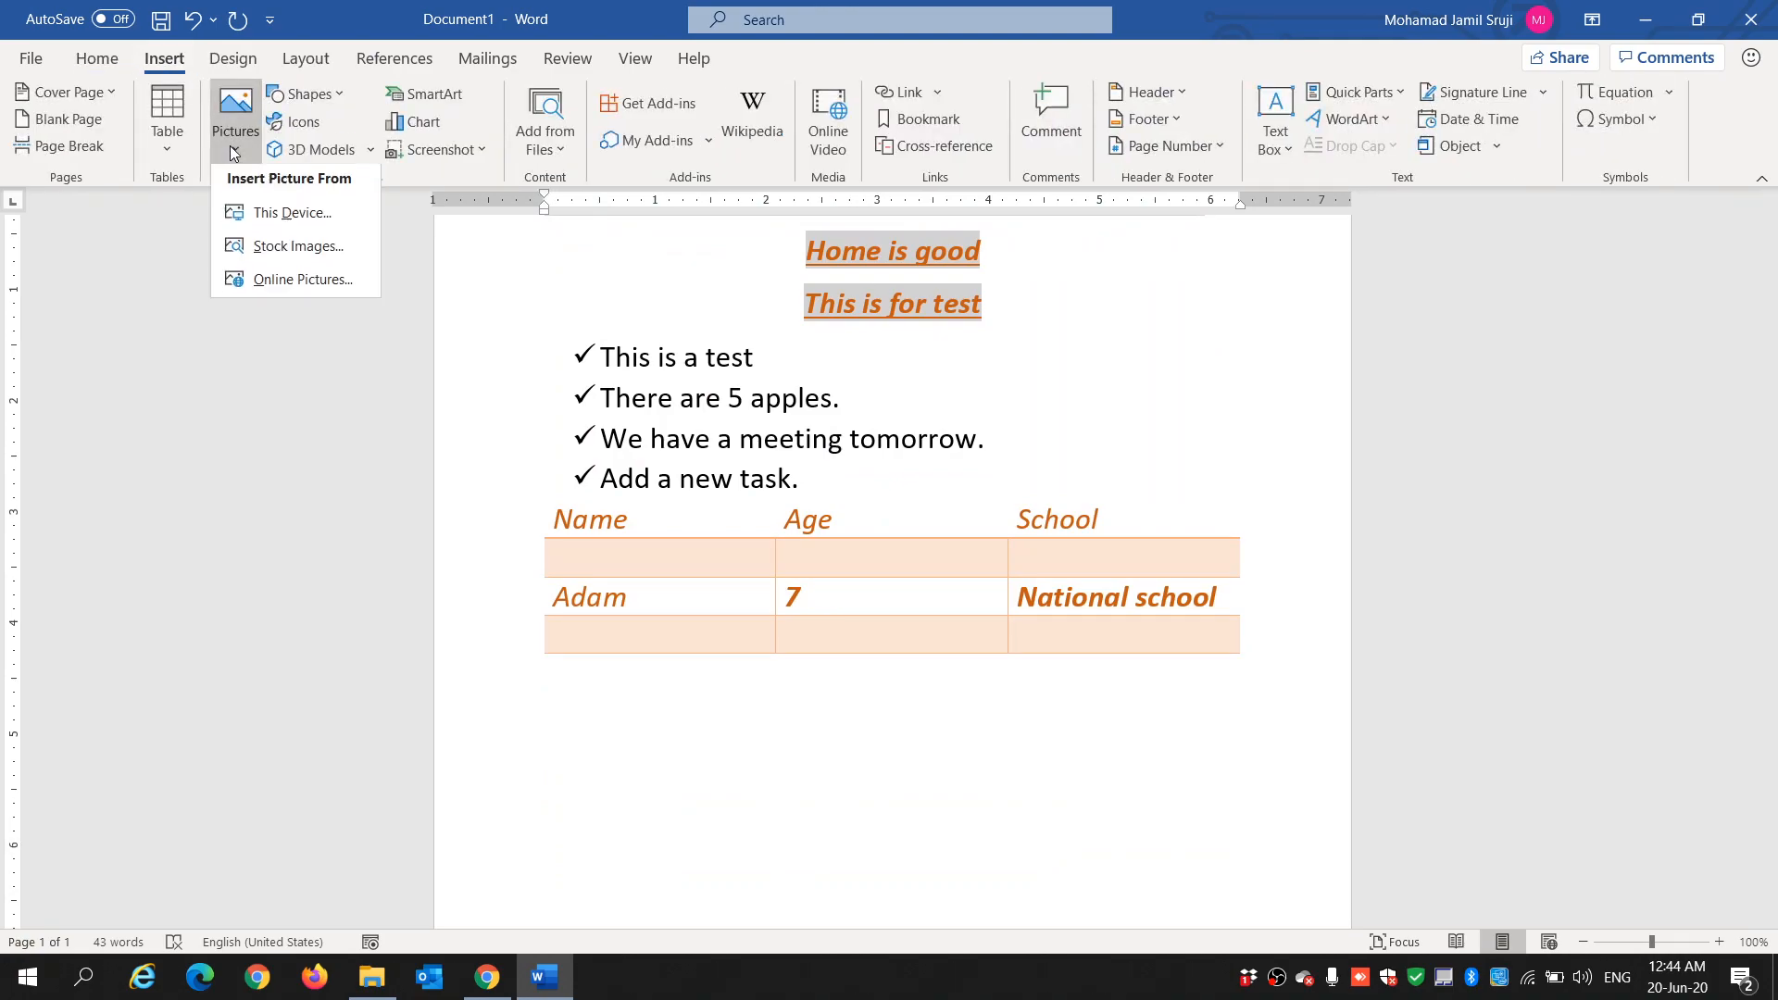
pyautogui.click(291, 218)
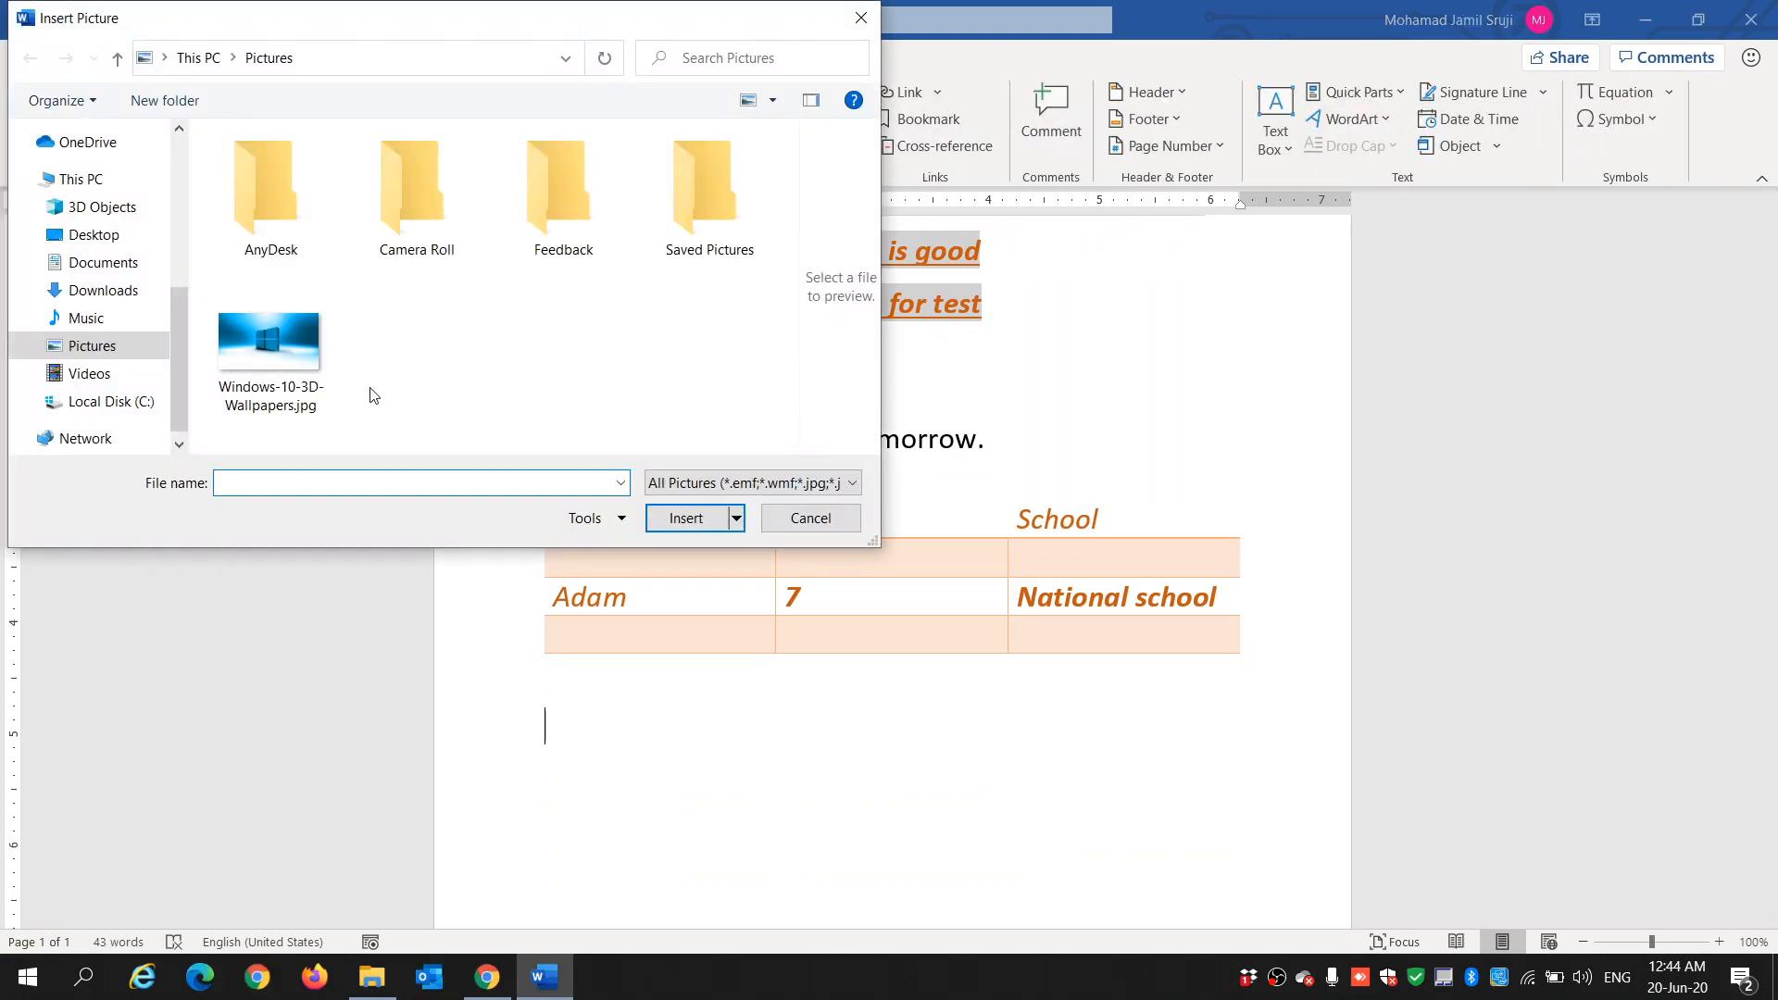
pyautogui.click(269, 347)
pyautogui.click(686, 517)
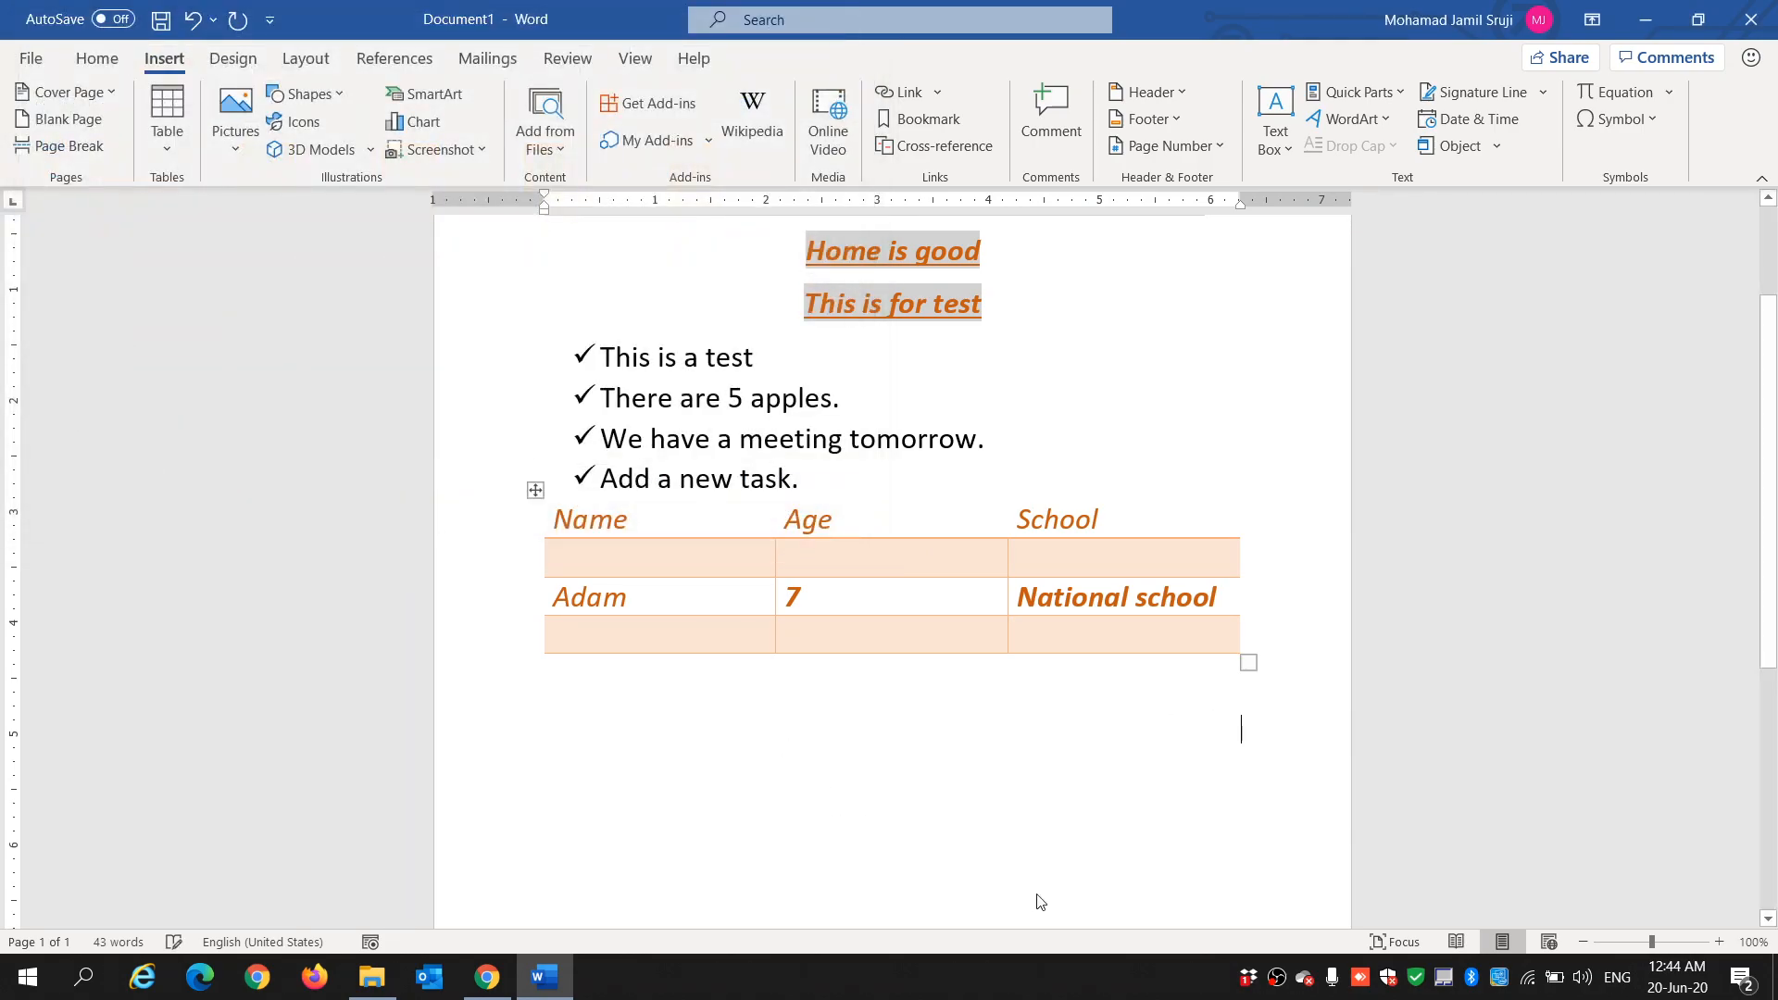
# - Shrink the inserted picture proportionally to about 2.65" high by 4.72" wide and leave it selected
pyautogui.moveTo(546, 400); pyautogui.dragTo(717, 521)
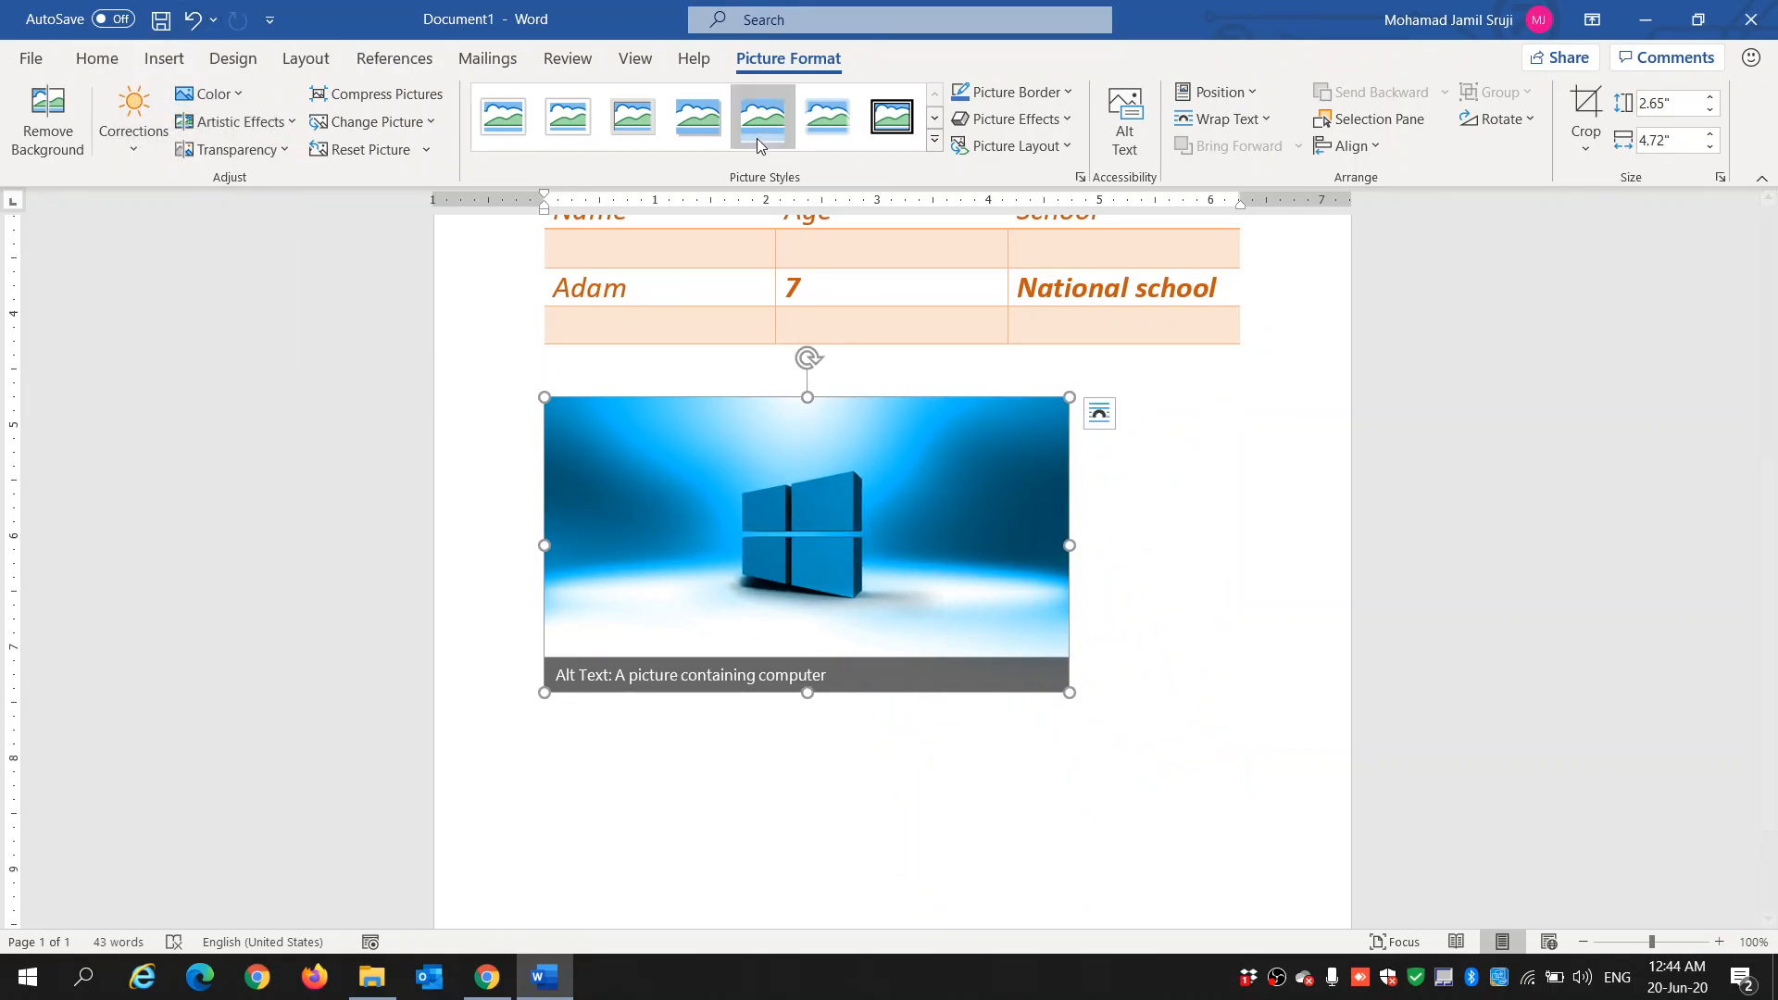
pyautogui.click(1262, 540)
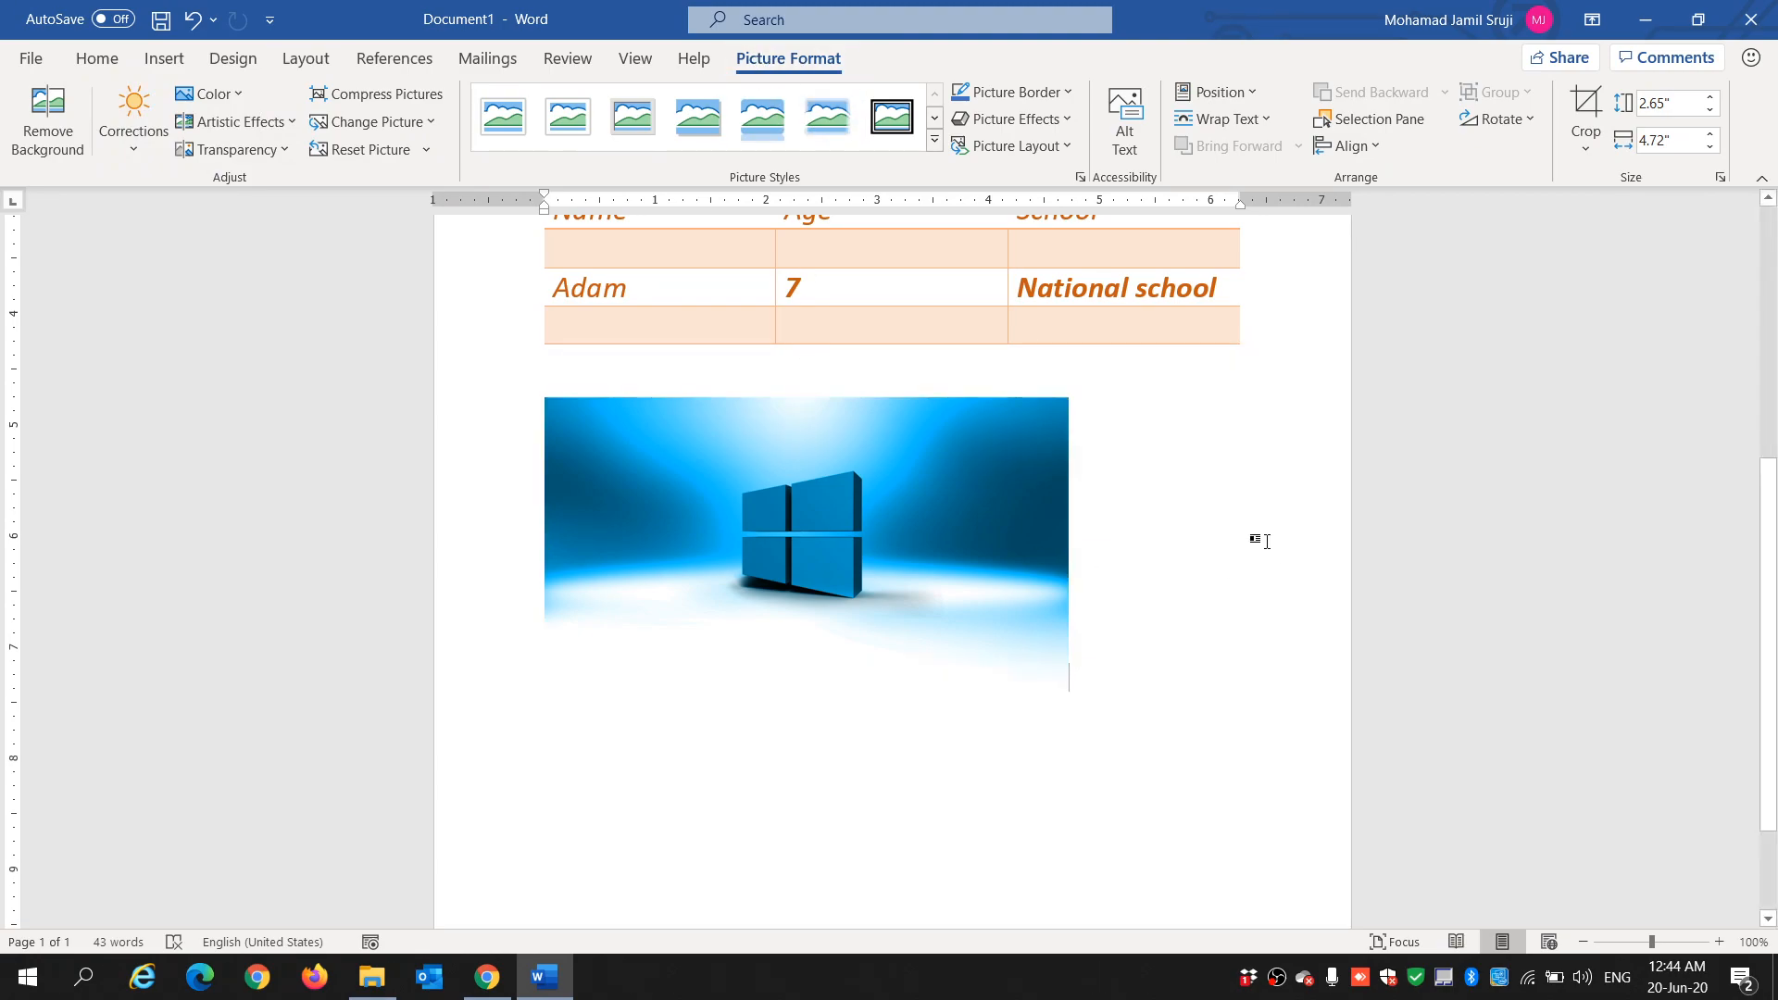
pyautogui.click(902, 484)
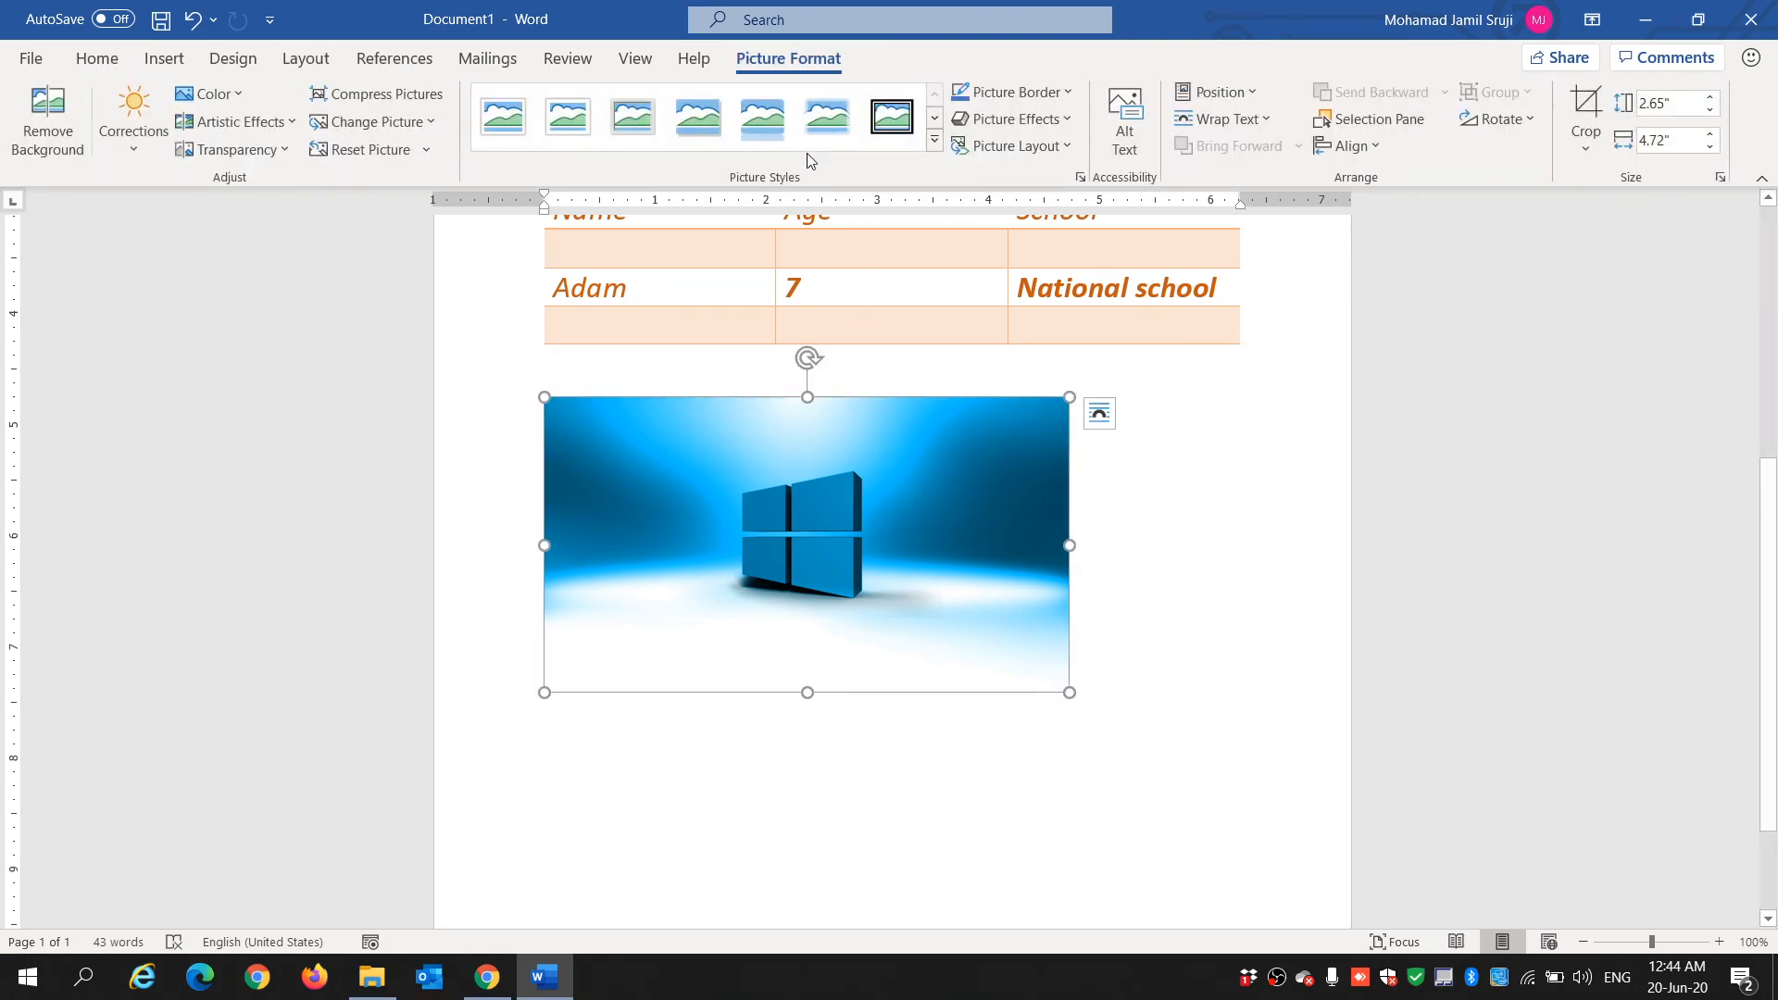